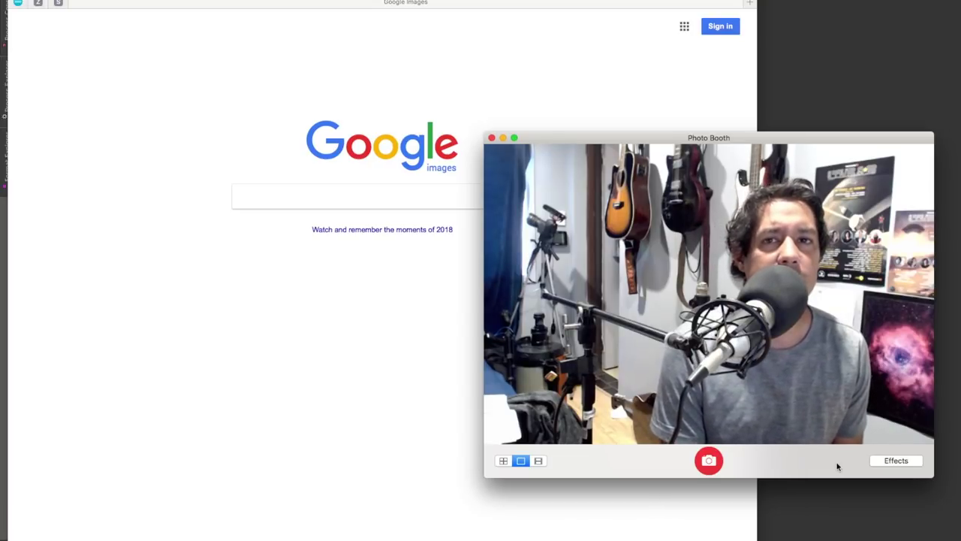
Search Google for 'dylan odonnell' and open the deography M42 Orion photo at full size
{"action": "key", "text": "super+t"}
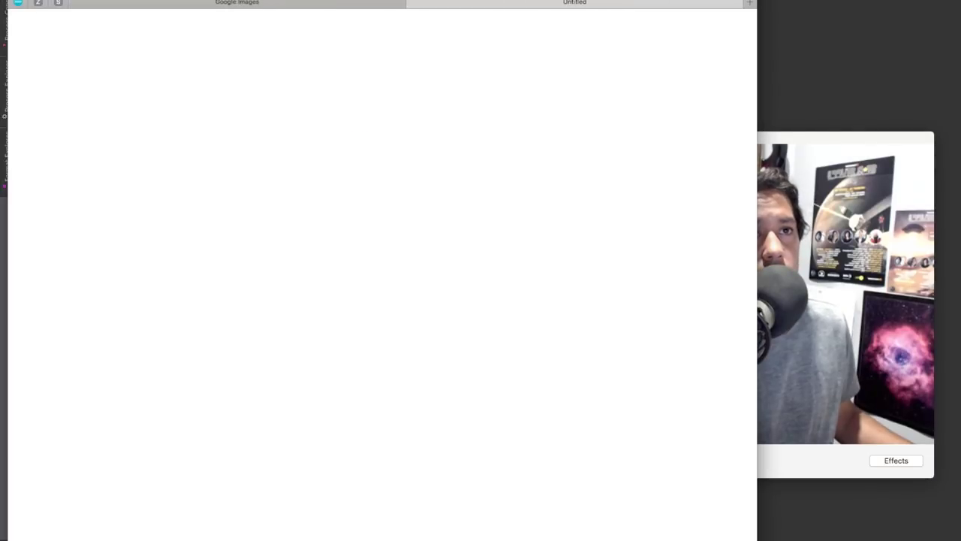
{"action": "type", "text": "dylan odonnell"}
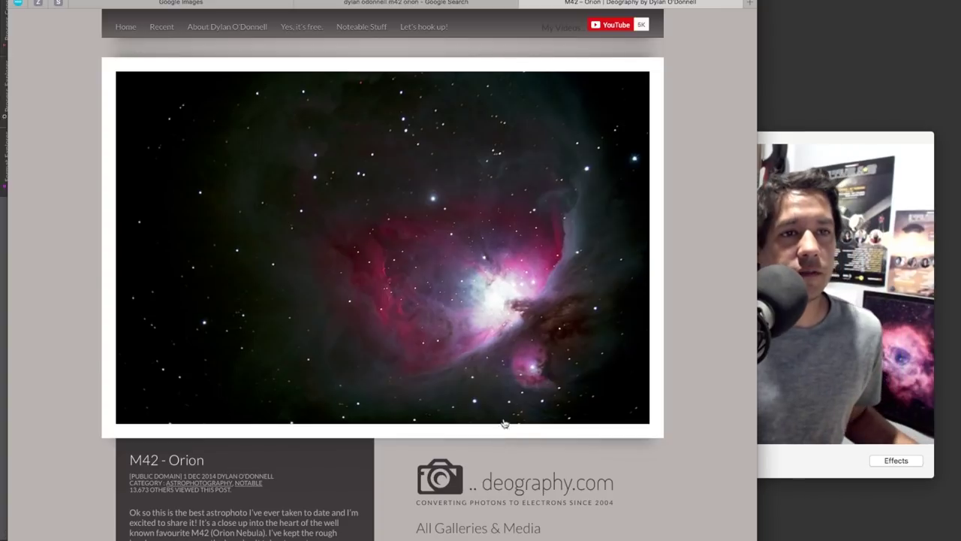
{"action": "left_click", "coordinate": [288, 413]}
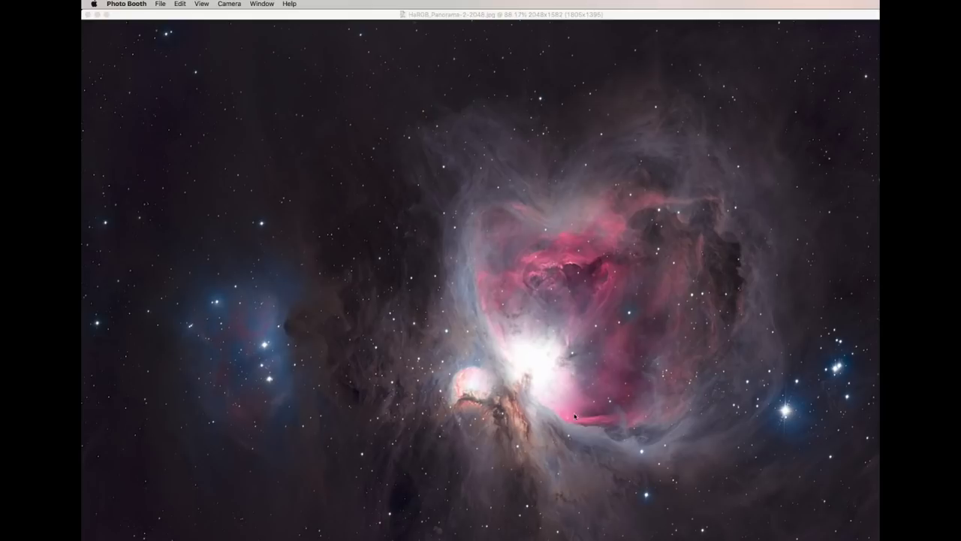
View HaRGB_Panorama-2-2048.jpg at 100% in JView and pan around the nebula
{"action": "left_click", "coordinate": [444, 349]}
{"action": "key", "text": "super+1"}
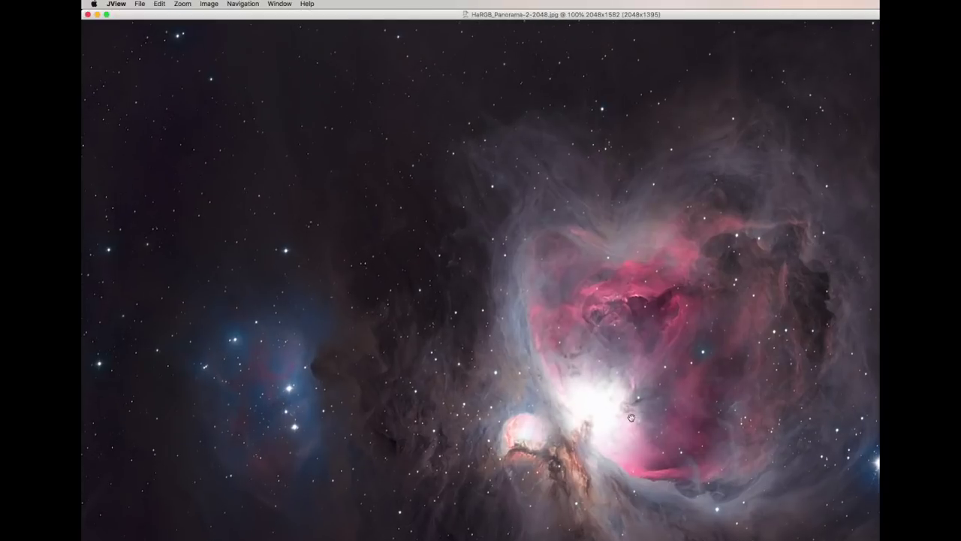
{"action": "left_click_drag", "start_coordinate": [574, 353], "coordinate": [560, 289]}
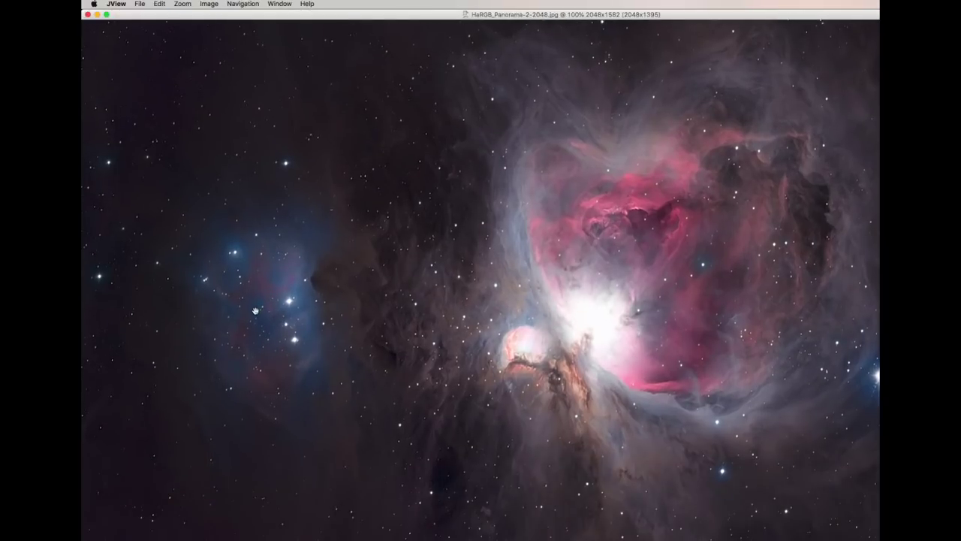
{"action": "left_click_drag", "start_coordinate": [457, 324], "coordinate": [367, 364]}
{"action": "left_click_drag", "start_coordinate": [744, 226], "coordinate": [642, 123]}
Close JView and run a Google Images search for 'm42 orion'
{"action": "left_click", "coordinate": [89, 15]}
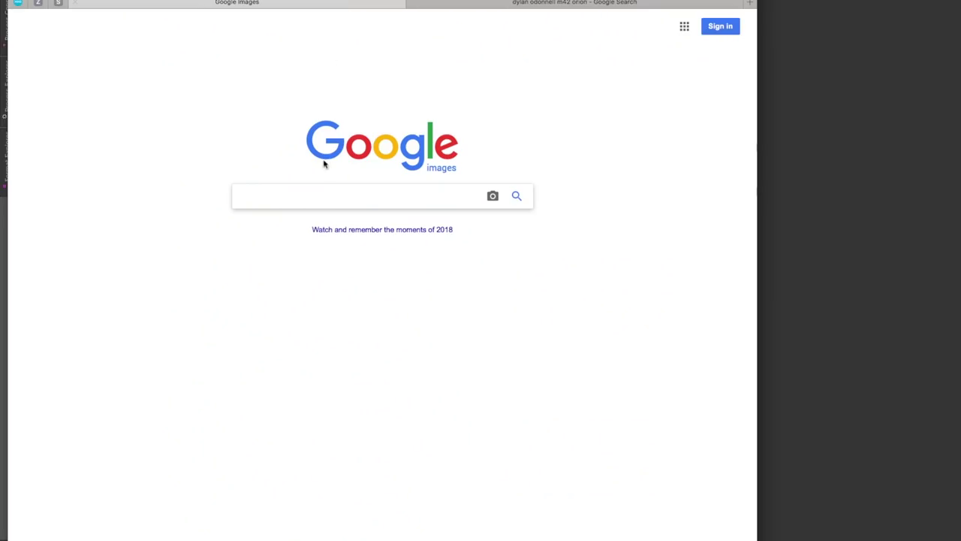
{"action": "left_click", "coordinate": [319, 195]}
{"action": "type", "text": "m42 orion"}
{"action": "key", "text": "Return"}
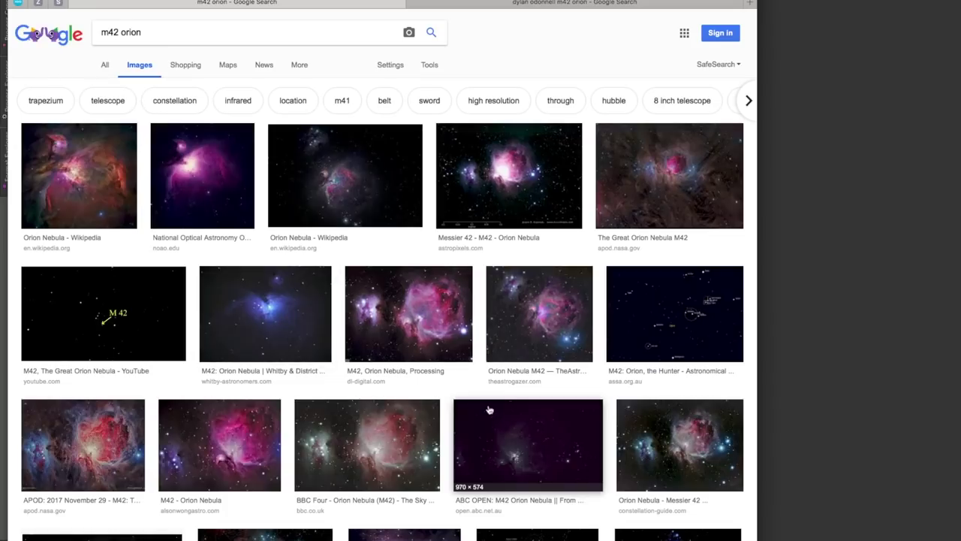
Scroll through the 'm42 orion' image results to find the APOD thumbnail
{"action": "scroll", "coordinate": [605, 482], "scroll_direction": "down", "scroll_amount": 3}
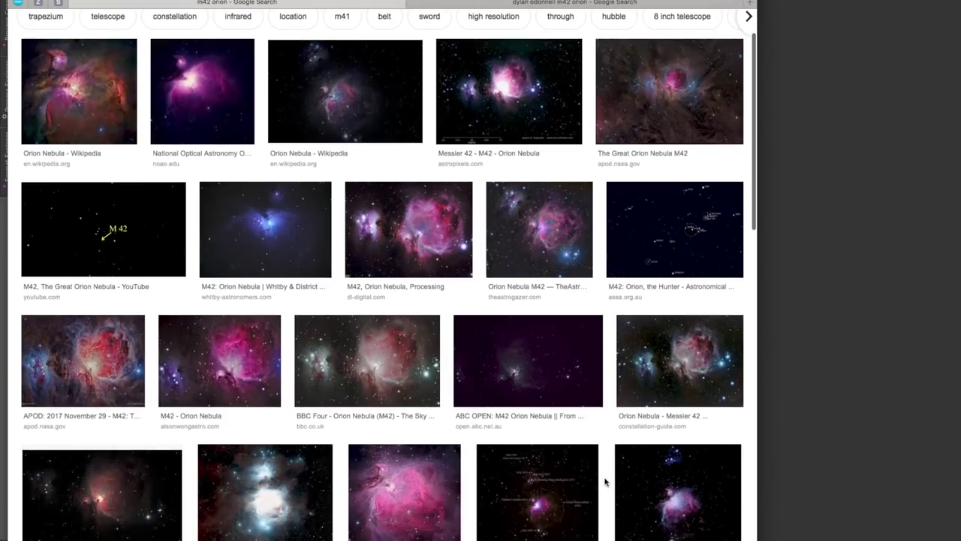
{"action": "scroll", "coordinate": [606, 481], "scroll_direction": "down", "scroll_amount": 1}
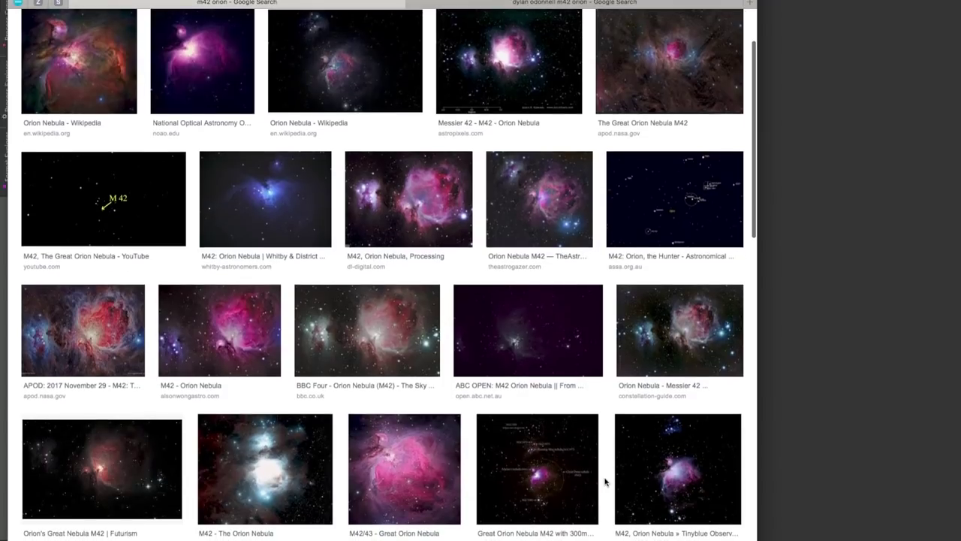
{"action": "scroll", "coordinate": [605, 481], "scroll_direction": "down", "scroll_amount": 1}
{"action": "scroll", "coordinate": [606, 482], "scroll_direction": "down", "scroll_amount": 10}
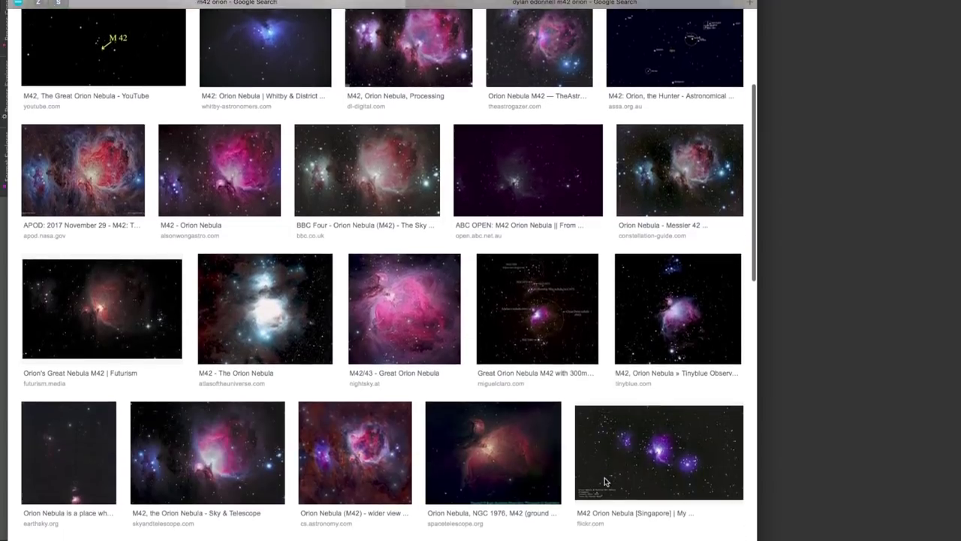
{"action": "scroll", "coordinate": [604, 482], "scroll_direction": "down", "scroll_amount": 15}
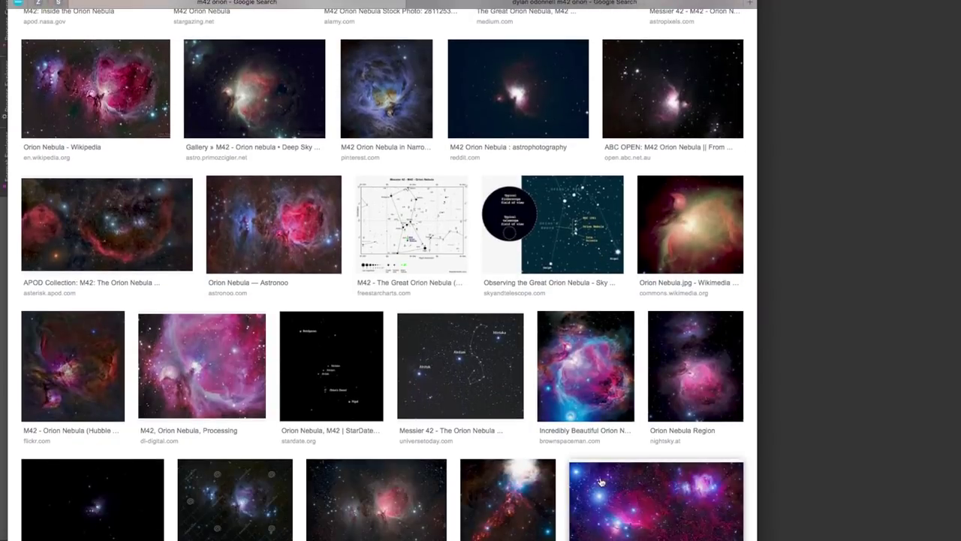
{"action": "scroll", "coordinate": [603, 480], "scroll_direction": "up", "scroll_amount": 12}
{"action": "scroll", "coordinate": [601, 481], "scroll_direction": "up", "scroll_amount": 6}
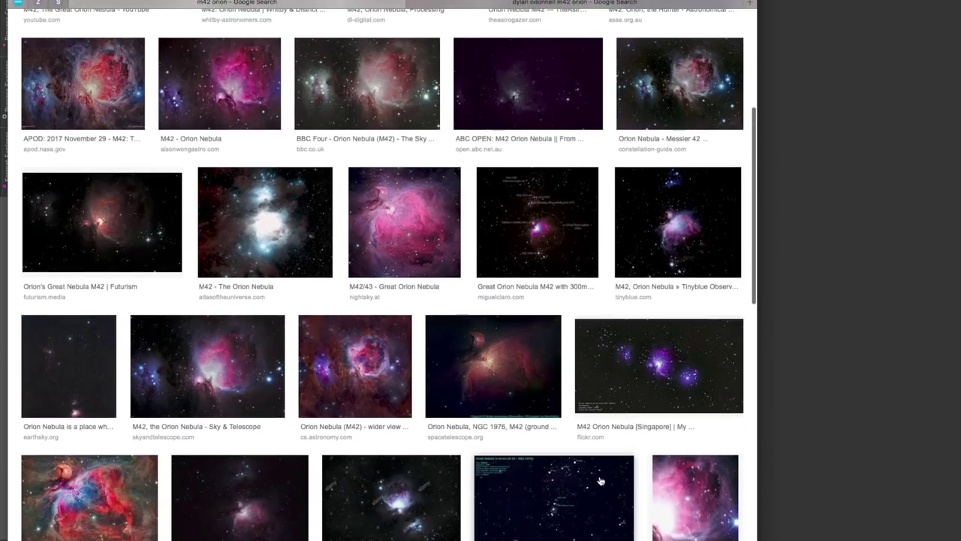
{"action": "scroll", "coordinate": [601, 480], "scroll_direction": "up", "scroll_amount": 2}
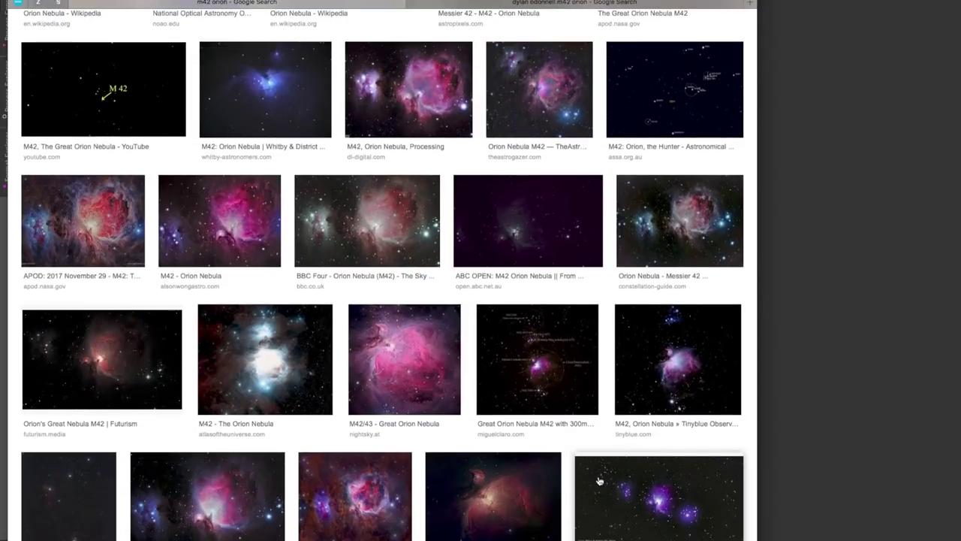
{"action": "scroll", "coordinate": [599, 481], "scroll_direction": "up", "scroll_amount": 6}
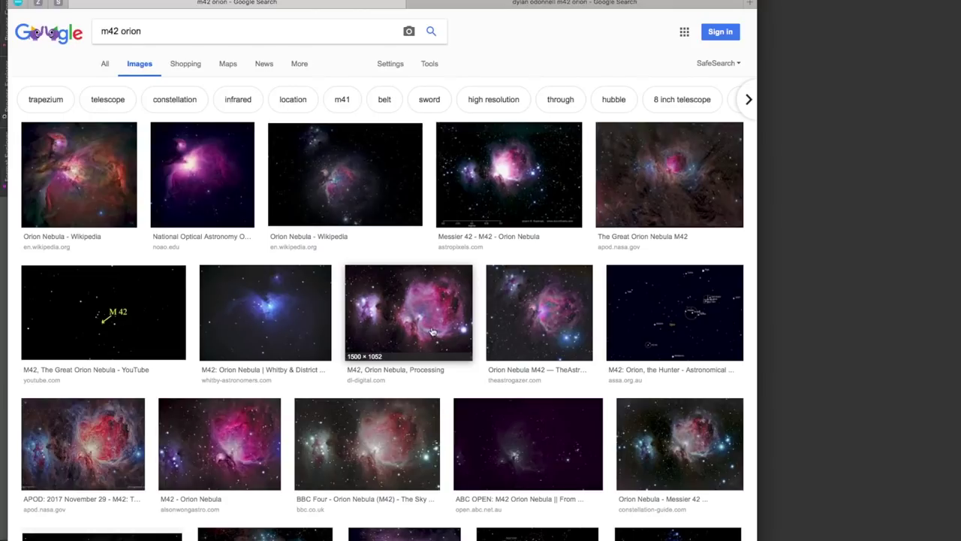
{"action": "scroll", "coordinate": [431, 332], "scroll_direction": "down", "scroll_amount": 3}
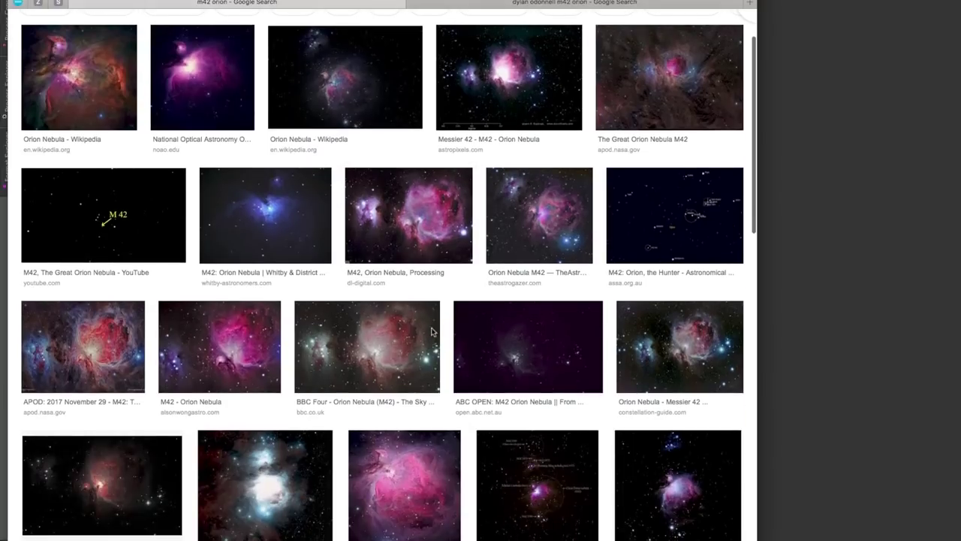
Open the APOD Orion Nebula image preview and look it over
{"action": "left_click", "coordinate": [93, 360]}
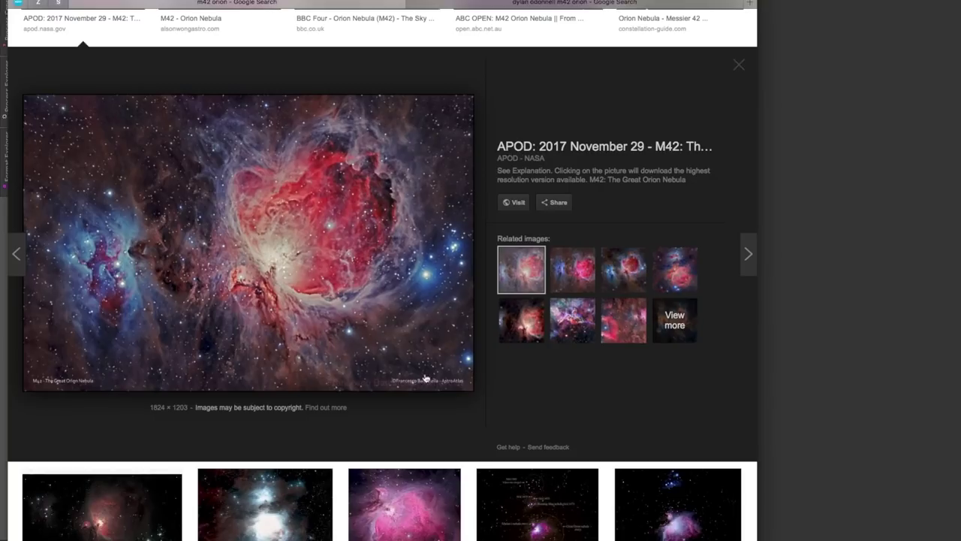
{"action": "scroll", "coordinate": [564, 378], "scroll_direction": "up", "scroll_amount": 1}
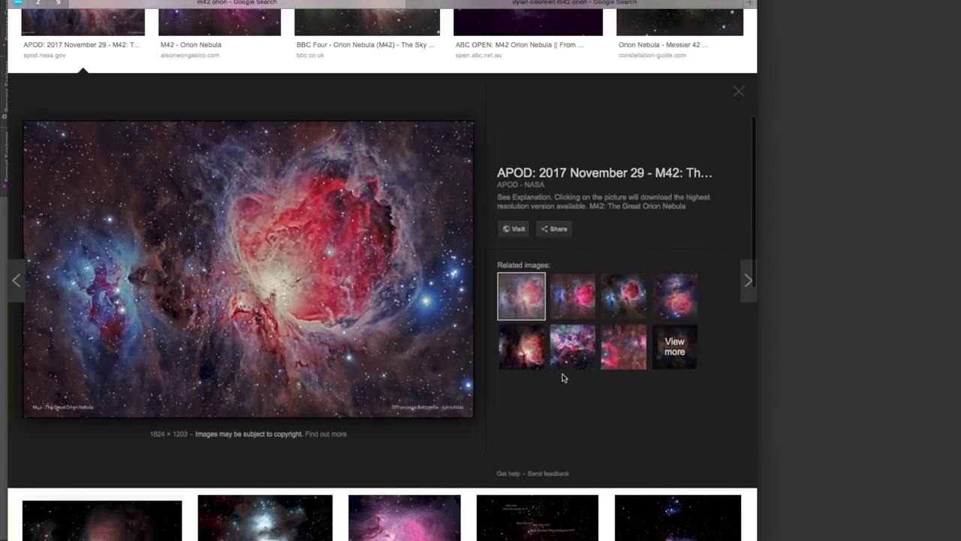
{"action": "scroll", "coordinate": [563, 378], "scroll_direction": "up", "scroll_amount": 1}
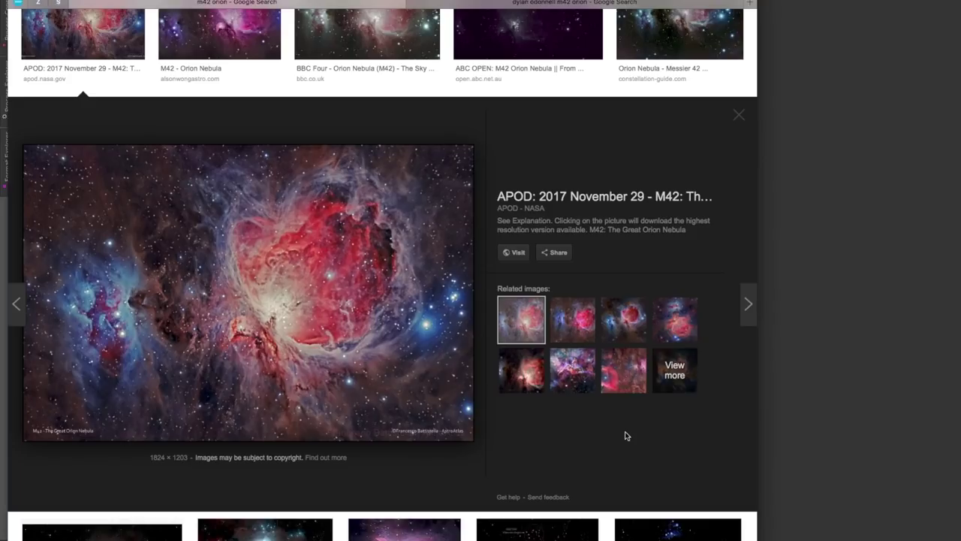
{"action": "scroll", "coordinate": [626, 433], "scroll_direction": "up", "scroll_amount": 1}
Scroll down through more Orion Nebula results in the image grid
{"action": "scroll", "coordinate": [612, 409], "scroll_direction": "down", "scroll_amount": 10}
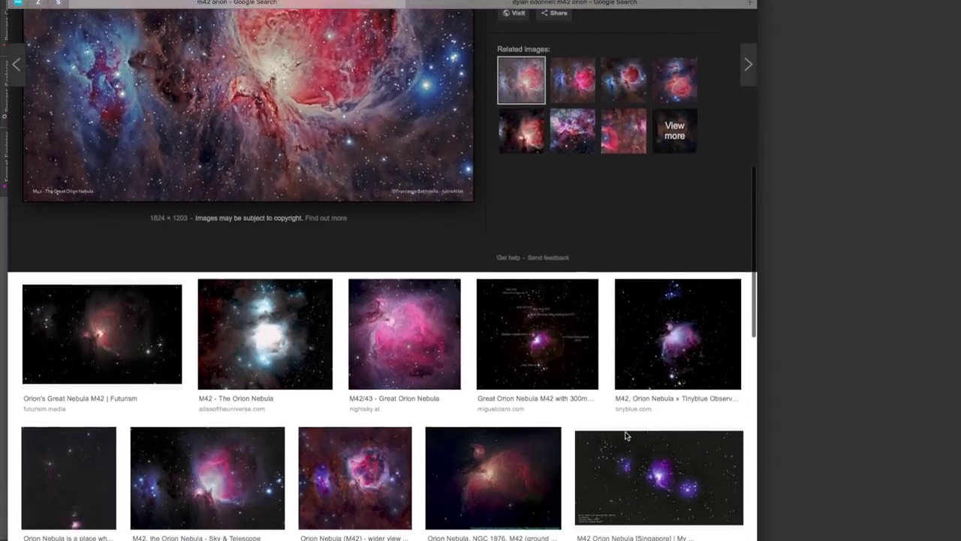
{"action": "scroll", "coordinate": [600, 387], "scroll_direction": "down", "scroll_amount": 15}
{"action": "scroll", "coordinate": [601, 387], "scroll_direction": "down", "scroll_amount": 10}
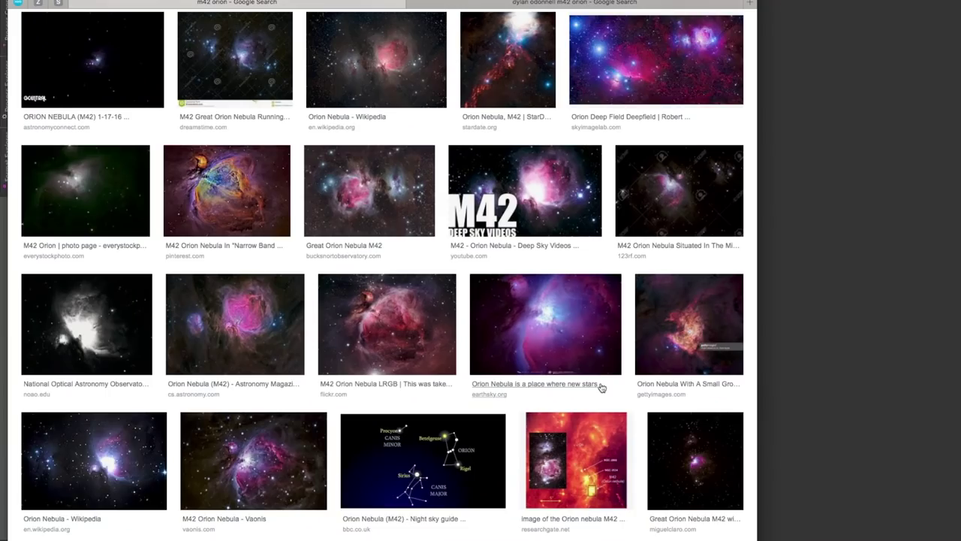
{"action": "scroll", "coordinate": [601, 387], "scroll_direction": "down", "scroll_amount": 15}
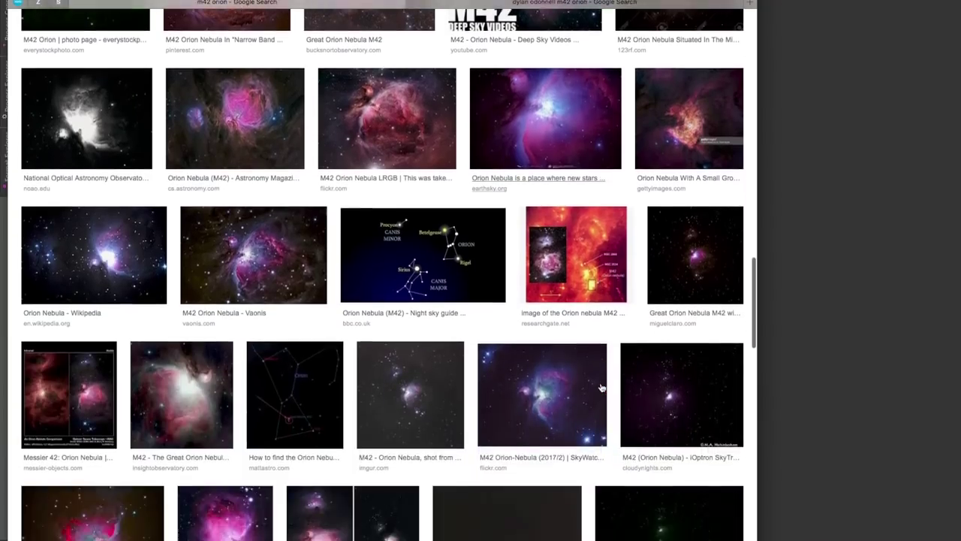
{"action": "scroll", "coordinate": [601, 387], "scroll_direction": "down", "scroll_amount": 2}
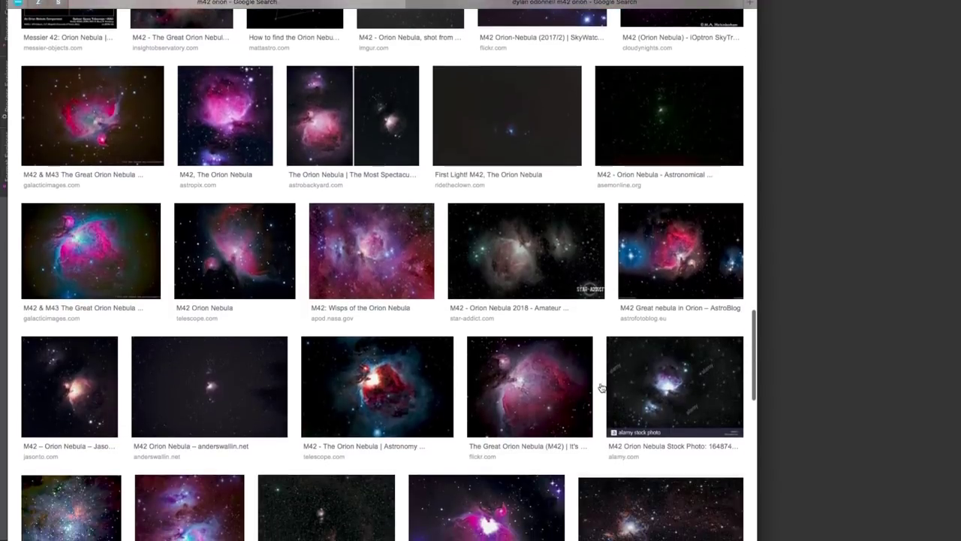
{"action": "scroll", "coordinate": [601, 386], "scroll_direction": "up", "scroll_amount": 2}
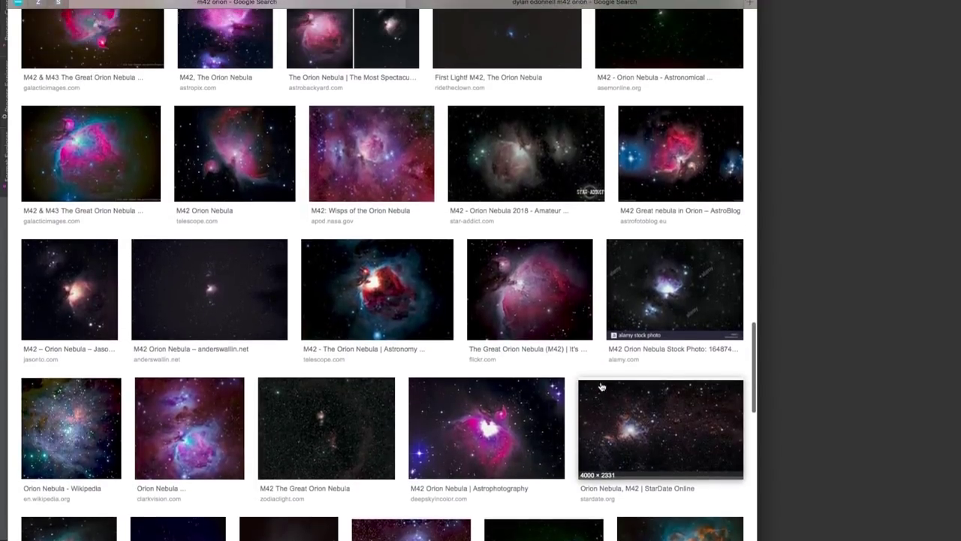
{"action": "scroll", "coordinate": [601, 387], "scroll_direction": "down", "scroll_amount": 5}
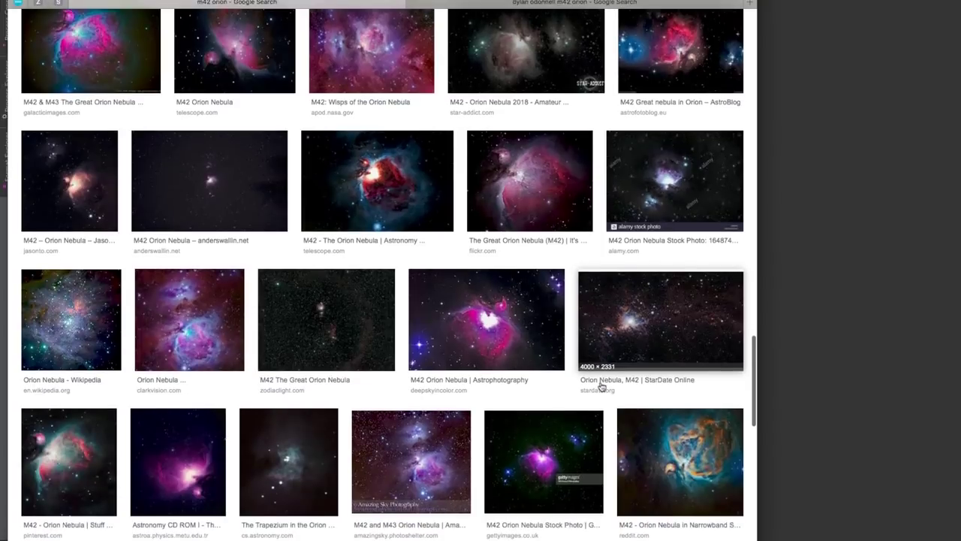
{"action": "scroll", "coordinate": [601, 387], "scroll_direction": "down", "scroll_amount": 5}
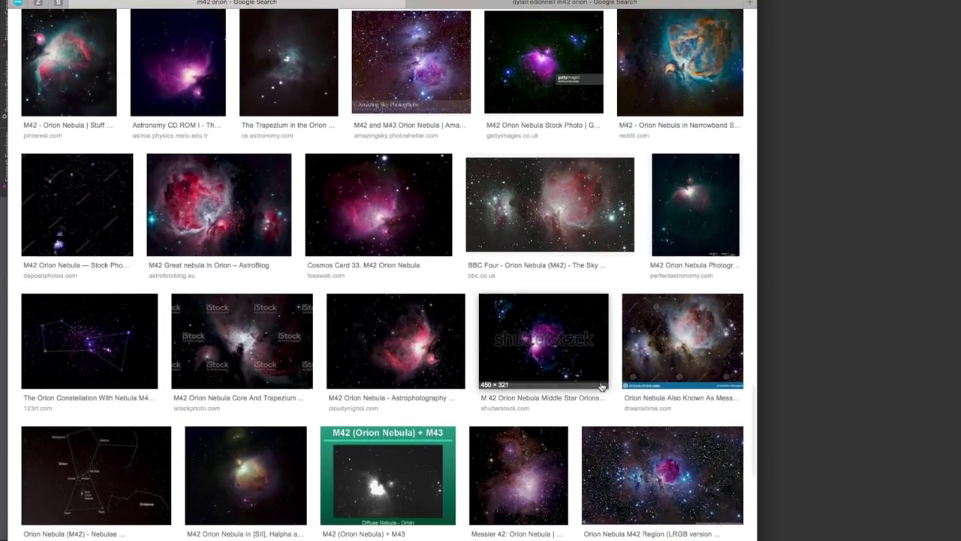
{"action": "scroll", "coordinate": [601, 387], "scroll_direction": "down", "scroll_amount": 2}
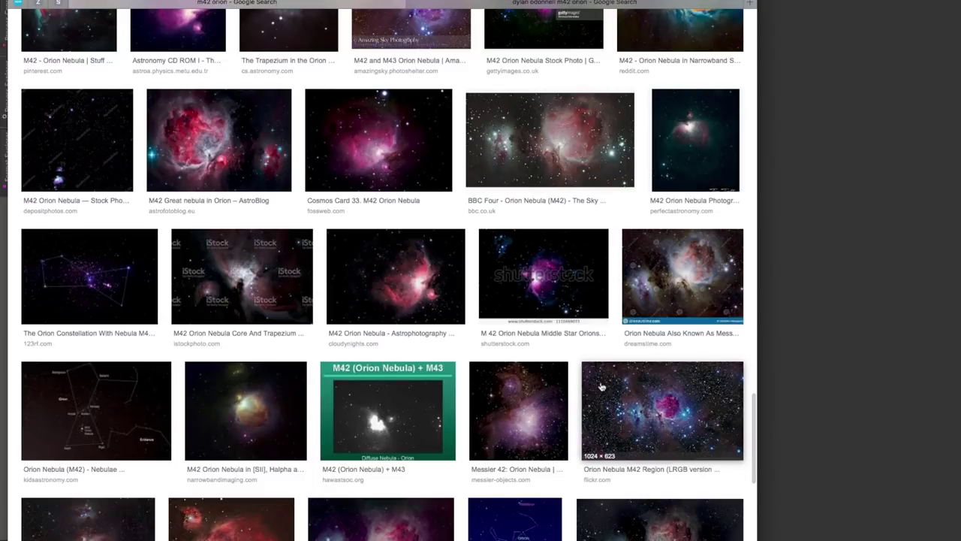
{"action": "scroll", "coordinate": [601, 387], "scroll_direction": "down", "scroll_amount": 2}
{"action": "scroll", "coordinate": [601, 387], "scroll_direction": "down", "scroll_amount": 2}
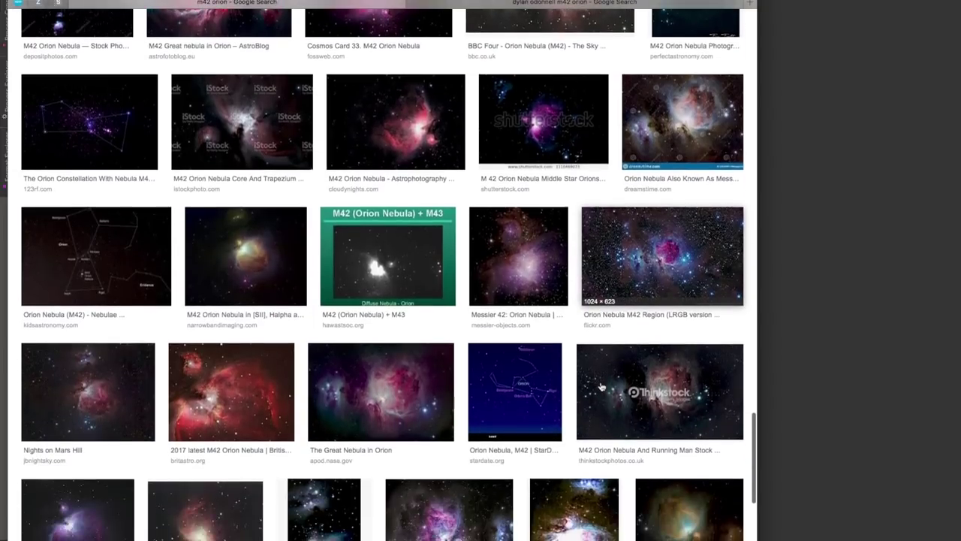
{"action": "scroll", "coordinate": [601, 387], "scroll_direction": "up", "scroll_amount": 15}
{"action": "scroll", "coordinate": [601, 386], "scroll_direction": "up", "scroll_amount": 20}
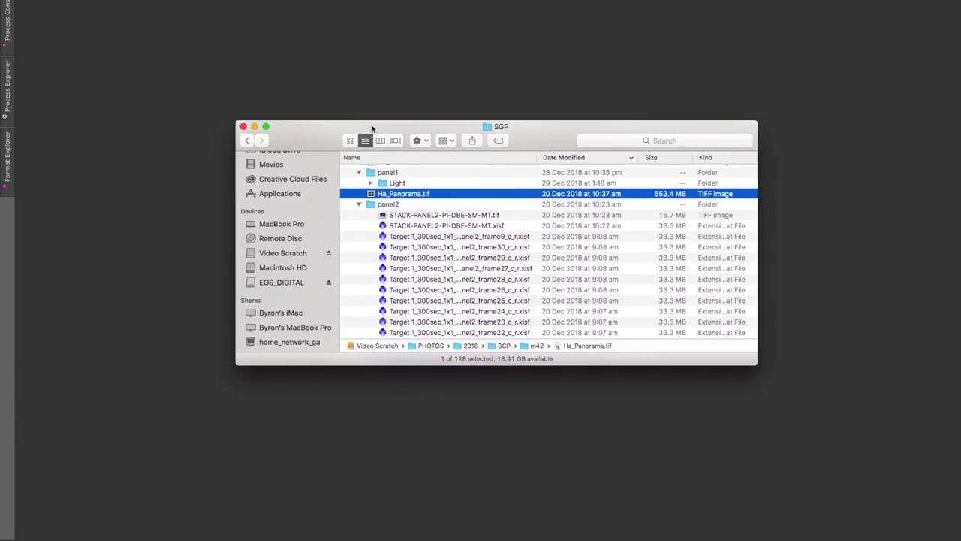
Move the first stacked image window aside and expand the panel2 folder in Finder
{"action": "left_click", "coordinate": [358, 204]}
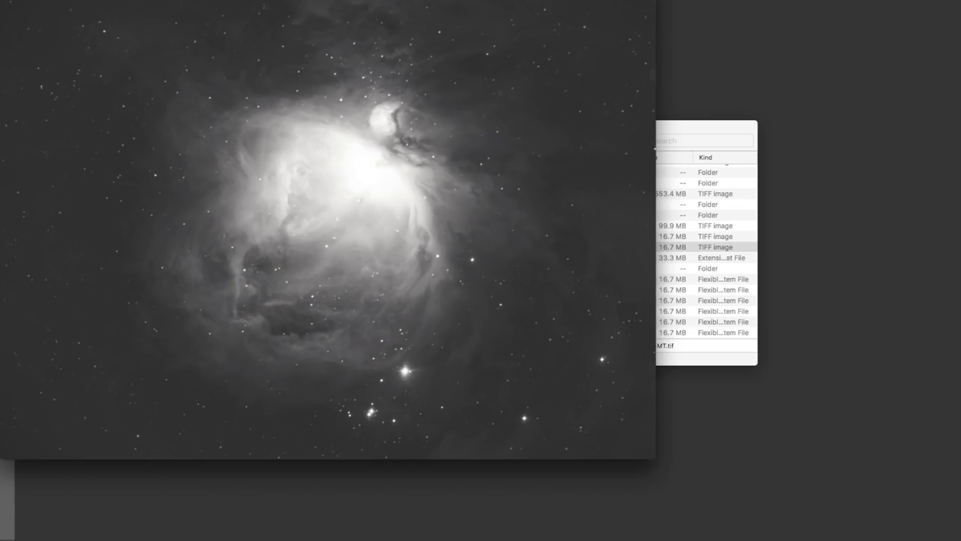
{"action": "left_click_drag", "start_coordinate": [443, 0], "coordinate": [601, 43]}
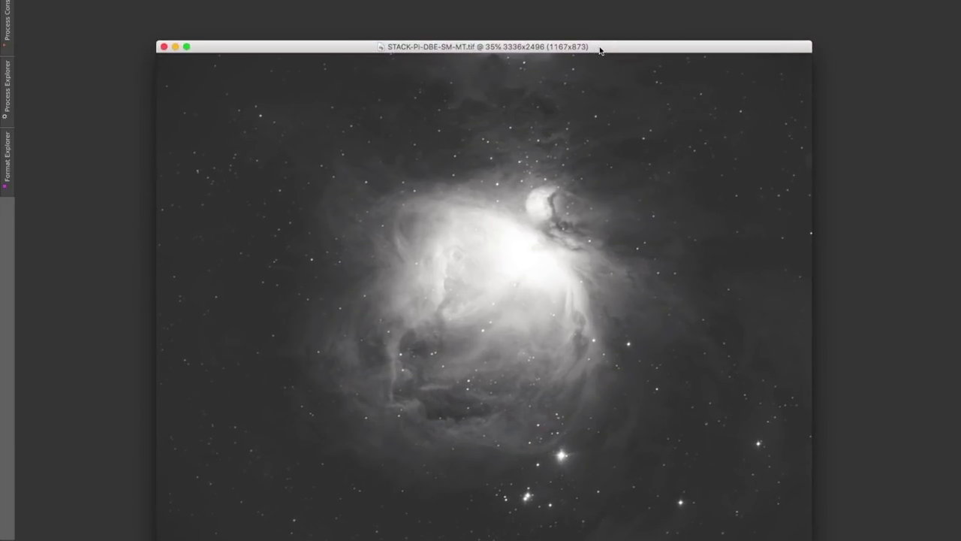
{"action": "left_click_drag", "start_coordinate": [302, 50], "coordinate": [320, 65]}
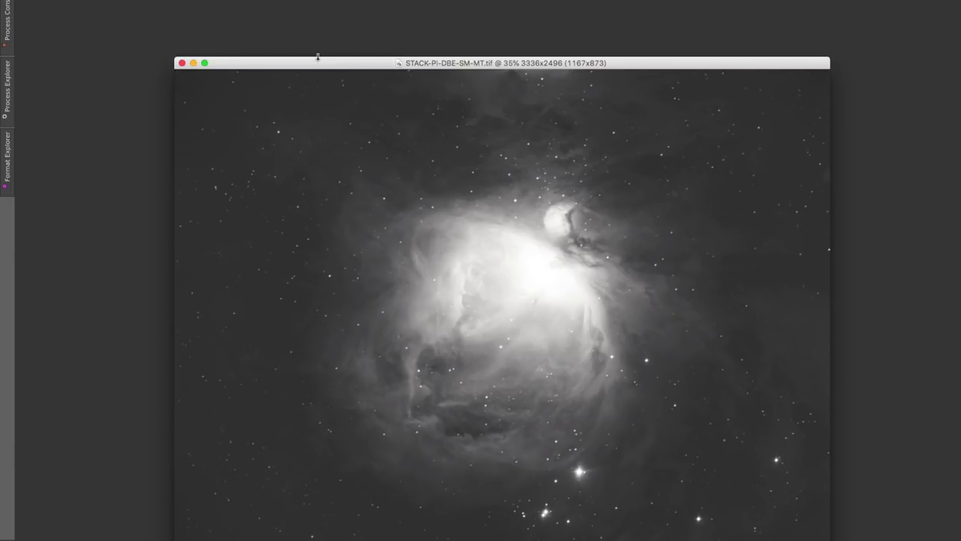
{"action": "left_click_drag", "start_coordinate": [226, 64], "coordinate": [705, 140]}
{"action": "left_click", "coordinate": [358, 204]}
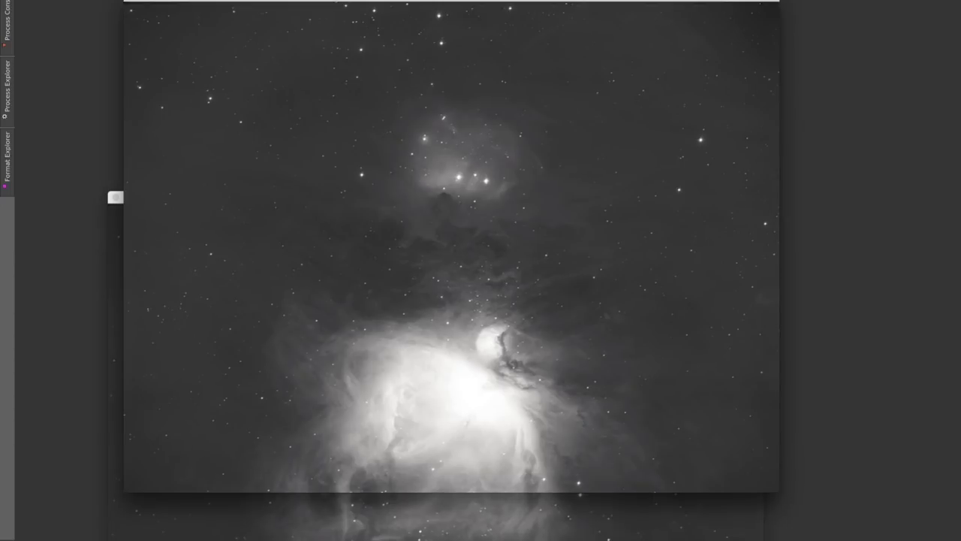
Open the panel2 image and arrange both panel windows to compare them
{"action": "left_click", "coordinate": [337, 163]}
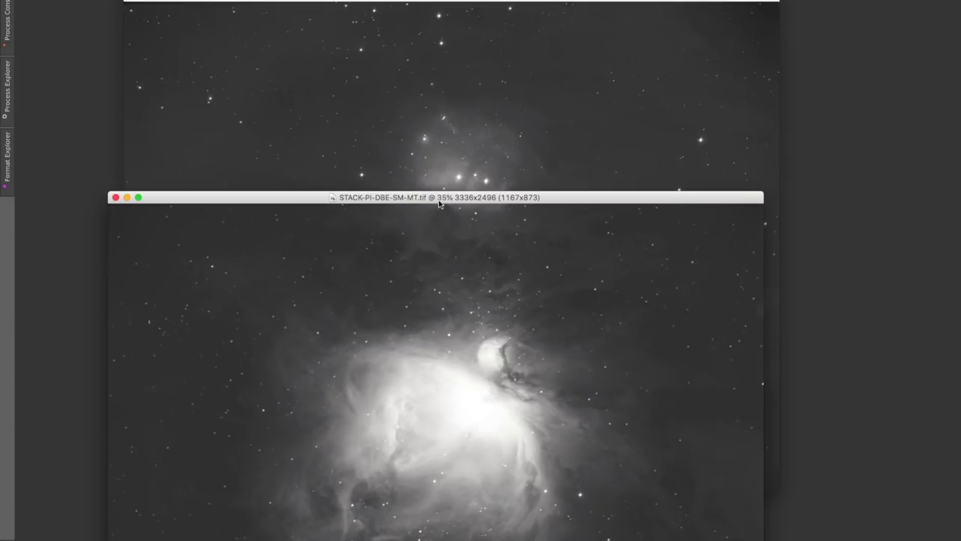
{"action": "left_click_drag", "start_coordinate": [439, 202], "coordinate": [462, 59]}
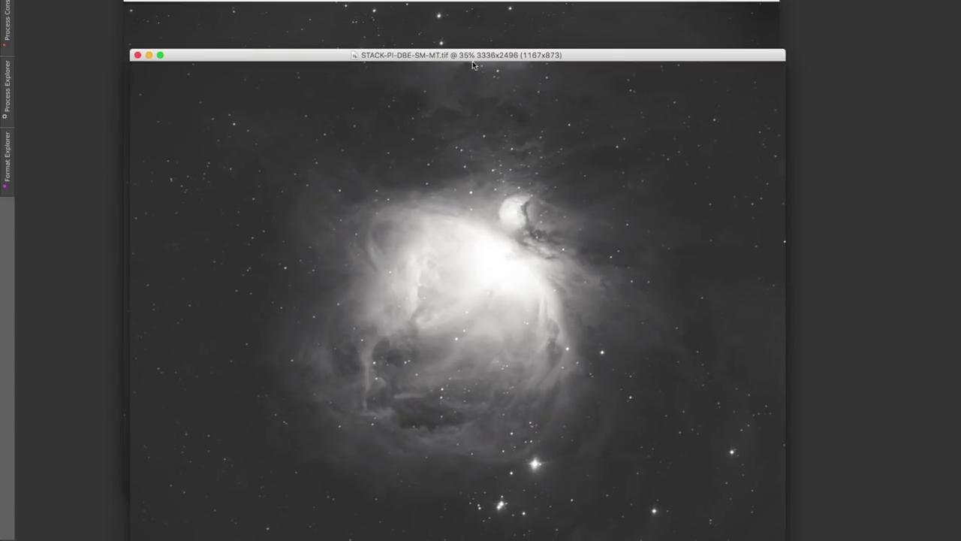
{"action": "left_click", "coordinate": [487, 28]}
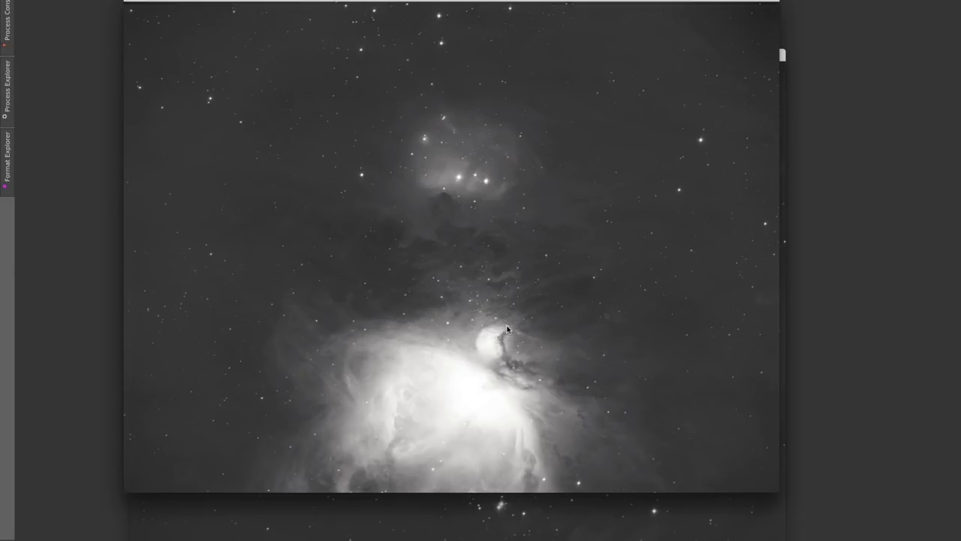
{"action": "left_click_drag", "start_coordinate": [218, 0], "coordinate": [405, 155]}
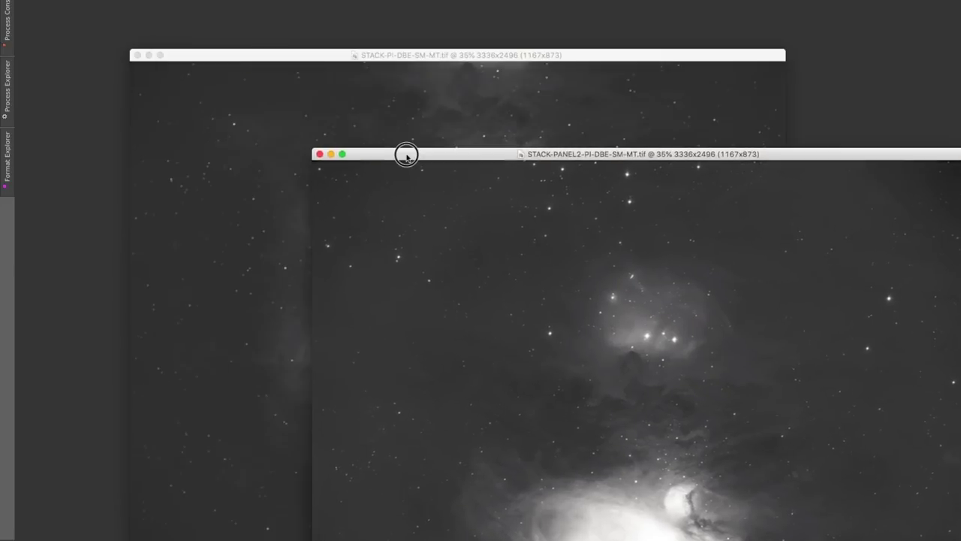
Open the panel2 stack STACK-PANEL2-PI-DBE-SM-MT.xisf in PixInsight
{"action": "left_click", "coordinate": [338, 155]}
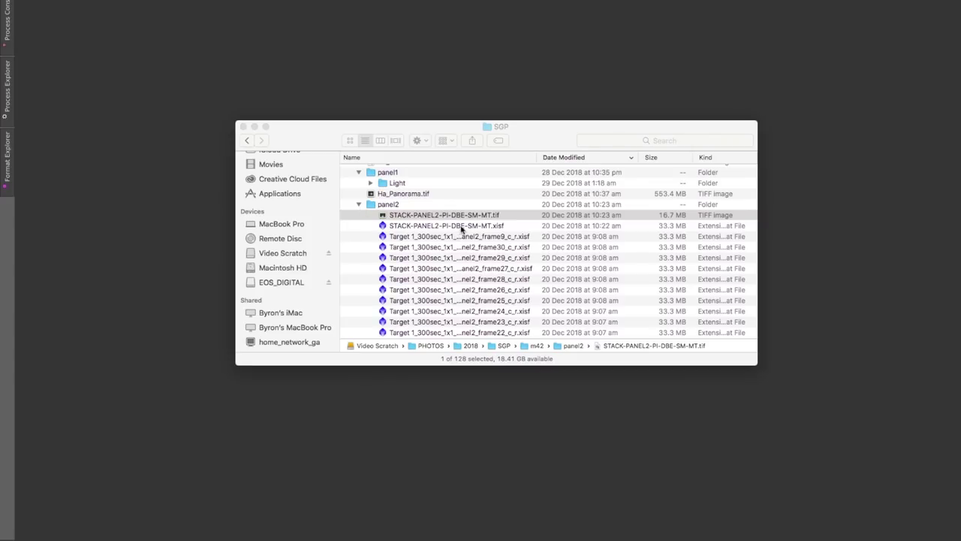
{"action": "scroll", "coordinate": [459, 229], "scroll_direction": "up", "scroll_amount": 2}
{"action": "double_click", "coordinate": [410, 249]}
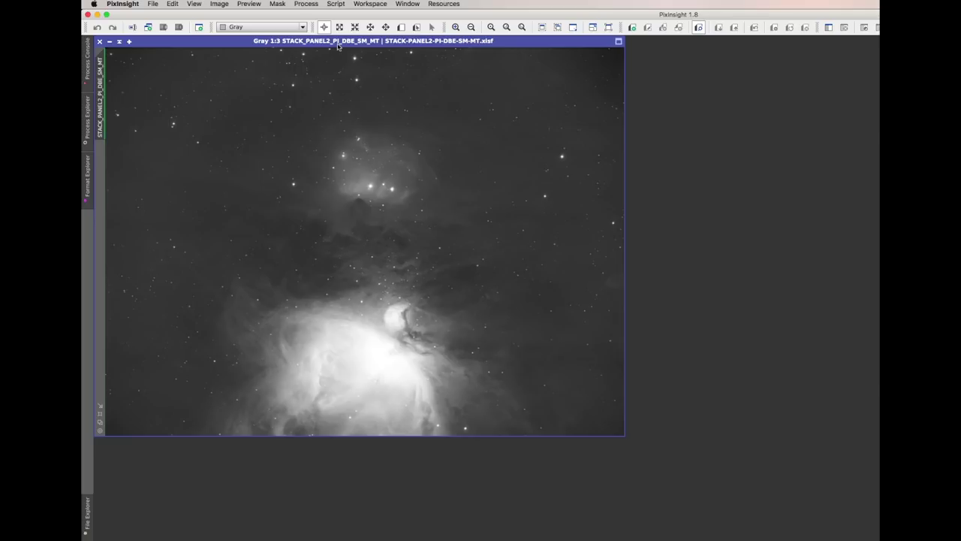
Auto-stretch the display with ScreenTransferFunction, try adjusting the shadows, then re-apply Auto Stretch
{"action": "left_click", "coordinate": [87, 124]}
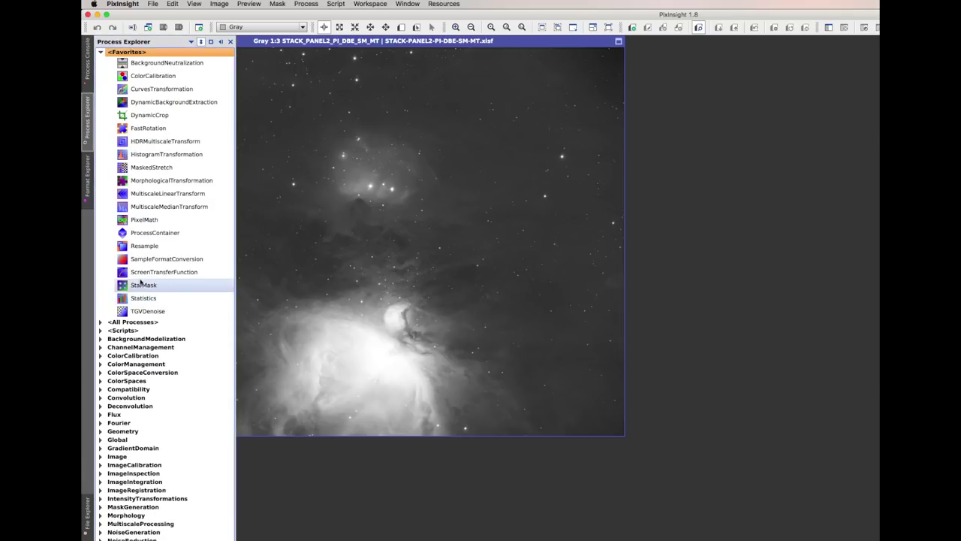
{"action": "double_click", "coordinate": [136, 275]}
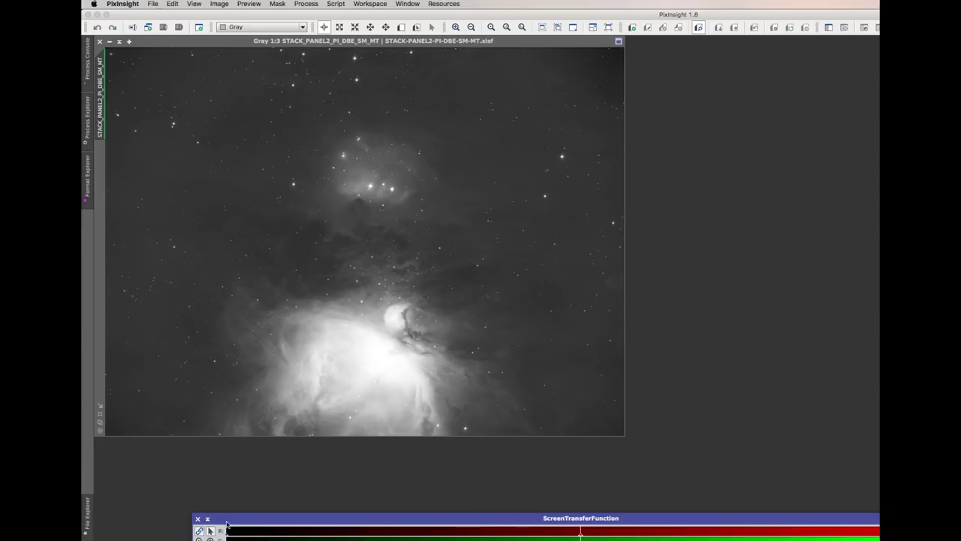
{"action": "left_click", "coordinate": [204, 532]}
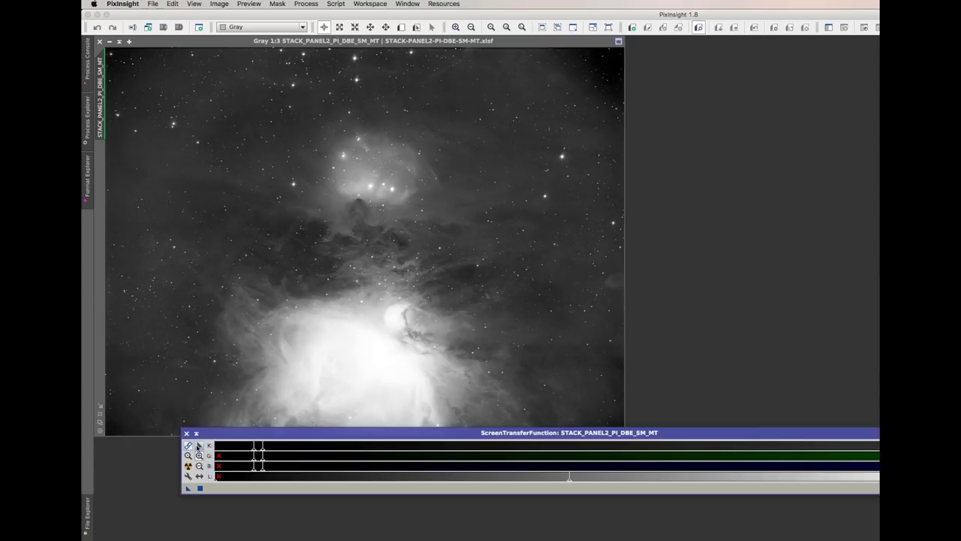
{"action": "left_click", "coordinate": [197, 446]}
{"action": "mouse_move", "coordinate": [263, 466]}
{"action": "left_mouse_down"}
{"action": "mouse_move", "coordinate": [250, 460]}
{"action": "mouse_move", "coordinate": [272, 456]}
{"action": "left_mouse_up"}
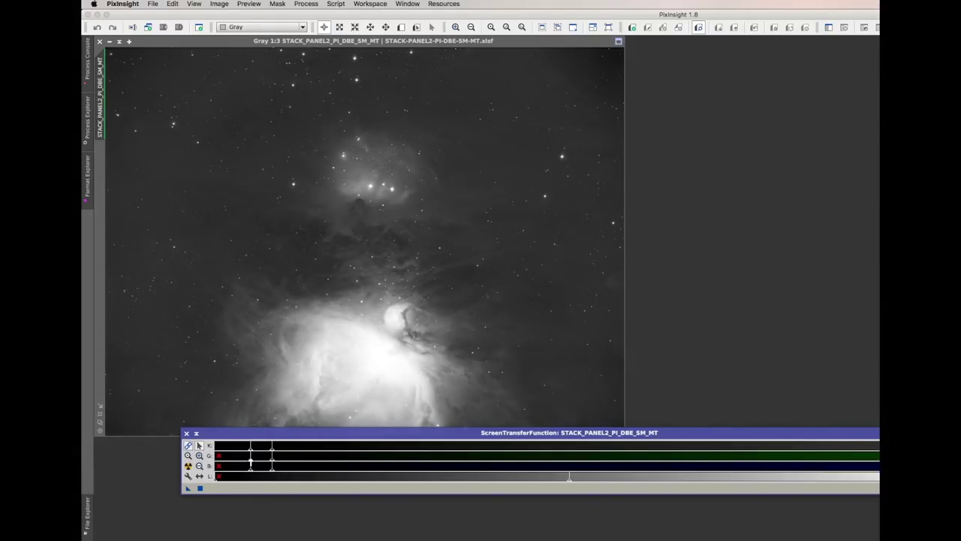
{"action": "left_click_drag", "start_coordinate": [251, 456], "coordinate": [252, 457]}
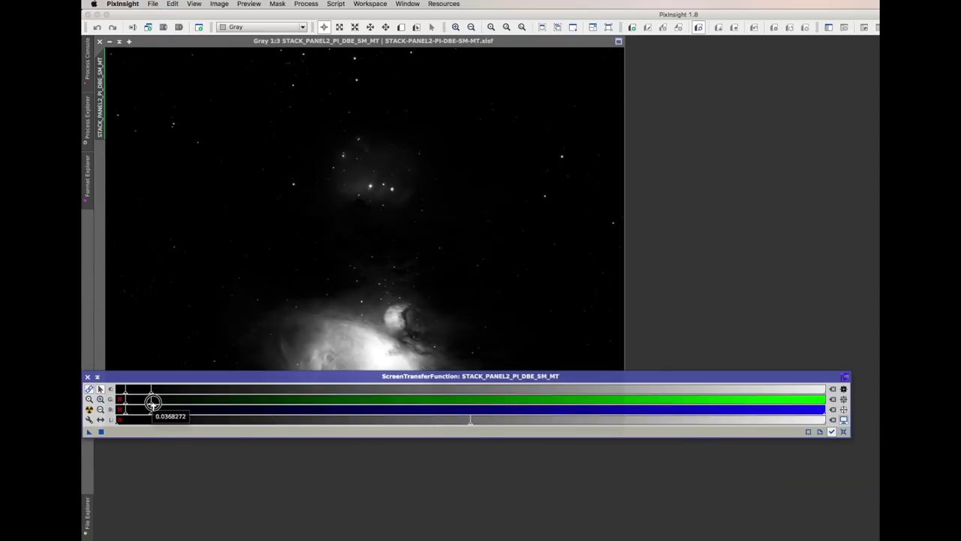
{"action": "mouse_move", "coordinate": [152, 399]}
{"action": "left_mouse_down"}
{"action": "mouse_move", "coordinate": [206, 395]}
{"action": "mouse_move", "coordinate": [233, 461]}
{"action": "left_mouse_up"}
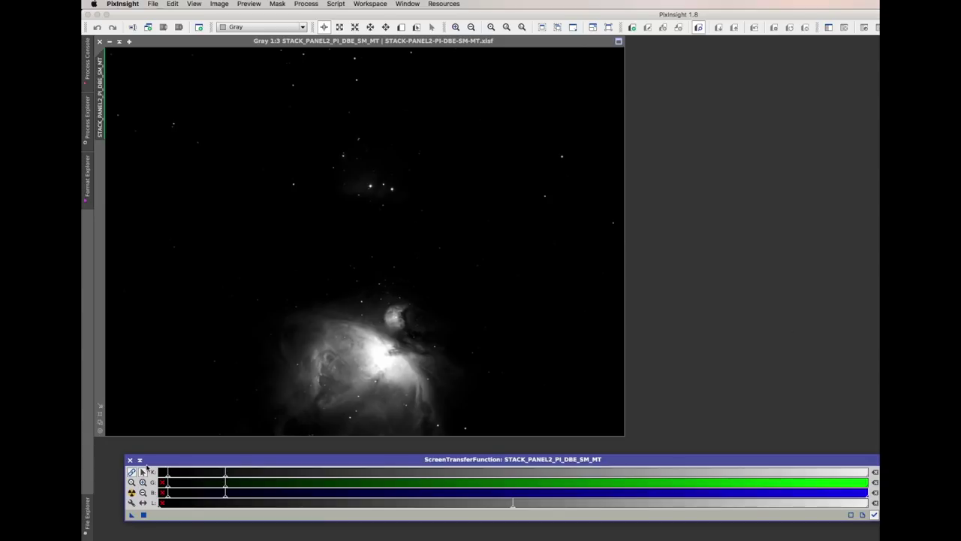
{"action": "left_click", "coordinate": [131, 493]}
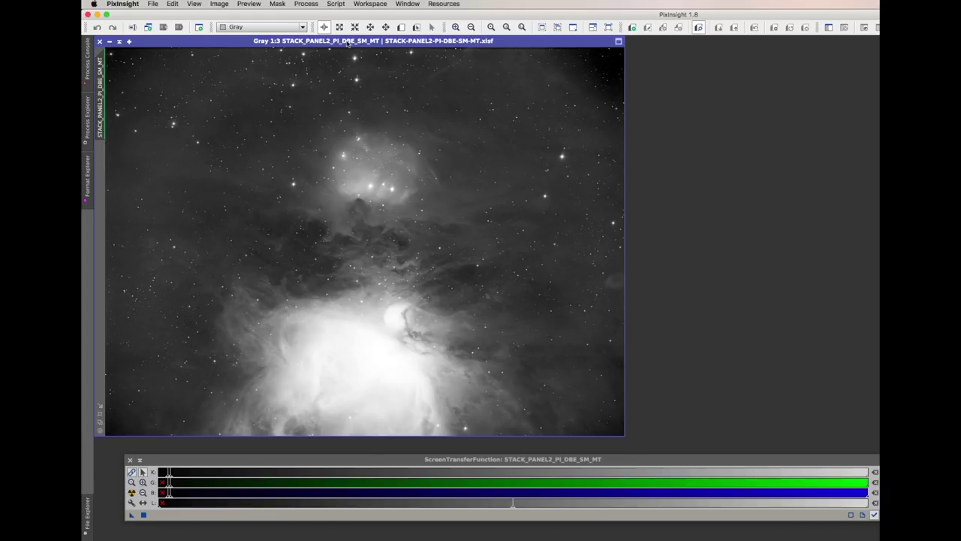
Open DynamicBackgroundExtraction from the BackgroundModelization process menu
{"action": "left_click", "coordinate": [315, 6]}
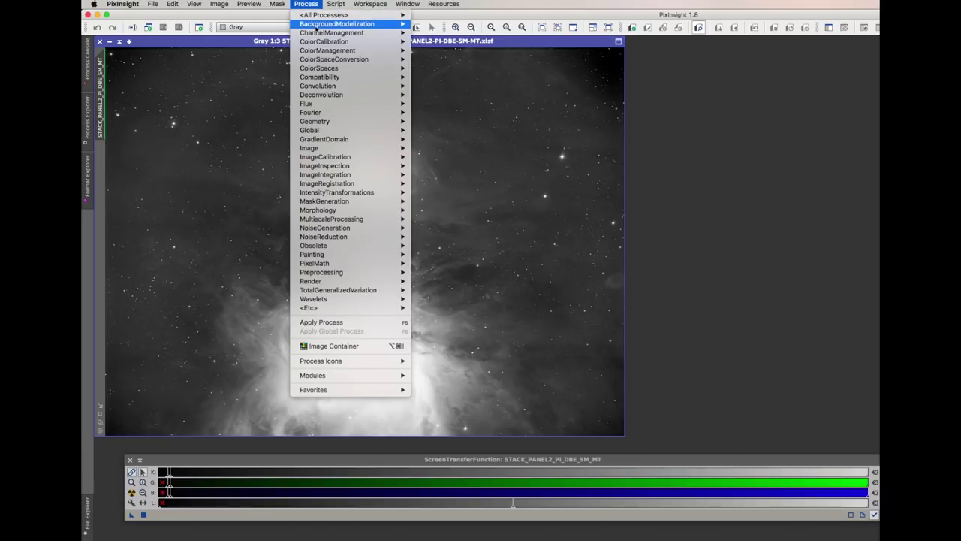
{"action": "mouse_move", "coordinate": [353, 23]}
{"action": "left_click", "coordinate": [489, 34]}
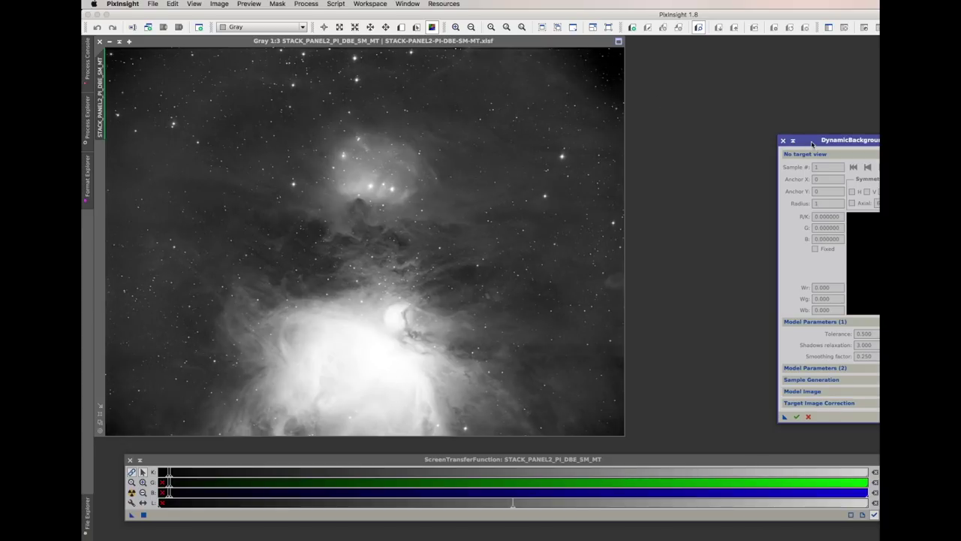
Target the nebula image with DBE and place background samples in the top-left corner and left edge
{"action": "left_click_drag", "start_coordinate": [812, 143], "coordinate": [692, 109]}
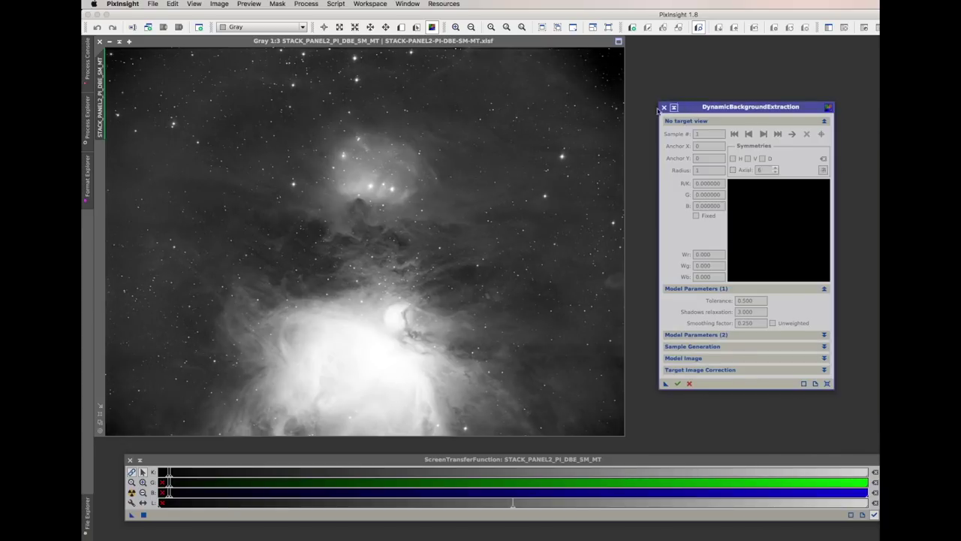
{"action": "left_click", "coordinate": [146, 81]}
{"action": "left_click", "coordinate": [143, 80]}
{"action": "left_click", "coordinate": [127, 83]}
{"action": "left_click", "coordinate": [152, 71]}
{"action": "left_click", "coordinate": [129, 52]}
{"action": "left_click", "coordinate": [117, 58]}
{"action": "left_click", "coordinate": [118, 72]}
{"action": "left_click", "coordinate": [111, 96]}
{"action": "left_click", "coordinate": [131, 99]}
{"action": "left_click", "coordinate": [146, 99]}
{"action": "left_click", "coordinate": [124, 129]}
{"action": "left_click", "coordinate": [140, 118]}
{"action": "left_click", "coordinate": [115, 138]}
{"action": "left_click", "coordinate": [115, 164]}
{"action": "left_click", "coordinate": [135, 148]}
Add samples in dark sky near centre, top-right and bottom-left corners, reaching 29 samples
{"action": "left_click", "coordinate": [156, 138]}
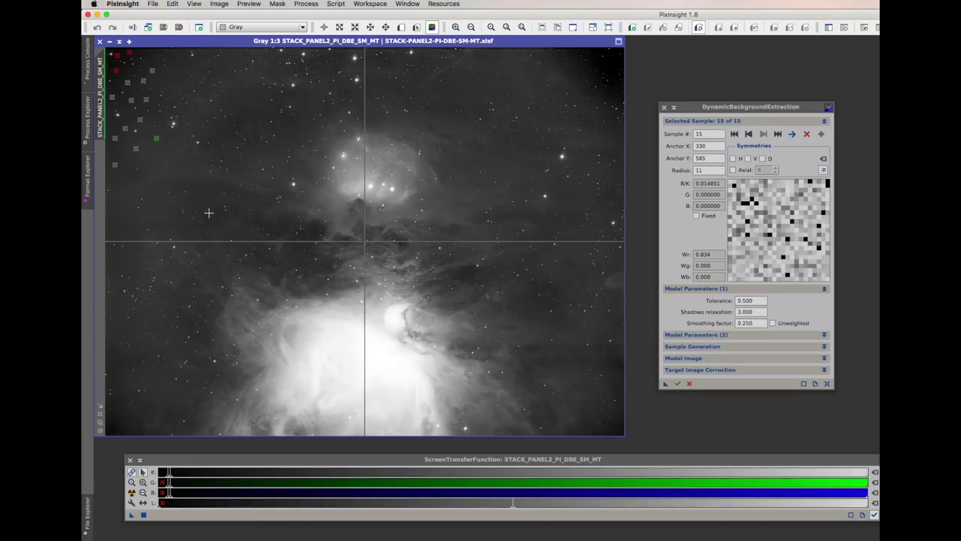
{"action": "left_click", "coordinate": [214, 226]}
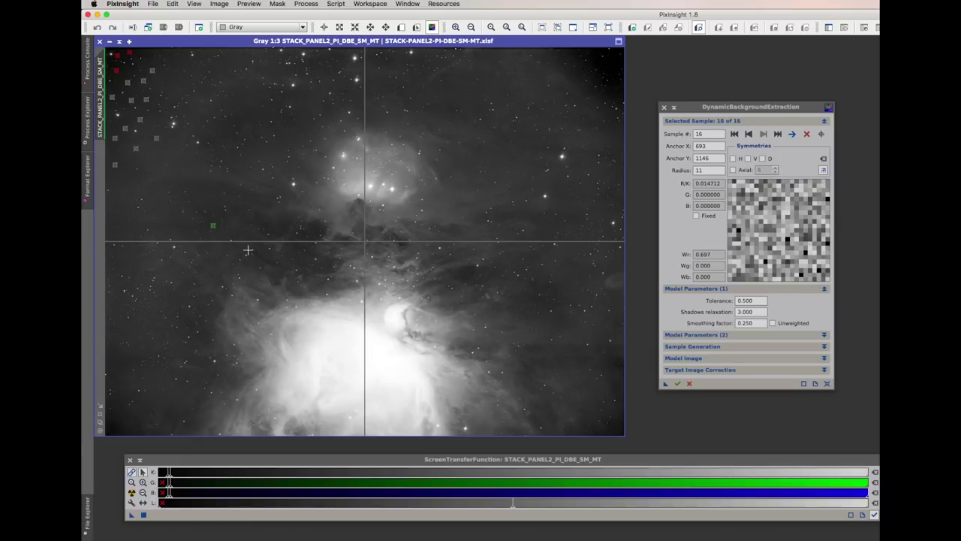
{"action": "left_click", "coordinate": [316, 229]}
{"action": "left_click", "coordinate": [304, 235]}
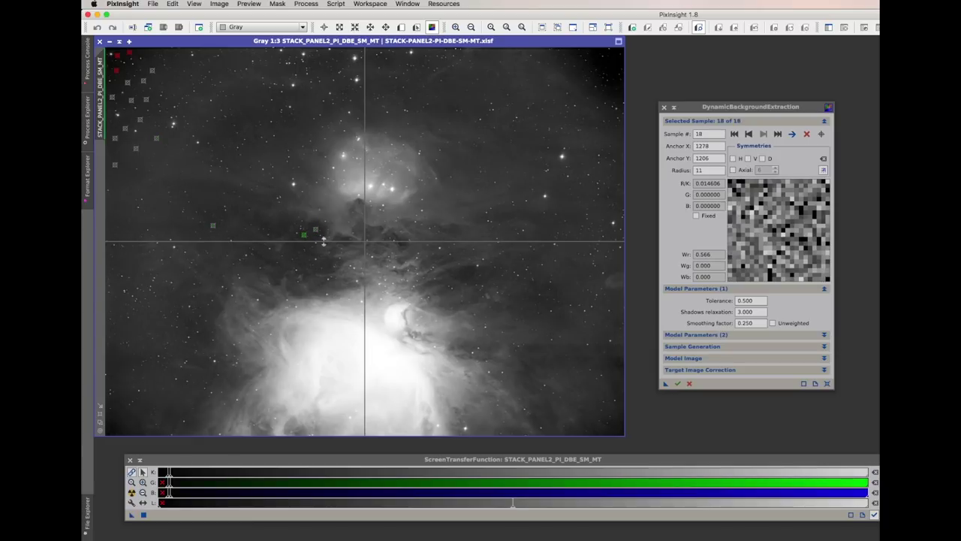
{"action": "left_click", "coordinate": [471, 271]}
{"action": "left_click", "coordinate": [586, 70]}
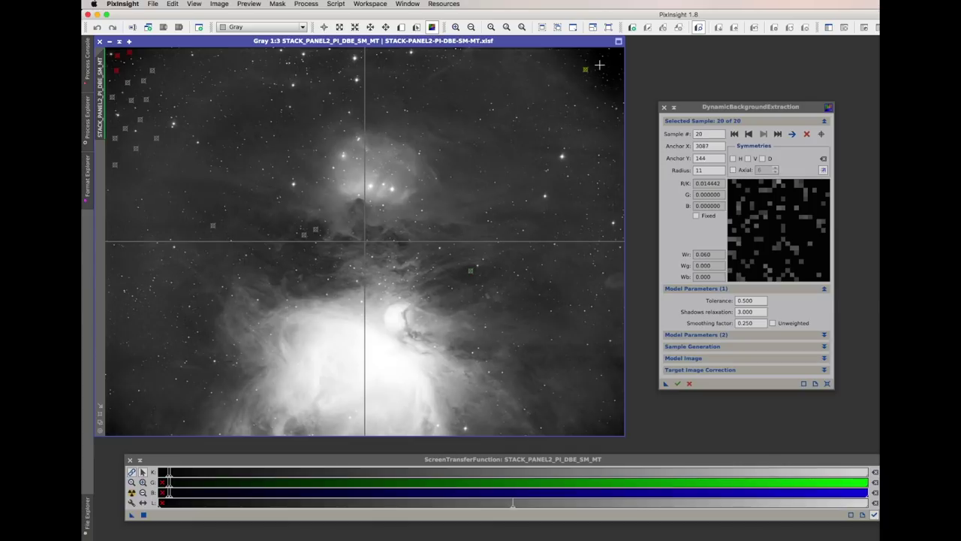
{"action": "left_click", "coordinate": [601, 64]}
{"action": "left_click", "coordinate": [590, 54]}
{"action": "left_click", "coordinate": [574, 57]}
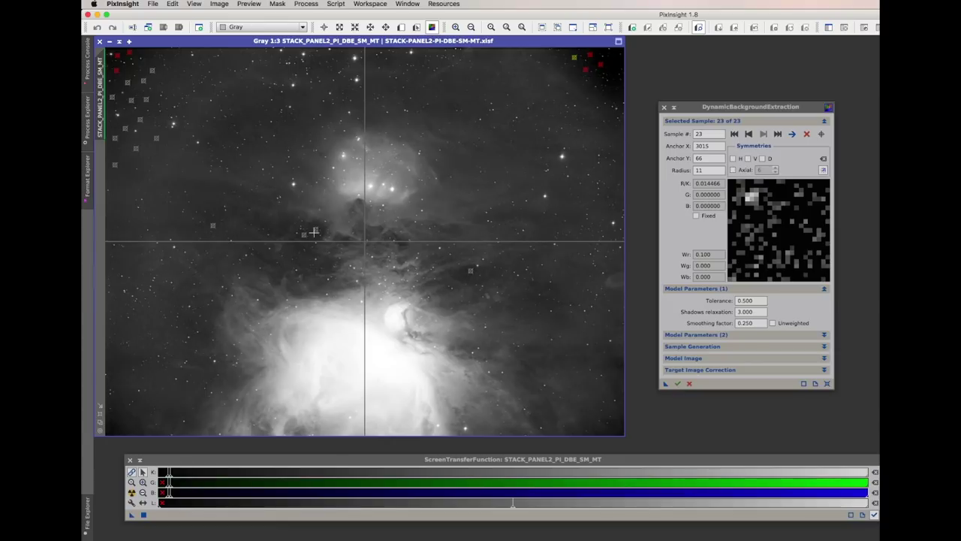
{"action": "left_click", "coordinate": [117, 402]}
{"action": "left_click", "coordinate": [118, 418]}
{"action": "left_click", "coordinate": [110, 429]}
{"action": "left_click", "coordinate": [130, 429]}
{"action": "left_click", "coordinate": [136, 416]}
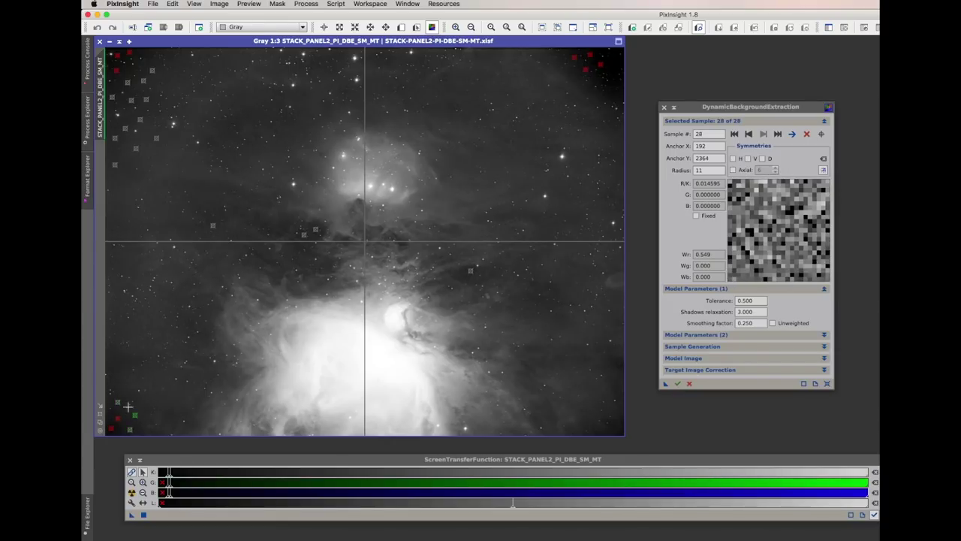
{"action": "left_click", "coordinate": [123, 370]}
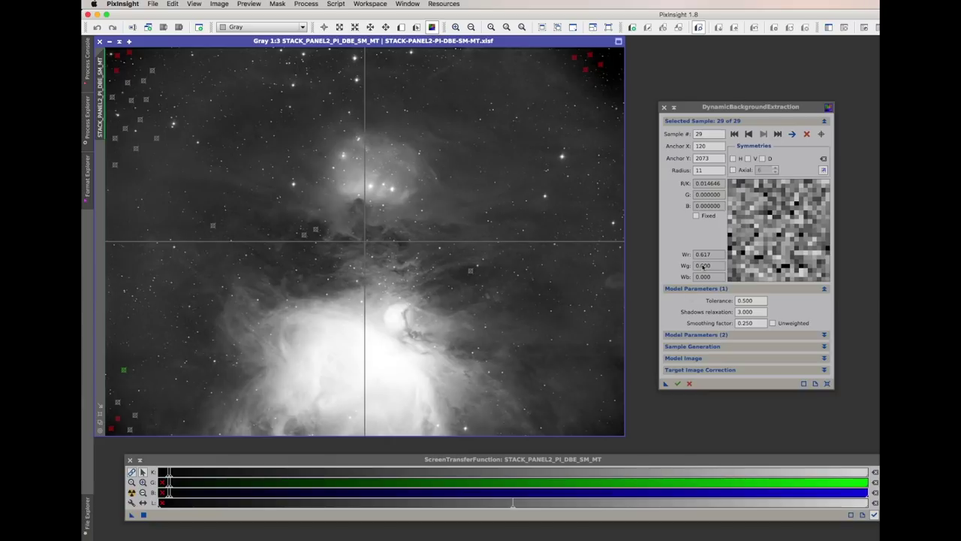
Set Target Image Correction to Subtraction with Normalize, Discard and Replace target image enabled
{"action": "left_click", "coordinate": [679, 370]}
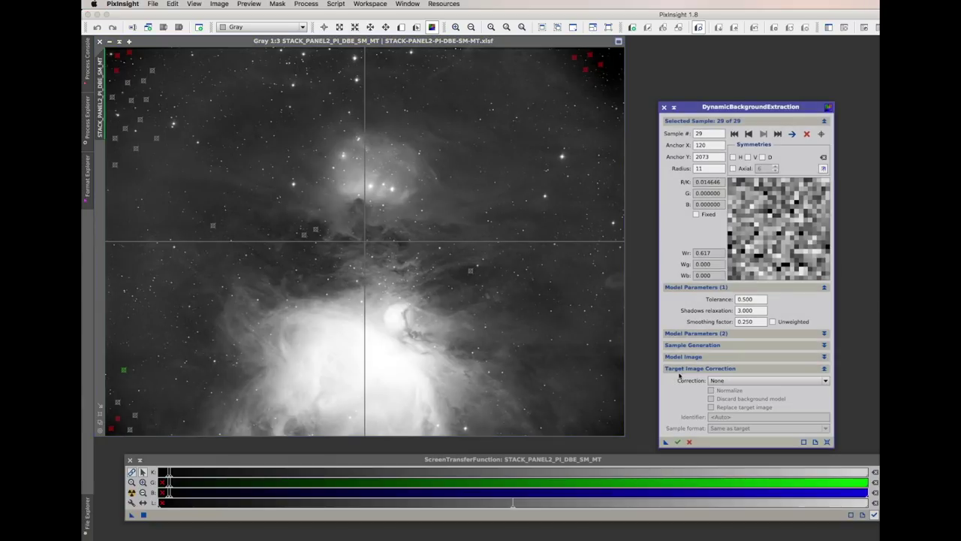
{"action": "left_click", "coordinate": [718, 383]}
{"action": "left_click", "coordinate": [718, 393]}
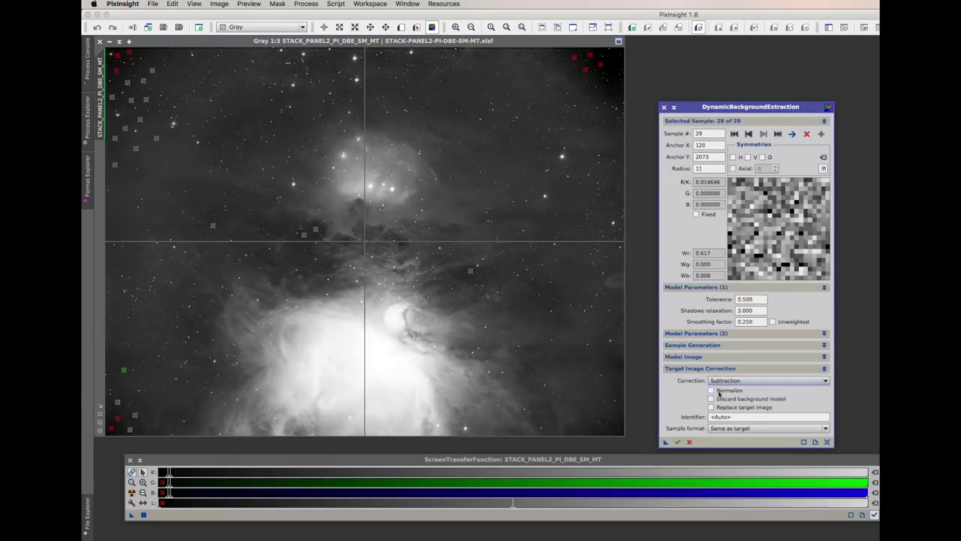
{"action": "left_click", "coordinate": [711, 391]}
{"action": "left_click", "coordinate": [711, 399]}
{"action": "left_click", "coordinate": [712, 407]}
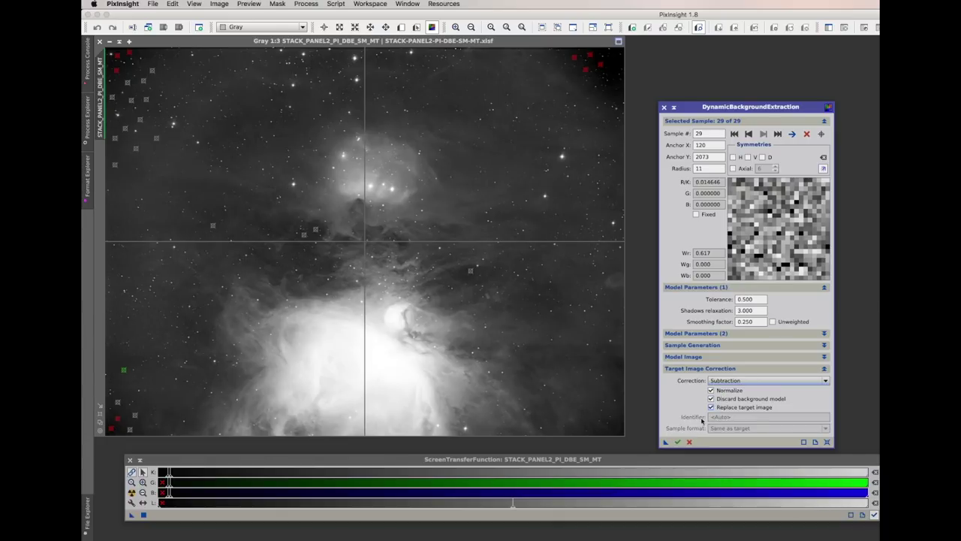
Try executing DBE on the image and dismiss the view-in-use error
{"action": "left_click", "coordinate": [677, 442]}
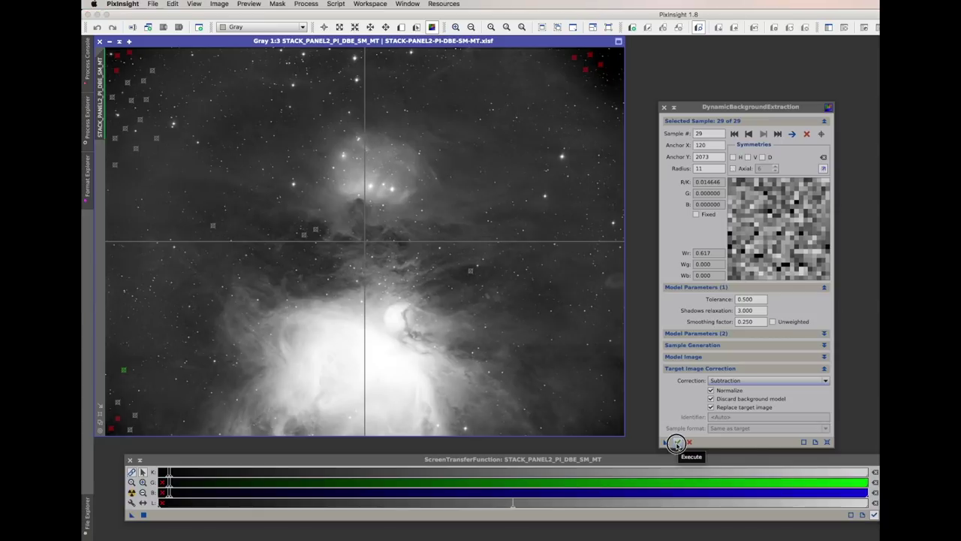
{"action": "left_click", "coordinate": [678, 443]}
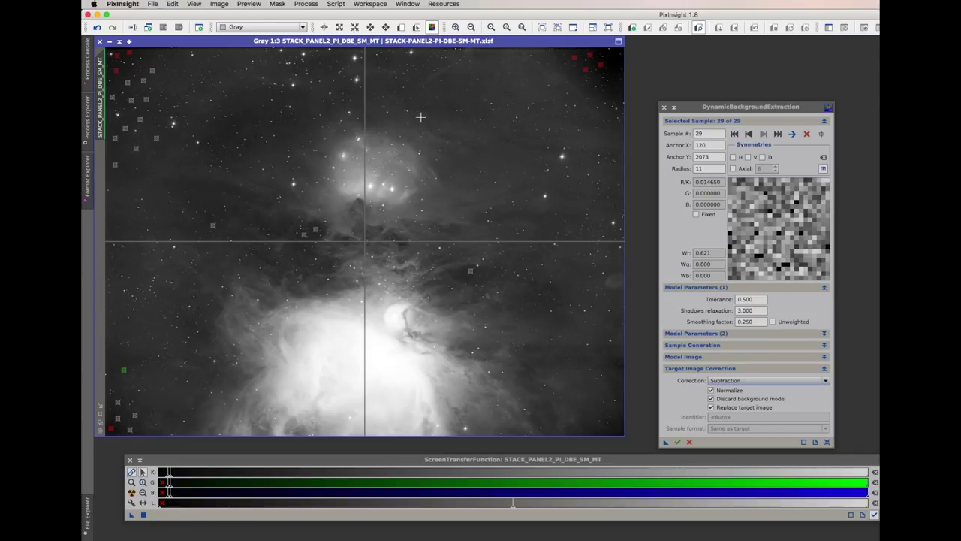
{"action": "key", "text": "super+i"}
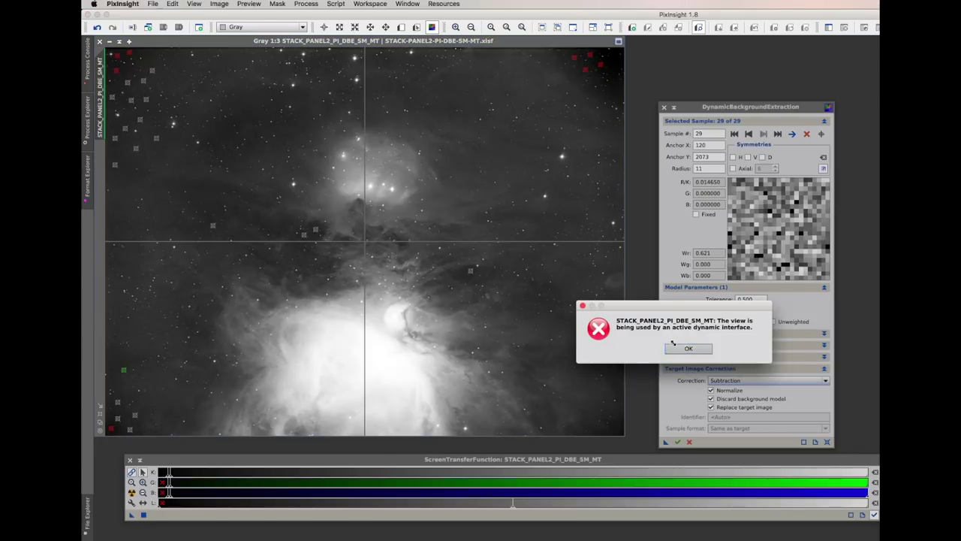
{"action": "left_click", "coordinate": [686, 347]}
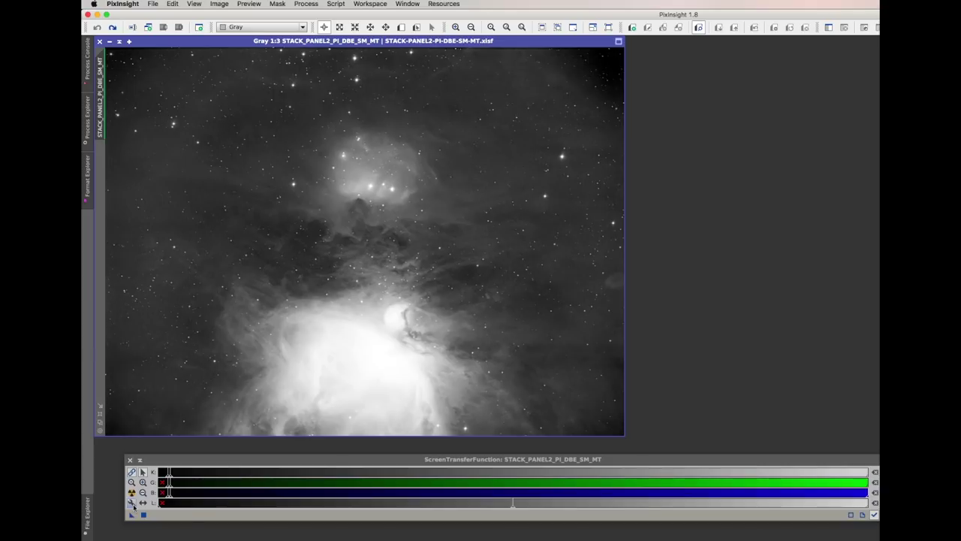
Review the STF Parameters (shadows 0.013876, midtones 0.003167) and cancel without changes
{"action": "left_click", "coordinate": [132, 503]}
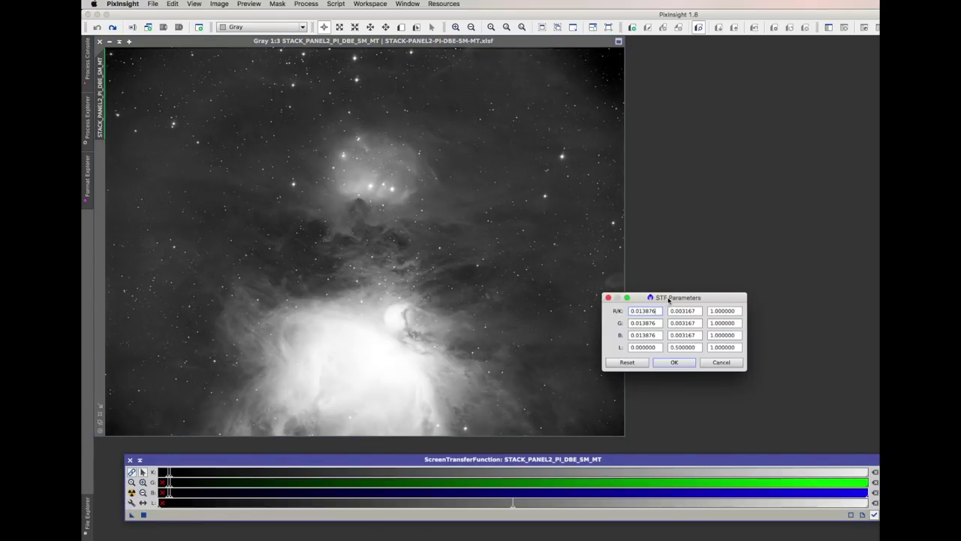
{"action": "left_click_drag", "start_coordinate": [668, 297], "coordinate": [364, 271]}
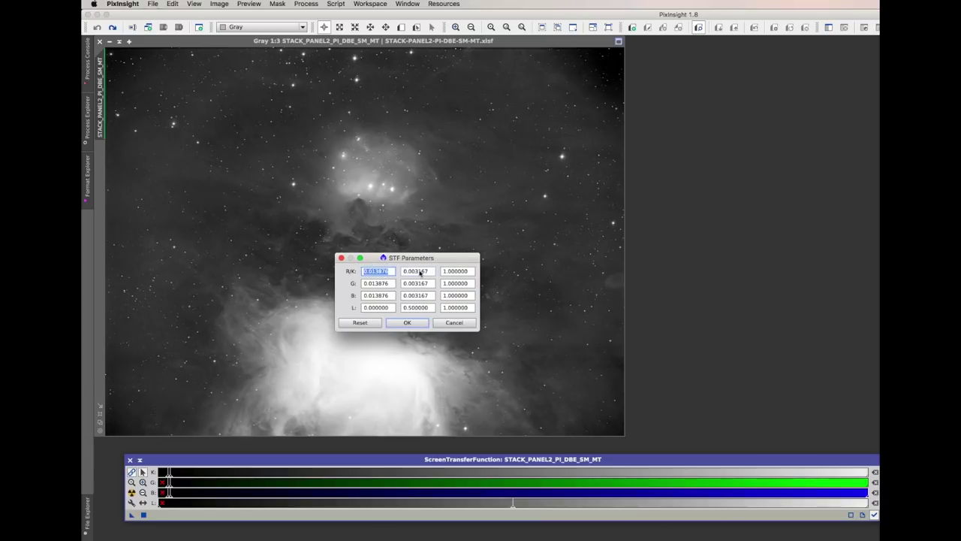
{"action": "left_click_drag", "start_coordinate": [432, 271], "coordinate": [404, 275]}
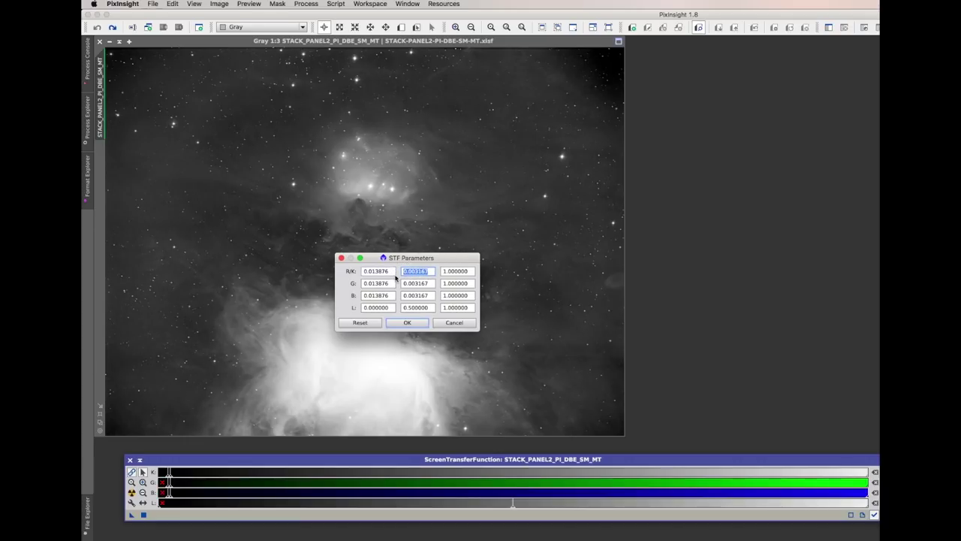
{"action": "left_click", "coordinate": [393, 273]}
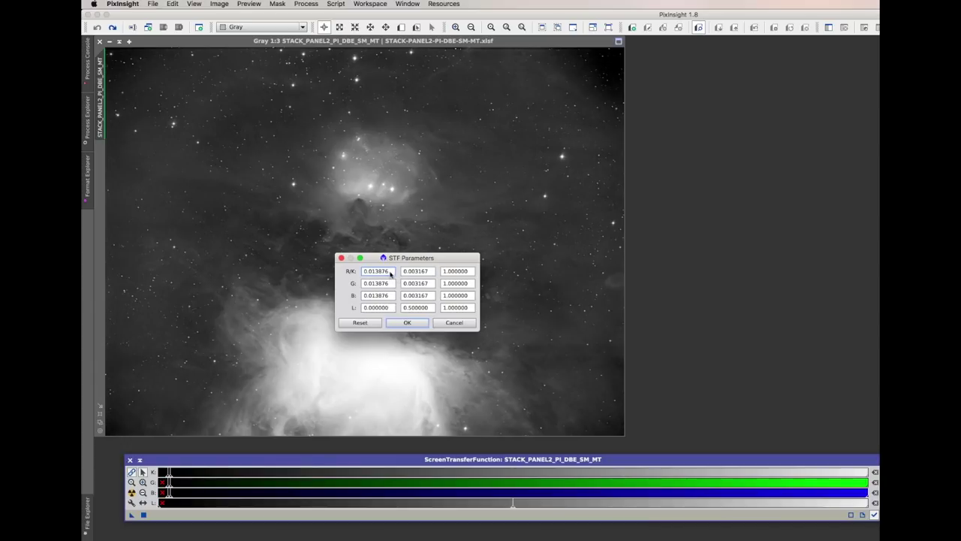
{"action": "left_click", "coordinate": [453, 323]}
{"action": "left_click", "coordinate": [306, 3]}
Open StarMask from MaskGeneration and position its panel beside the image
{"action": "mouse_move", "coordinate": [353, 201]}
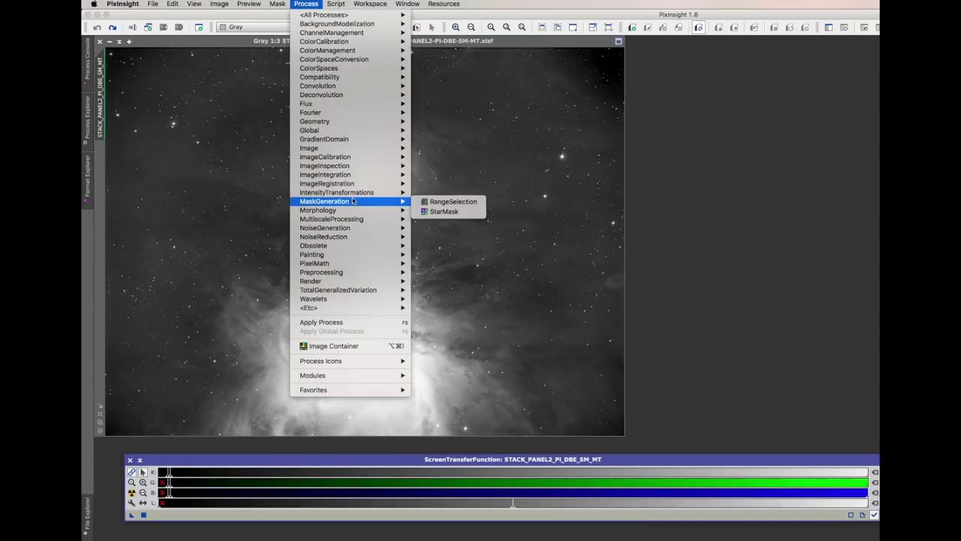
{"action": "left_click", "coordinate": [423, 212]}
{"action": "left_click_drag", "start_coordinate": [789, 275], "coordinate": [680, 161]}
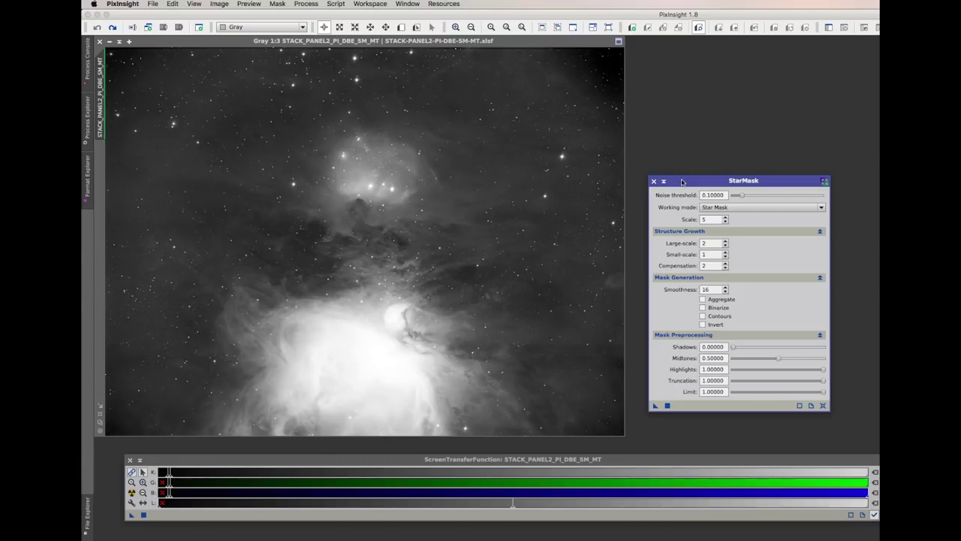
{"action": "left_click_drag", "start_coordinate": [682, 182], "coordinate": [678, 160]}
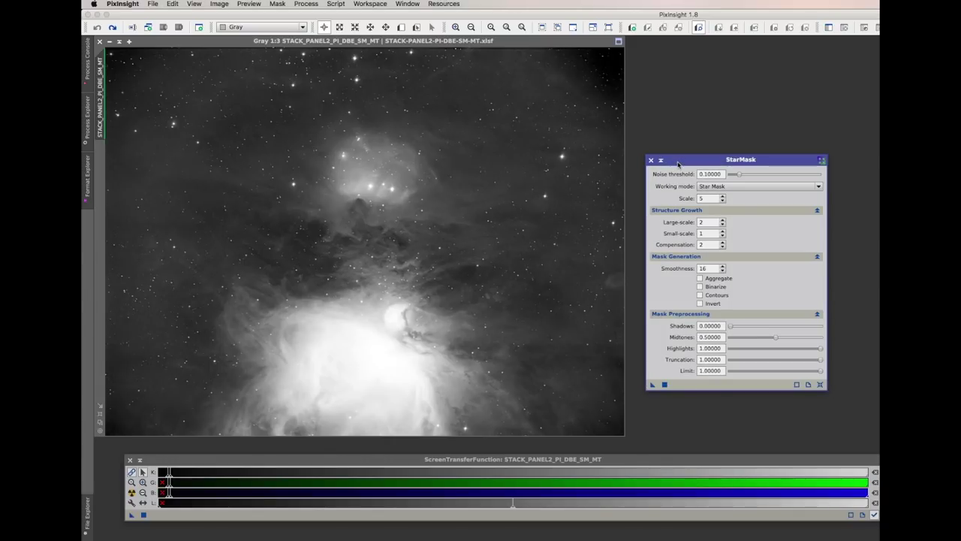
{"action": "left_click_drag", "start_coordinate": [678, 163], "coordinate": [675, 153]}
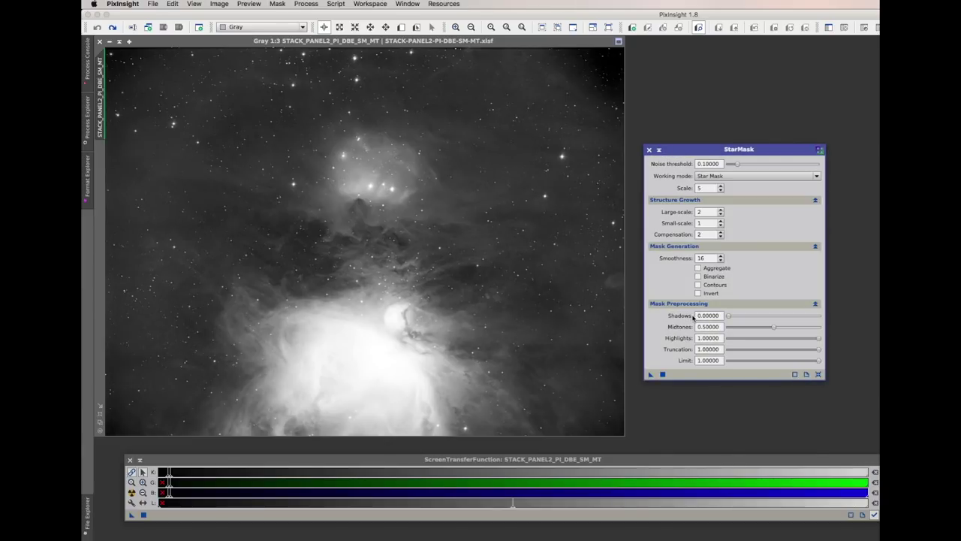
Copy the STF shadows value 0.013876 into StarMask Shadows, giving 0.01388
{"action": "left_click", "coordinate": [717, 316]}
{"action": "left_click", "coordinate": [230, 466]}
{"action": "left_click", "coordinate": [131, 505]}
{"action": "left_click_drag", "start_coordinate": [658, 311], "coordinate": [601, 308]}
{"action": "left_click_drag", "start_coordinate": [670, 302], "coordinate": [522, 326]}
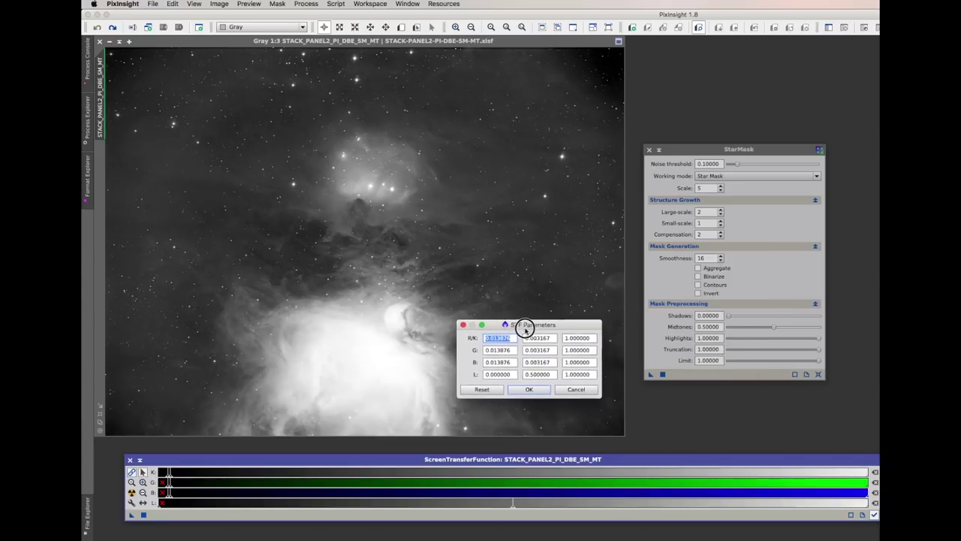
{"action": "left_click", "coordinate": [526, 387]}
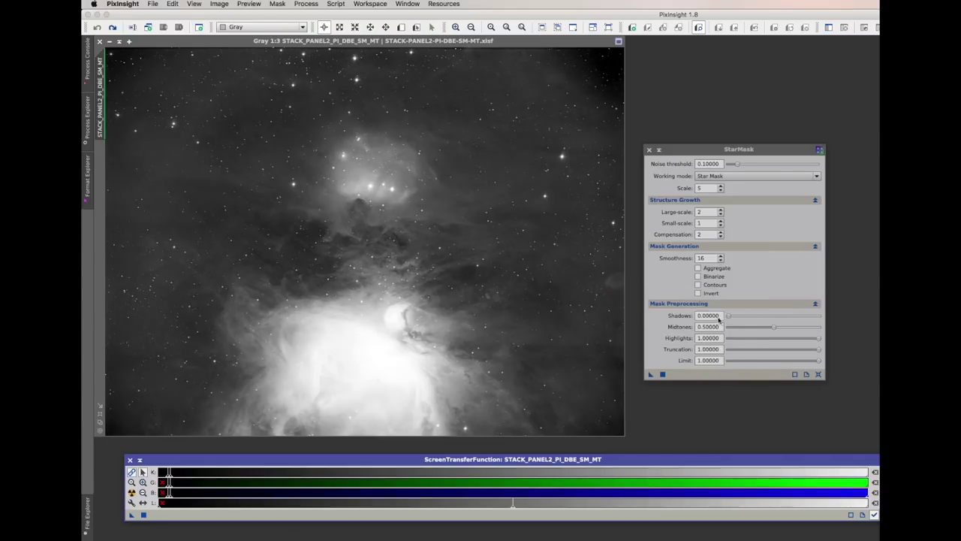
{"action": "left_click", "coordinate": [712, 315]}
{"action": "key", "text": "super+a"}
{"action": "type", "text": "0.01388"}
{"action": "key", "text": "Tab"}
Copy the STF midtones value 0.003167 into StarMask Midtones, giving 0.00317
{"action": "left_click", "coordinate": [131, 502]}
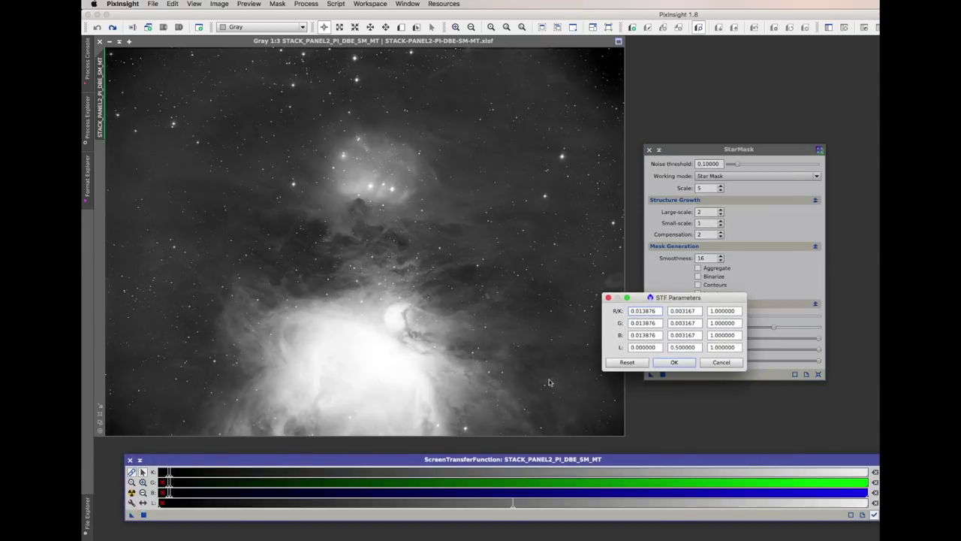
{"action": "double_click", "coordinate": [672, 310]}
{"action": "key", "text": "ctrl+c"}
{"action": "left_click", "coordinate": [674, 362]}
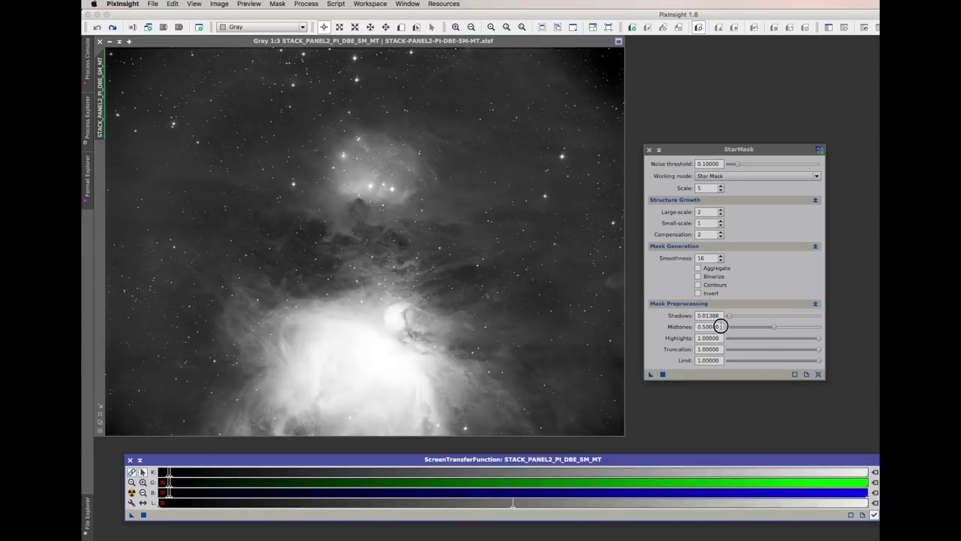
{"action": "left_click", "coordinate": [719, 326]}
{"action": "key", "text": "ctrl+v"}
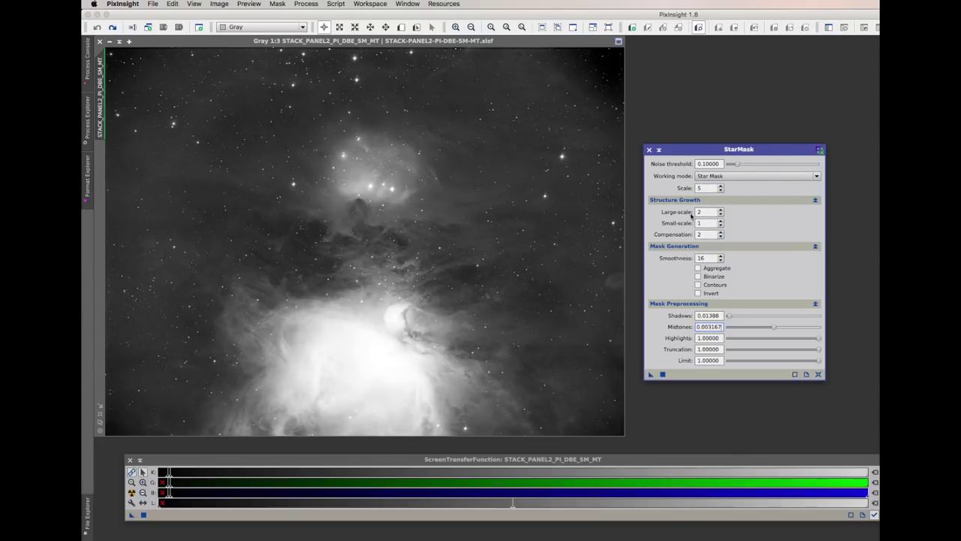
{"action": "double_click", "coordinate": [697, 213]}
Raise StarMask noise threshold to 0.13 and apply it to the nebula, creating star_mask
{"action": "scroll", "coordinate": [519, 174], "scroll_direction": "up", "scroll_amount": 3}
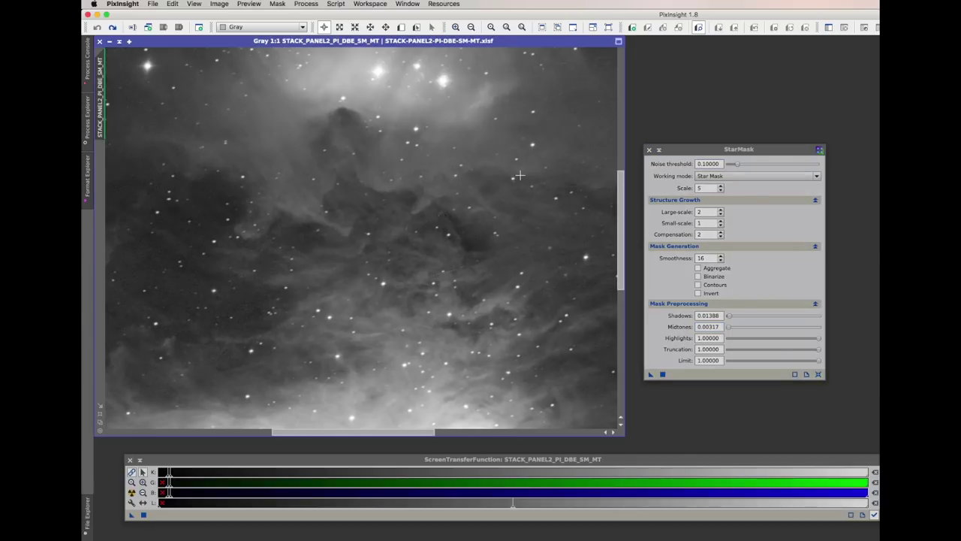
{"action": "scroll", "coordinate": [520, 174], "scroll_direction": "down", "scroll_amount": 1}
{"action": "scroll", "coordinate": [520, 174], "scroll_direction": "down", "scroll_amount": 1}
{"action": "left_click_drag", "start_coordinate": [738, 165], "coordinate": [741, 165]}
{"action": "left_click_drag", "start_coordinate": [651, 374], "coordinate": [448, 197]}
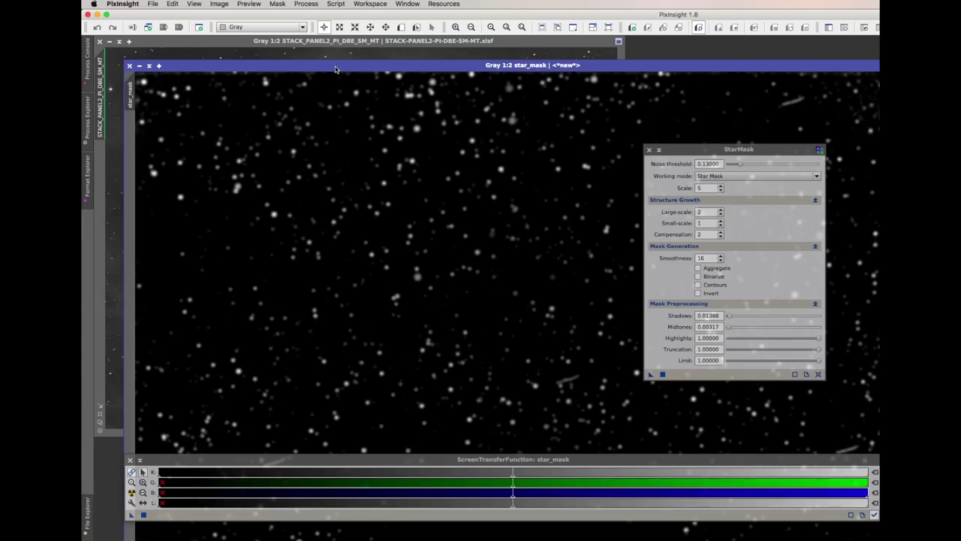
Apply star_mask as the mask on the panel2 nebula image, showing the red overlay
{"action": "left_click_drag", "start_coordinate": [335, 69], "coordinate": [531, 108]}
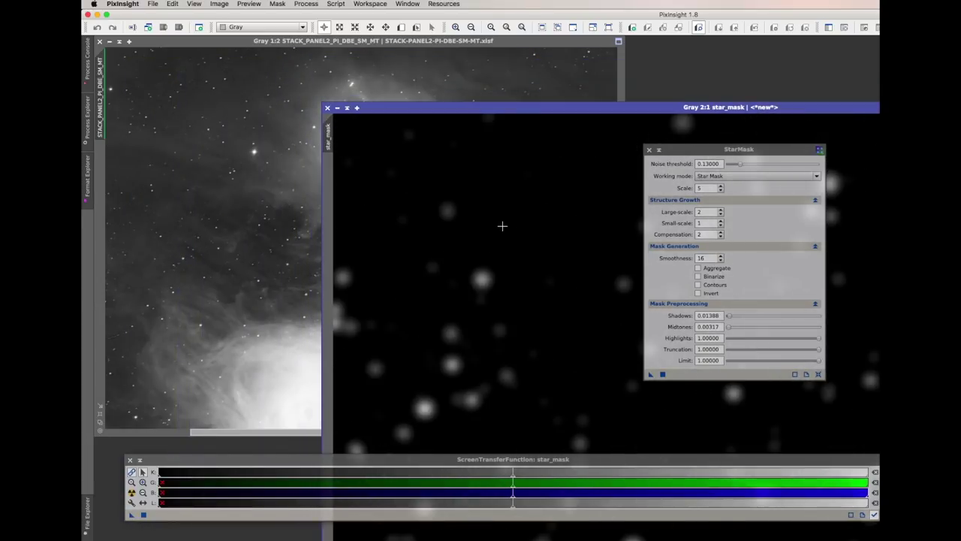
{"action": "scroll", "coordinate": [502, 224], "scroll_direction": "down", "scroll_amount": 1}
{"action": "left_click_drag", "start_coordinate": [545, 107], "coordinate": [607, 65]}
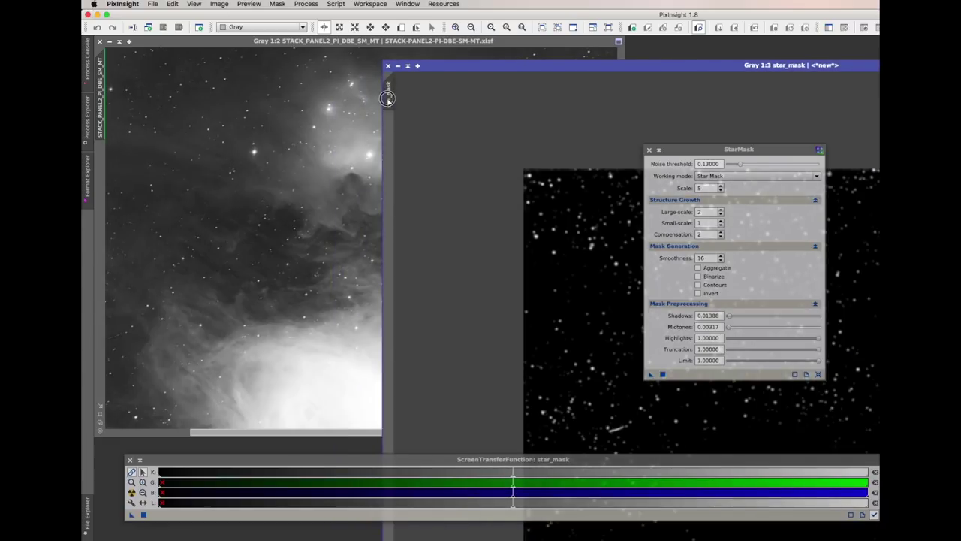
{"action": "left_click_drag", "start_coordinate": [391, 99], "coordinate": [99, 164]}
{"action": "left_click", "coordinate": [196, 40]}
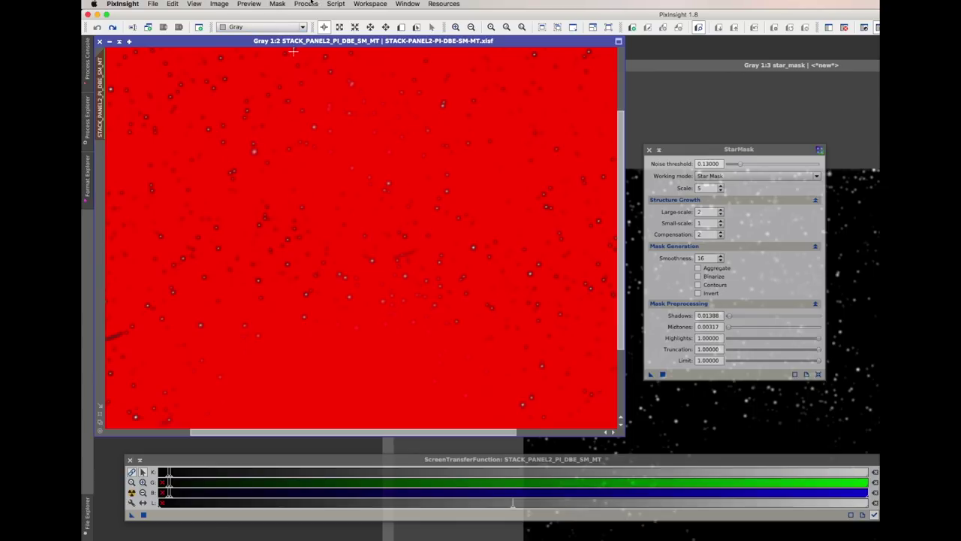
Hide the red mask overlay and open MorphologicalTransformation
{"action": "left_click", "coordinate": [286, 5]}
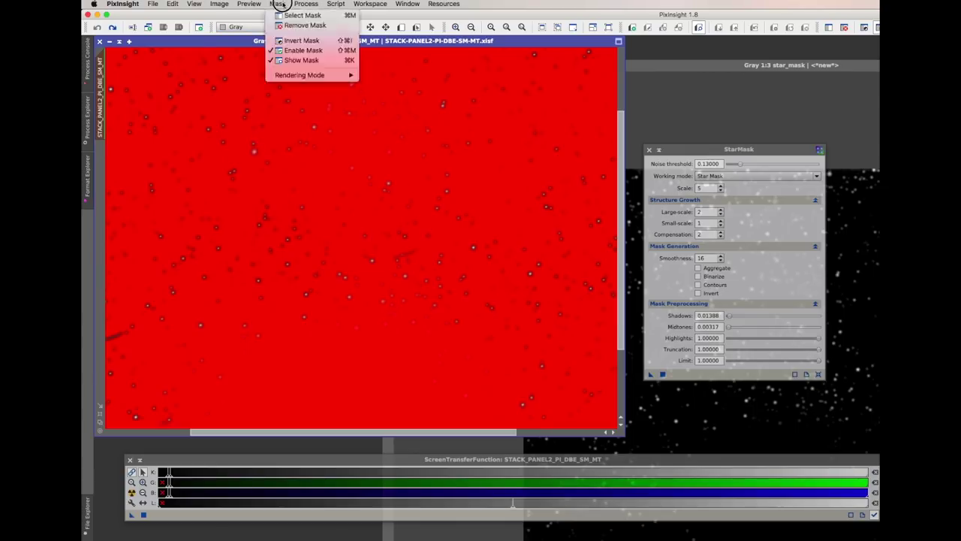
{"action": "left_click", "coordinate": [291, 63]}
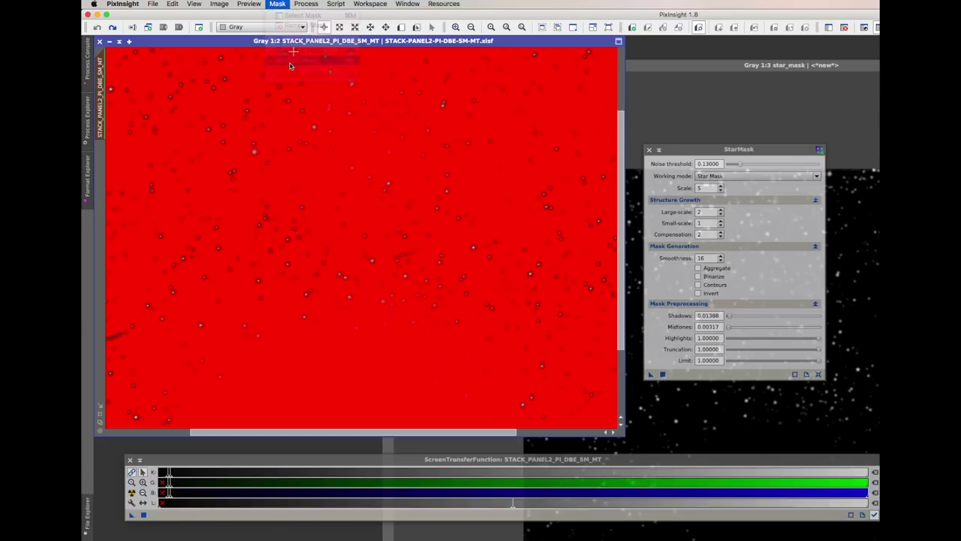
{"action": "left_click", "coordinate": [312, 5]}
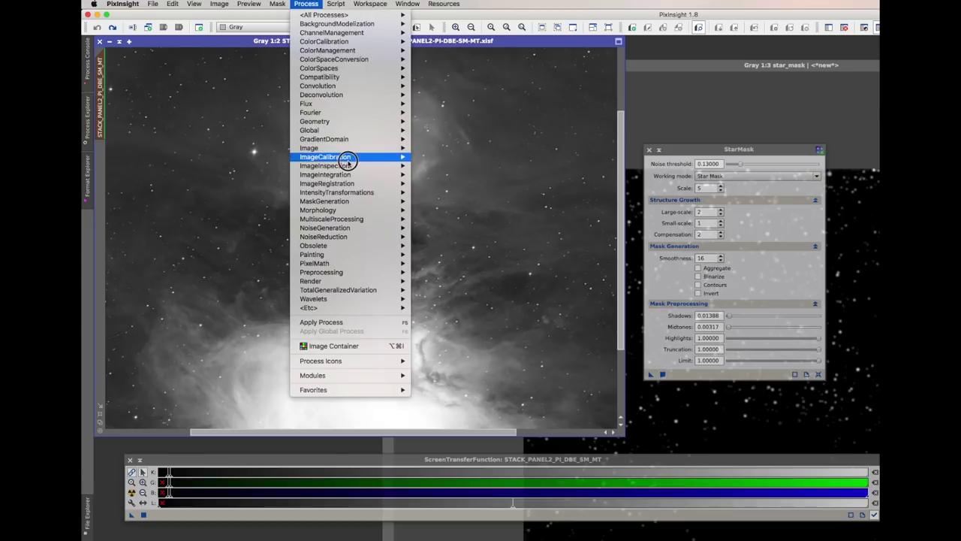
{"action": "mouse_move", "coordinate": [340, 208]}
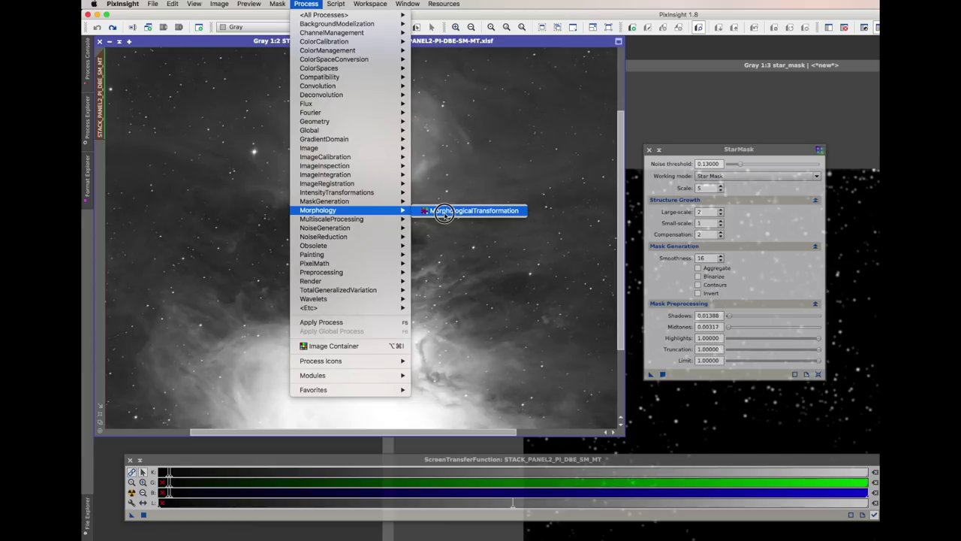
{"action": "left_click", "coordinate": [444, 214]}
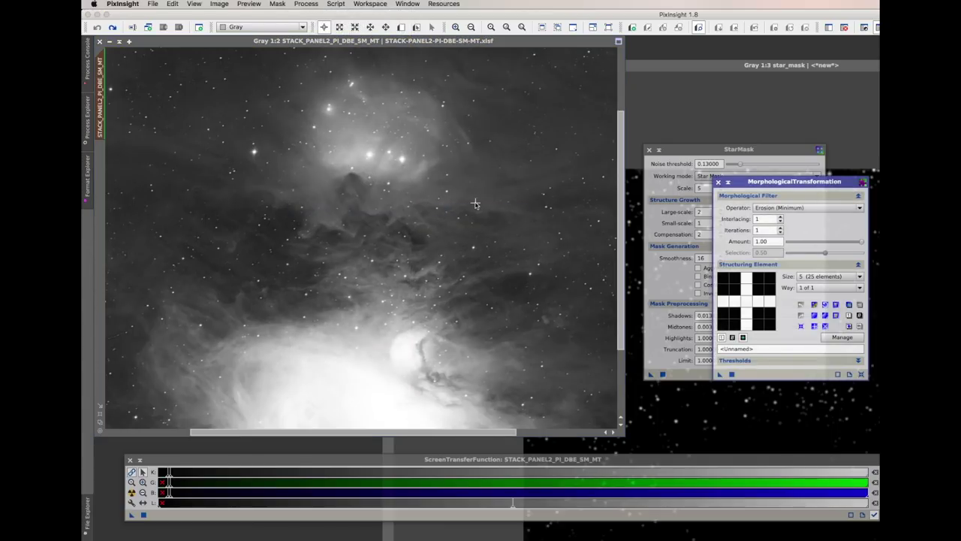
{"action": "left_click_drag", "start_coordinate": [740, 181], "coordinate": [707, 103]}
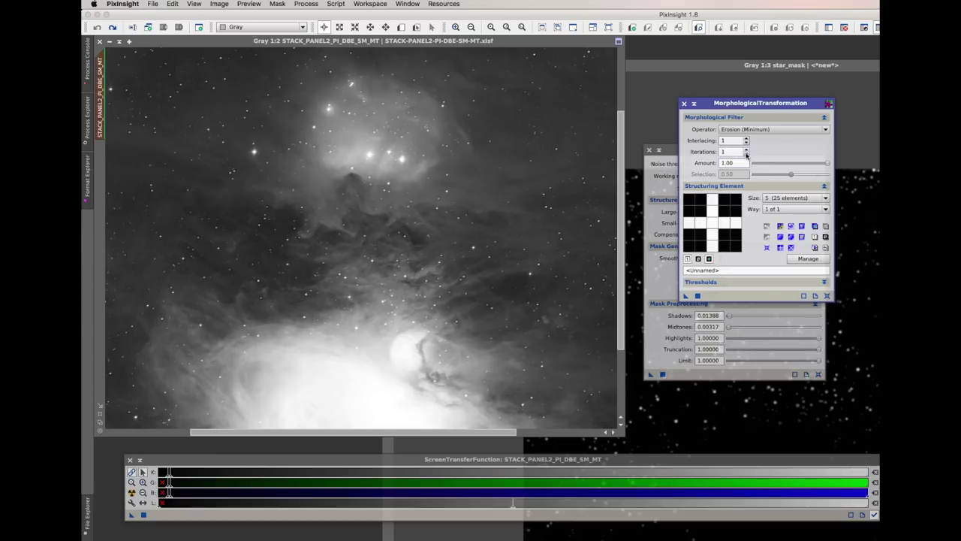
Apply Erosion with 2 iterations to the masked nebula image
{"action": "left_click", "coordinate": [746, 150]}
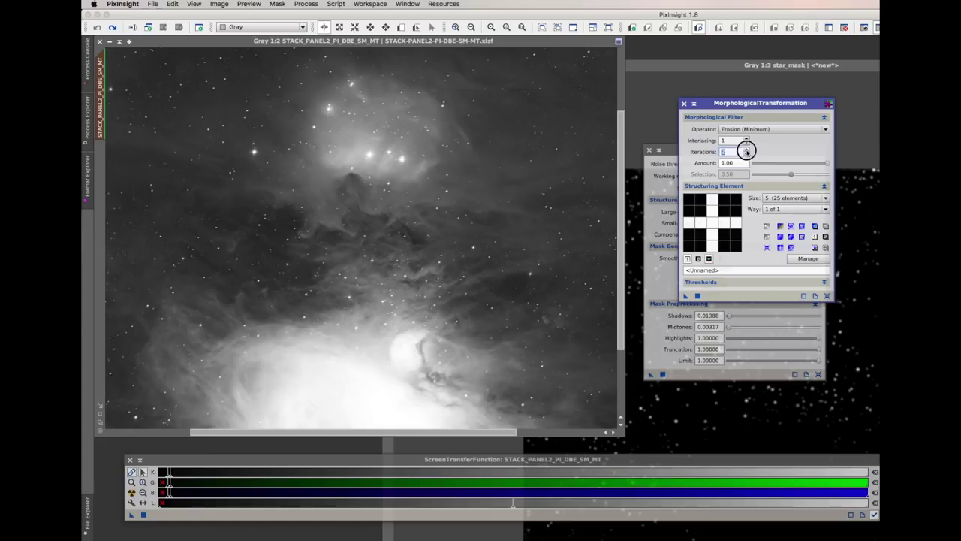
{"action": "left_click", "coordinate": [685, 296]}
{"action": "left_click_drag", "start_coordinate": [686, 295], "coordinate": [548, 215]}
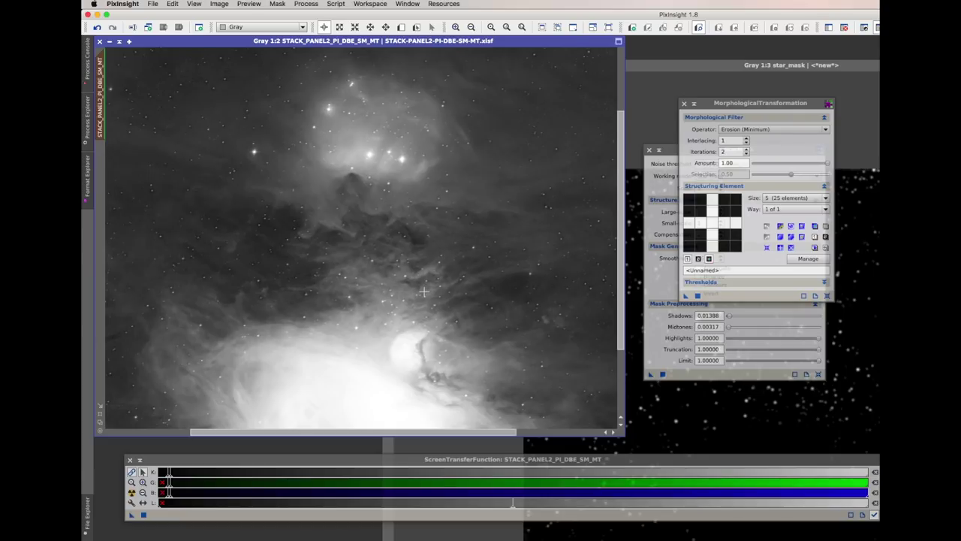
{"action": "scroll", "coordinate": [424, 291], "scroll_direction": "down", "scroll_amount": 2}
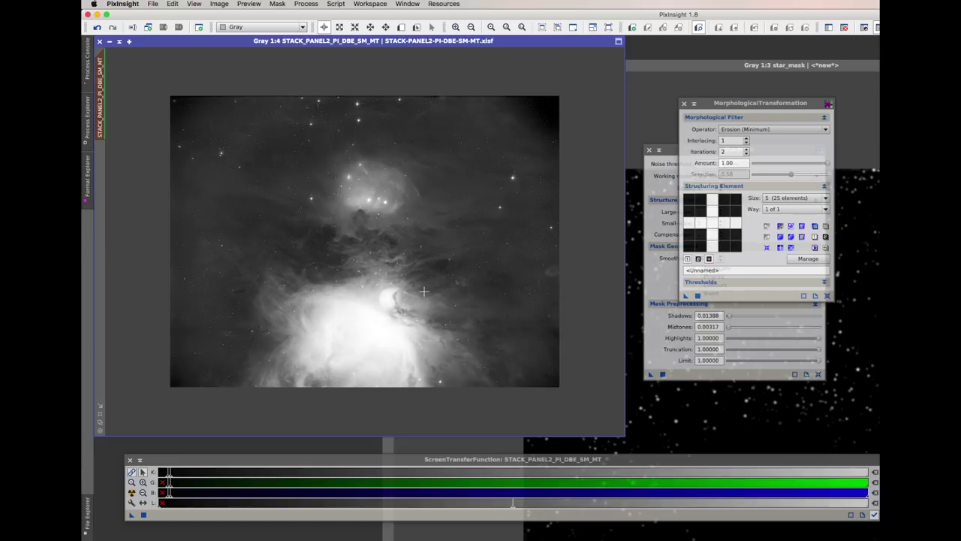
{"action": "scroll", "coordinate": [424, 291], "scroll_direction": "up", "scroll_amount": 4}
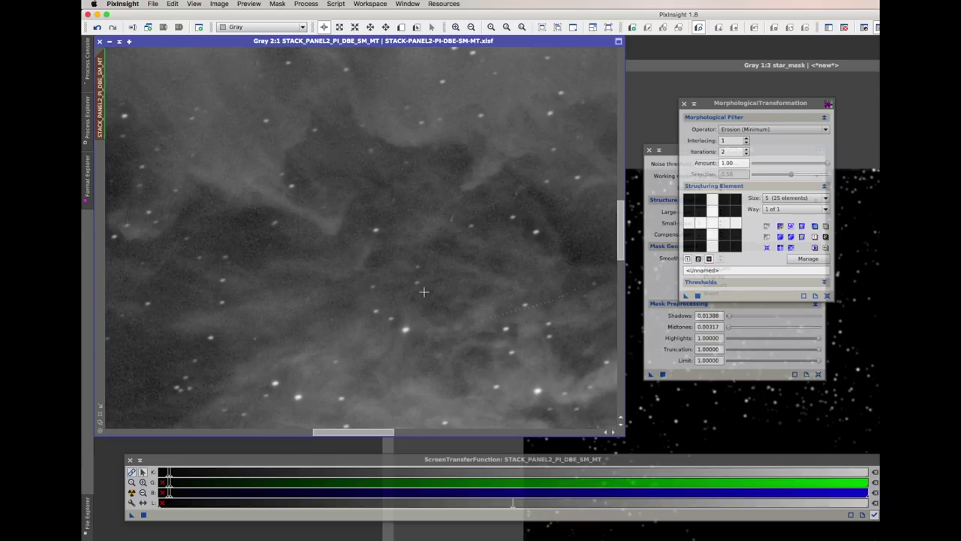
{"action": "left_click", "coordinate": [250, 4]}
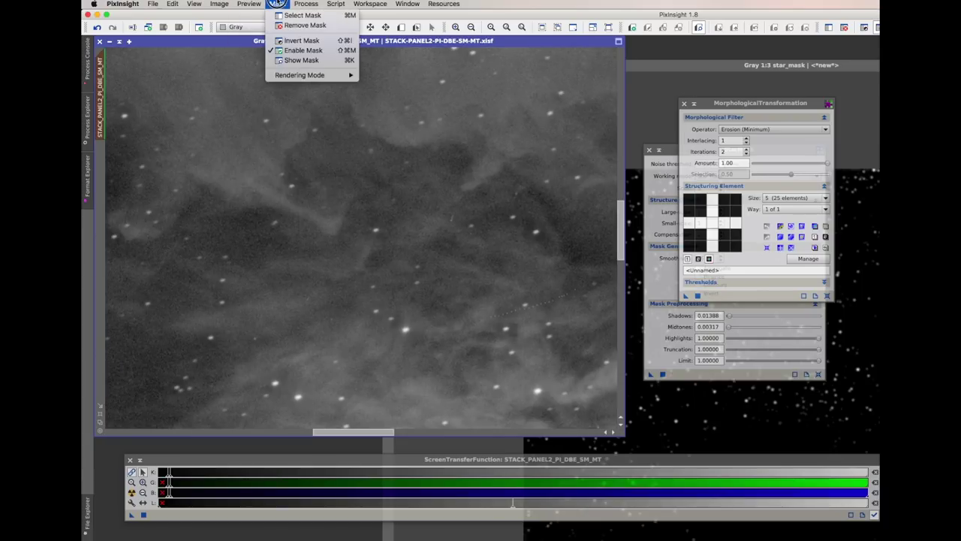
Undo the erosion, then reset and auto-stretch the screen display
{"action": "mouse_move", "coordinate": [220, 3]}
{"action": "left_click", "coordinate": [245, 15]}
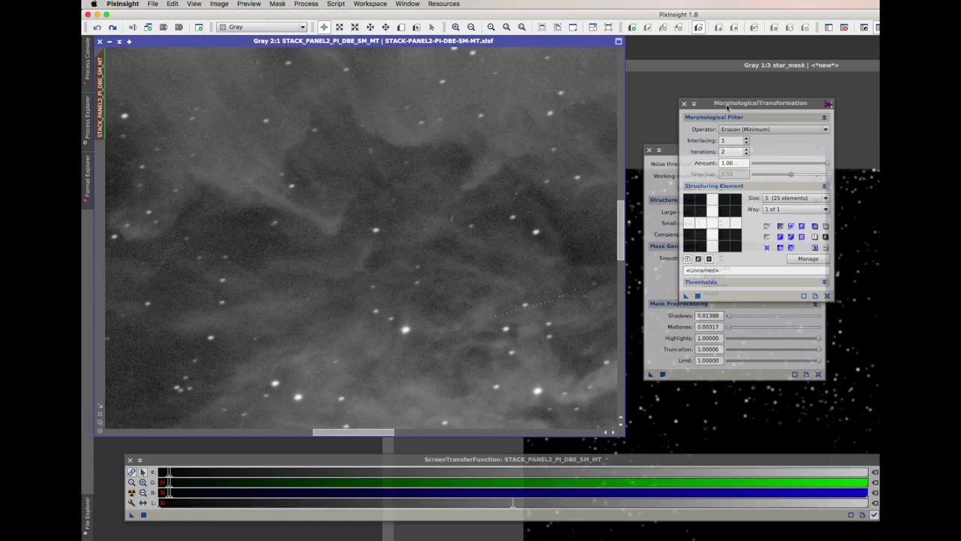
{"action": "left_click_drag", "start_coordinate": [727, 104], "coordinate": [760, 94]}
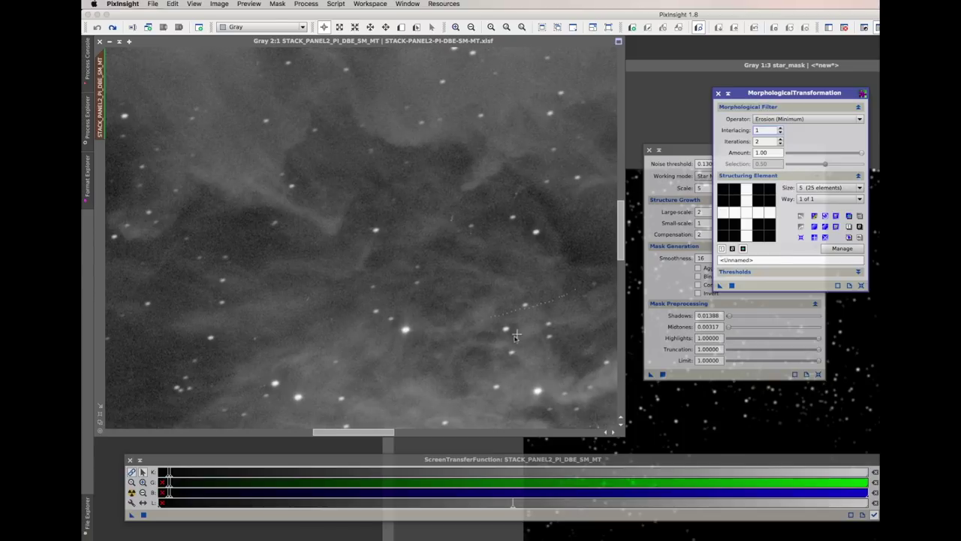
{"action": "left_click", "coordinate": [862, 515]}
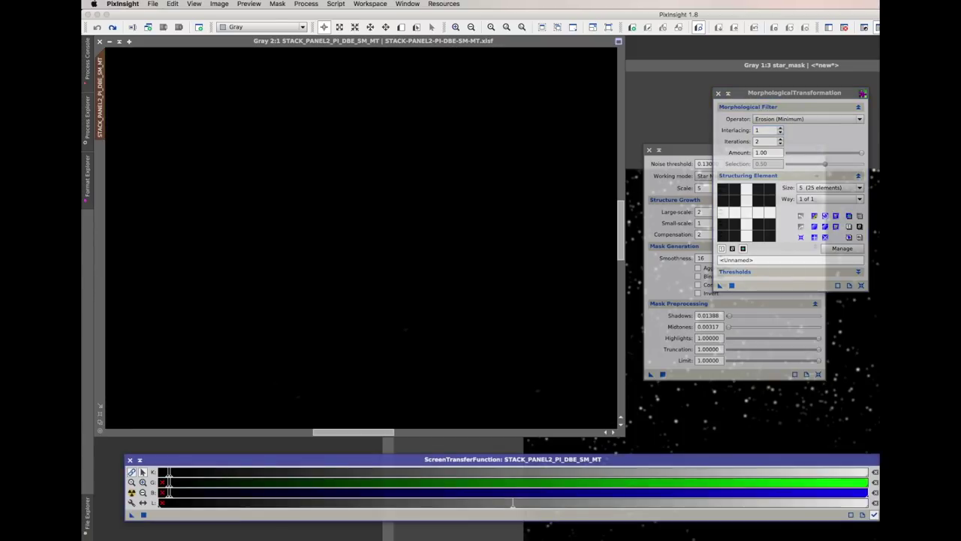
{"action": "left_click_drag", "start_coordinate": [798, 458], "coordinate": [754, 443]}
{"action": "left_click", "coordinate": [812, 486]}
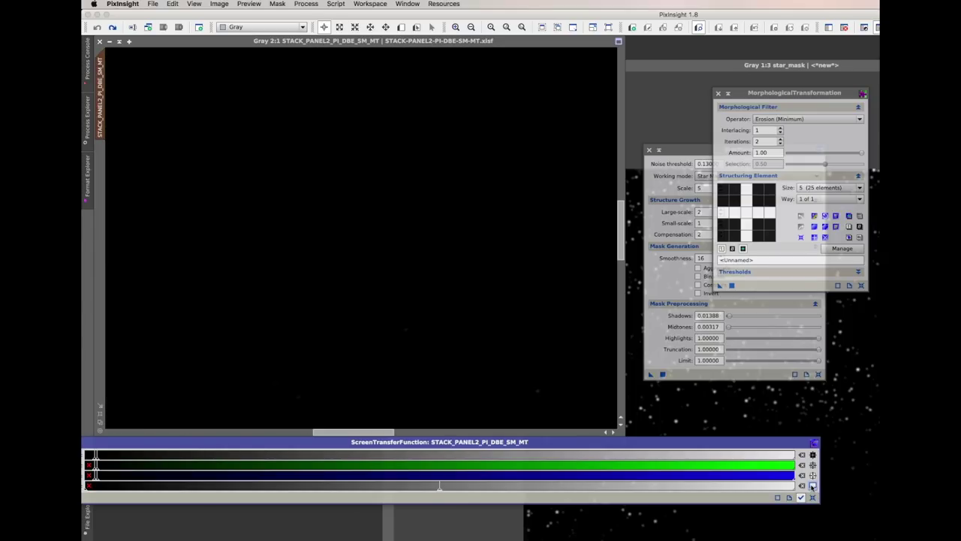
Toggle the screen stretch off and on to compare linear and stretched views
{"action": "scroll", "coordinate": [387, 338], "scroll_direction": "down", "scroll_amount": 1}
{"action": "scroll", "coordinate": [389, 340], "scroll_direction": "down", "scroll_amount": 3}
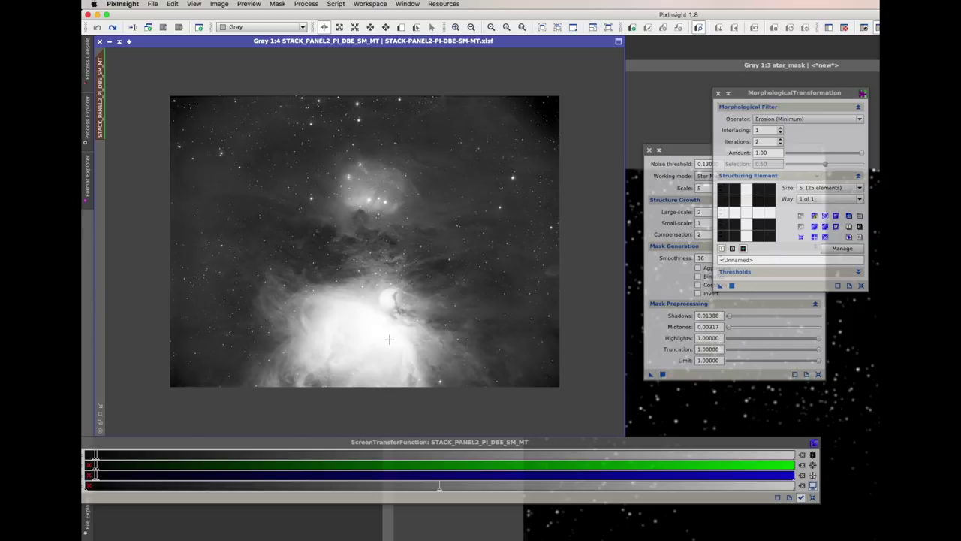
{"action": "scroll", "coordinate": [389, 340], "scroll_direction": "up", "scroll_amount": 1}
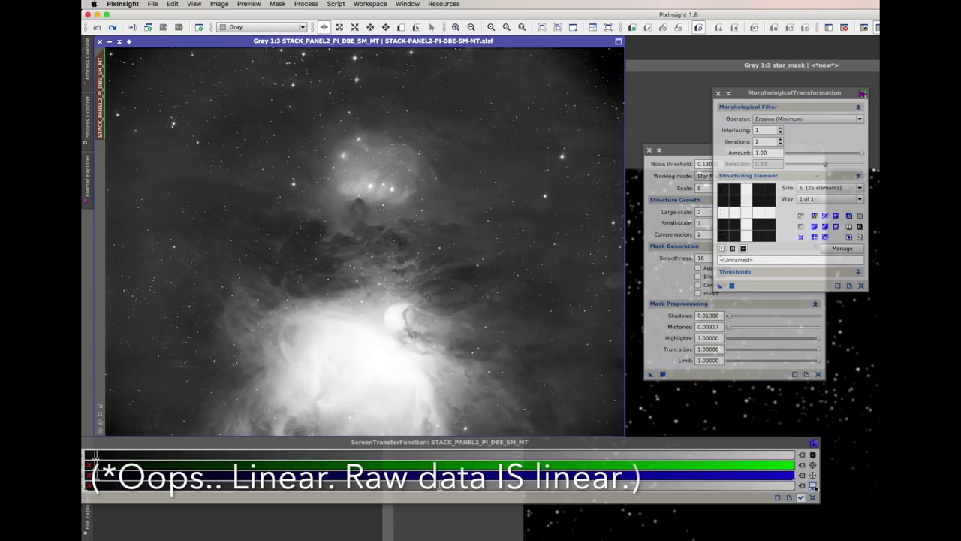
{"action": "left_click", "coordinate": [813, 486]}
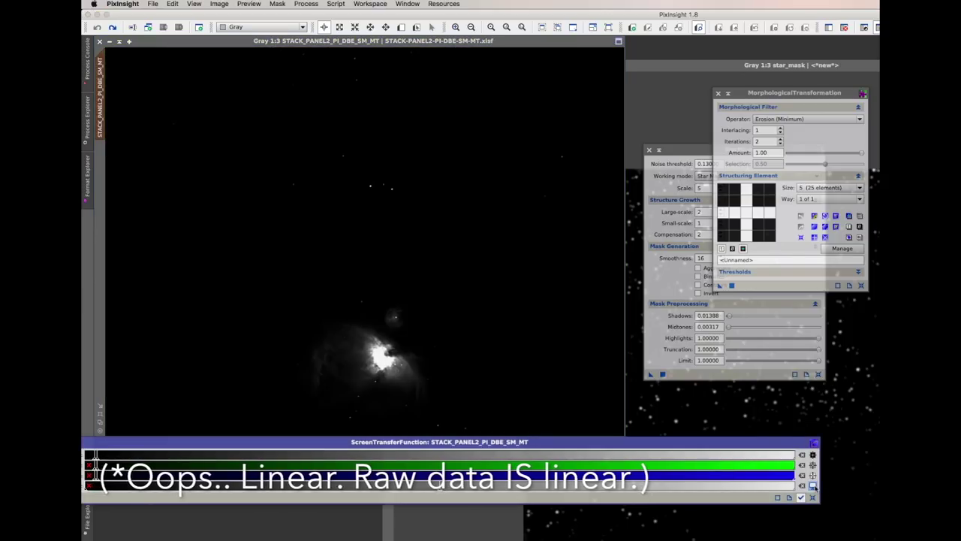
{"action": "key", "text": "super+a"}
{"action": "left_click", "coordinate": [813, 486]}
{"action": "left_click", "coordinate": [812, 486]}
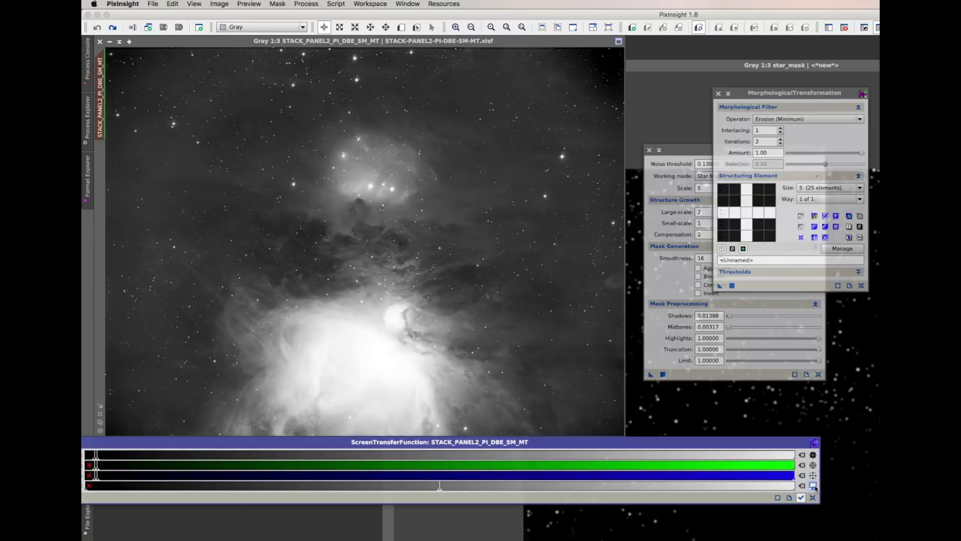
{"action": "left_click_drag", "start_coordinate": [320, 443], "coordinate": [339, 385]}
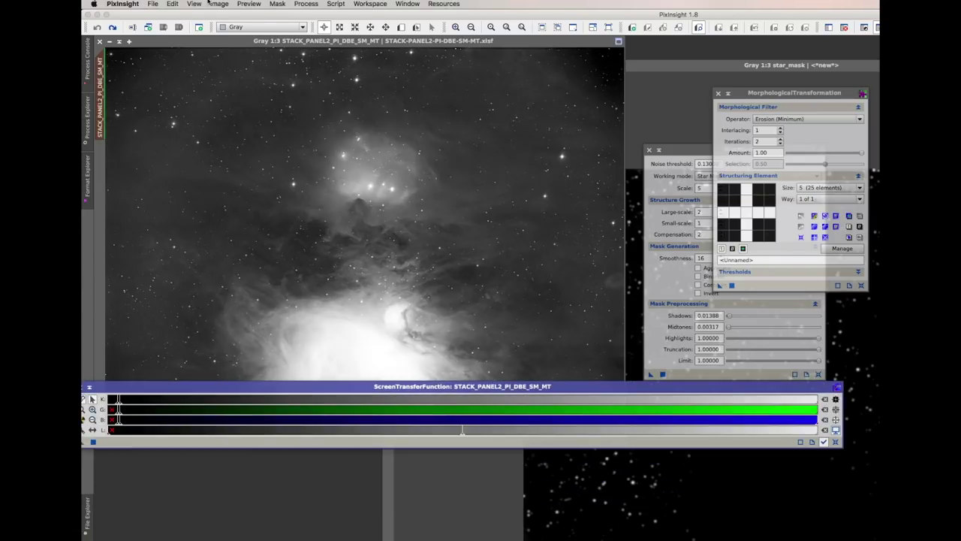
{"action": "left_click", "coordinate": [316, 4]}
Copy the screen stretch into HistogramTransformation (shadows 0.01387600, midtones 0.00316700) and apply it to panel2
{"action": "mouse_move", "coordinate": [357, 202]}
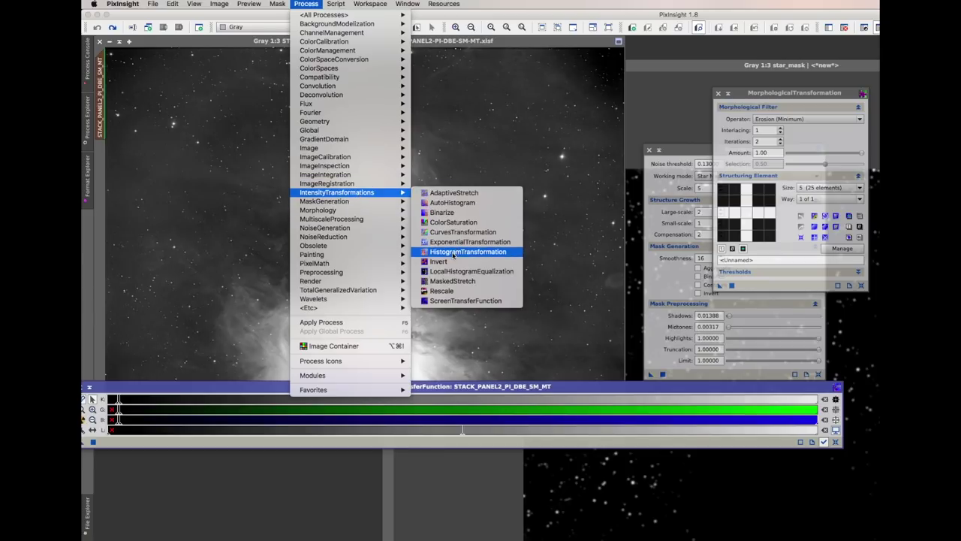
{"action": "left_click", "coordinate": [468, 252]}
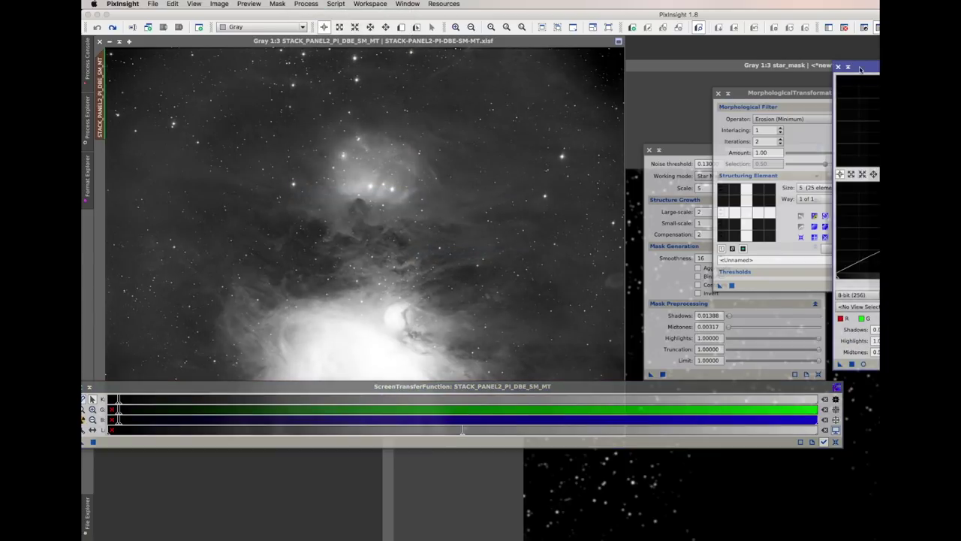
{"action": "left_click_drag", "start_coordinate": [850, 68], "coordinate": [666, 69]}
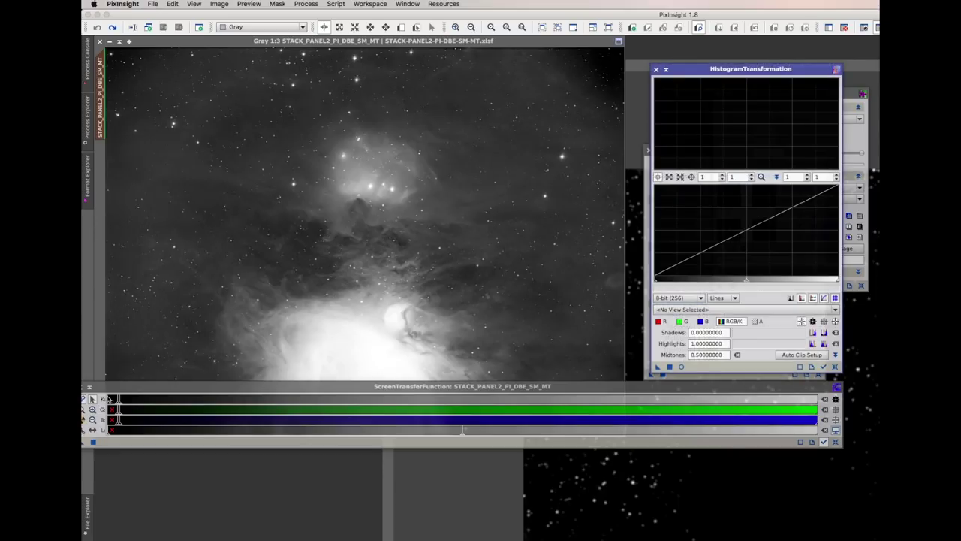
{"action": "left_click_drag", "start_coordinate": [107, 393], "coordinate": [132, 394]}
{"action": "left_click", "coordinate": [106, 443]}
{"action": "left_click_drag", "start_coordinate": [106, 444], "coordinate": [696, 367]}
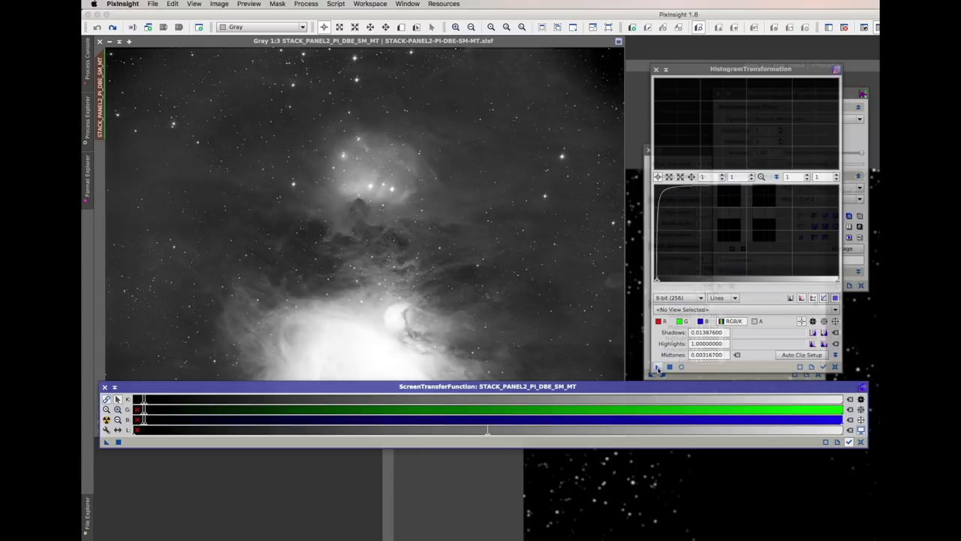
{"action": "left_click_drag", "start_coordinate": [657, 368], "coordinate": [523, 274]}
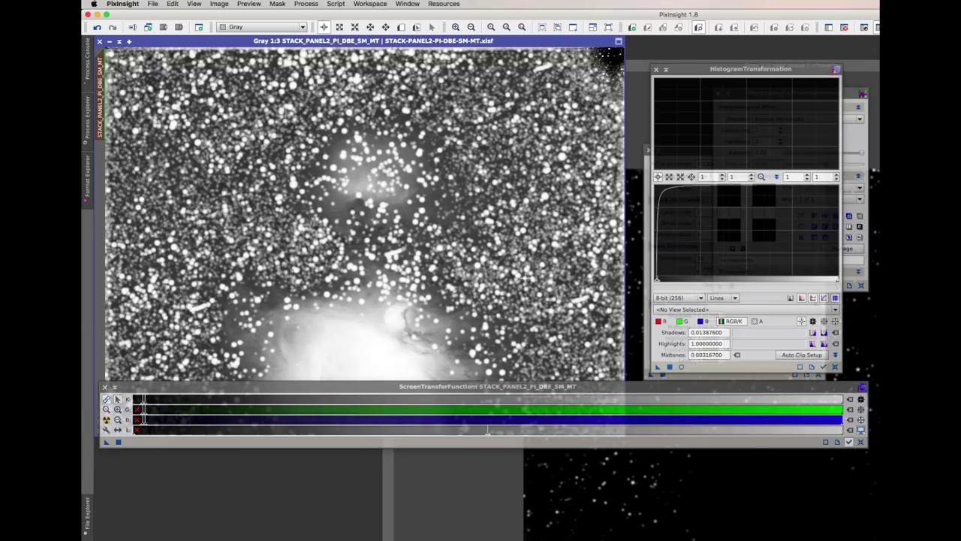
Undo the stretch, disable the mask, and reapply HistogramTransformation to the unmasked image
{"action": "left_click", "coordinate": [213, 5]}
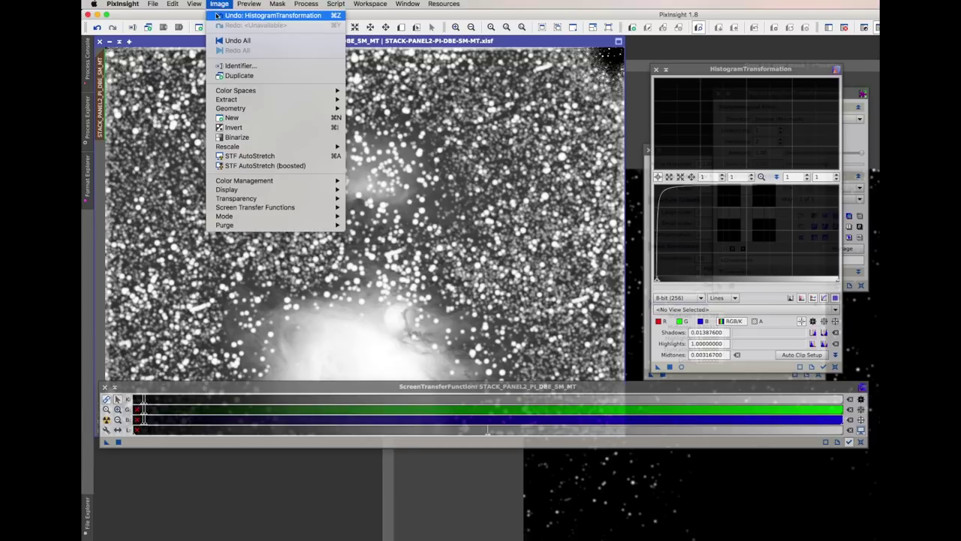
{"action": "left_click", "coordinate": [216, 15]}
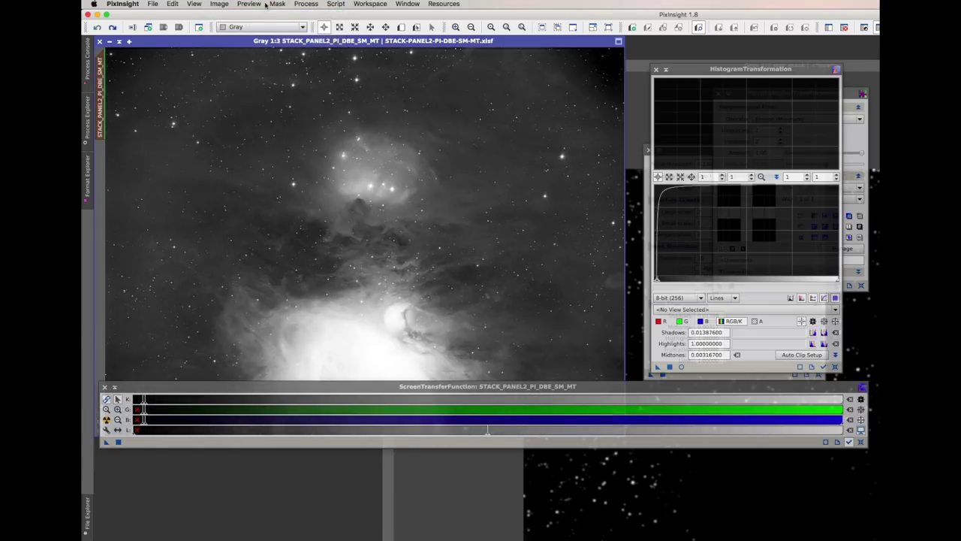
{"action": "left_click", "coordinate": [274, 5]}
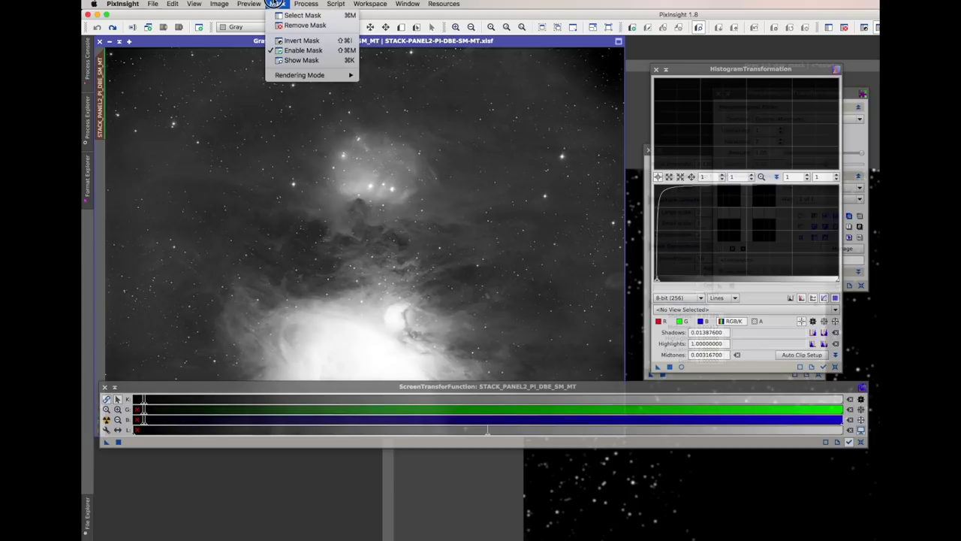
{"action": "left_click", "coordinate": [288, 51]}
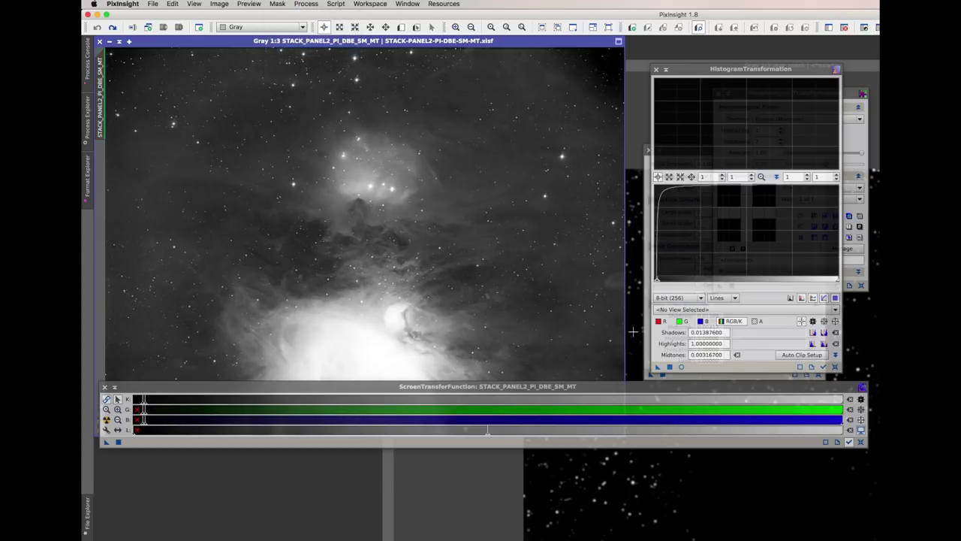
{"action": "left_click_drag", "start_coordinate": [658, 367], "coordinate": [452, 265]}
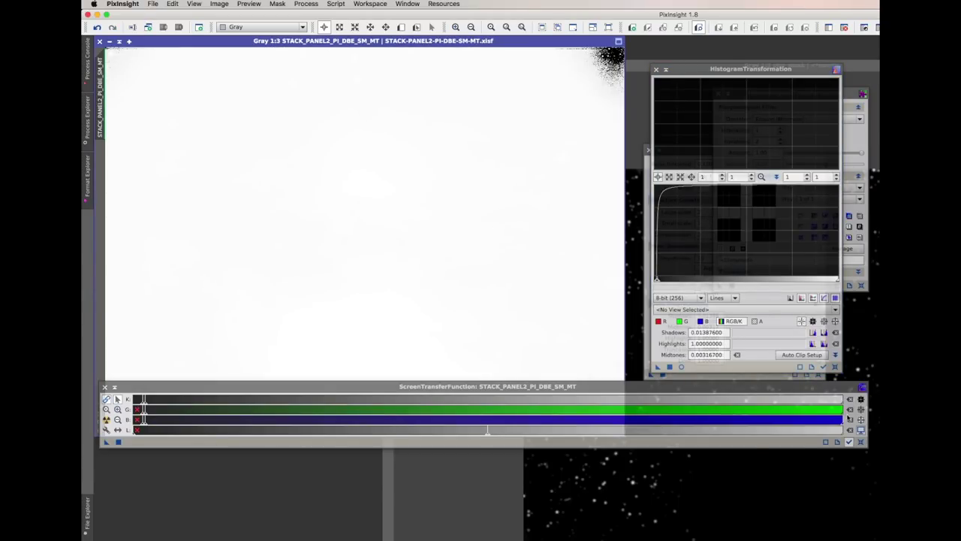
Reset the screen stretch, cancel Save As, and close the STACK_PANEL2_PI_DBE_SM_MT image
{"action": "left_click_drag", "start_coordinate": [582, 387], "coordinate": [579, 414]}
{"action": "left_click", "coordinate": [843, 456]}
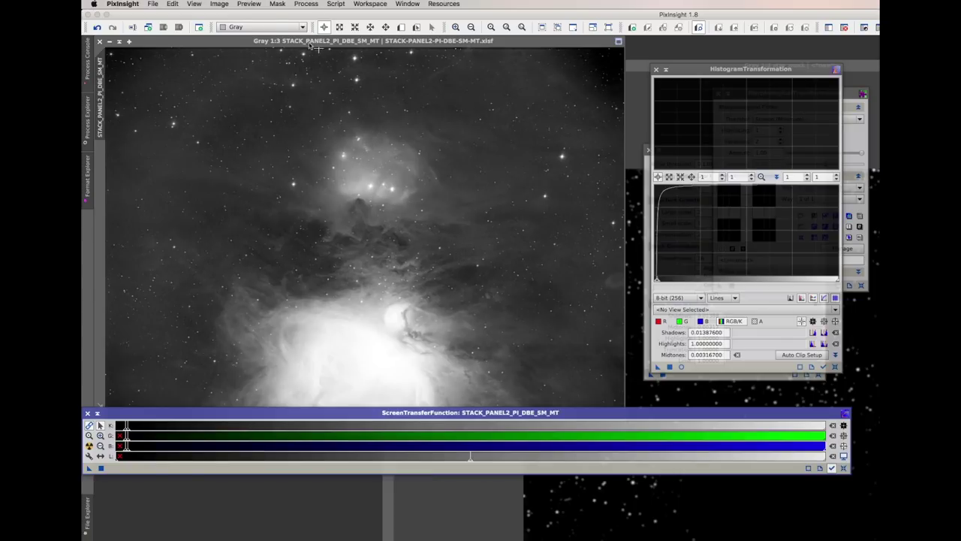
{"action": "left_click", "coordinate": [153, 3]}
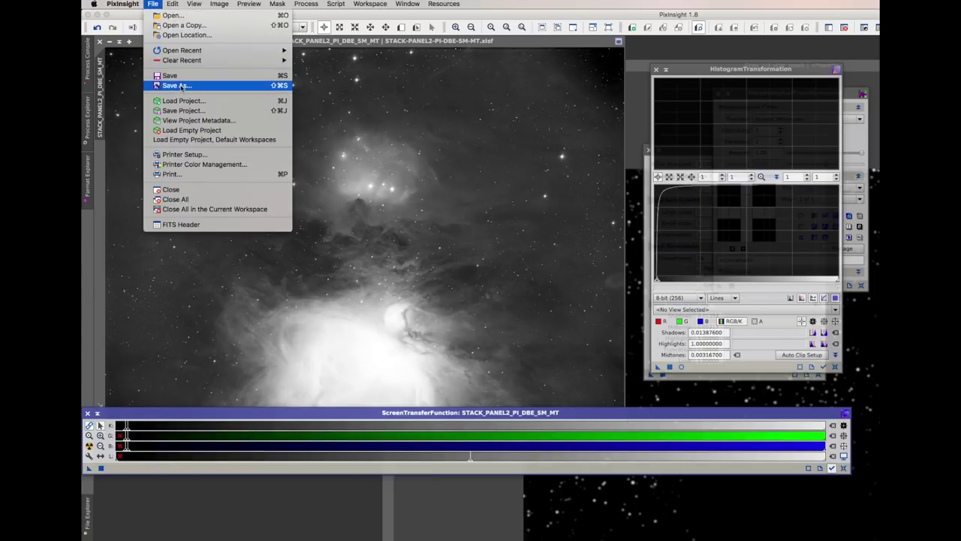
{"action": "left_click", "coordinate": [181, 87]}
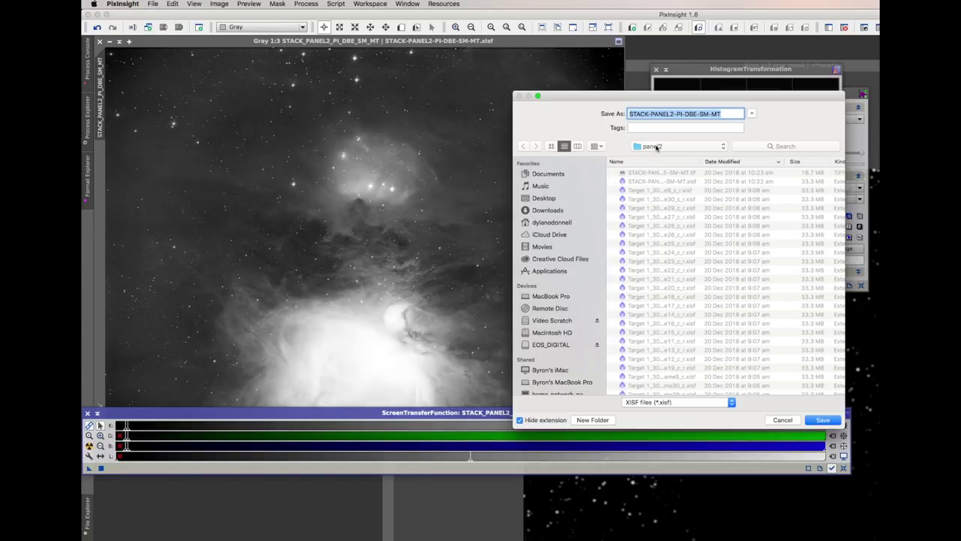
{"action": "left_click", "coordinate": [785, 421]}
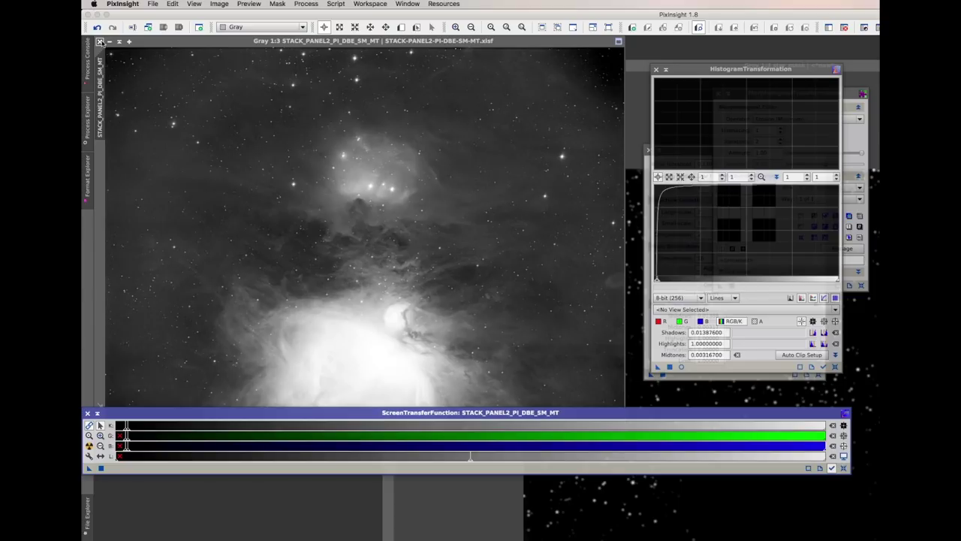
{"action": "left_click", "coordinate": [100, 41]}
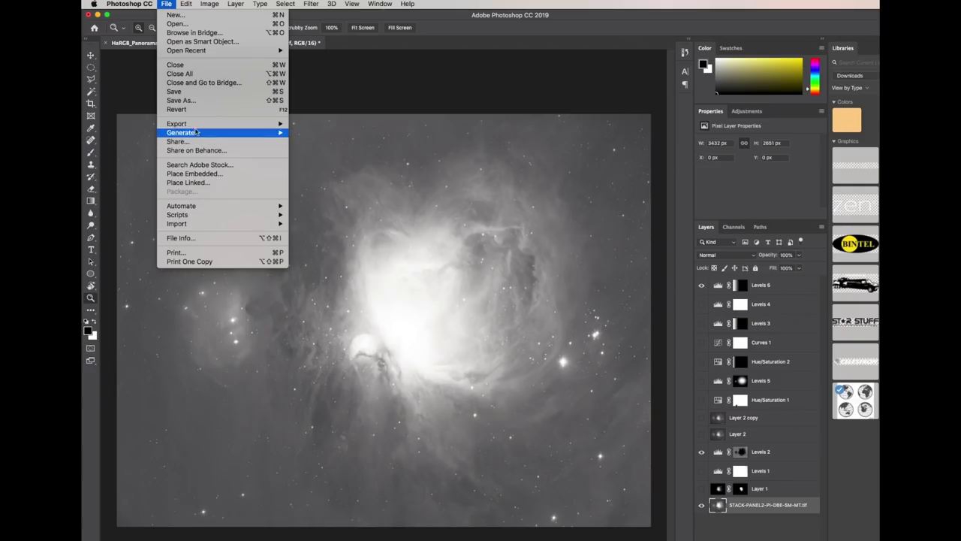
Start Photomerge and add STACK-PI-DBE-SM-MT.tif from the Light folder as a source
{"action": "mouse_move", "coordinate": [194, 126]}
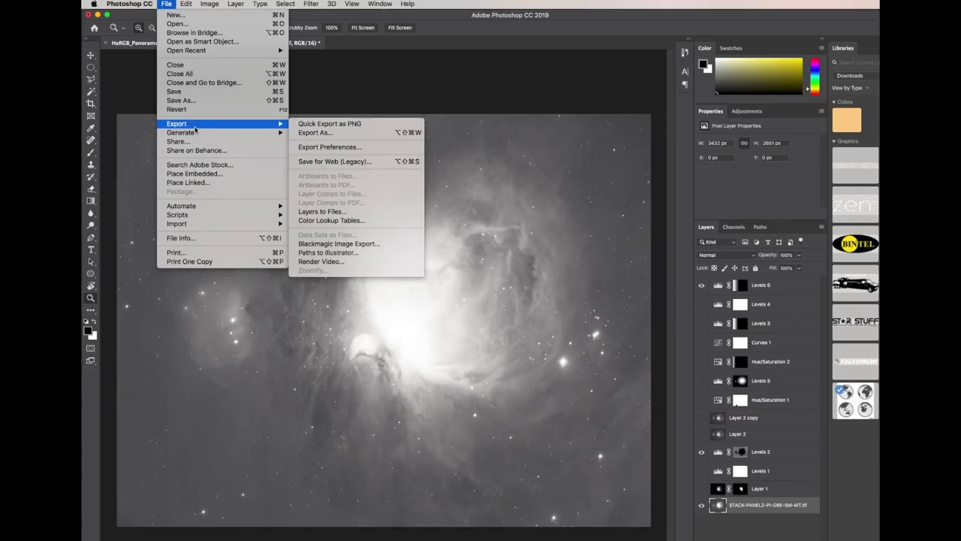
{"action": "left_click", "coordinate": [442, 98]}
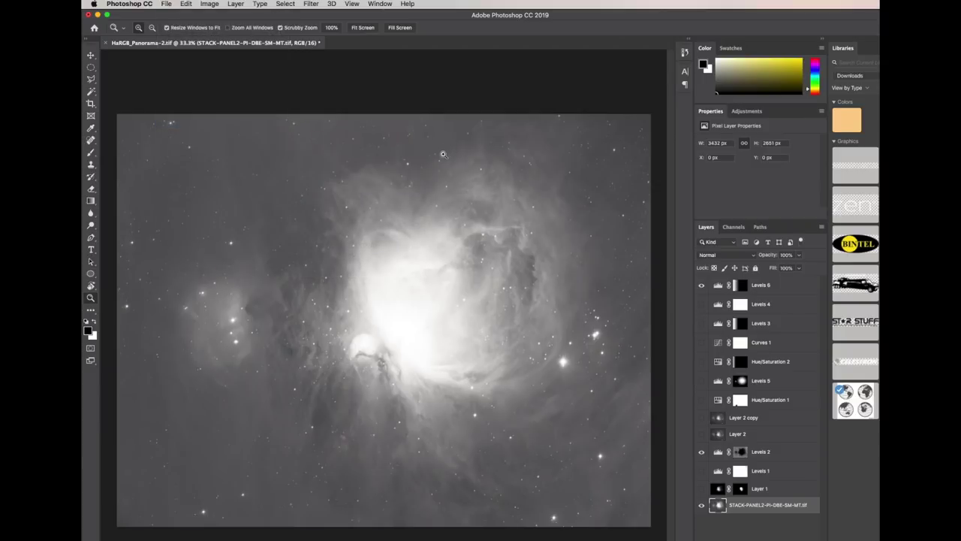
{"action": "left_click", "coordinate": [166, 4]}
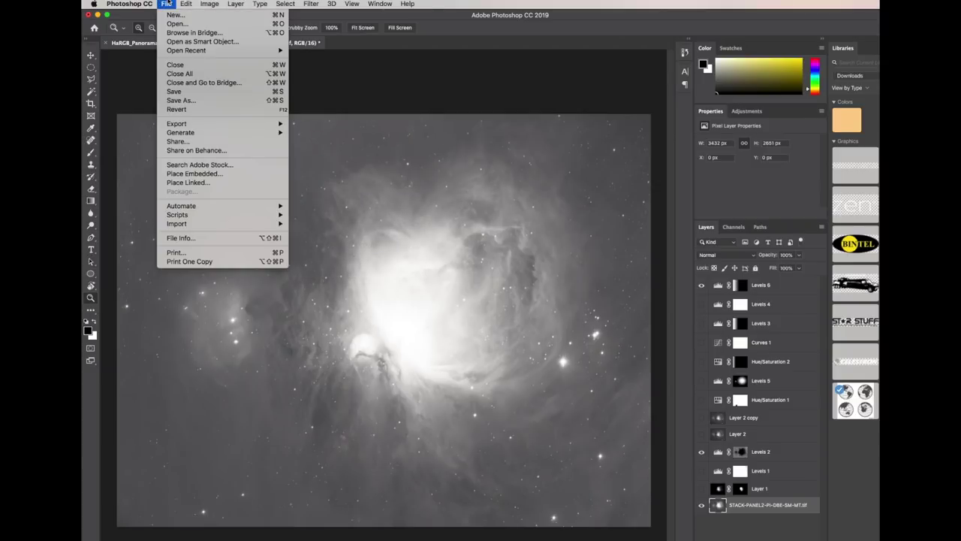
{"action": "mouse_move", "coordinate": [196, 124]}
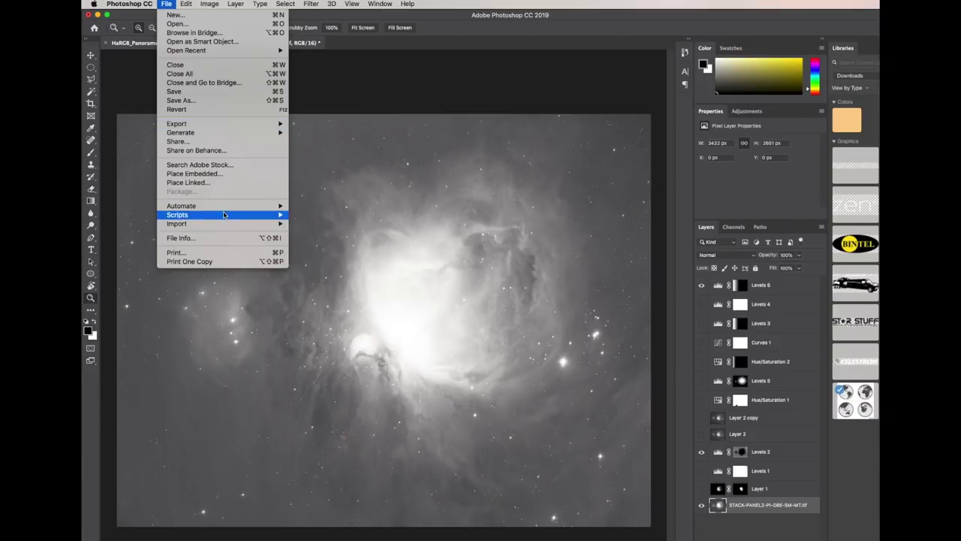
{"action": "mouse_move", "coordinate": [219, 211]}
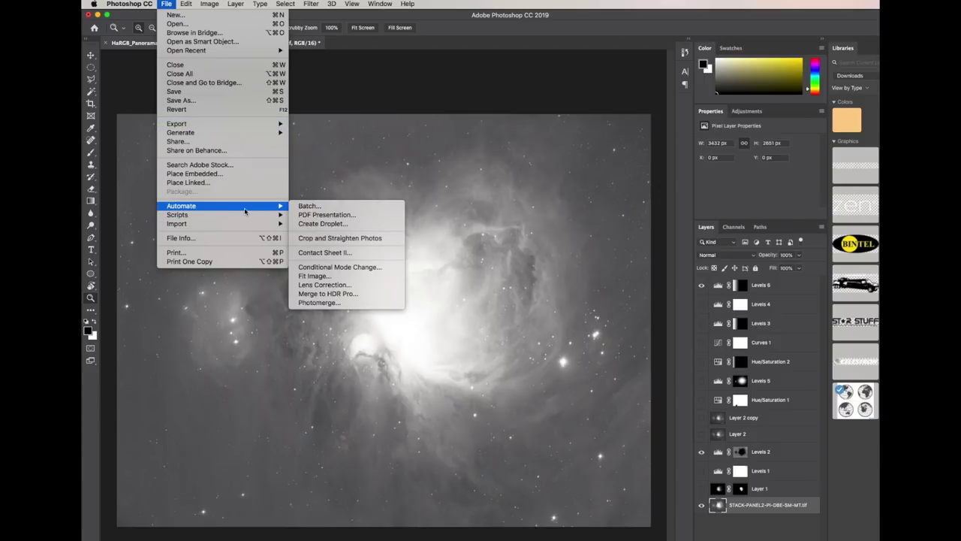
{"action": "left_click", "coordinate": [318, 302]}
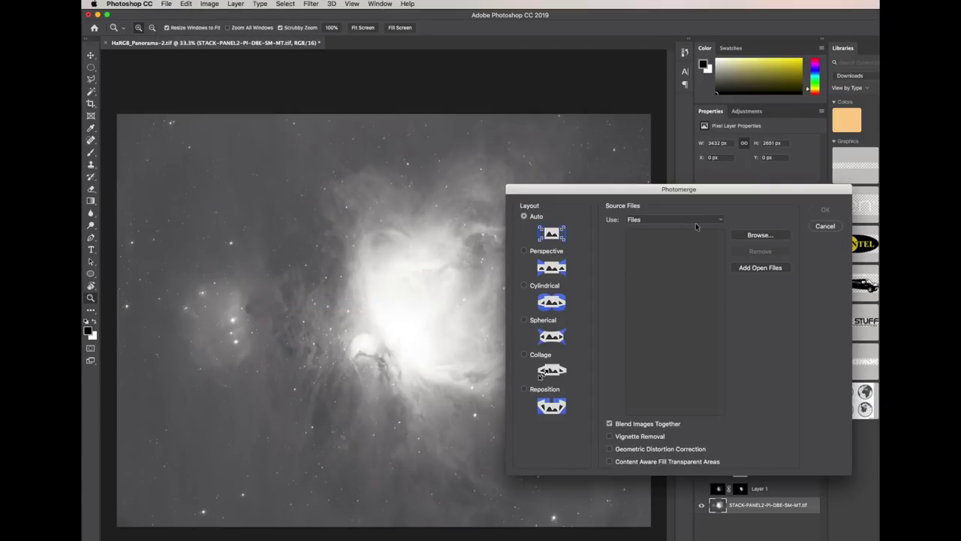
{"action": "left_click", "coordinate": [759, 235]}
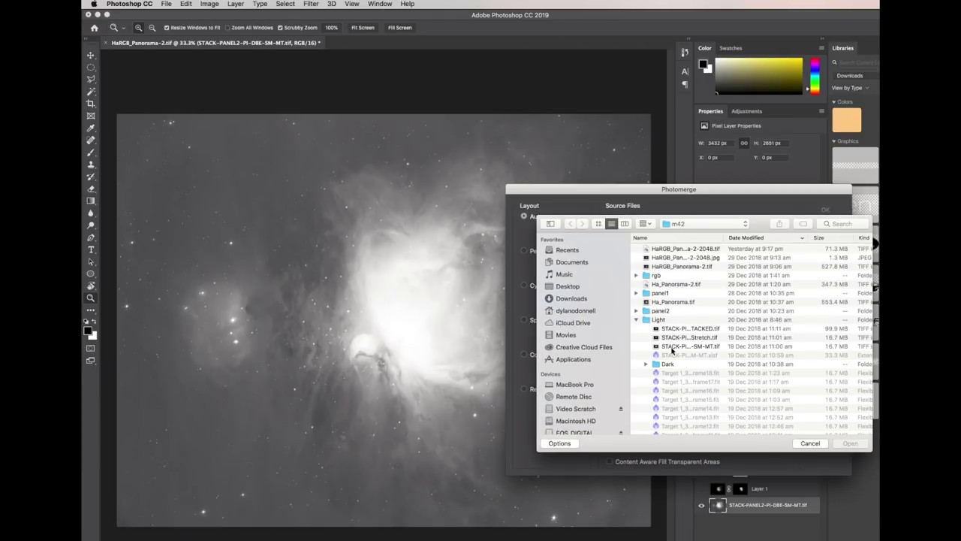
{"action": "left_click", "coordinate": [673, 347]}
{"action": "key", "text": "Return"}
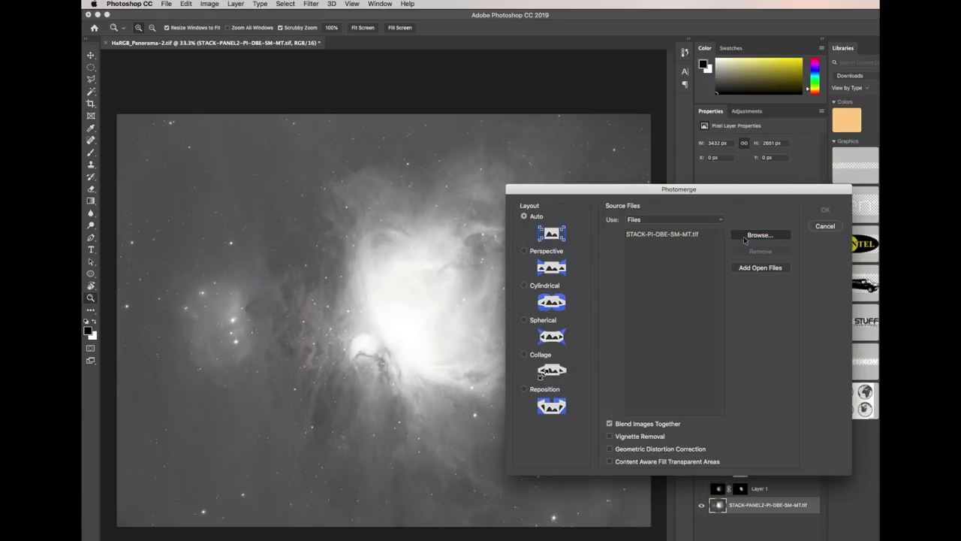
Add STACK-PANEL2-PI-DBE-SM-MT.tif from the panel2 folder and run the panorama merge
{"action": "left_click", "coordinate": [741, 240]}
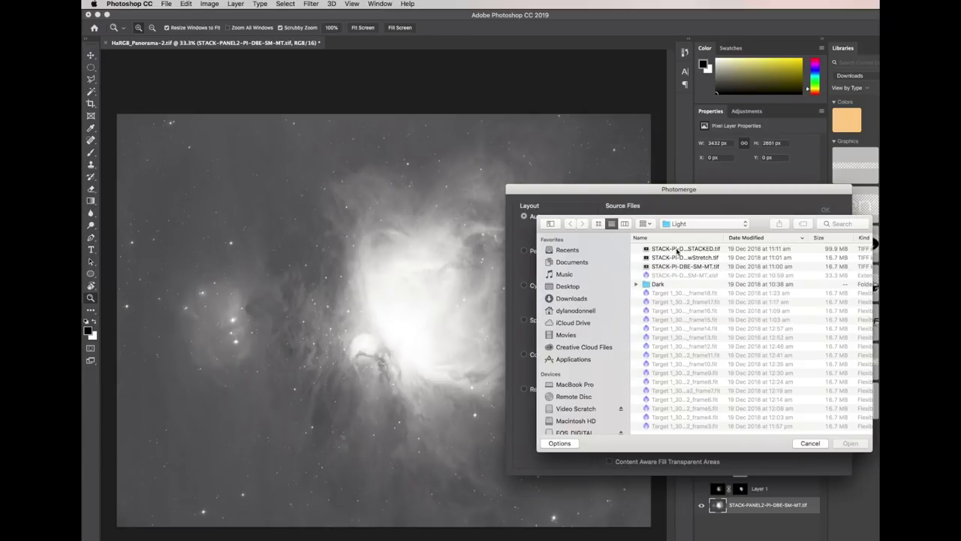
{"action": "left_click", "coordinate": [677, 251]}
{"action": "left_click", "coordinate": [671, 224]}
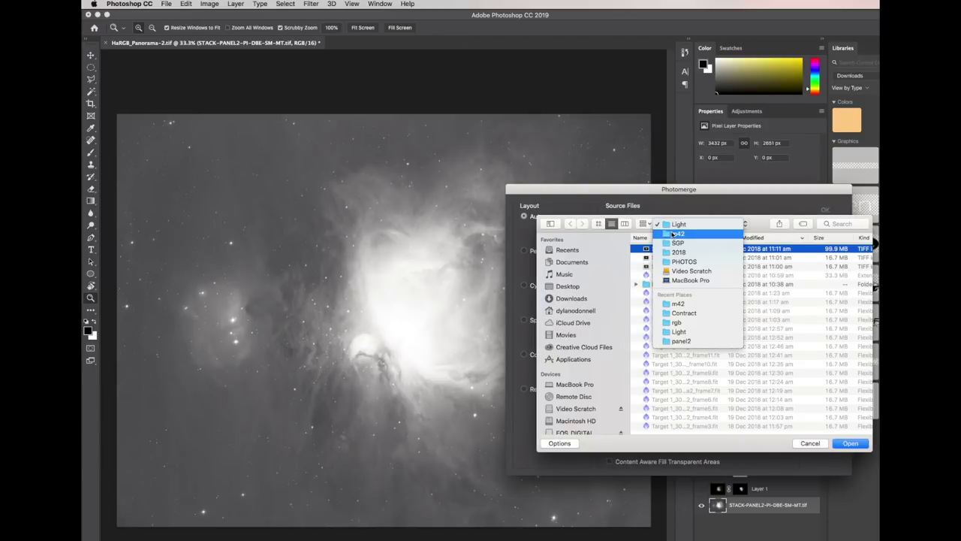
{"action": "left_click", "coordinate": [676, 234]}
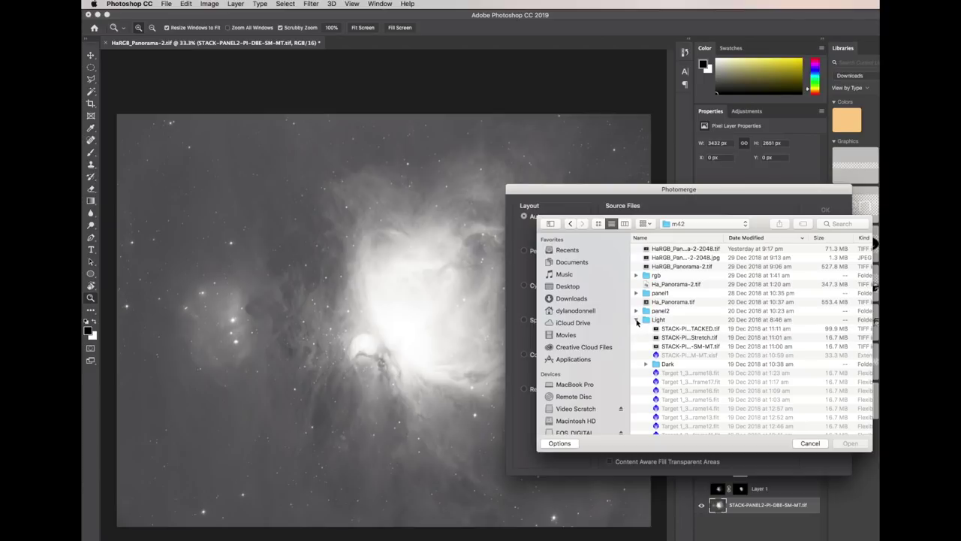
{"action": "left_click", "coordinate": [636, 320]}
{"action": "left_click", "coordinate": [636, 311]}
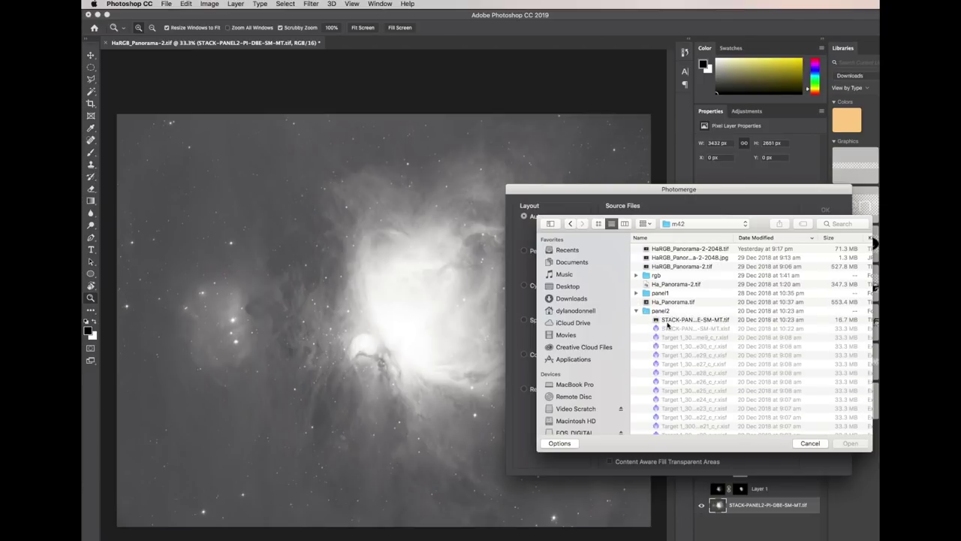
{"action": "left_click", "coordinate": [676, 321]}
{"action": "left_click", "coordinate": [850, 443]}
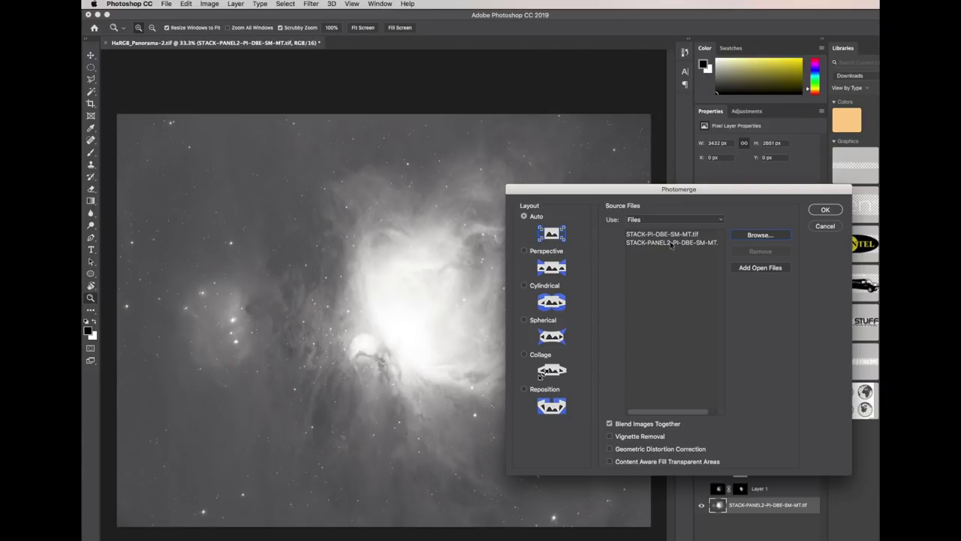
{"action": "left_click", "coordinate": [823, 212]}
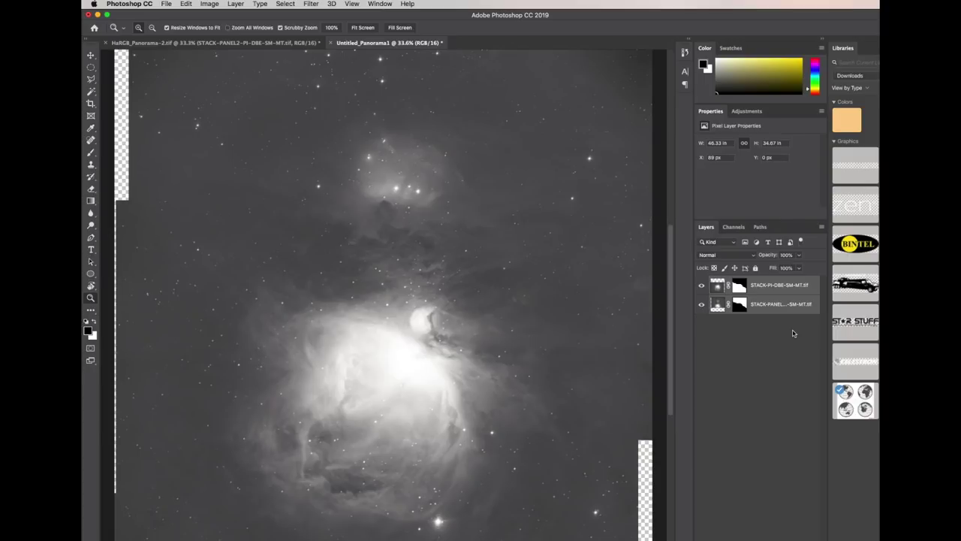
Zoom out to see the whole panorama and rotate the canvas 90° clockwise
{"action": "left_click", "coordinate": [429, 267], "text": "alt"}
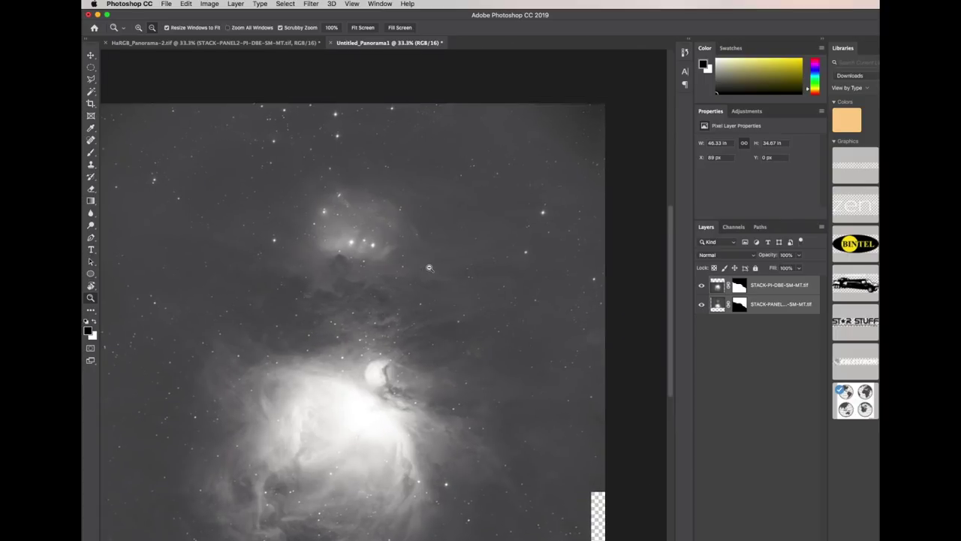
{"action": "left_click", "coordinate": [354, 289]}
{"action": "left_click", "coordinate": [355, 290], "text": "alt"}
{"action": "left_click", "coordinate": [354, 289], "text": "alt"}
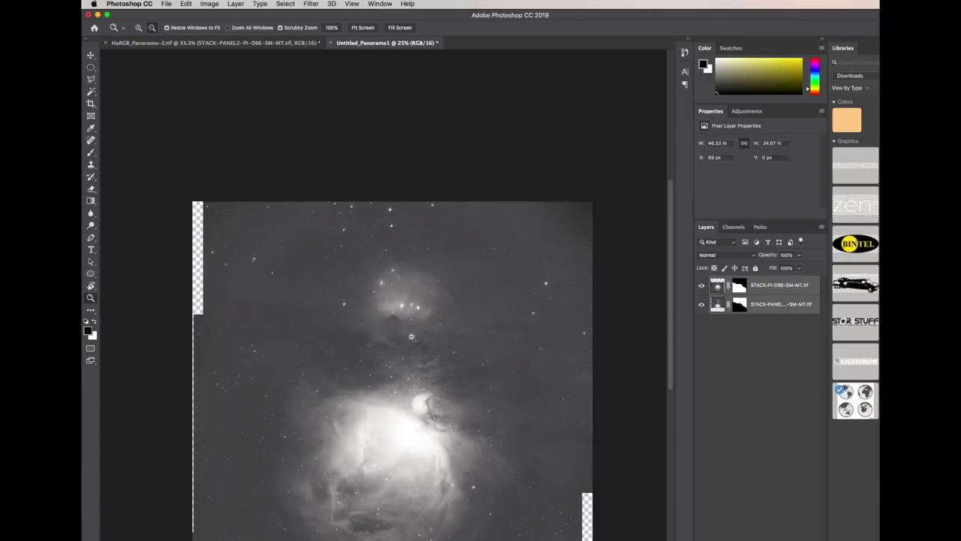
{"action": "scroll", "coordinate": [420, 301], "scroll_direction": "down", "scroll_amount": 3}
{"action": "scroll", "coordinate": [457, 325], "scroll_direction": "up", "scroll_amount": 3}
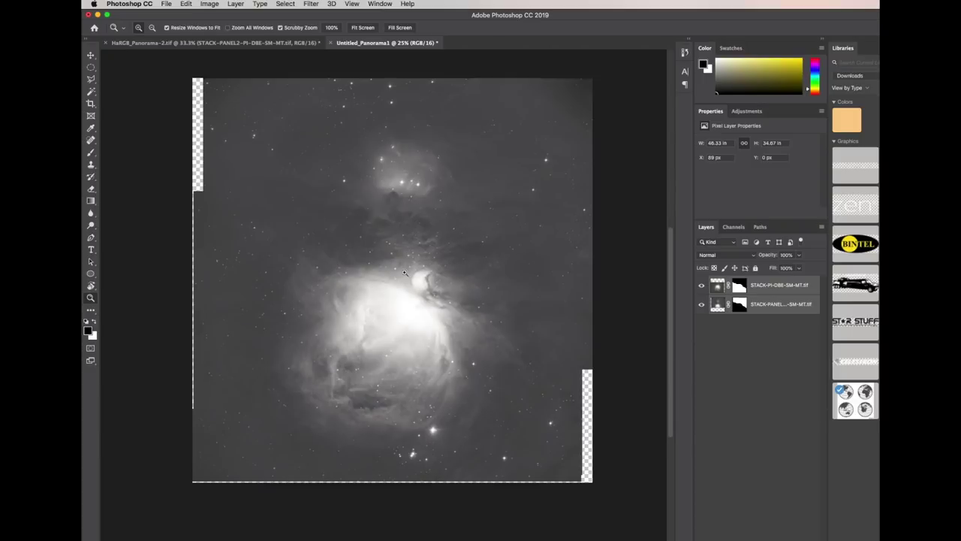
{"action": "left_click", "coordinate": [209, 4]}
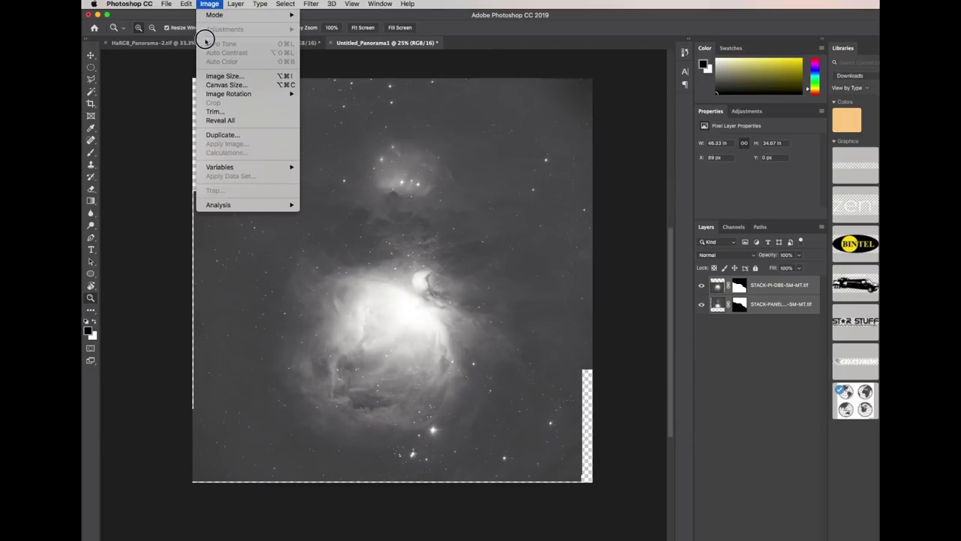
{"action": "mouse_move", "coordinate": [289, 95]}
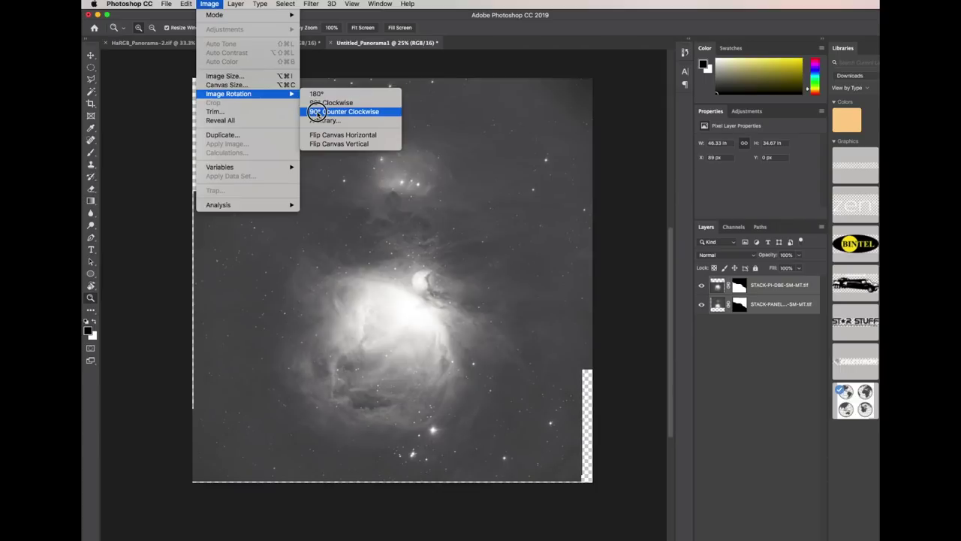
{"action": "left_click", "coordinate": [321, 103]}
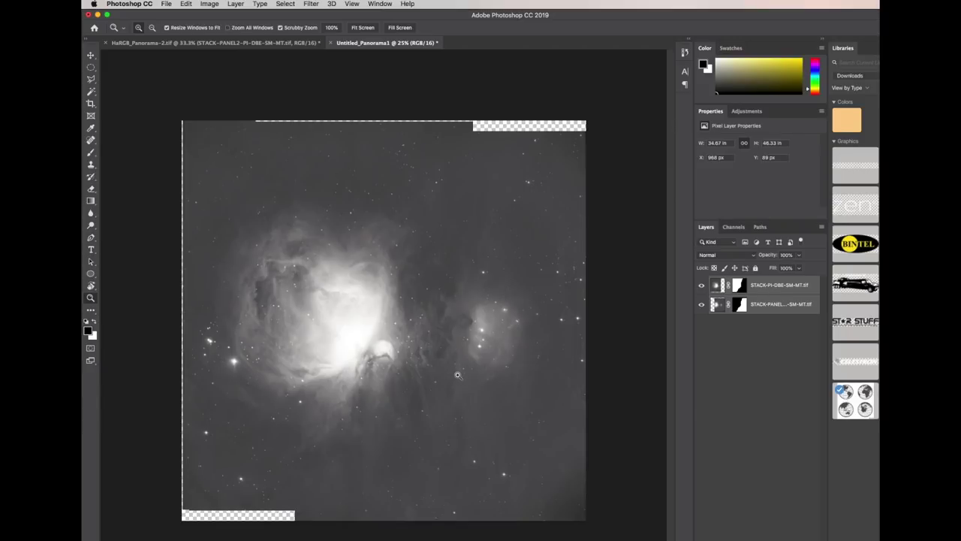
{"action": "left_click", "coordinate": [204, 3]}
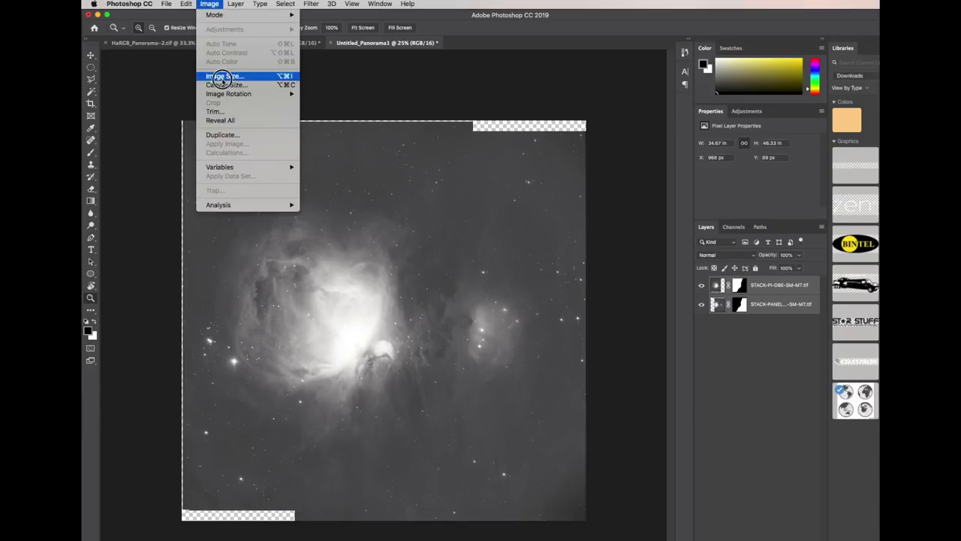
Flip the canvas horizontally and zoom in to 200% on the nebula
{"action": "mouse_move", "coordinate": [248, 93]}
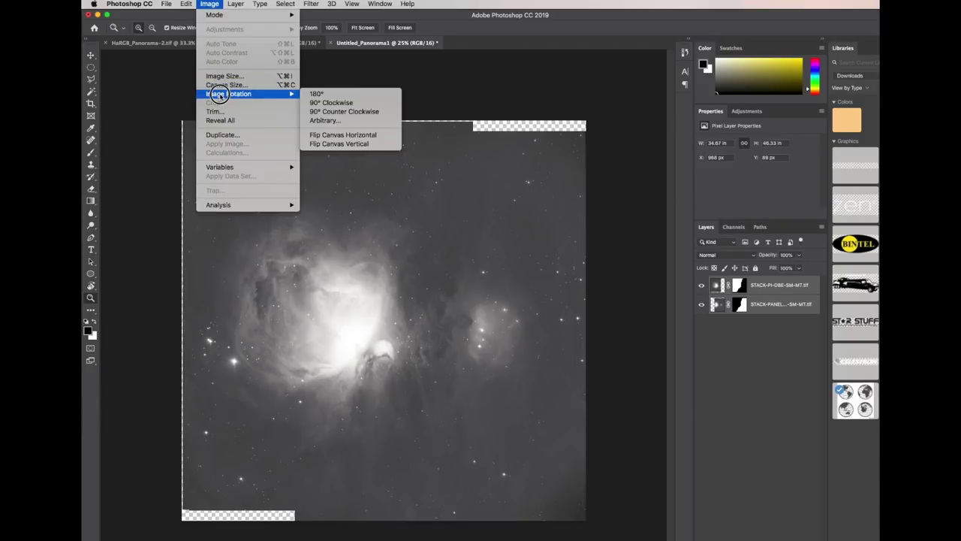
{"action": "left_click", "coordinate": [335, 139]}
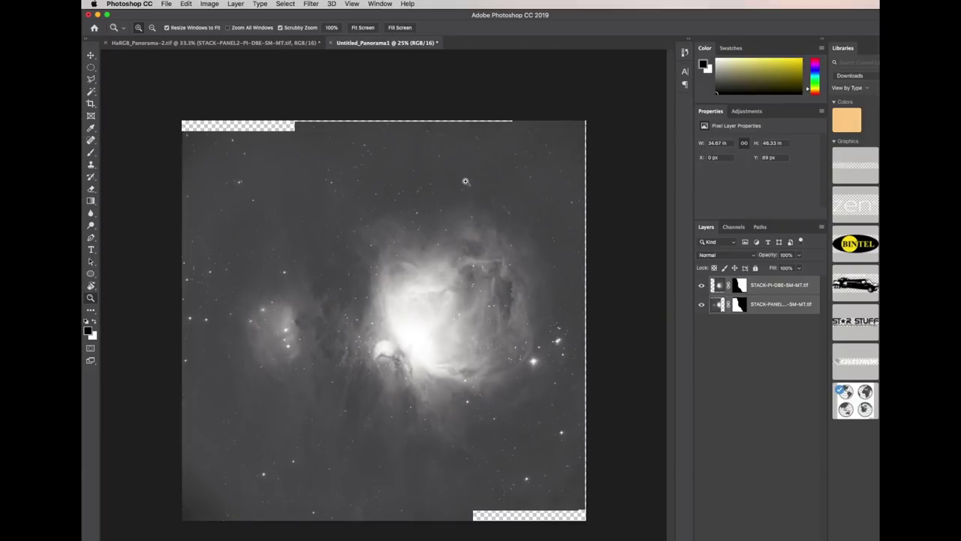
{"action": "left_click", "coordinate": [353, 350]}
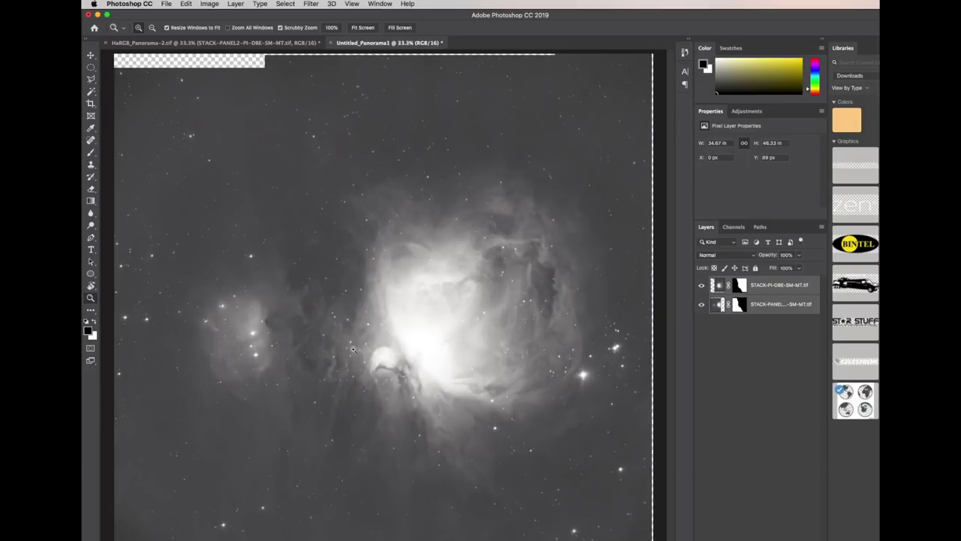
{"action": "left_click", "coordinate": [353, 349]}
{"action": "left_click", "coordinate": [353, 350]}
{"action": "left_click", "coordinate": [353, 349]}
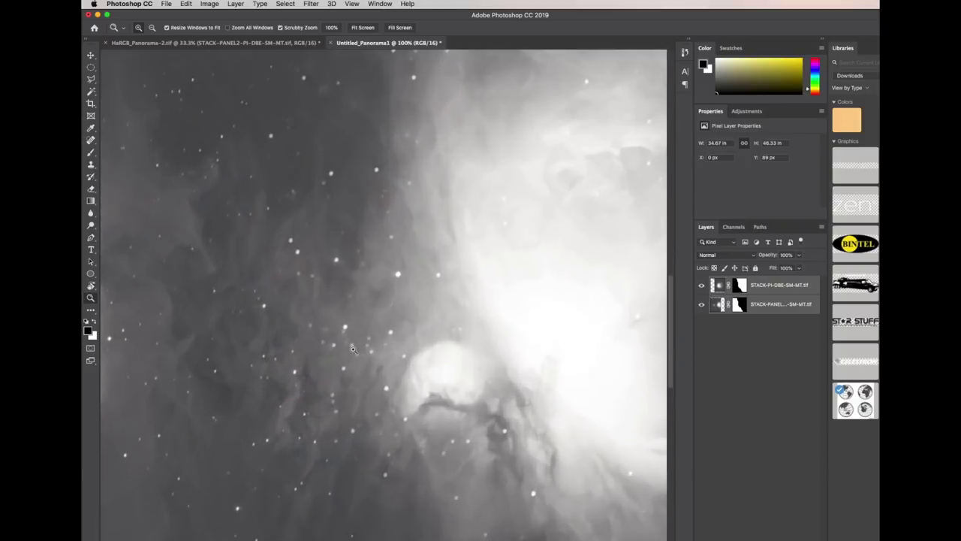
{"action": "left_click", "coordinate": [353, 349]}
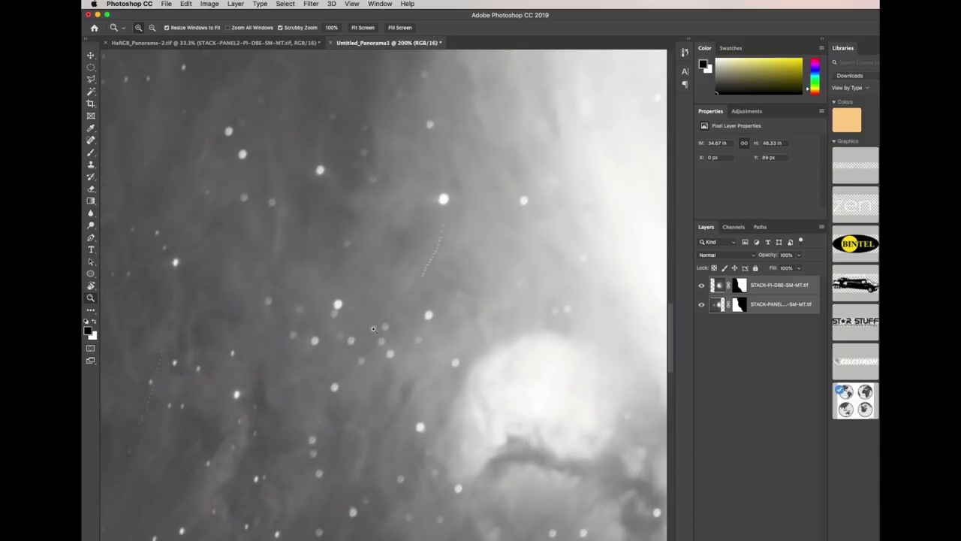
Pan around to inspect the stars, then zoom back out to the whole image
{"action": "scroll", "coordinate": [354, 326], "scroll_direction": "right", "scroll_amount": 10}
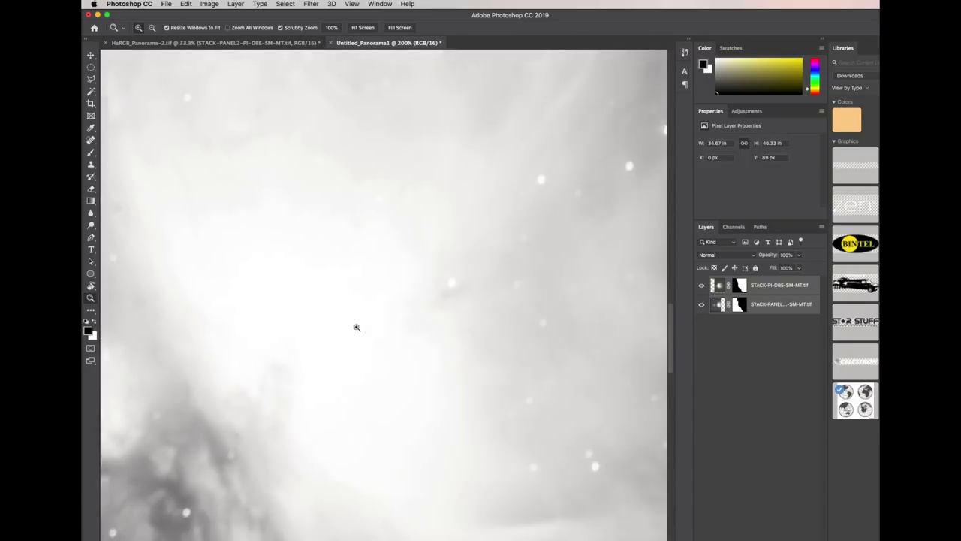
{"action": "scroll", "coordinate": [357, 326], "scroll_direction": "right", "scroll_amount": 10}
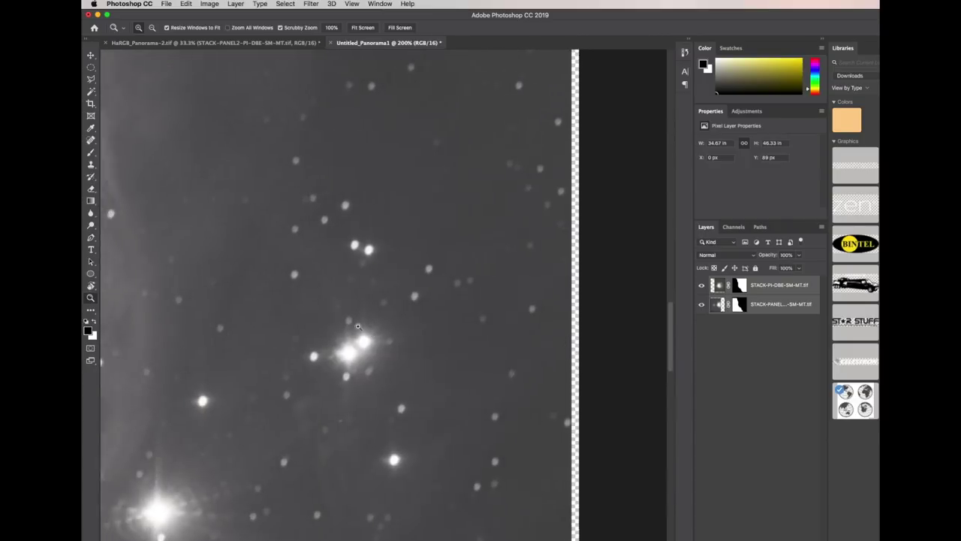
{"action": "scroll", "coordinate": [357, 326], "scroll_direction": "up", "scroll_amount": 10}
{"action": "scroll", "coordinate": [357, 324], "scroll_direction": "left", "scroll_amount": 15}
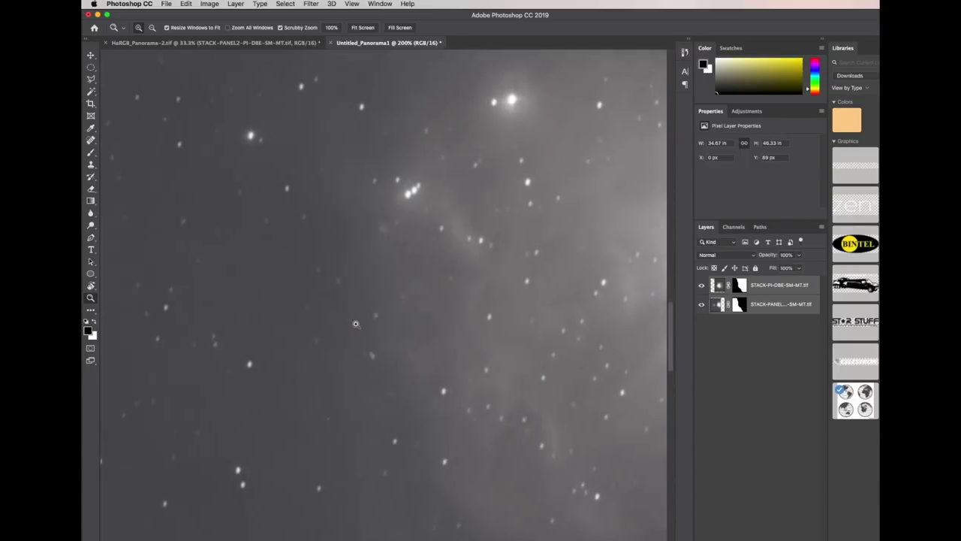
{"action": "scroll", "coordinate": [360, 323], "scroll_direction": "right", "scroll_amount": 15}
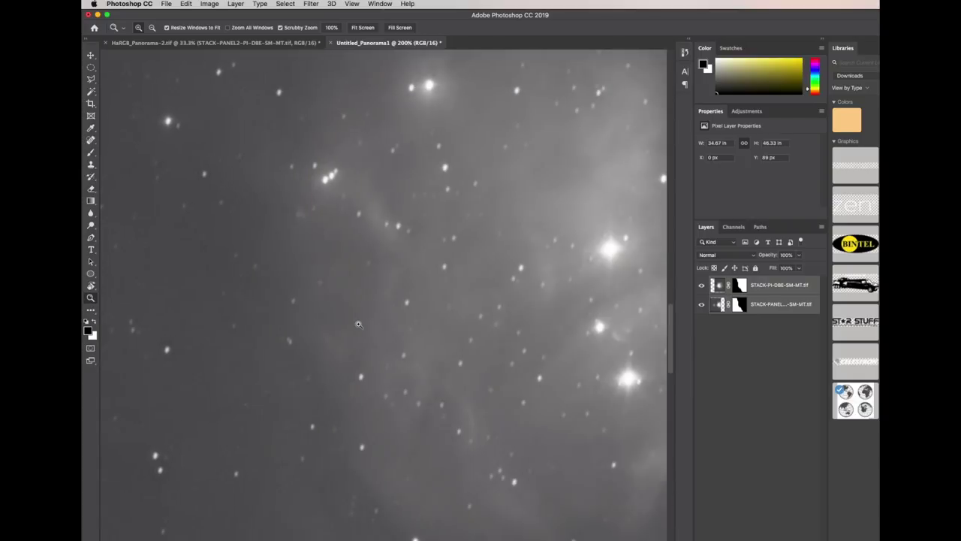
{"action": "scroll", "coordinate": [358, 324], "scroll_direction": "right", "scroll_amount": 15}
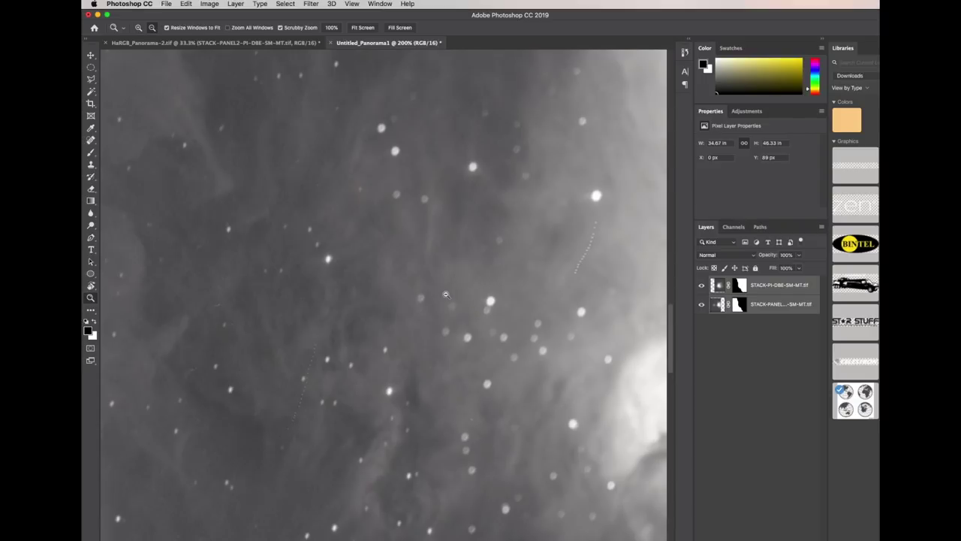
{"action": "left_click", "coordinate": [467, 302], "text": "alt"}
{"action": "left_click", "coordinate": [455, 298], "text": "alt"}
{"action": "left_click", "coordinate": [445, 294], "text": "alt"}
{"action": "left_click", "coordinate": [446, 294], "text": "alt"}
{"action": "left_click", "coordinate": [444, 293], "text": "alt"}
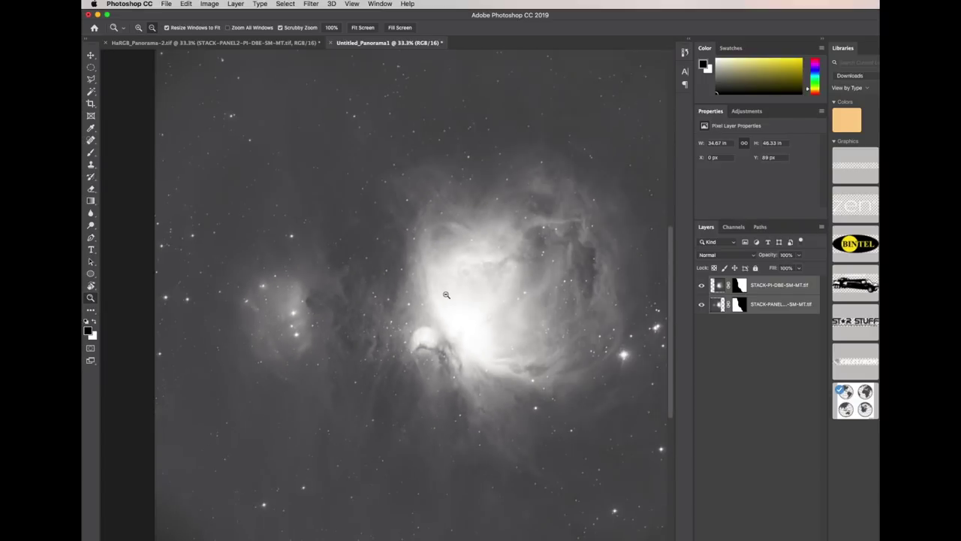
{"action": "left_click", "coordinate": [444, 292], "text": "alt"}
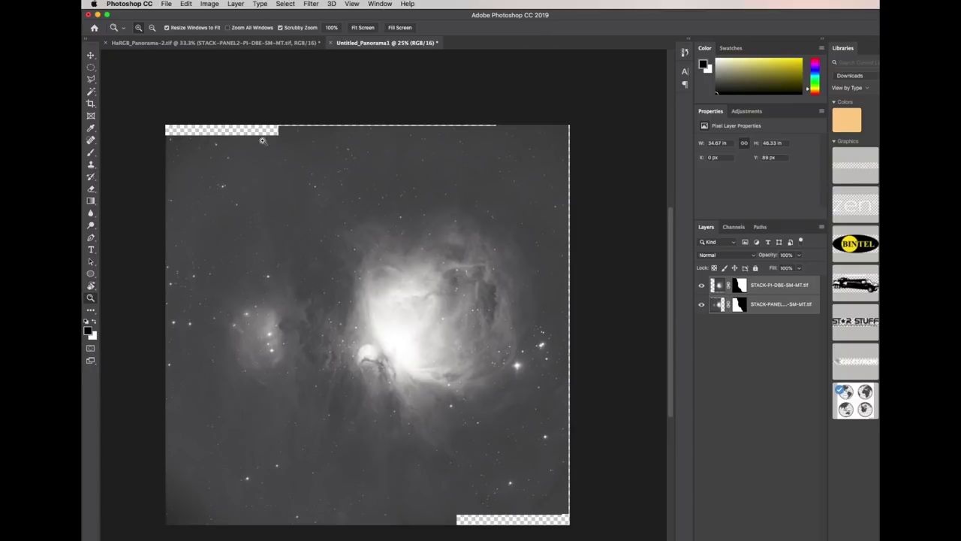
Draw a rectangular marquee selection inside the panorama's transparent corners
{"action": "left_click", "coordinate": [91, 66]}
{"action": "left_click", "coordinate": [120, 70]}
{"action": "left_click_drag", "start_coordinate": [168, 139], "coordinate": [568, 508]}
Crop the panorama to 34.13 × 43.88 in, then close it without saving
{"action": "left_click", "coordinate": [209, 4]}
{"action": "left_click", "coordinate": [212, 103]}
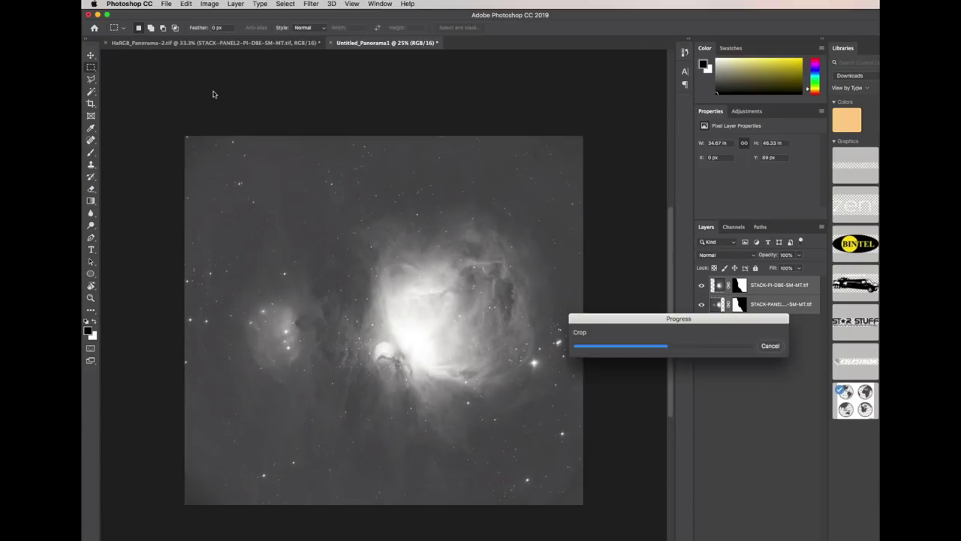
{"action": "left_click", "coordinate": [331, 43]}
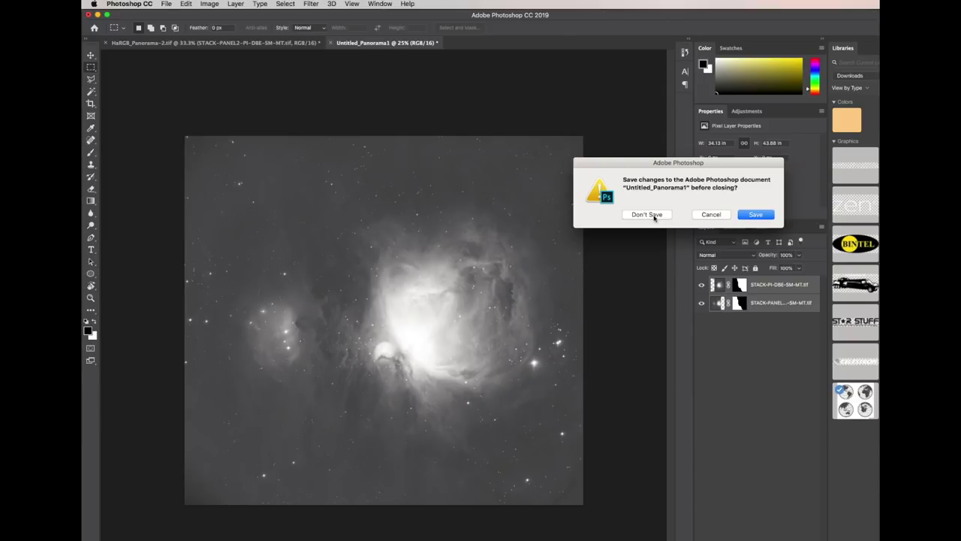
{"action": "left_click", "coordinate": [647, 215]}
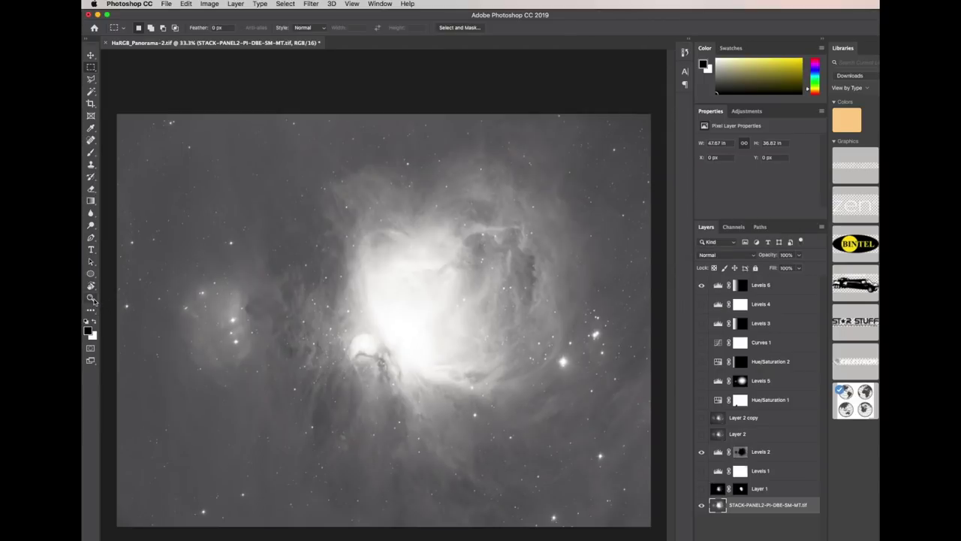
{"action": "left_click", "coordinate": [91, 298]}
{"action": "left_click", "coordinate": [520, 305]}
{"action": "left_click", "coordinate": [521, 304]}
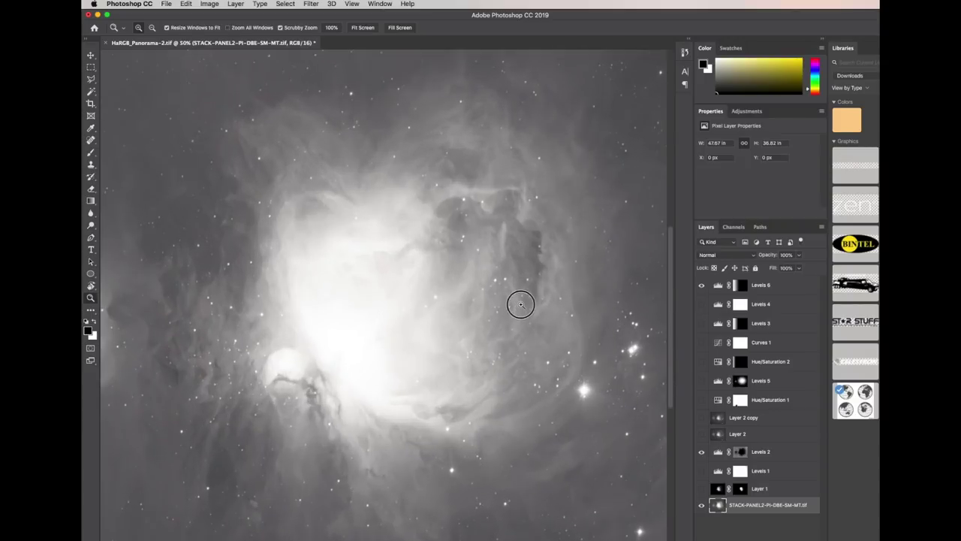
{"action": "left_click", "coordinate": [521, 304]}
{"action": "left_click", "coordinate": [521, 304]}
{"action": "scroll", "coordinate": [522, 324], "scroll_direction": "left", "scroll_amount": 10}
{"action": "scroll", "coordinate": [522, 324], "scroll_direction": "left", "scroll_amount": 5}
{"action": "scroll", "coordinate": [524, 324], "scroll_direction": "right", "scroll_amount": 10}
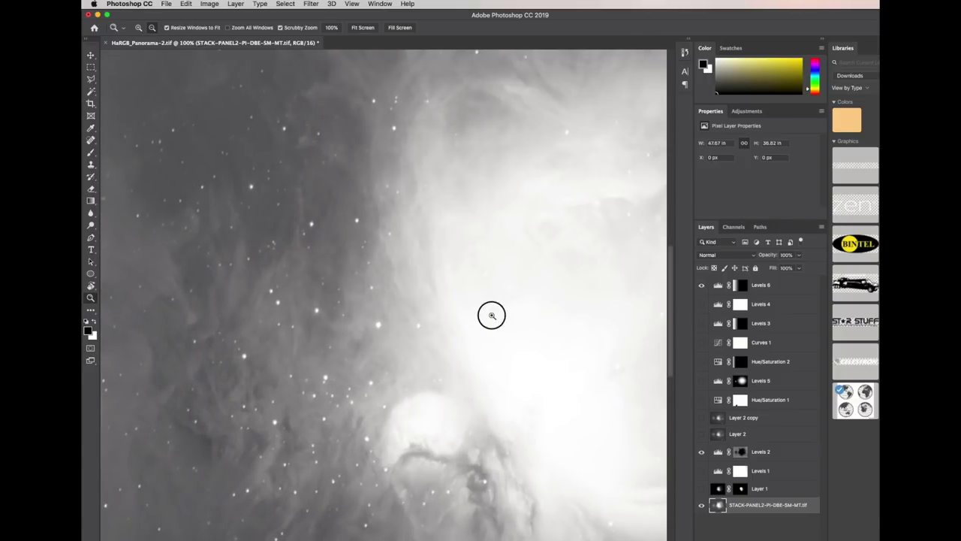
{"action": "left_click", "coordinate": [489, 311], "text": "alt"}
{"action": "left_click", "coordinate": [487, 309], "text": "alt"}
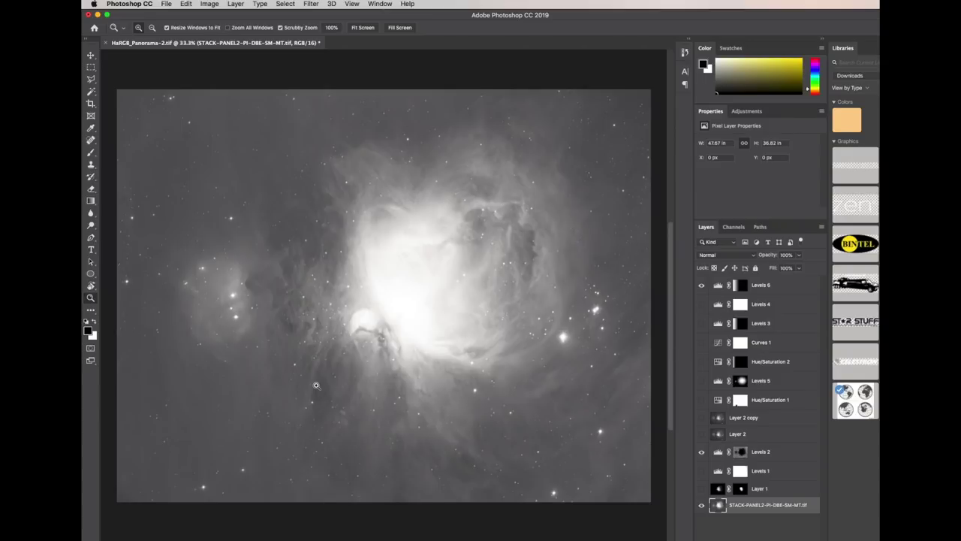
{"action": "left_click_drag", "start_coordinate": [345, 344], "coordinate": [346, 344]}
{"action": "left_click", "coordinate": [345, 344]}
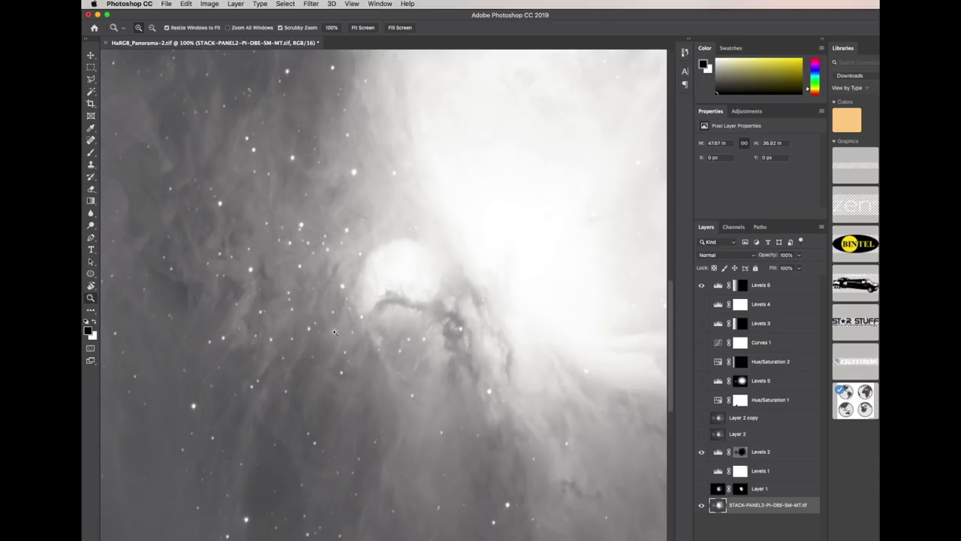
{"action": "key", "text": "super+0"}
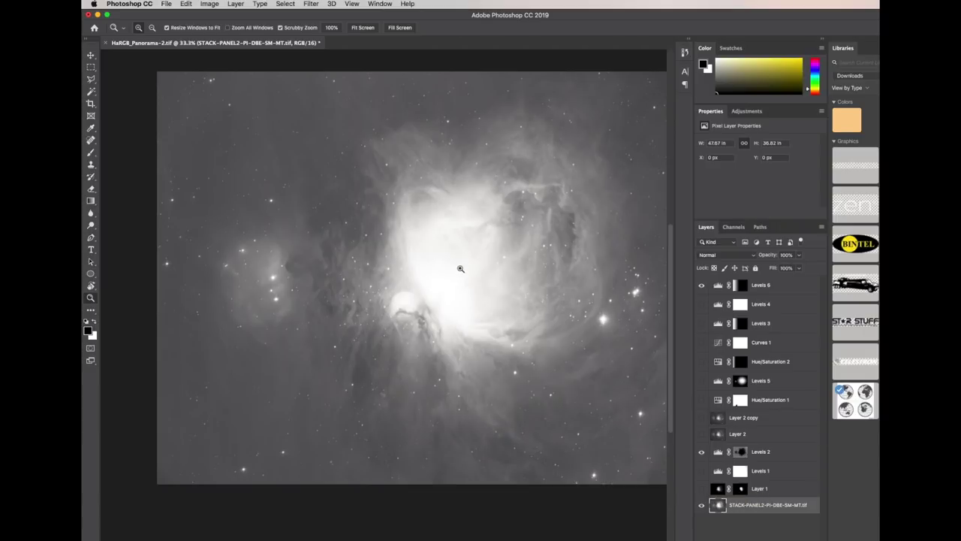
Toggle Layer 1's visibility to compare the core, leaving it visible
{"action": "left_click", "coordinate": [701, 491]}
{"action": "left_click", "coordinate": [700, 492]}
{"action": "left_click", "coordinate": [700, 489]}
{"action": "left_click", "coordinate": [700, 489]}
{"action": "left_click", "coordinate": [699, 489]}
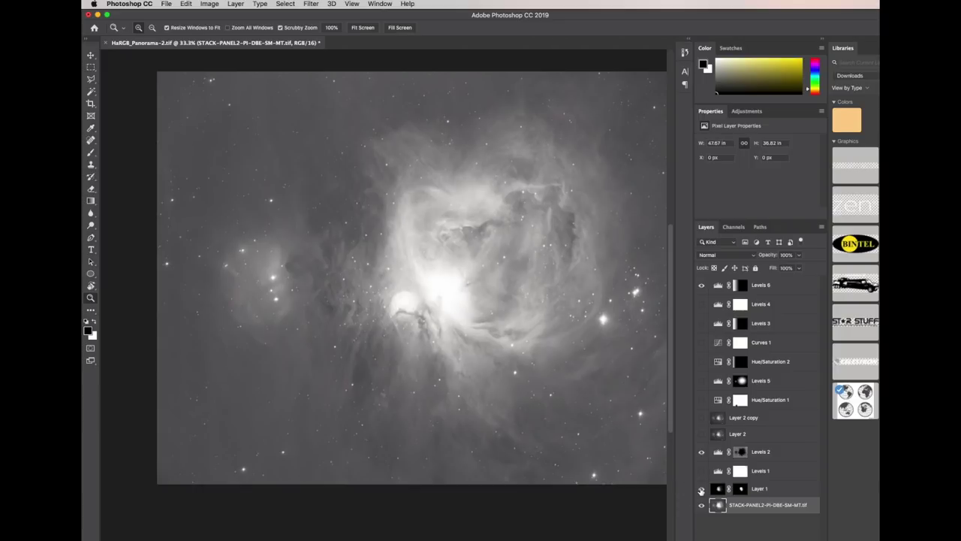
Select Layer 1, disable its layer mask, then re-enable it
{"action": "left_click", "coordinate": [717, 489]}
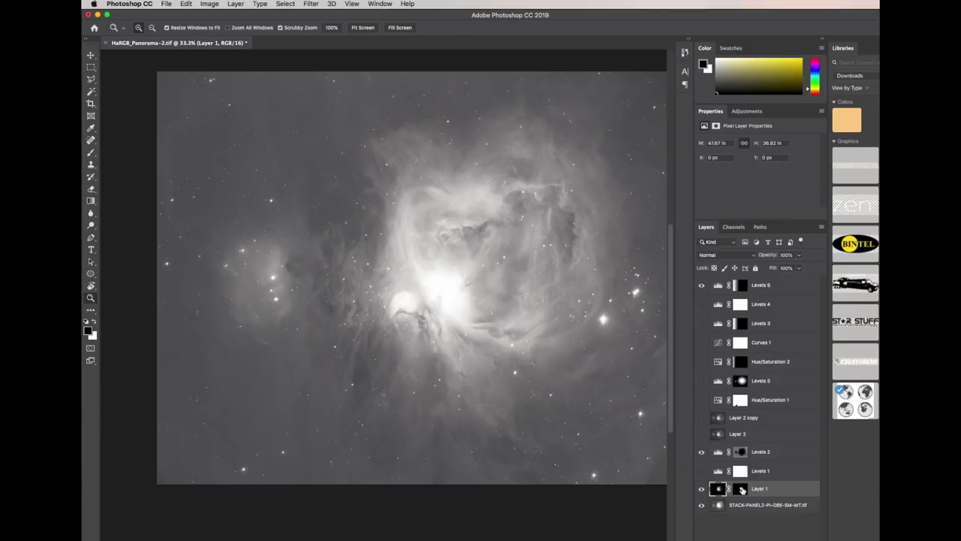
{"action": "right_click", "coordinate": [742, 490]}
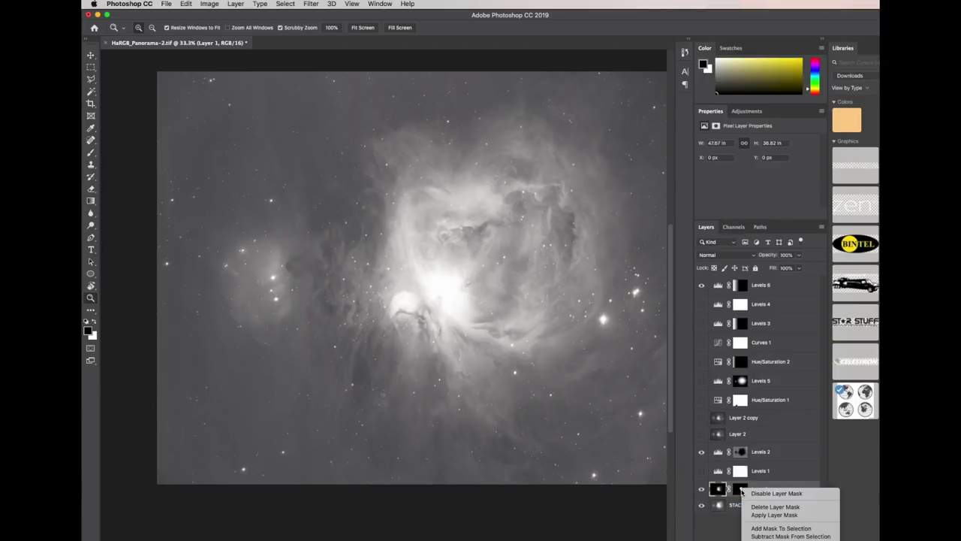
{"action": "left_click", "coordinate": [751, 493]}
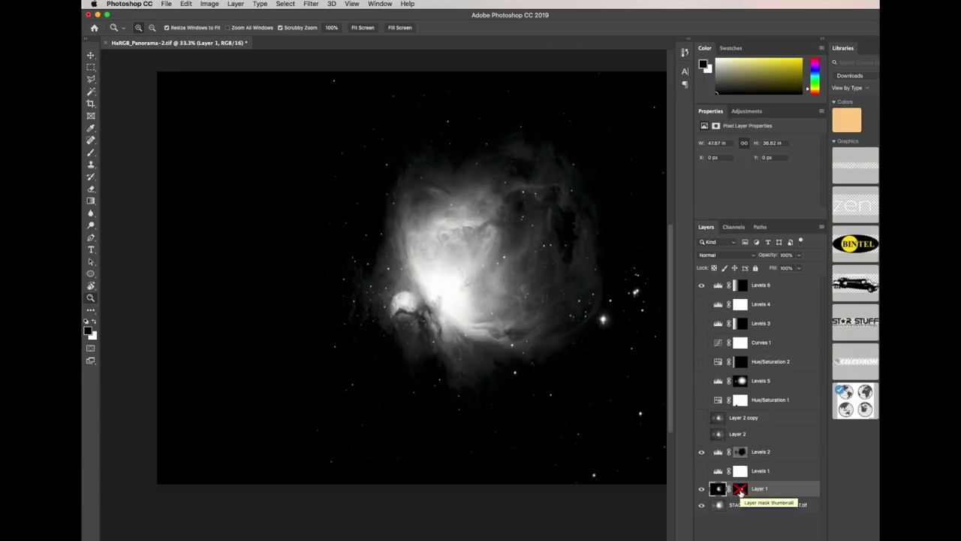
{"action": "right_click", "coordinate": [740, 491]}
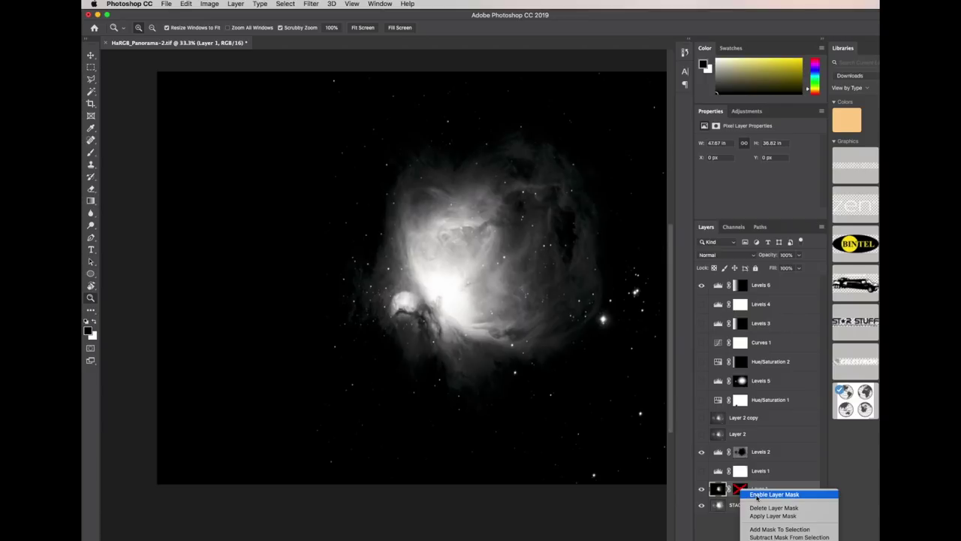
{"action": "left_click", "coordinate": [758, 495]}
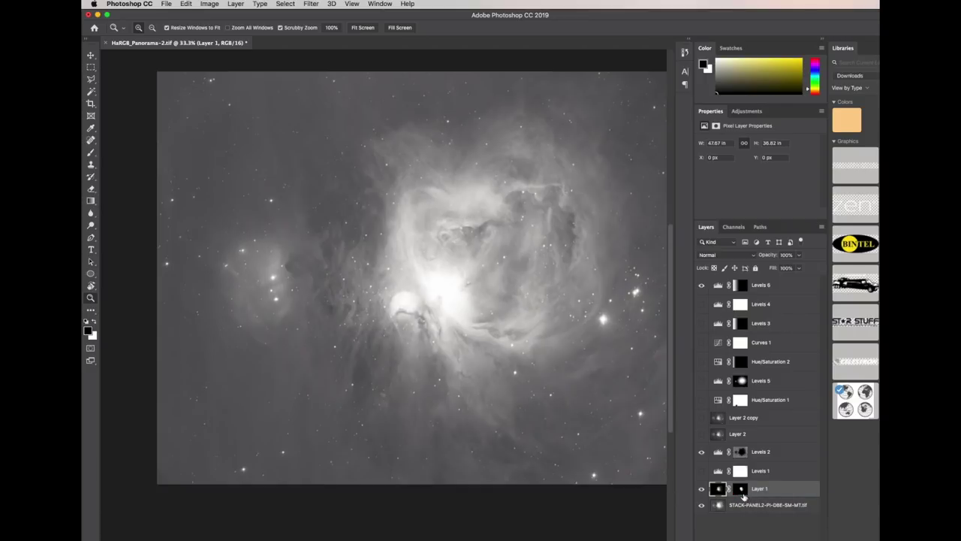
Clear Layer 1's mask over the nebula core by painting black at 100% opacity
{"action": "left_click", "coordinate": [741, 490], "text": "alt"}
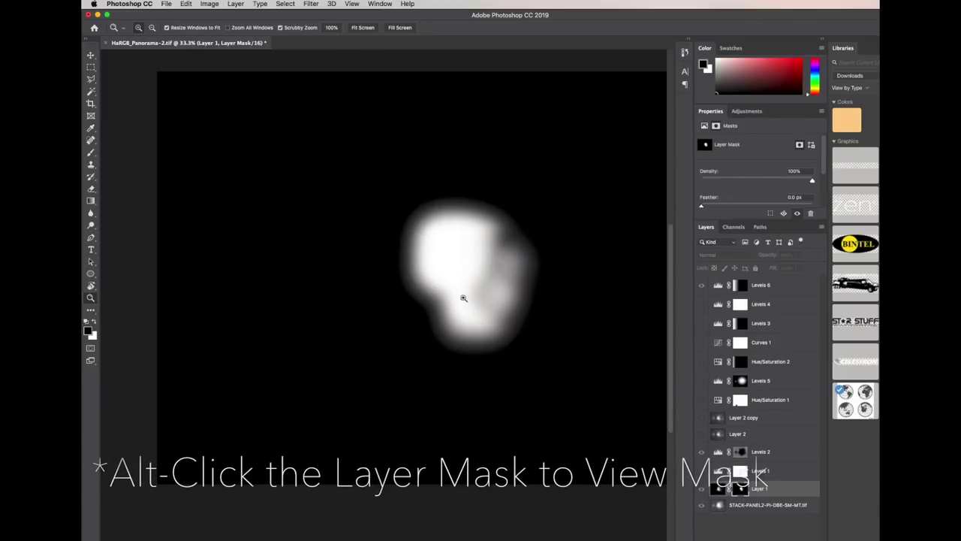
{"action": "key", "text": "b"}
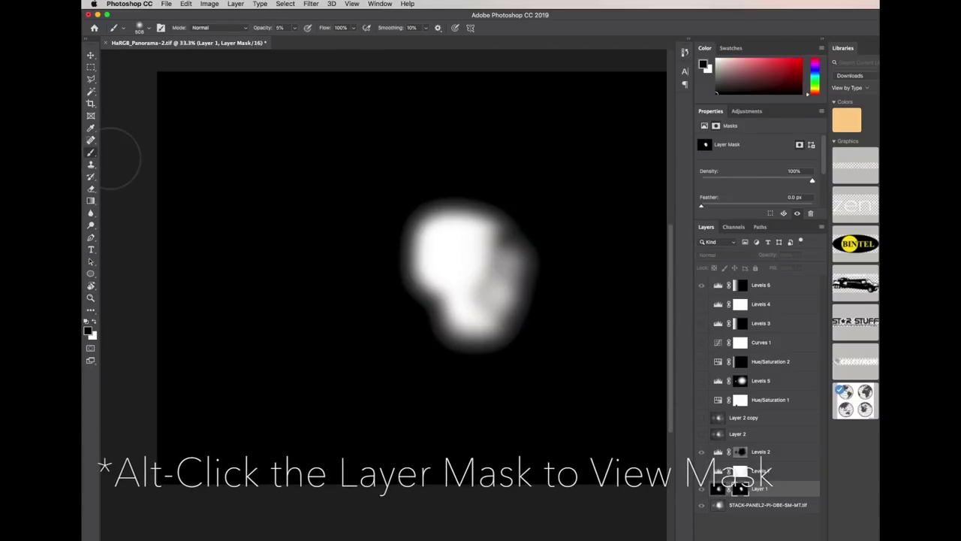
{"action": "mouse_move", "coordinate": [476, 278]}
{"action": "left_mouse_down"}
{"action": "mouse_move", "coordinate": [429, 285]}
{"action": "mouse_move", "coordinate": [472, 311]}
{"action": "mouse_move", "coordinate": [451, 285]}
{"action": "mouse_move", "coordinate": [472, 278]}
{"action": "left_mouse_up"}
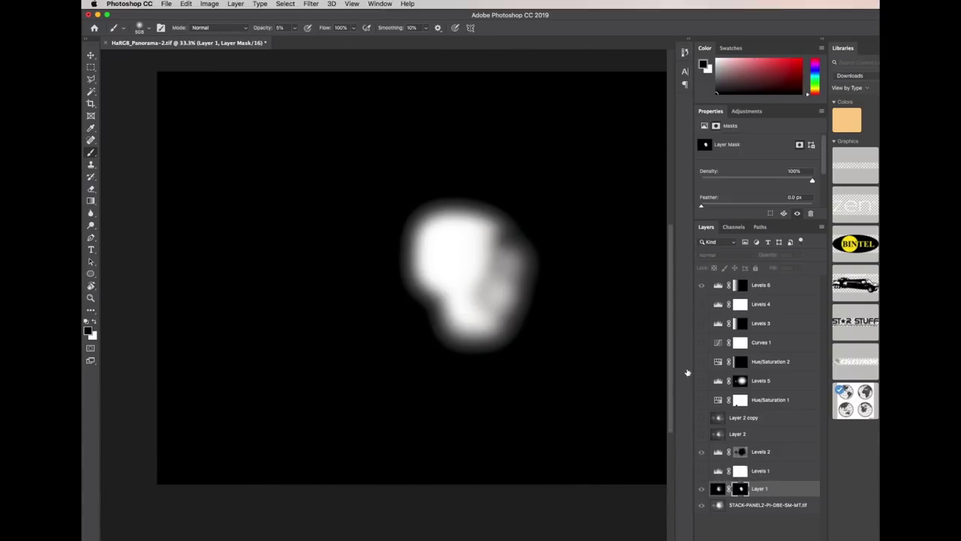
{"action": "left_click", "coordinate": [740, 489], "text": "alt"}
{"action": "key", "text": "0"}
{"action": "mouse_move", "coordinate": [467, 292]}
{"action": "left_mouse_down"}
{"action": "mouse_move", "coordinate": [451, 253]}
{"action": "mouse_move", "coordinate": [493, 242]}
{"action": "mouse_move", "coordinate": [517, 318]}
{"action": "mouse_move", "coordinate": [413, 305]}
{"action": "mouse_move", "coordinate": [429, 213]}
{"action": "mouse_move", "coordinate": [483, 223]}
{"action": "mouse_move", "coordinate": [441, 333]}
{"action": "mouse_move", "coordinate": [506, 432]}
{"action": "mouse_move", "coordinate": [464, 333]}
{"action": "mouse_move", "coordinate": [641, 434]}
{"action": "left_mouse_up"}
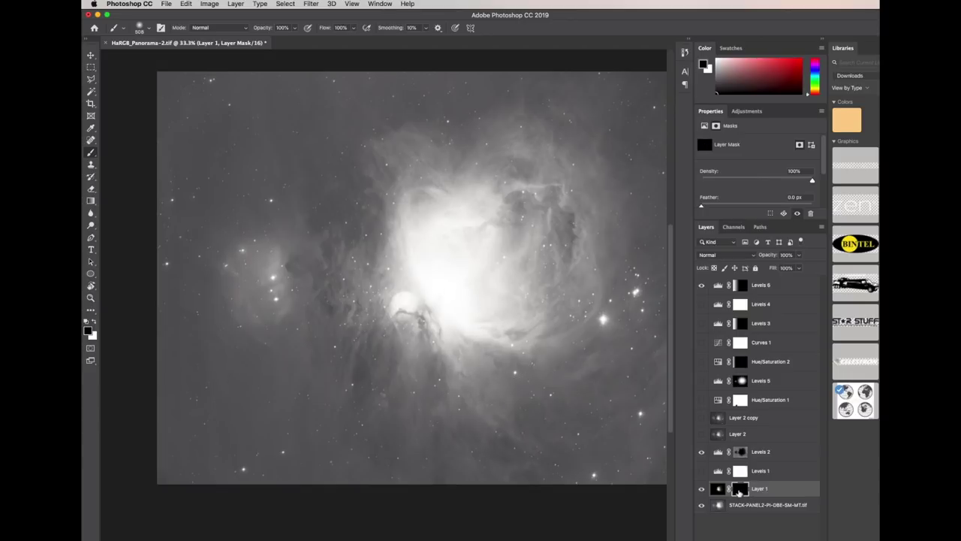
Paint the mask white over the bright core, then undo and redo to compare
{"action": "key", "text": "x"}
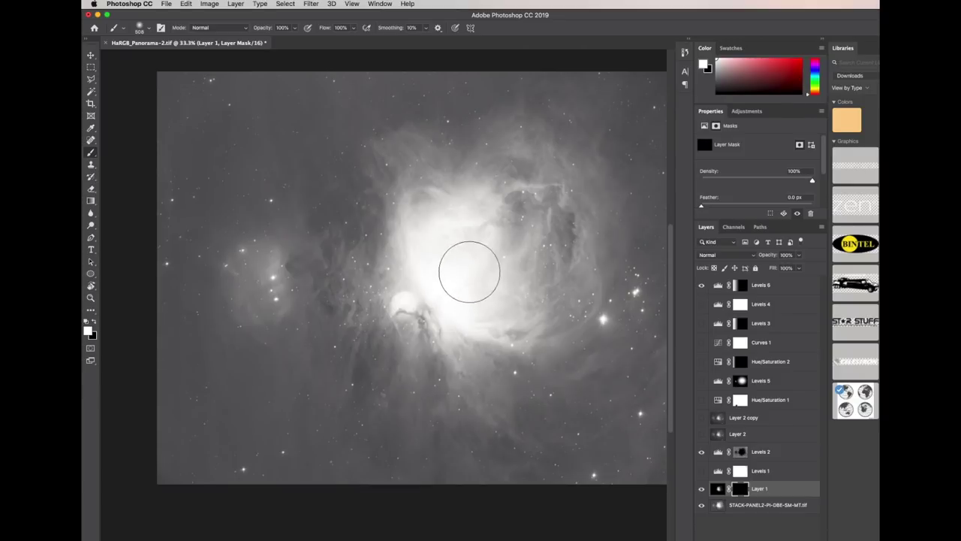
{"action": "mouse_move", "coordinate": [468, 272]}
{"action": "left_mouse_down"}
{"action": "mouse_move", "coordinate": [470, 260]}
{"action": "mouse_move", "coordinate": [455, 243]}
{"action": "mouse_move", "coordinate": [447, 246]}
{"action": "mouse_move", "coordinate": [478, 262]}
{"action": "mouse_move", "coordinate": [481, 300]}
{"action": "mouse_move", "coordinate": [440, 272]}
{"action": "mouse_move", "coordinate": [433, 250]}
{"action": "left_mouse_up"}
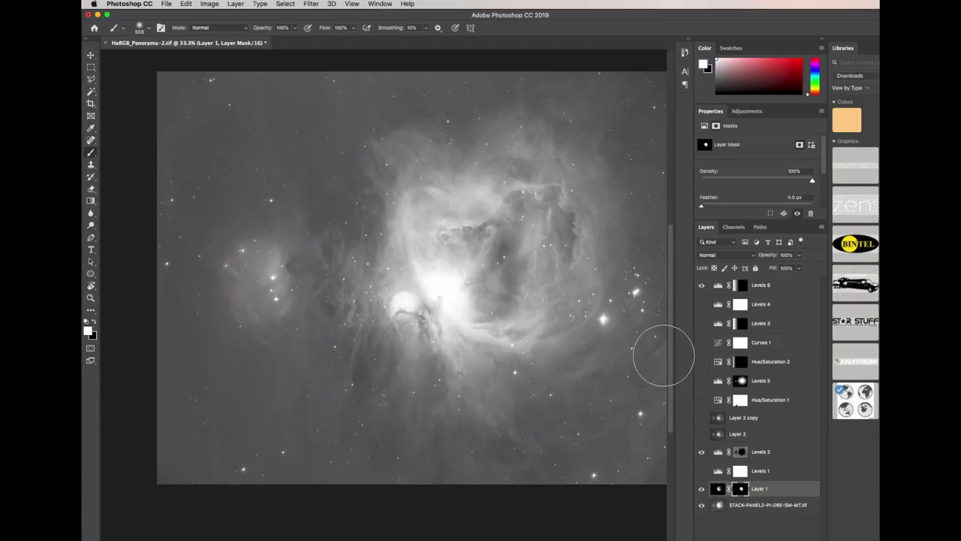
{"action": "key", "text": "super+z"}
{"action": "key", "text": "super+z"}
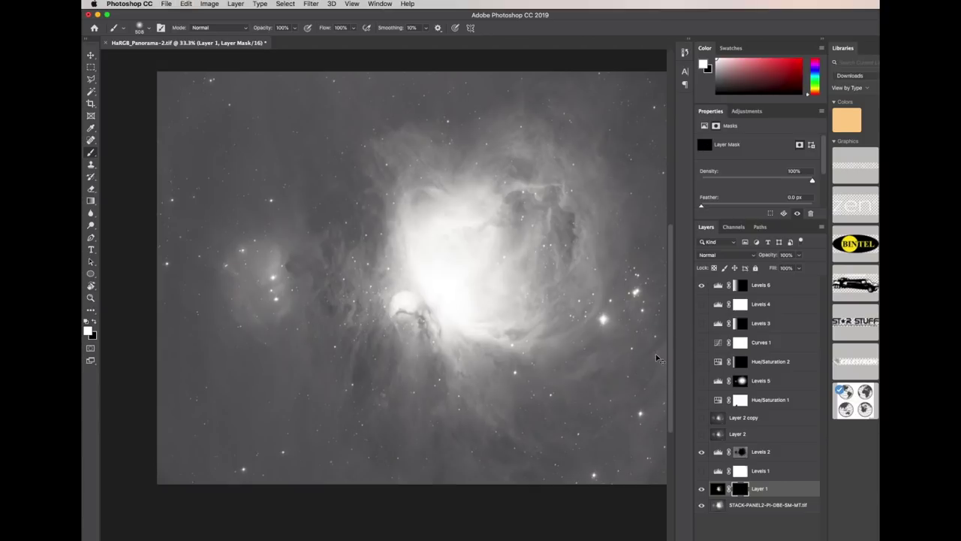
{"action": "key", "text": "shift+super+z"}
{"action": "key", "text": "shift+super+z"}
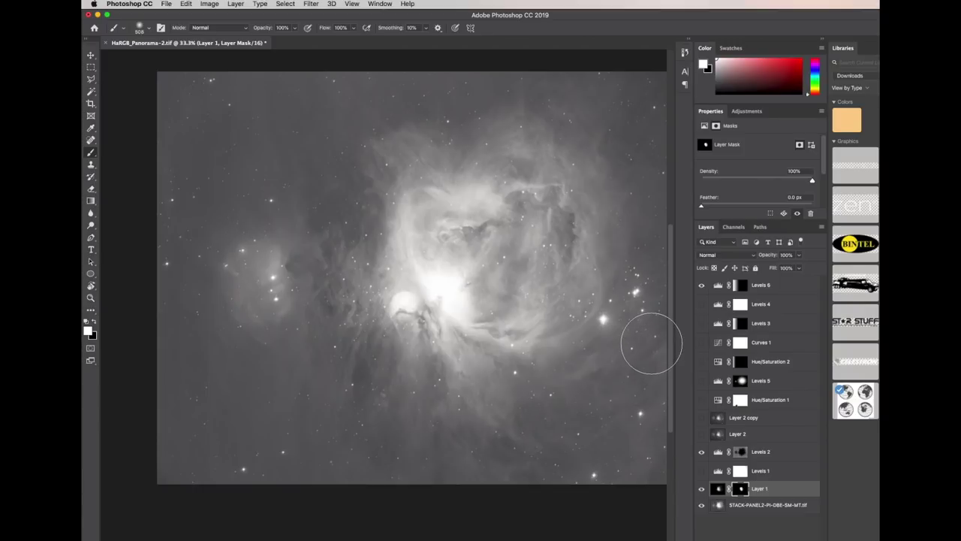
Toggle Levels 2 on and off to compare contrast, leaving it hidden
{"action": "left_click", "coordinate": [701, 452]}
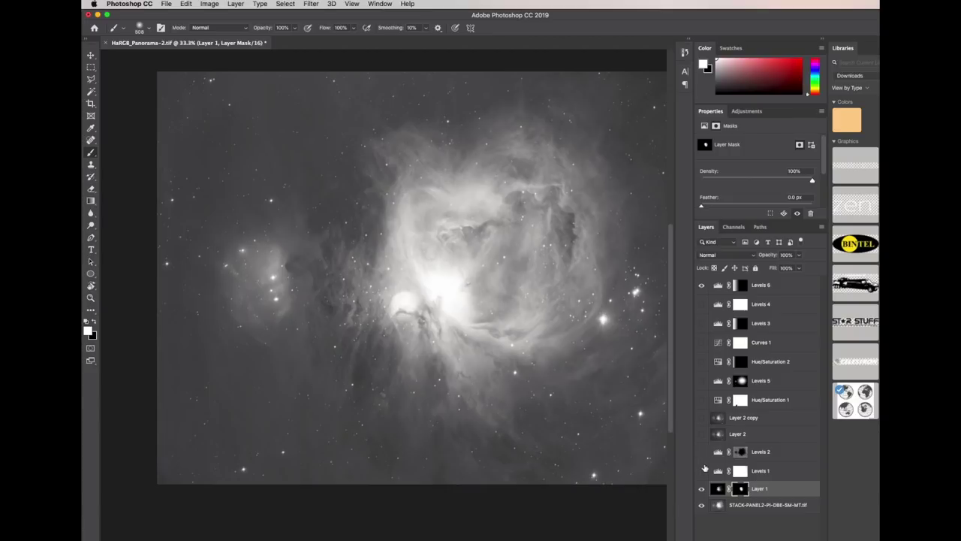
{"action": "left_click", "coordinate": [702, 453]}
{"action": "left_click", "coordinate": [702, 453]}
{"action": "left_click", "coordinate": [702, 453]}
{"action": "left_click", "coordinate": [702, 452]}
{"action": "left_click", "coordinate": [702, 452]}
{"action": "left_click", "coordinate": [702, 453]}
Turn on Levels 1 and drag its black input point for a darker, higher-contrast nebula
{"action": "left_click", "coordinate": [703, 471]}
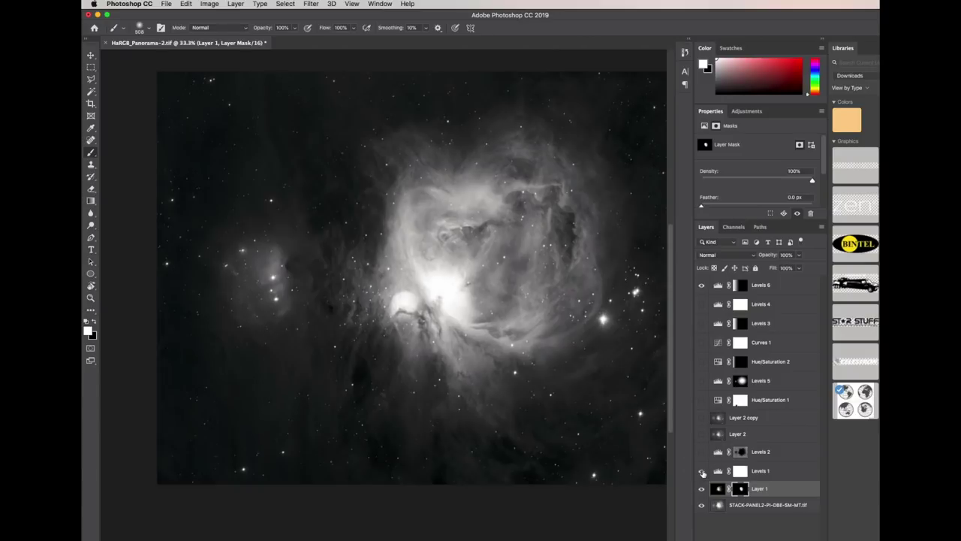
{"action": "left_click", "coordinate": [718, 472]}
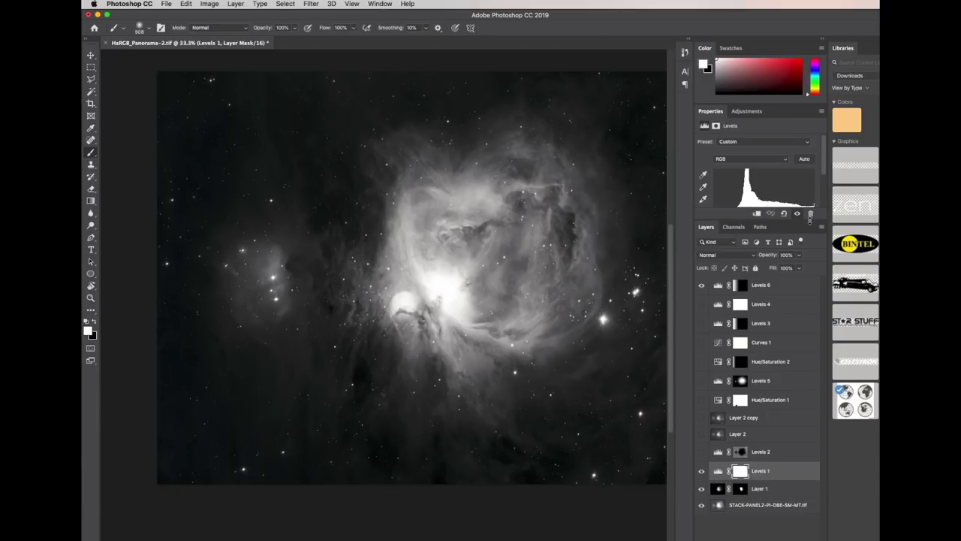
{"action": "left_click_drag", "start_coordinate": [810, 219], "coordinate": [810, 231]}
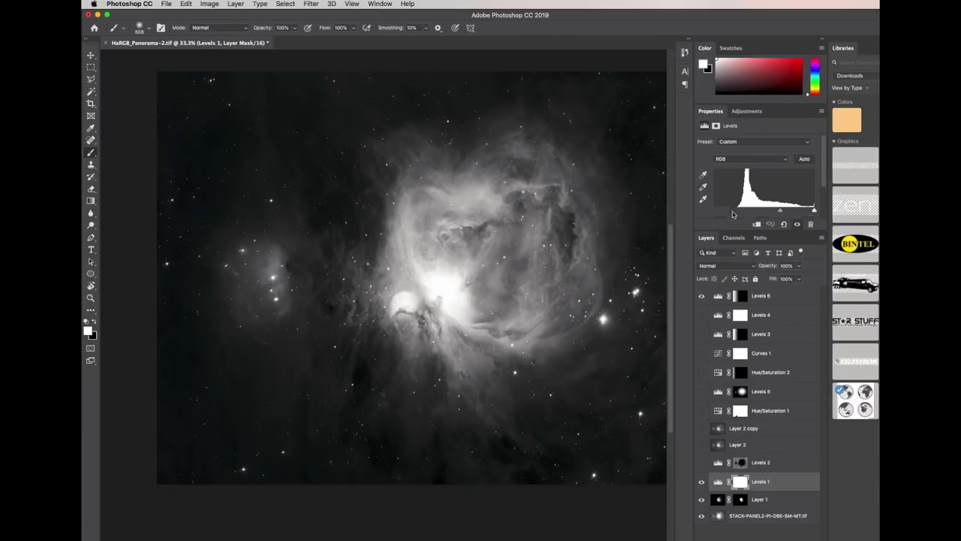
{"action": "left_click_drag", "start_coordinate": [734, 214], "coordinate": [732, 213]}
Toggle Levels 2 to compare, then view its mask on its own
{"action": "left_click", "coordinate": [703, 464]}
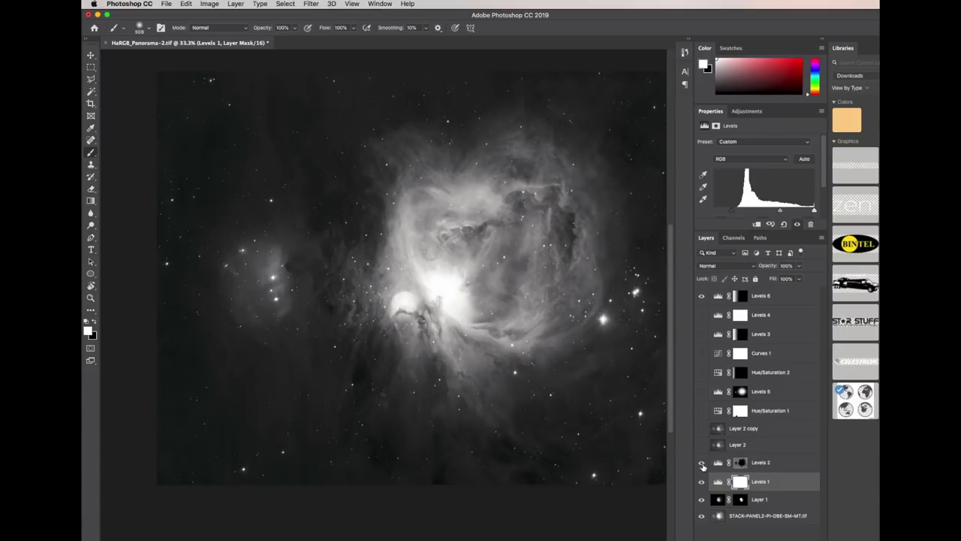
{"action": "left_click", "coordinate": [702, 464]}
{"action": "left_click", "coordinate": [702, 464]}
{"action": "left_click", "coordinate": [703, 464]}
{"action": "left_click", "coordinate": [703, 464]}
{"action": "left_click", "coordinate": [741, 464]}
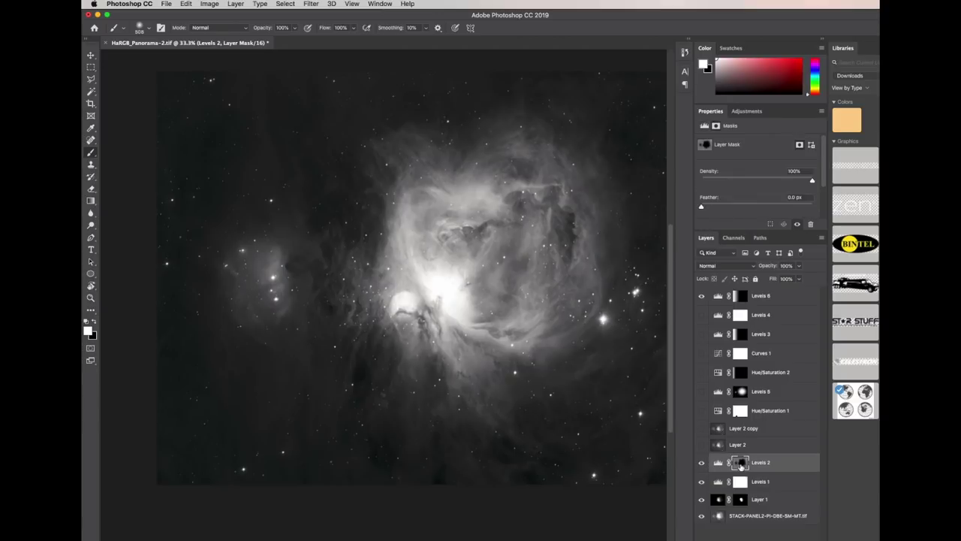
{"action": "left_click", "coordinate": [740, 464], "text": "alt"}
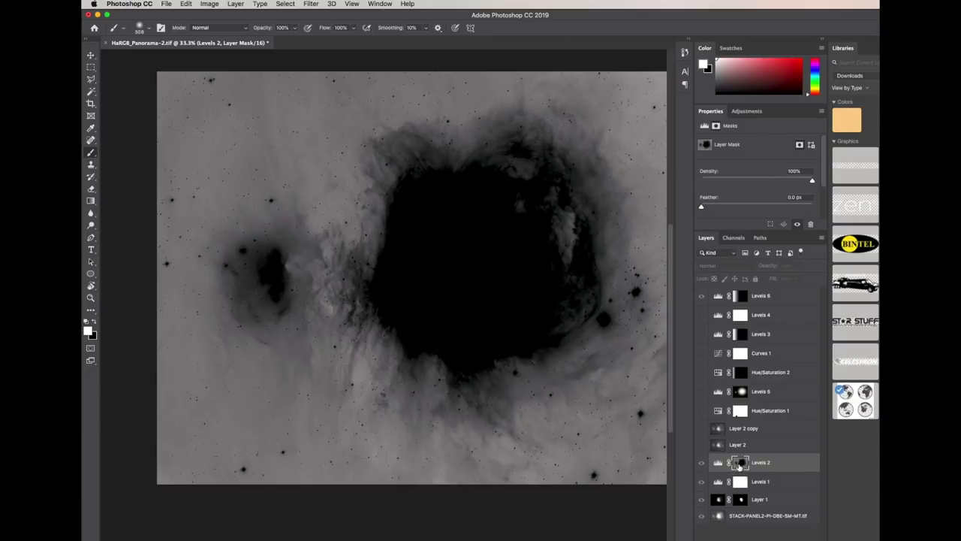
{"action": "left_click", "coordinate": [740, 463], "text": "alt"}
Compare the image with and without Levels 2, ending with it visible
{"action": "left_click", "coordinate": [703, 464]}
{"action": "left_click", "coordinate": [702, 464]}
{"action": "left_click", "coordinate": [702, 463]}
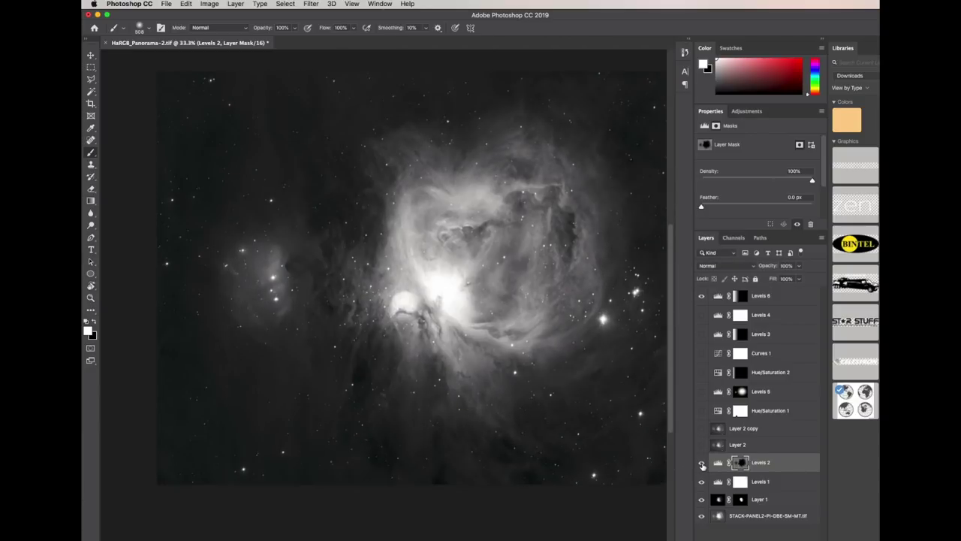
{"action": "left_click", "coordinate": [702, 464]}
{"action": "left_click", "coordinate": [702, 463]}
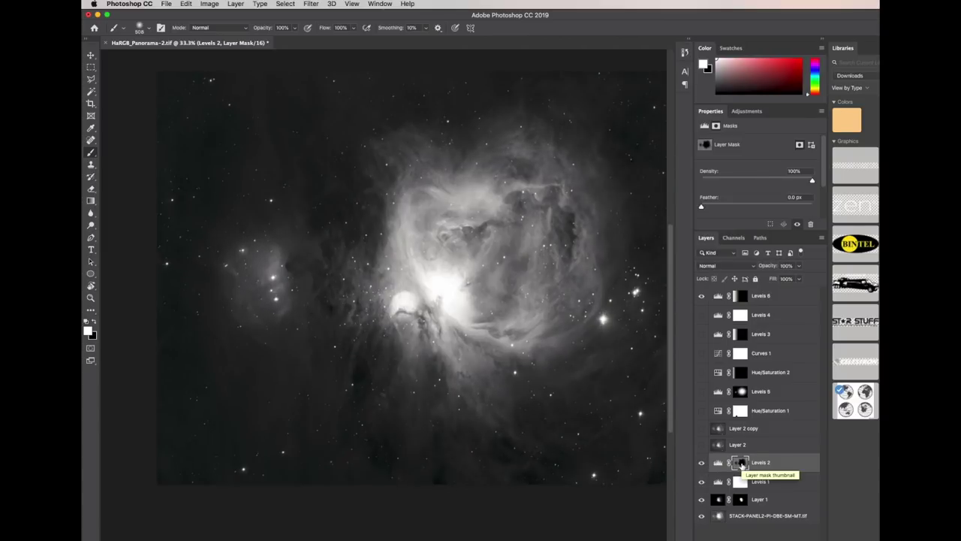
Delete the Levels 2 layer mask and toggle the layer to compare the result
{"action": "right_click", "coordinate": [742, 464]}
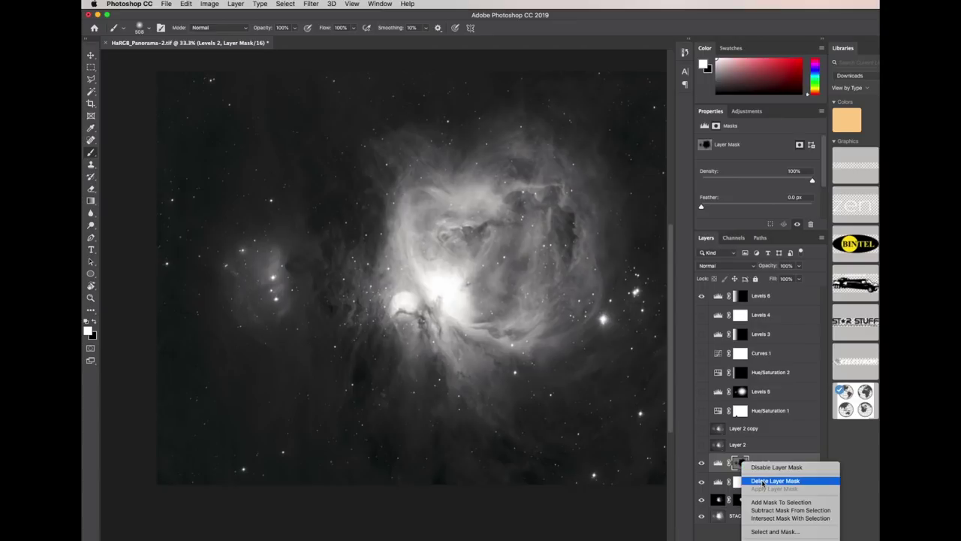
{"action": "left_click", "coordinate": [764, 481]}
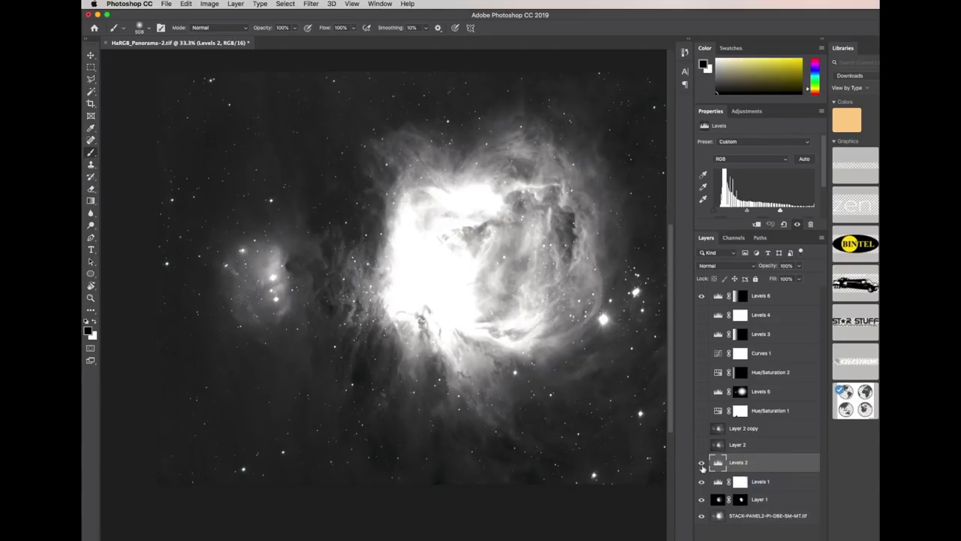
{"action": "left_click", "coordinate": [703, 463]}
{"action": "left_click", "coordinate": [702, 463]}
{"action": "left_click", "coordinate": [702, 463]}
{"action": "left_click", "coordinate": [703, 463]}
{"action": "left_click", "coordinate": [702, 463]}
{"action": "left_click", "coordinate": [702, 463]}
{"action": "left_click", "coordinate": [702, 464]}
Paste the base nebula image into the Levels 2 mask
{"action": "left_click", "coordinate": [703, 464]}
{"action": "left_click", "coordinate": [719, 516]}
{"action": "left_click", "coordinate": [719, 517], "text": "super"}
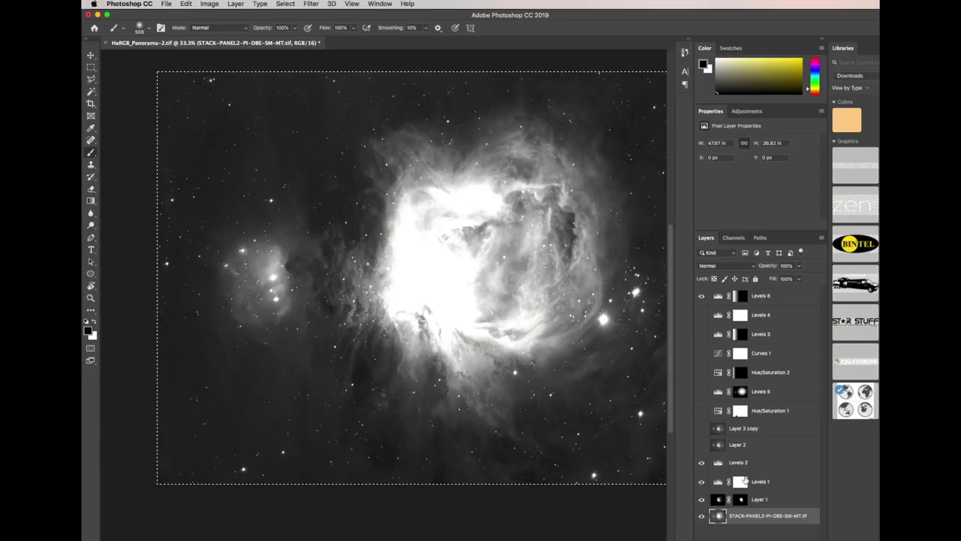
{"action": "left_click", "coordinate": [741, 463], "text": "alt"}
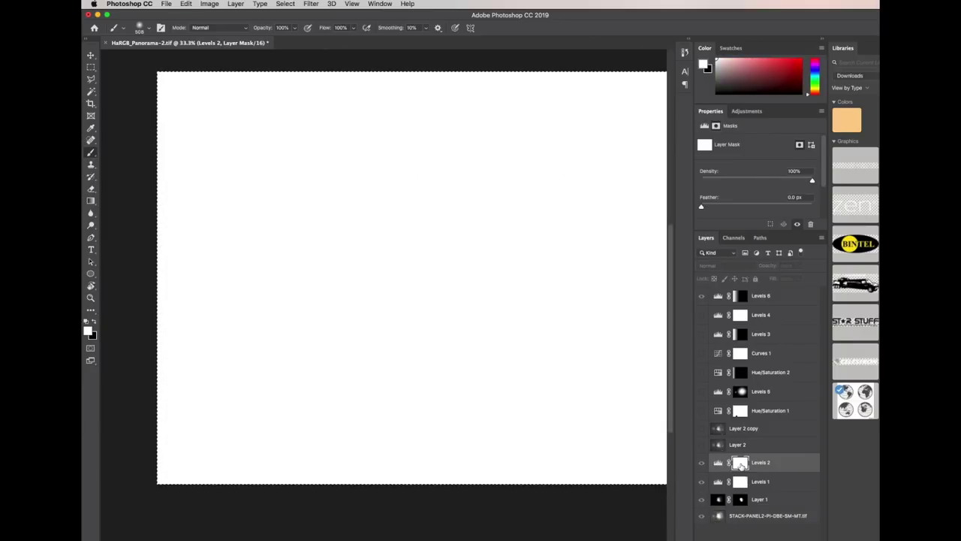
{"action": "key", "text": "super+v"}
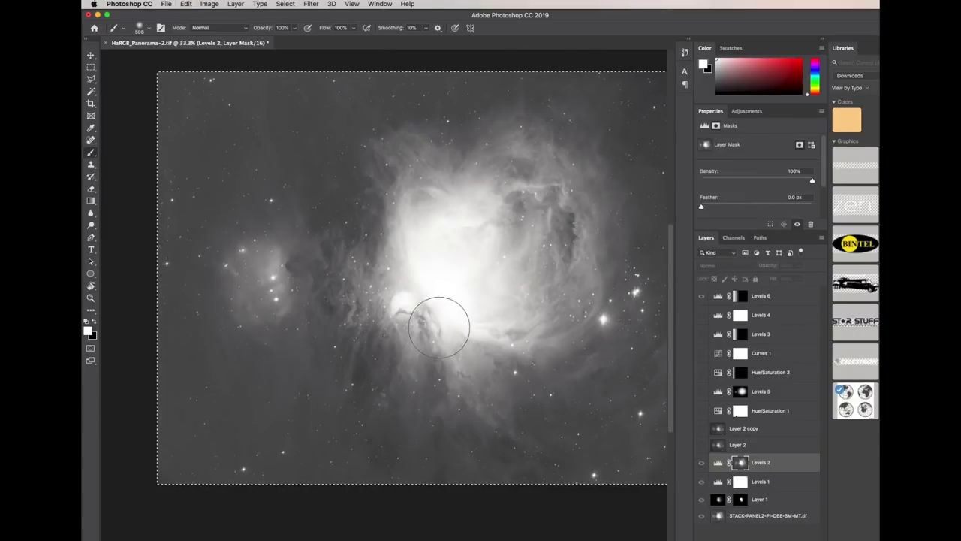
Invert the mask and darken its midtones with Image > Adjustments > Levels
{"action": "key", "text": "super+i"}
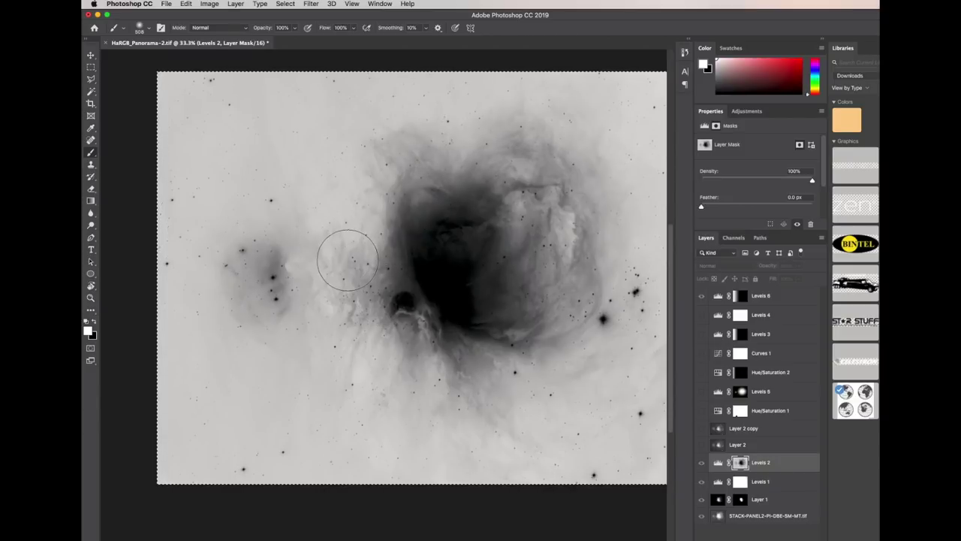
{"action": "left_click", "coordinate": [209, 4]}
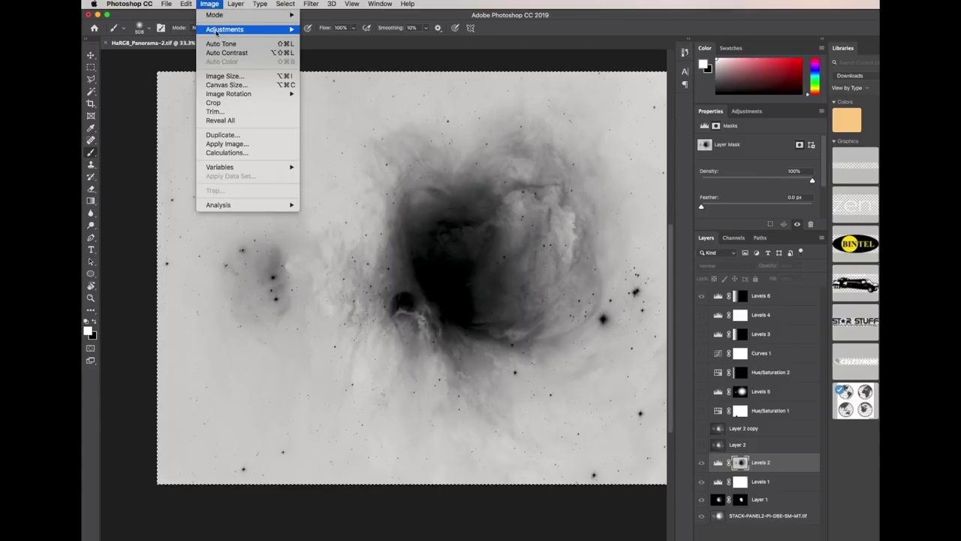
{"action": "mouse_move", "coordinate": [217, 33]}
{"action": "left_click", "coordinate": [335, 42]}
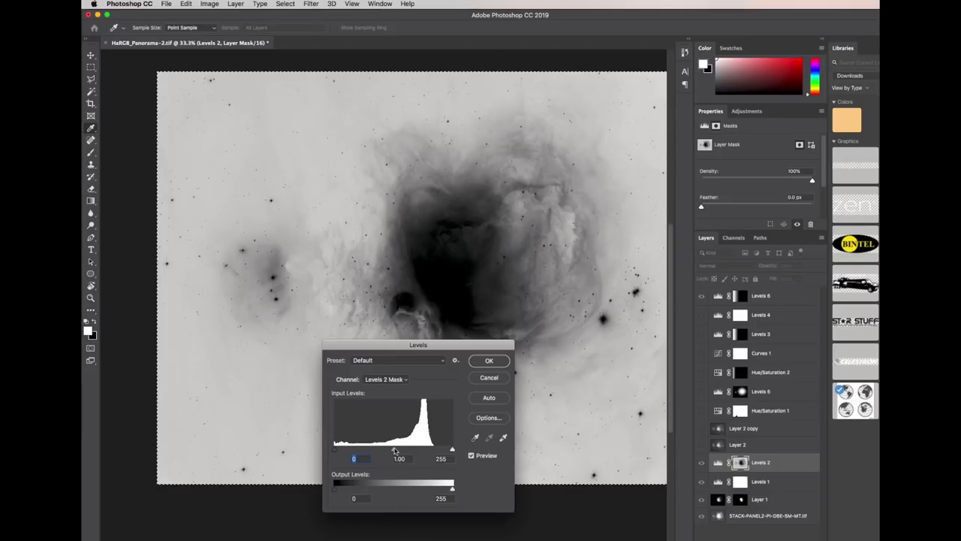
{"action": "left_click_drag", "start_coordinate": [395, 451], "coordinate": [445, 449]}
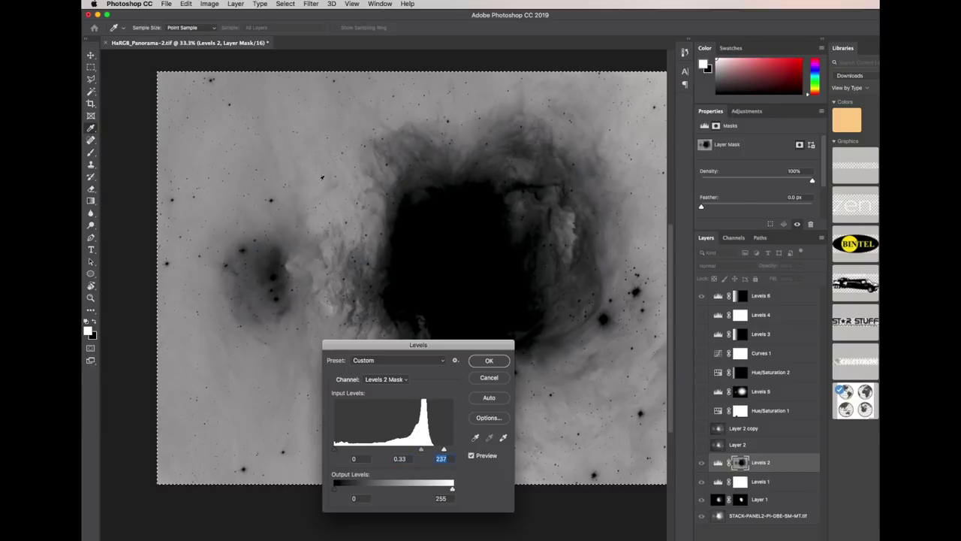
{"action": "key", "text": "Return"}
{"action": "key", "text": "b"}
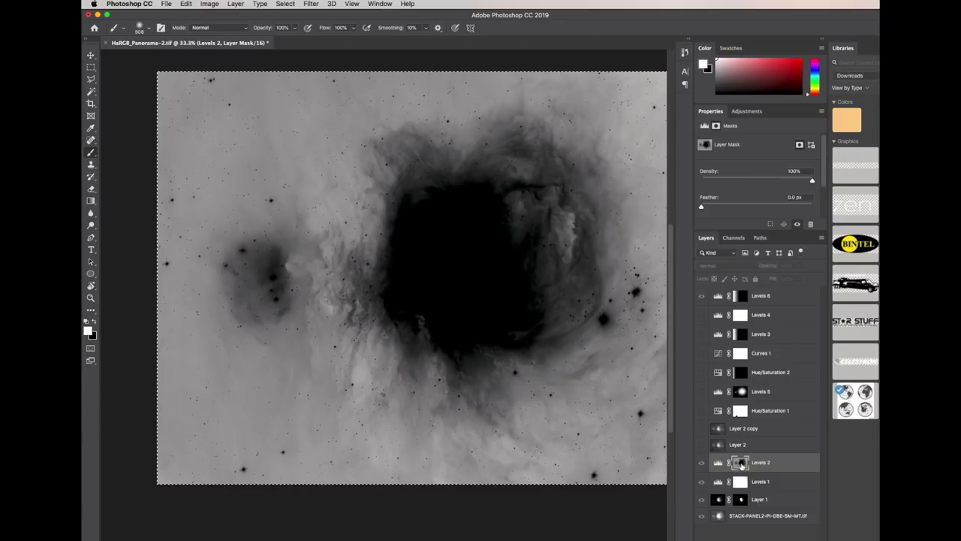
Return to the normal view, toggle Levels 2 to compare, then clear the selection
{"action": "left_click", "coordinate": [741, 464], "text": "alt"}
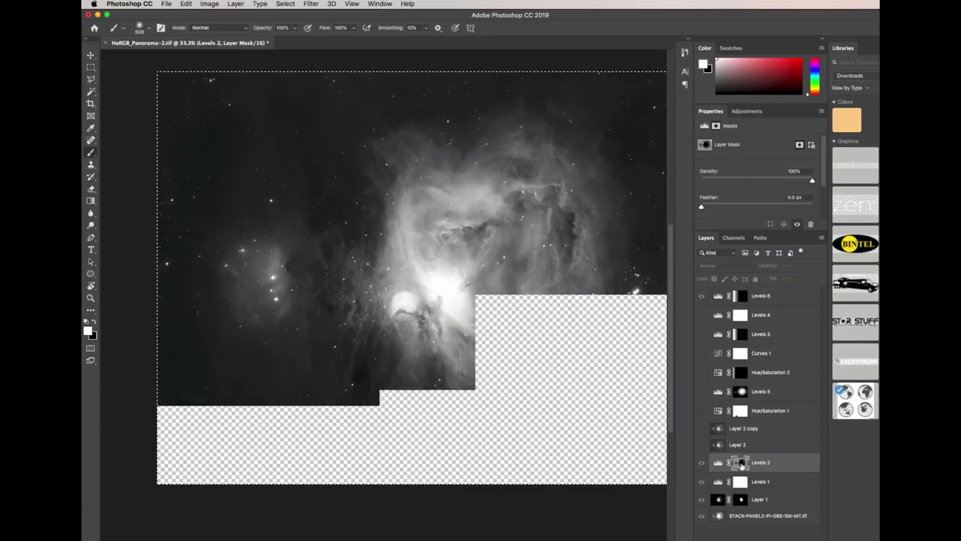
{"action": "left_click", "coordinate": [701, 464]}
{"action": "left_click", "coordinate": [701, 465]}
{"action": "left_click", "coordinate": [702, 464]}
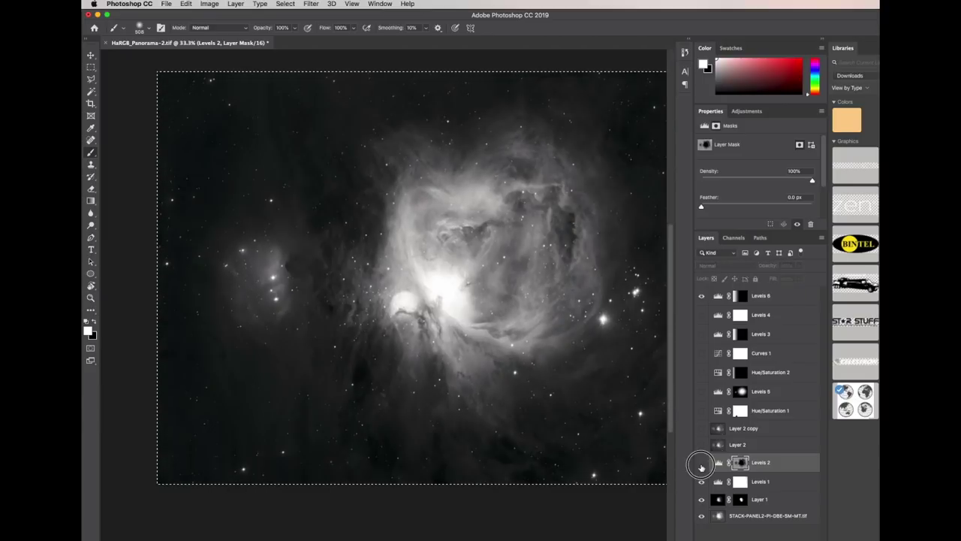
{"action": "left_click", "coordinate": [702, 464]}
{"action": "left_click", "coordinate": [702, 464]}
{"action": "left_click", "coordinate": [701, 464]}
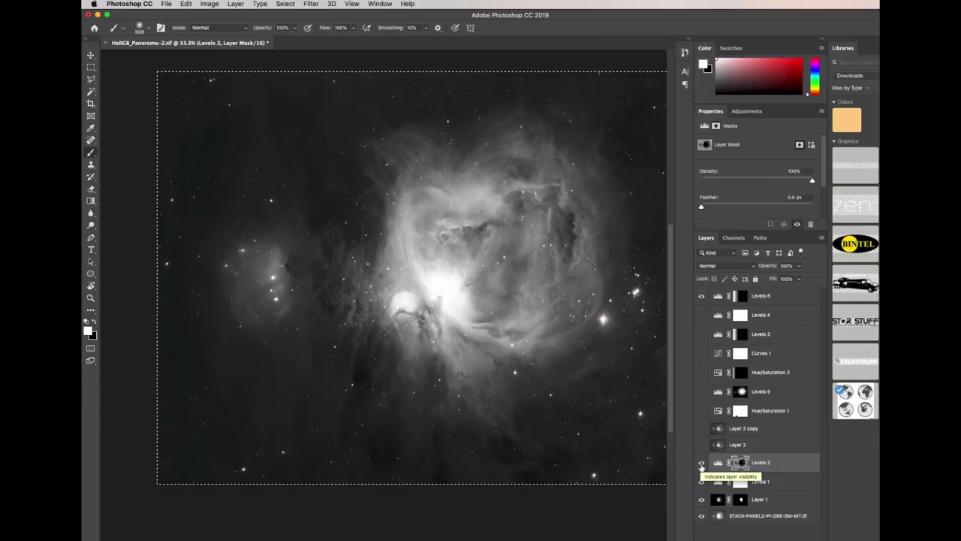
{"action": "key", "text": "super+z"}
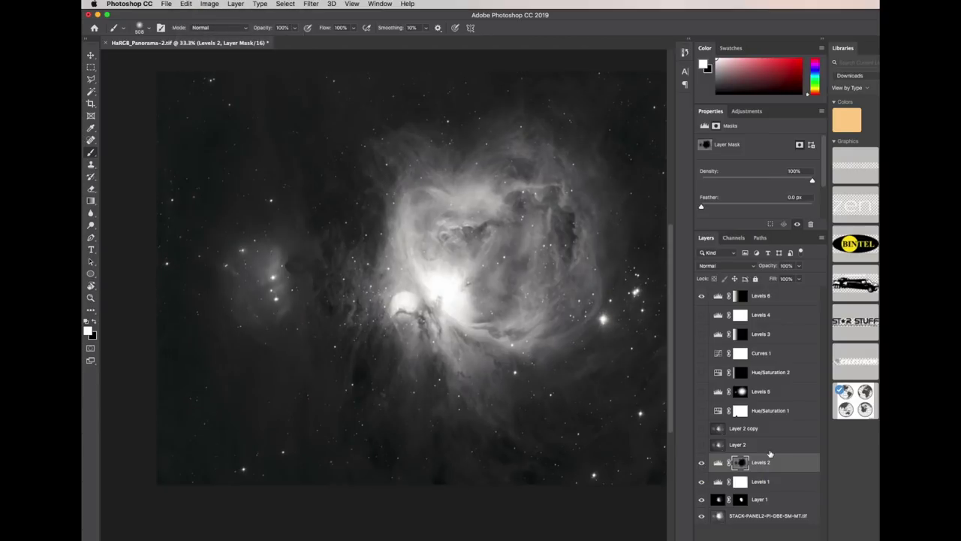
Show Layer 2, select it, and set its blend mode to Normal
{"action": "left_click", "coordinate": [701, 444]}
{"action": "left_click", "coordinate": [721, 446]}
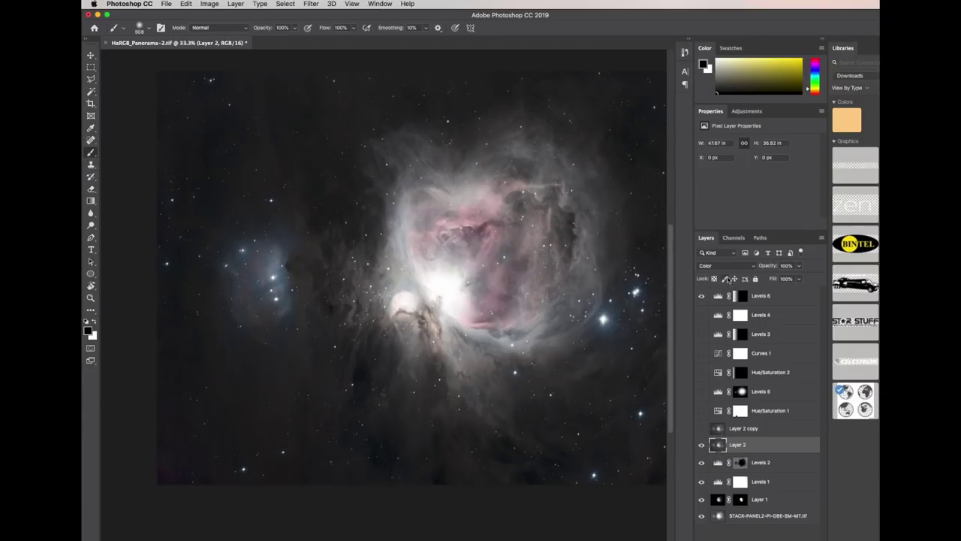
{"action": "left_click", "coordinate": [722, 266]}
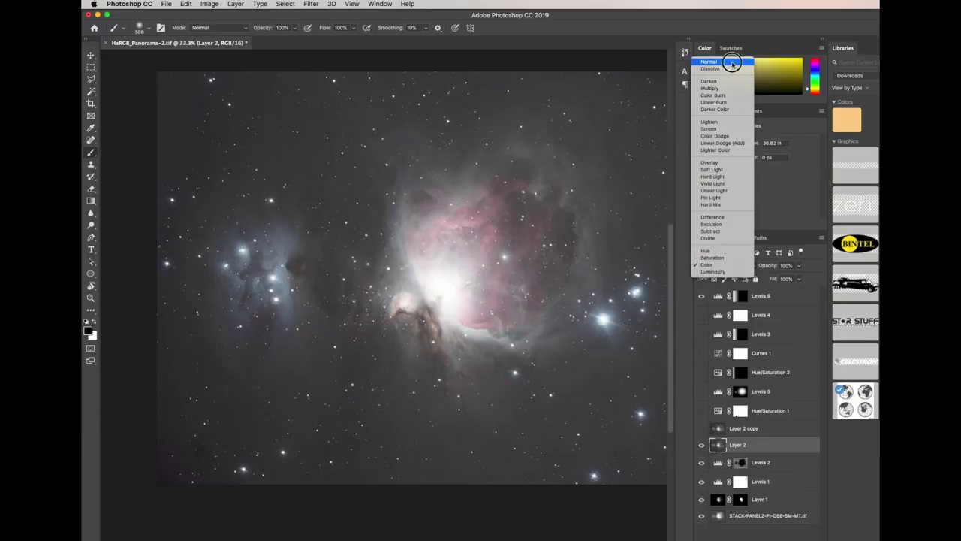
{"action": "left_click", "coordinate": [723, 63]}
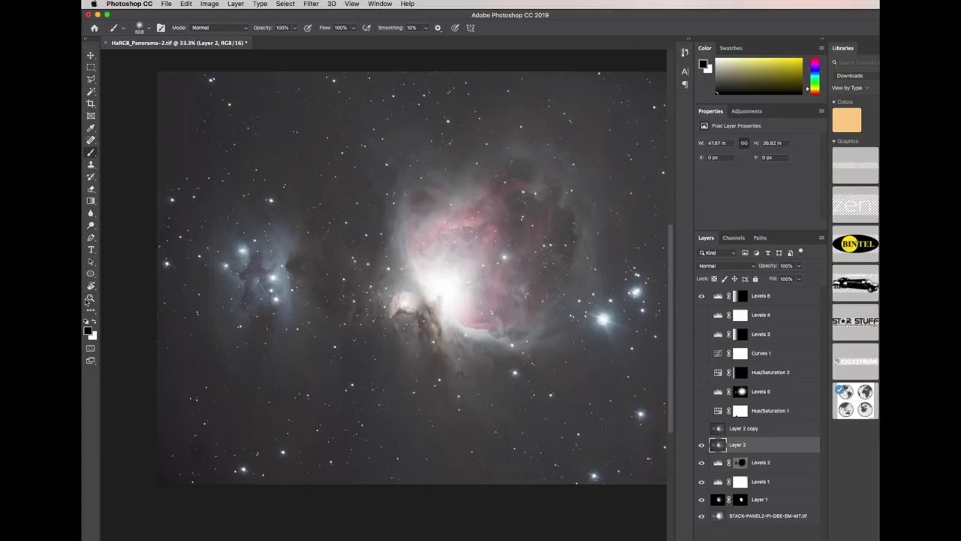
Zoom the view to 200% and scroll to the dark specks
{"action": "left_click", "coordinate": [90, 298]}
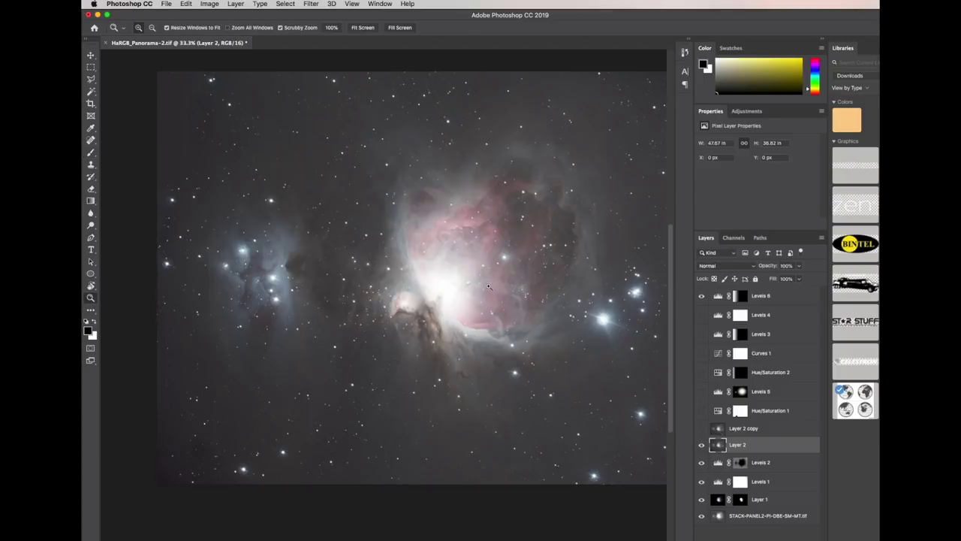
{"action": "left_click", "coordinate": [358, 272]}
{"action": "left_click", "coordinate": [359, 272]}
{"action": "left_click", "coordinate": [358, 273]}
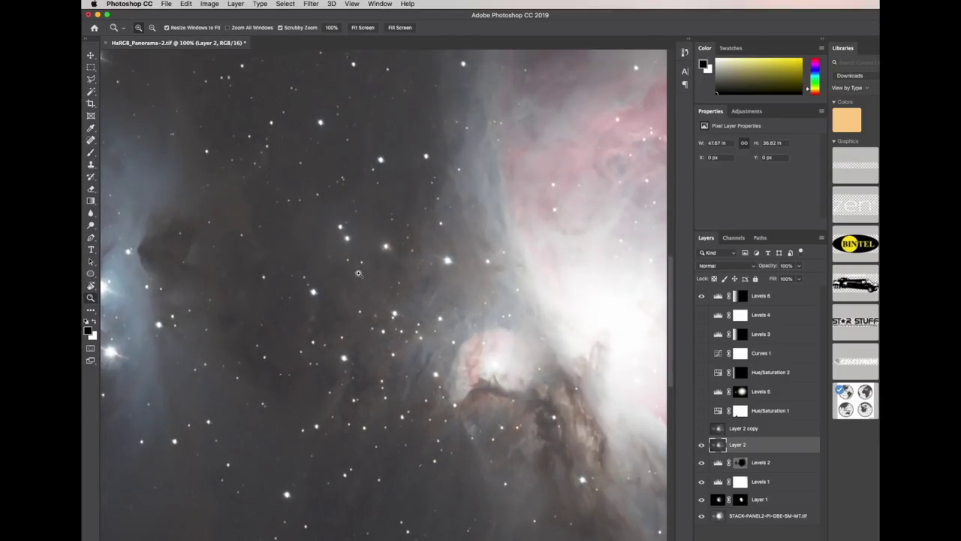
{"action": "left_click", "coordinate": [358, 272]}
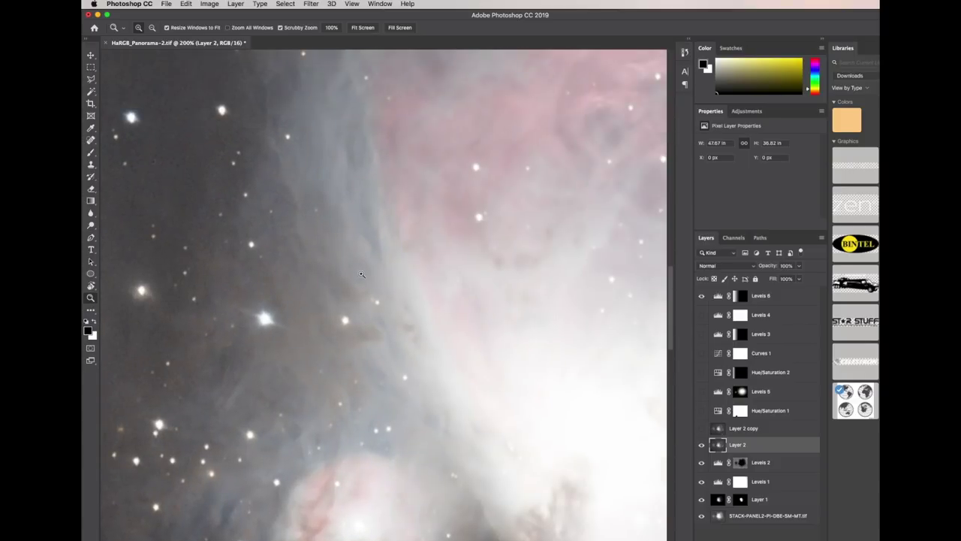
{"action": "scroll", "coordinate": [362, 274], "scroll_direction": "up", "scroll_amount": 2}
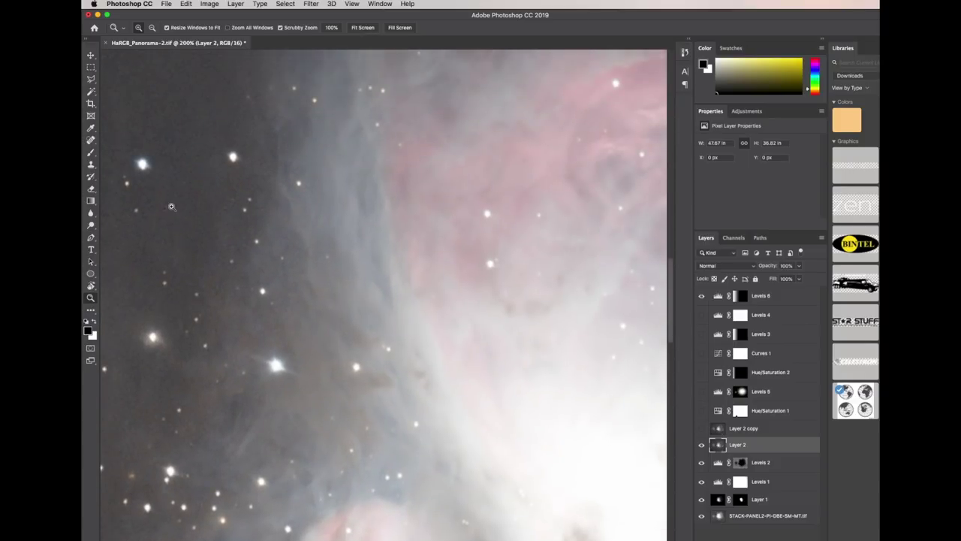
{"action": "scroll", "coordinate": [390, 234], "scroll_direction": "right", "scroll_amount": 10}
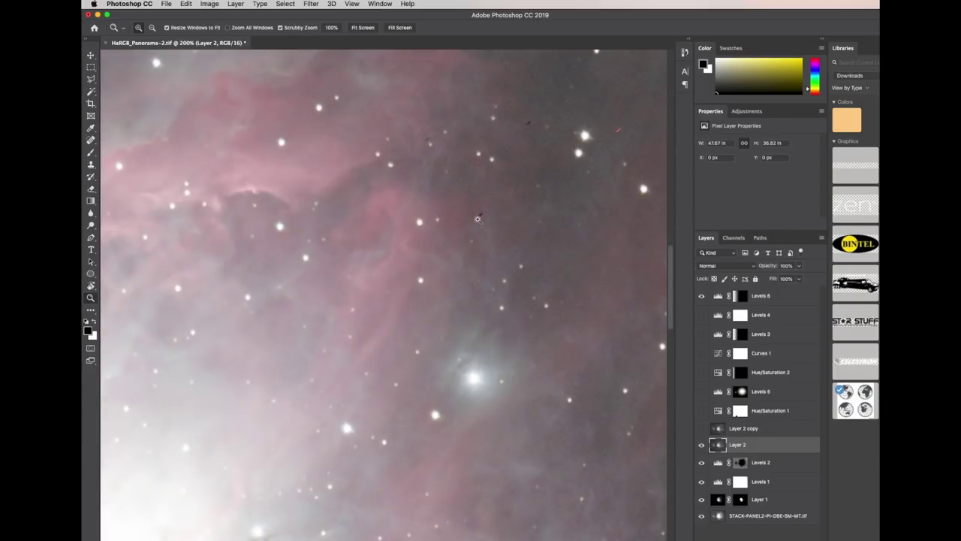
{"action": "scroll", "coordinate": [519, 140], "scroll_direction": "right", "scroll_amount": 9}
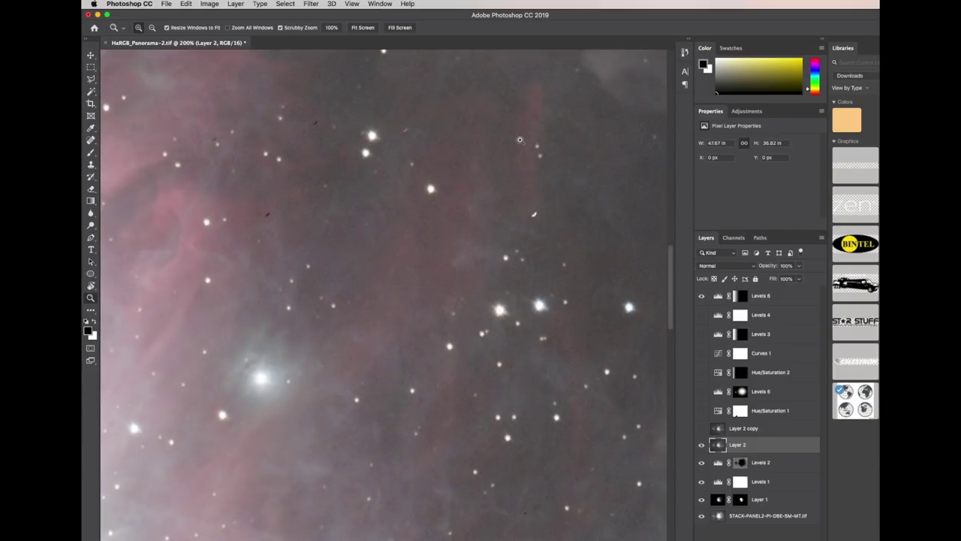
{"action": "scroll", "coordinate": [519, 140], "scroll_direction": "left", "scroll_amount": 4}
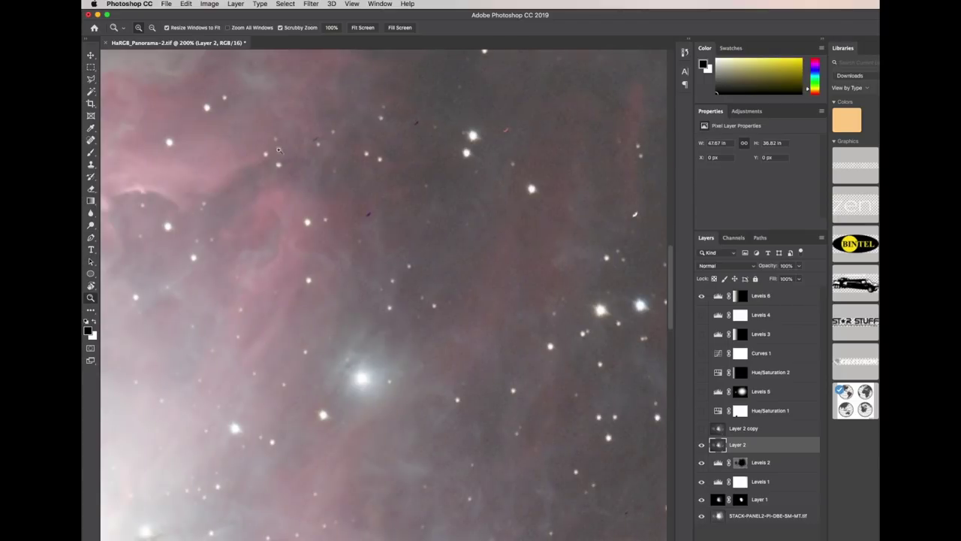
Heal three small dark specks with the Spot Healing Brush
{"action": "left_click", "coordinate": [90, 140]}
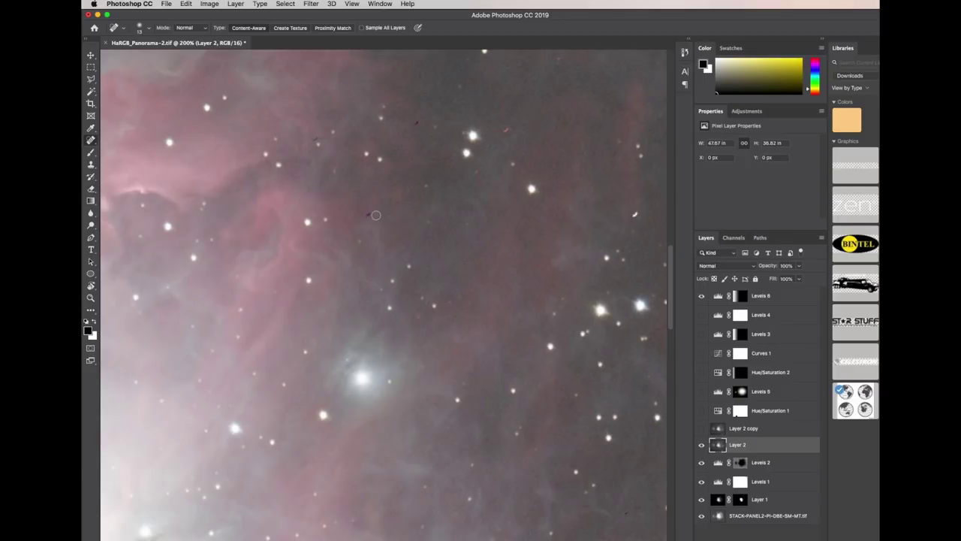
{"action": "left_click", "coordinate": [368, 214]}
{"action": "left_click", "coordinate": [417, 123]}
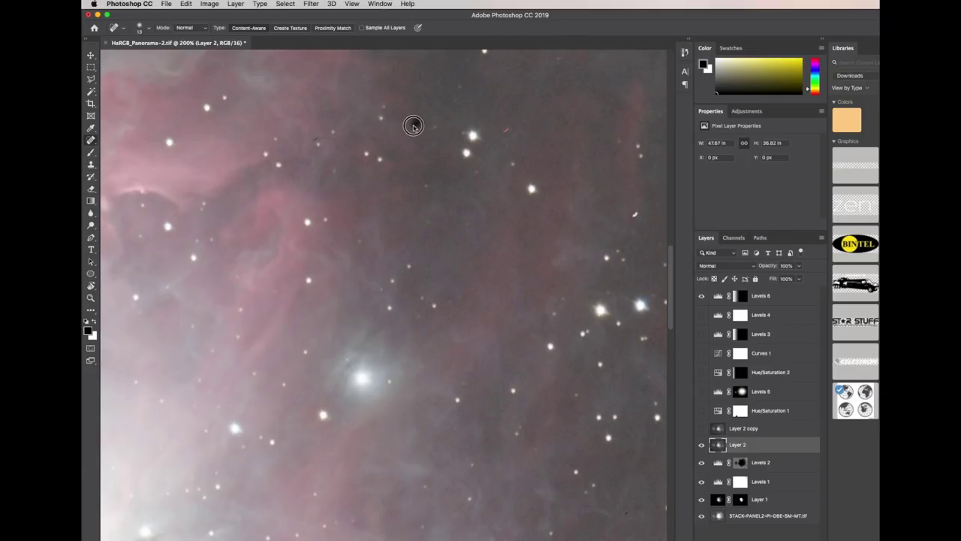
{"action": "left_click", "coordinate": [507, 131]}
Zoom back out to view the whole nebula
{"action": "left_click", "coordinate": [91, 298]}
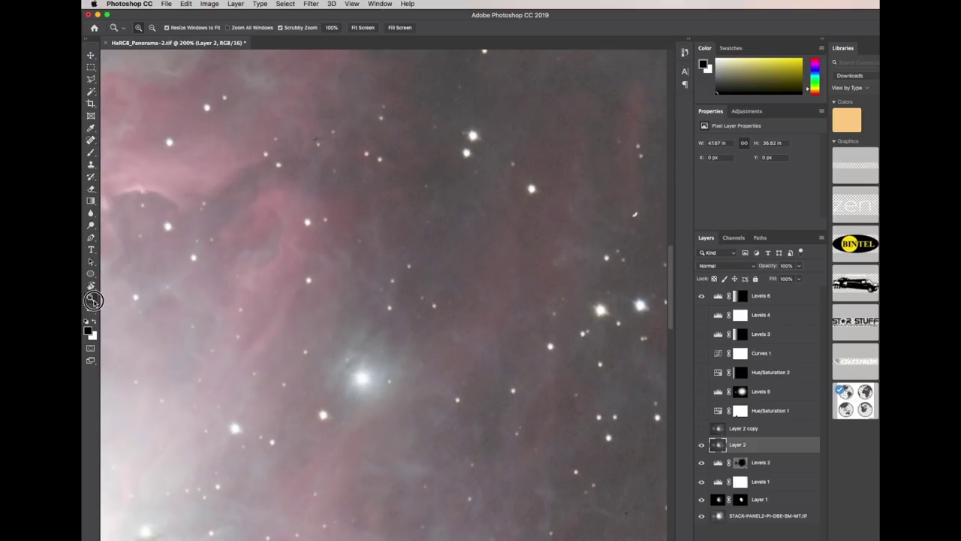
{"action": "left_click", "coordinate": [361, 296], "text": "alt"}
{"action": "left_click", "coordinate": [361, 296], "text": "alt"}
{"action": "left_click", "coordinate": [361, 296], "text": "alt"}
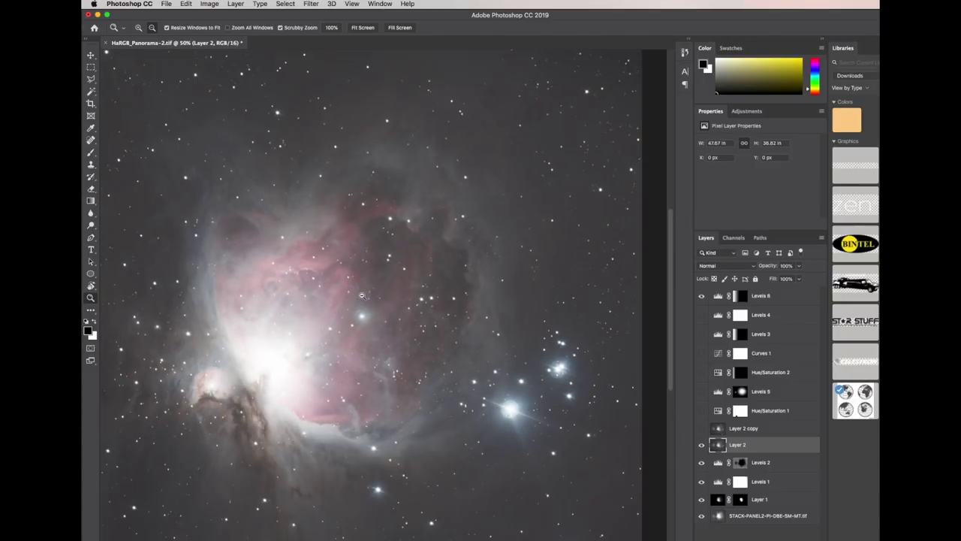
{"action": "left_click", "coordinate": [368, 307], "text": "alt"}
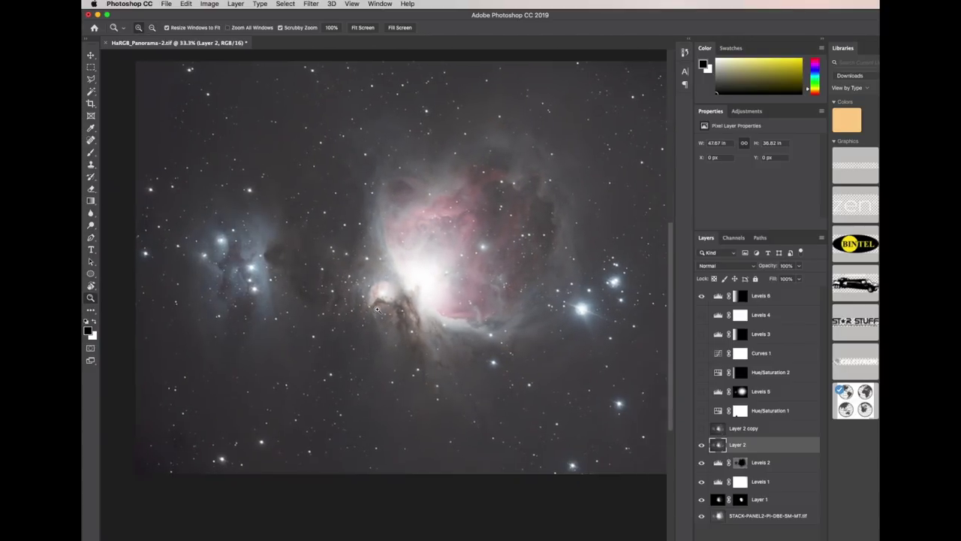
Try Color blend mode on Layer 2, inspect it at 100%, then switch back to Normal
{"action": "scroll", "coordinate": [374, 308], "scroll_direction": "up", "scroll_amount": 1}
{"action": "scroll", "coordinate": [375, 308], "scroll_direction": "left", "scroll_amount": 1}
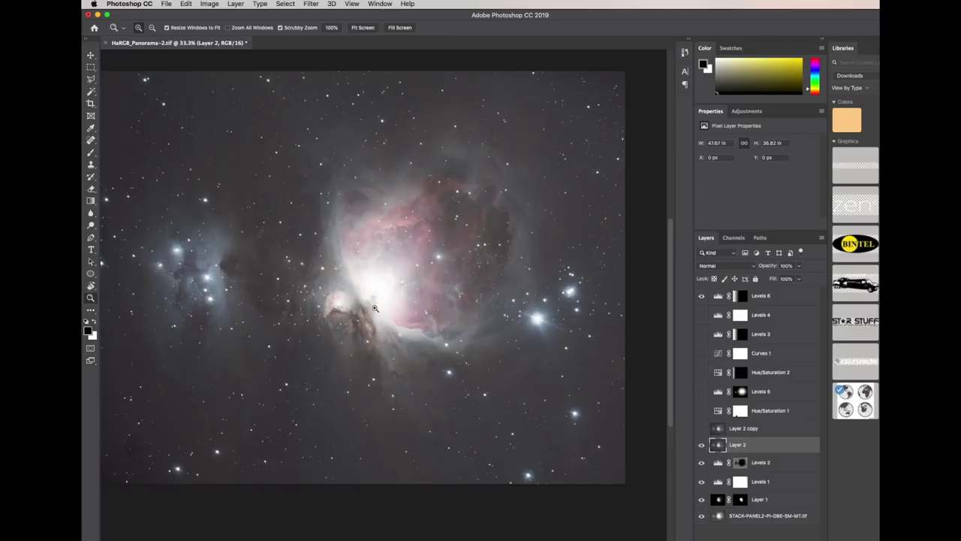
{"action": "scroll", "coordinate": [375, 308], "scroll_direction": "left", "scroll_amount": 1}
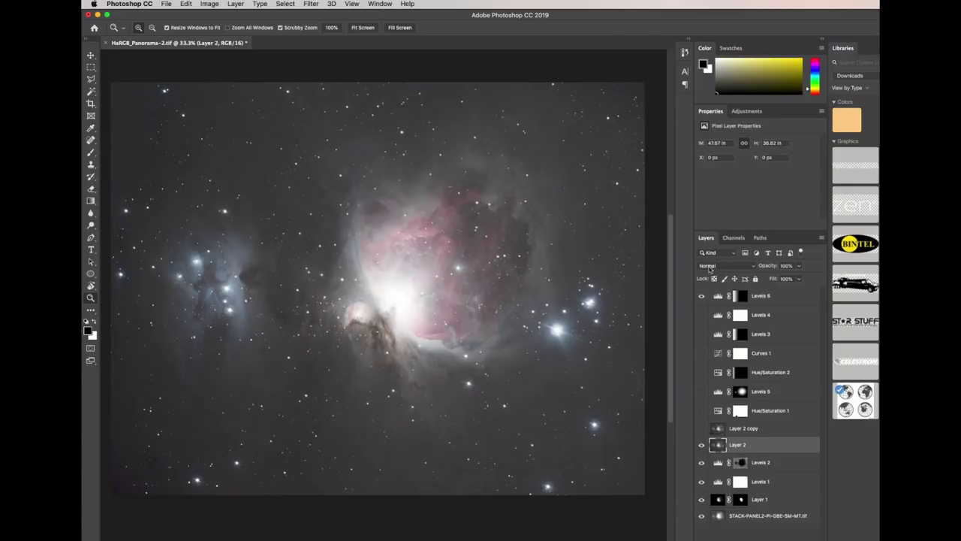
{"action": "left_click", "coordinate": [710, 267]}
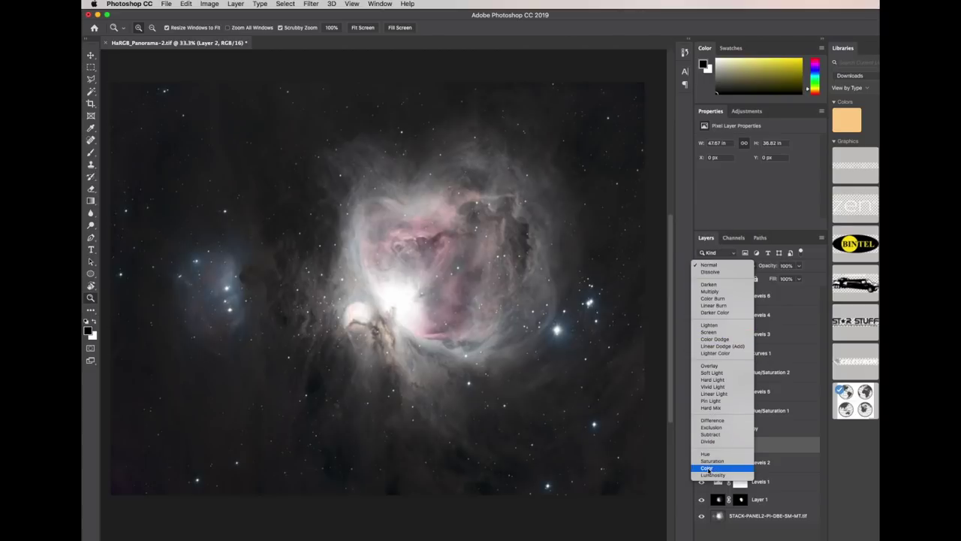
{"action": "left_click", "coordinate": [707, 468]}
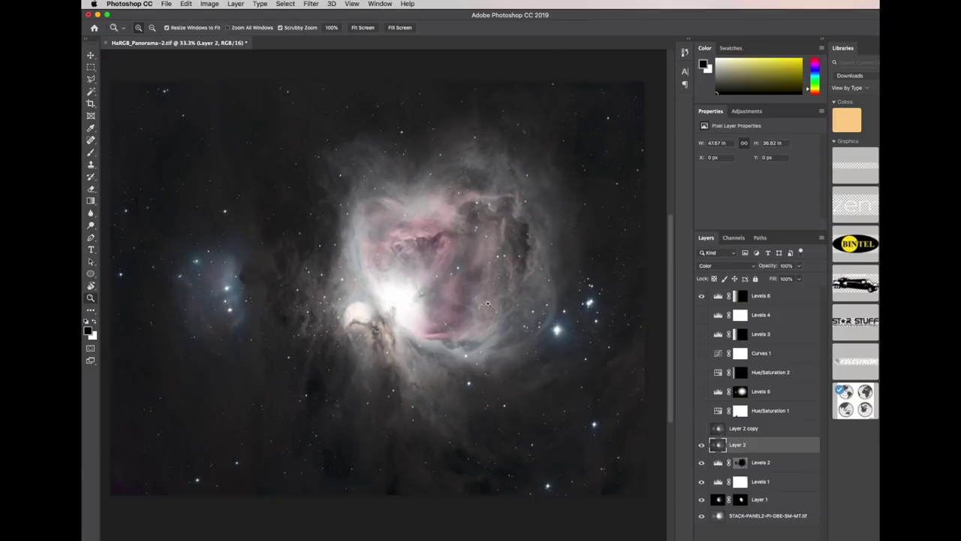
{"action": "left_click_drag", "start_coordinate": [482, 296], "coordinate": [482, 295]}
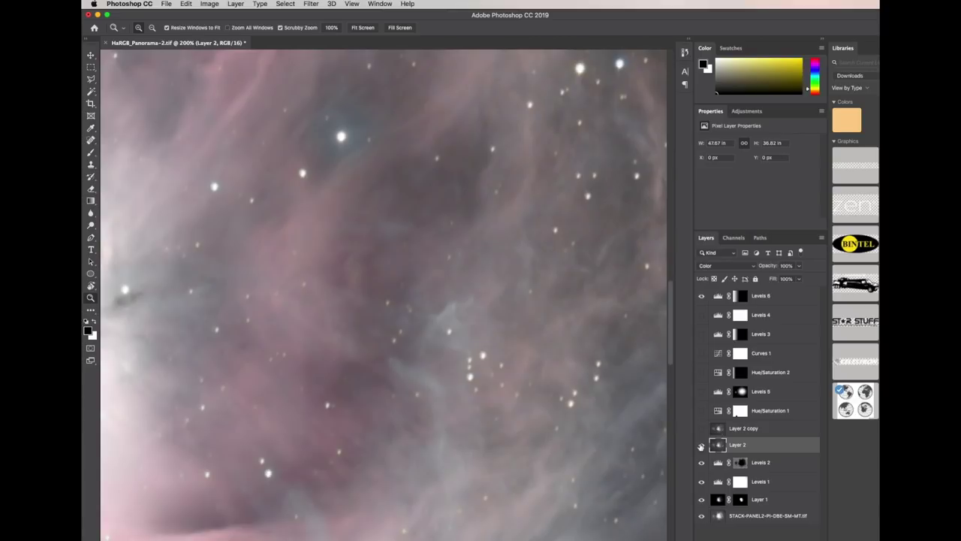
{"action": "left_click", "coordinate": [725, 267]}
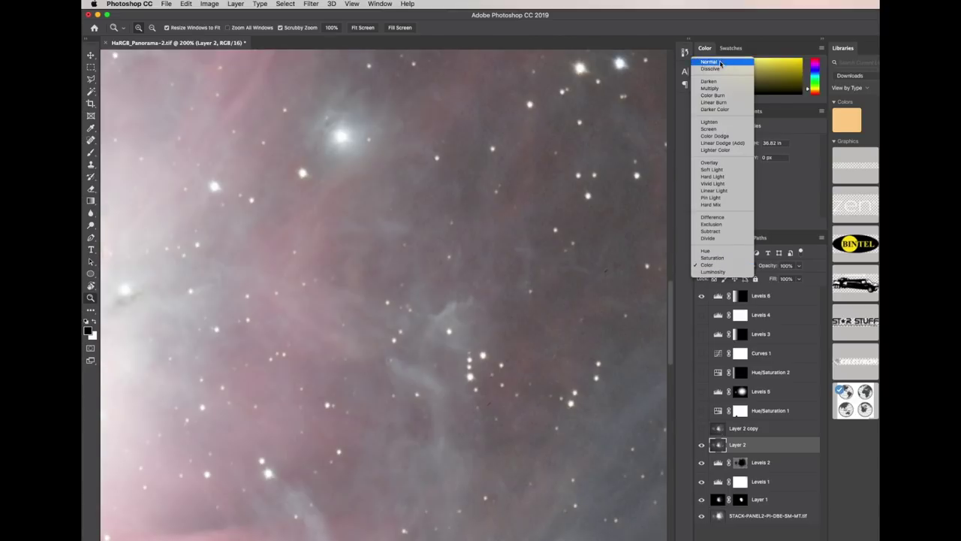
{"action": "left_click", "coordinate": [719, 63]}
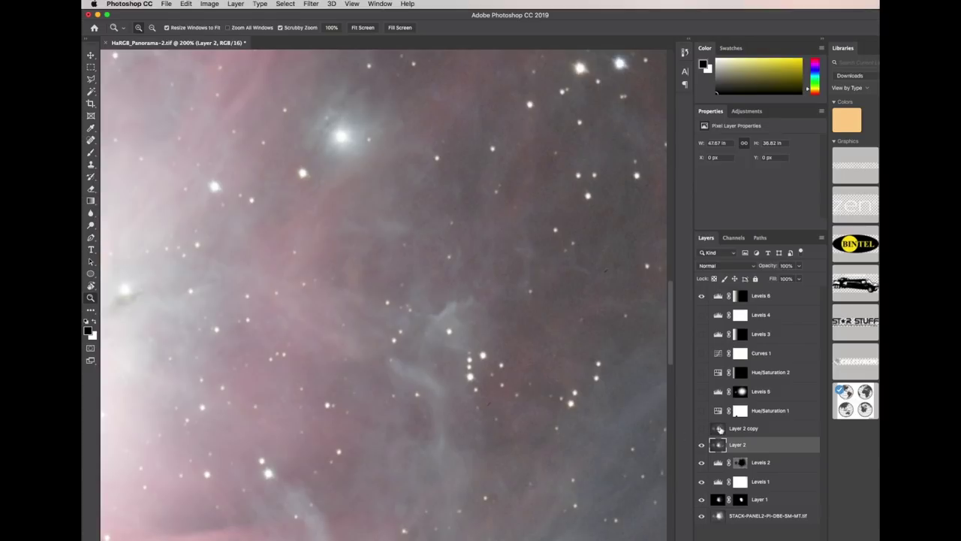
Hide Layer 2 and select Layer 2 copy, closing the Filter menu unused
{"action": "left_click", "coordinate": [701, 444]}
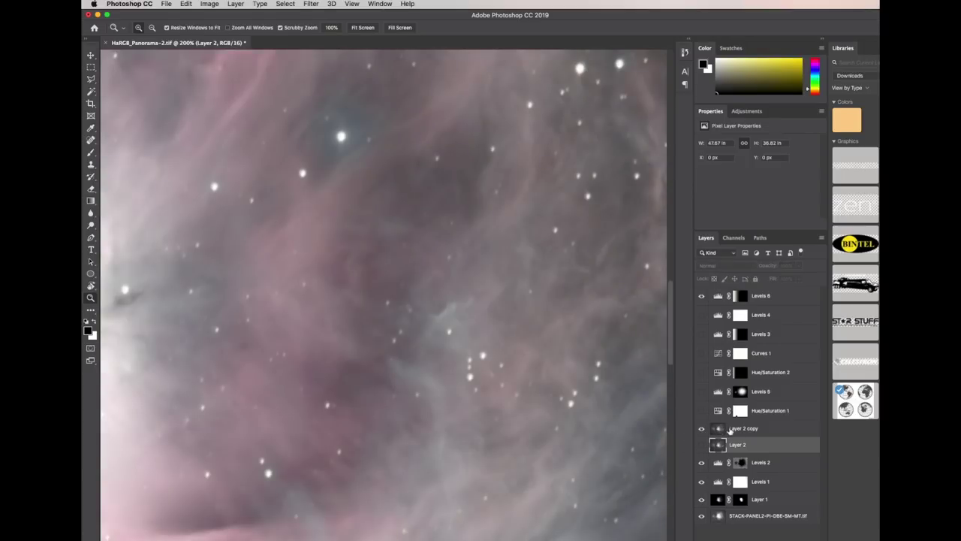
{"action": "left_click", "coordinate": [732, 428]}
{"action": "left_click", "coordinate": [313, 5]}
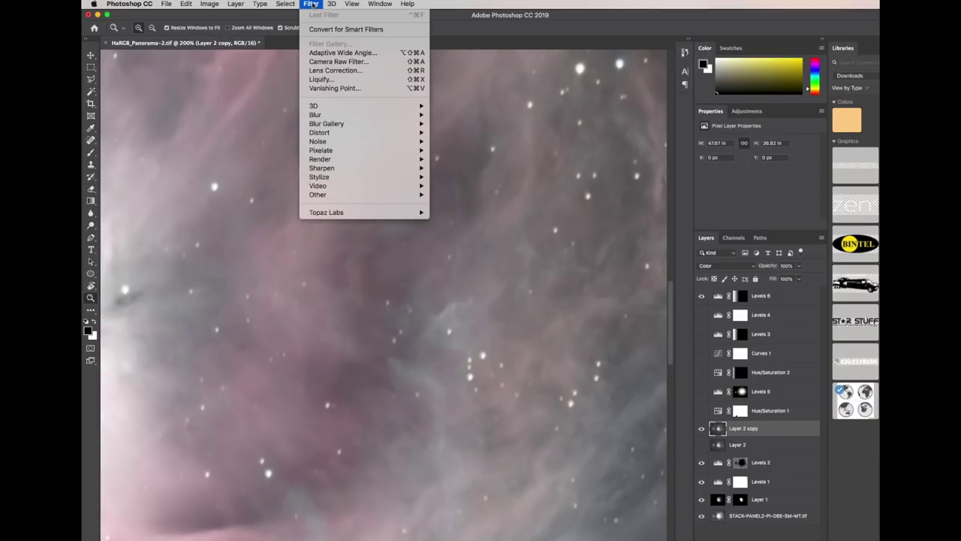
{"action": "mouse_move", "coordinate": [353, 211]}
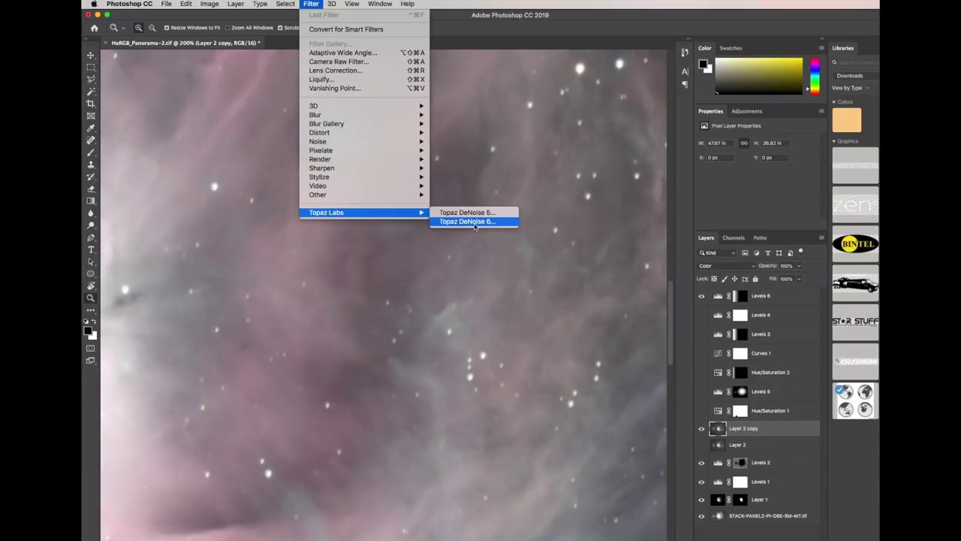
{"action": "left_click", "coordinate": [378, 278]}
Swap visibility between the layers, leave only Layer 2 copy showing, and zoom out to 33.3%
{"action": "left_click", "coordinate": [701, 428]}
{"action": "left_click", "coordinate": [701, 445]}
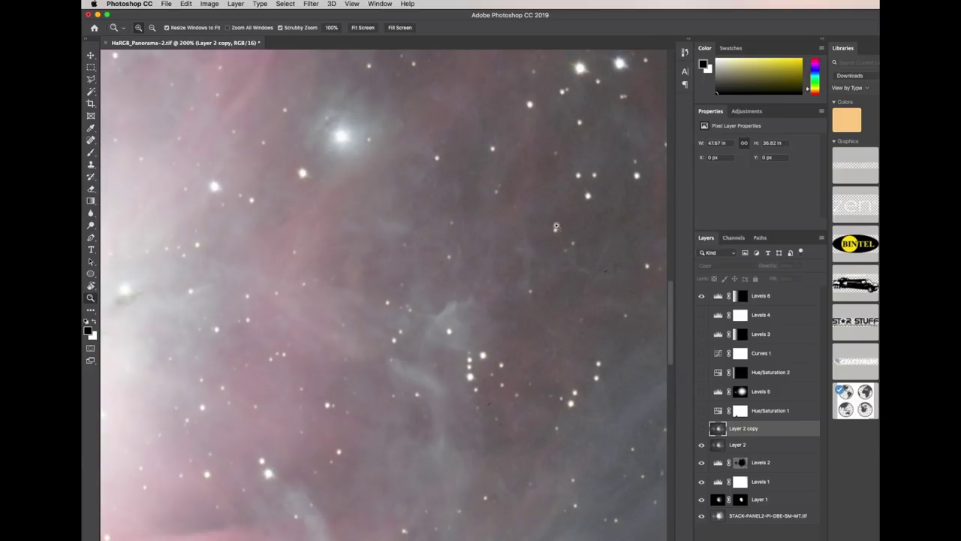
{"action": "left_click", "coordinate": [701, 445]}
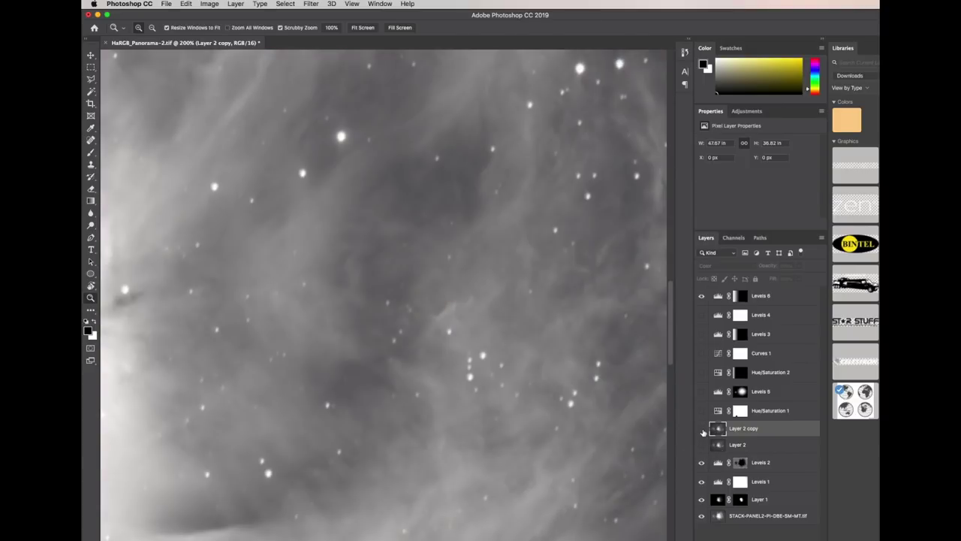
{"action": "left_click", "coordinate": [701, 428]}
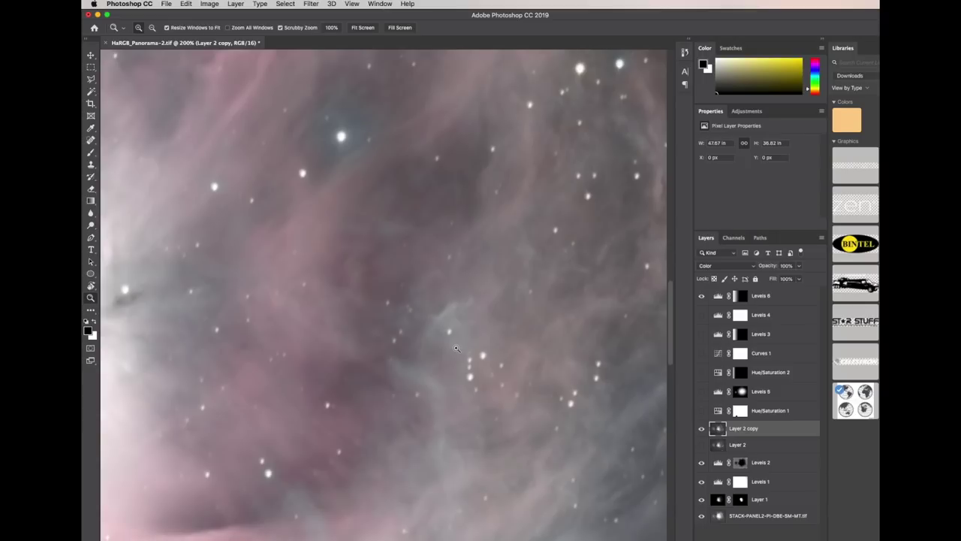
{"action": "left_click", "coordinate": [413, 316]}
{"action": "left_click_drag", "start_coordinate": [413, 317], "coordinate": [415, 319]}
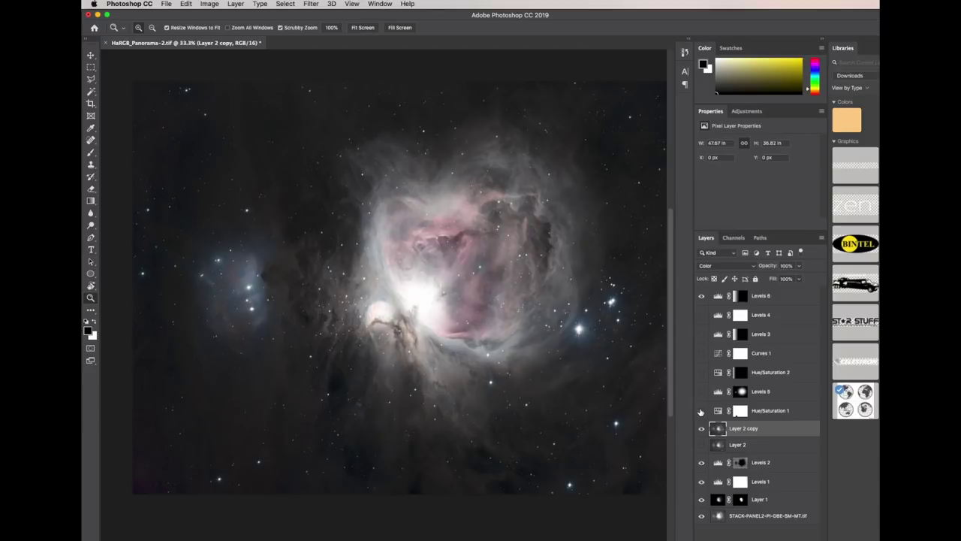
Turn on Hue/Saturation 1, compare it on and off, and set saturation to +56
{"action": "left_click", "coordinate": [718, 411]}
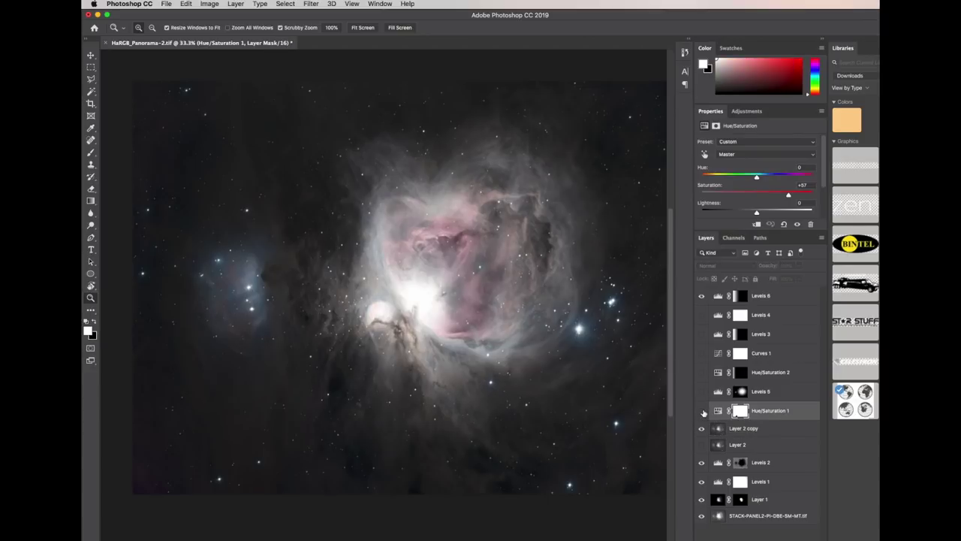
{"action": "left_click", "coordinate": [701, 410]}
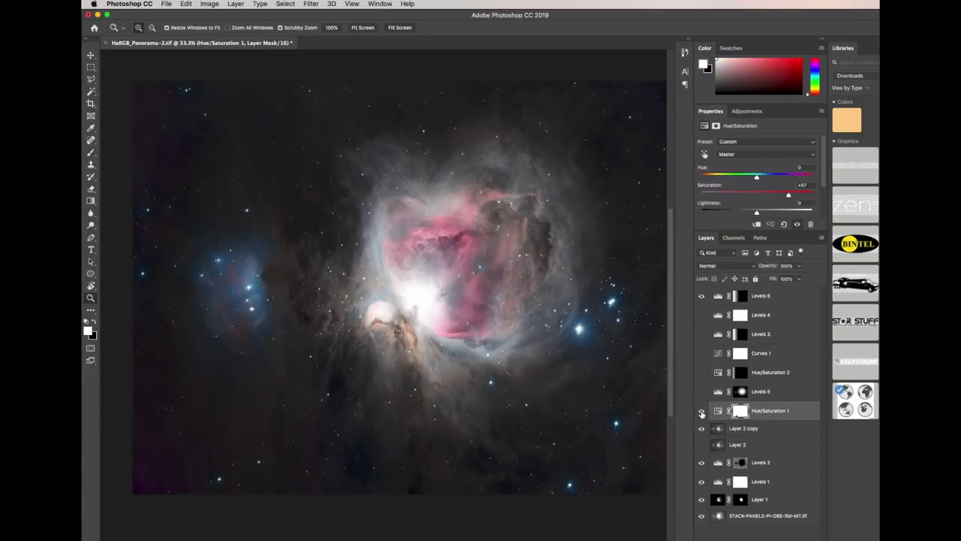
{"action": "left_click", "coordinate": [701, 411]}
{"action": "left_click", "coordinate": [702, 410]}
{"action": "left_click_drag", "start_coordinate": [788, 197], "coordinate": [805, 195]}
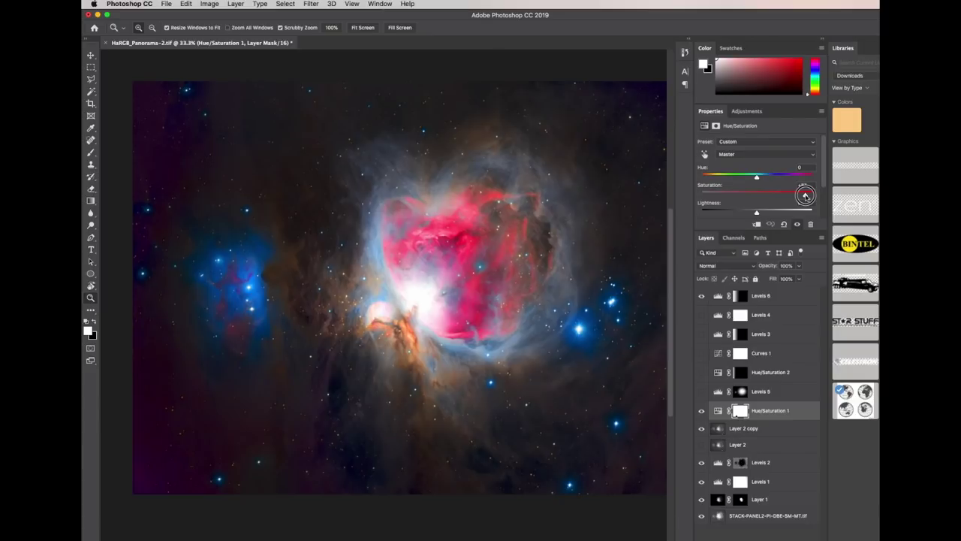
{"action": "left_click_drag", "start_coordinate": [805, 195], "coordinate": [803, 195]}
{"action": "left_click_drag", "start_coordinate": [802, 197], "coordinate": [788, 195]}
Switch from Photoshop to PixInsight
{"action": "scroll", "coordinate": [432, 241], "scroll_direction": "right", "scroll_amount": 2}
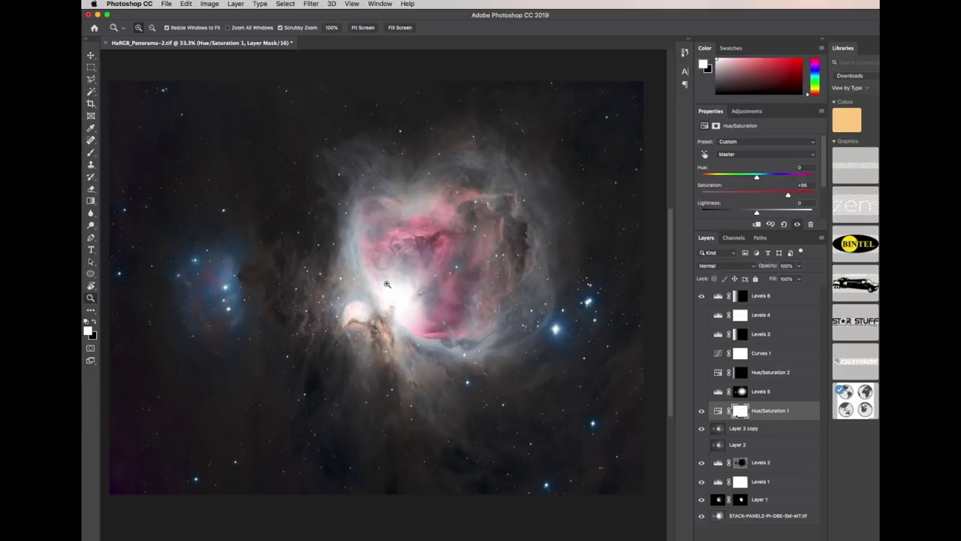
{"action": "key", "text": "super+Tab"}
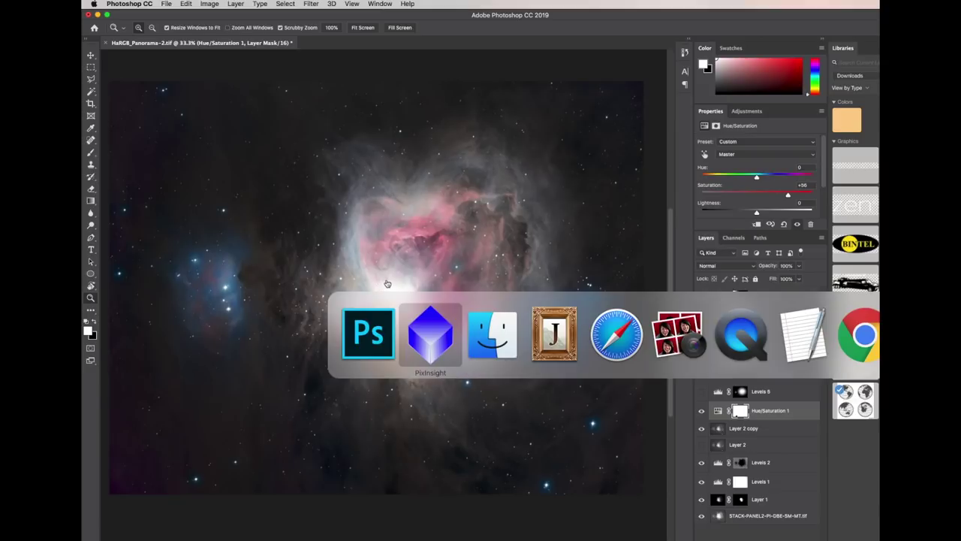
{"action": "left_click", "coordinate": [431, 334]}
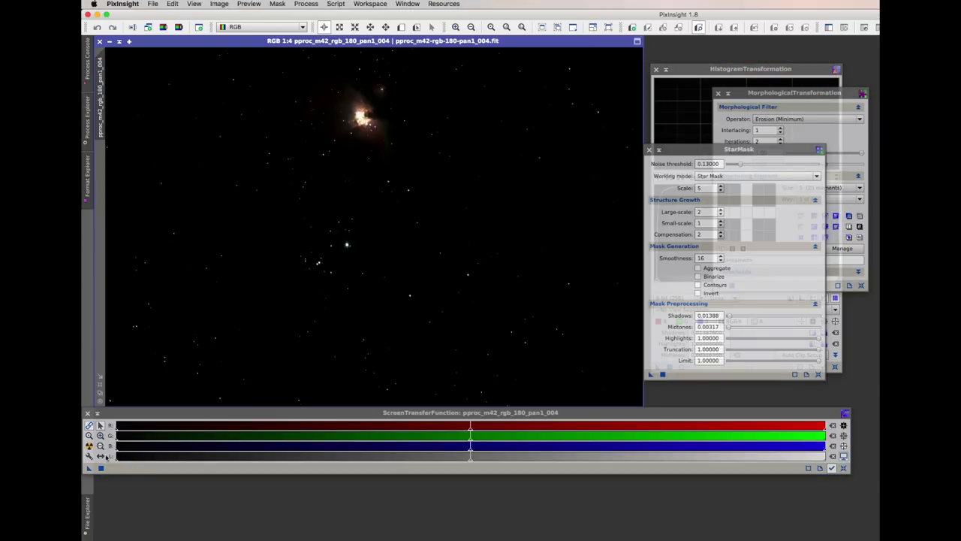
Auto-stretch the pproc_m42_rgb_180_pan1_004 display, then zoom out and back in
{"action": "left_click", "coordinate": [88, 446]}
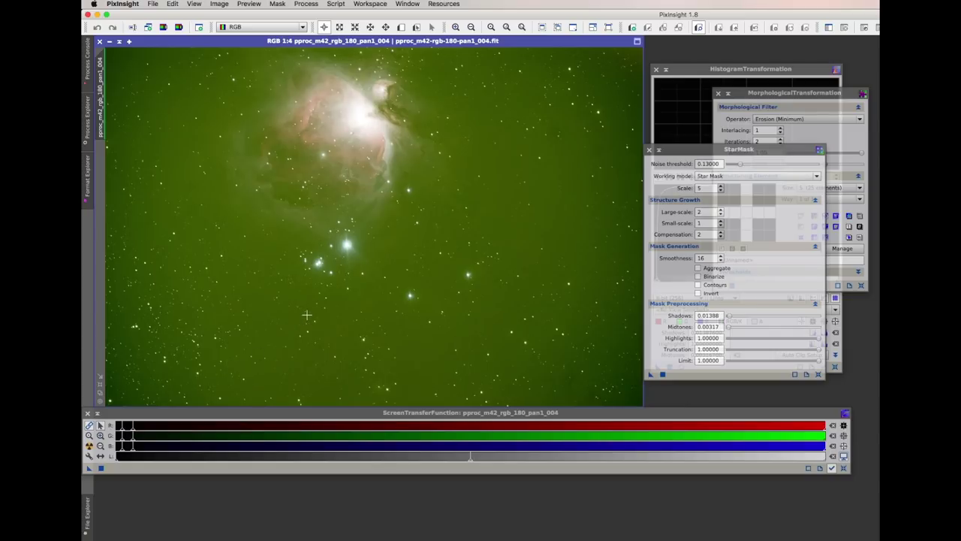
{"action": "key", "text": "super+minus"}
{"action": "key", "text": "super+plus"}
Run ColorCalibration on pproc_m42_rgb_180_pan1_004 by dragging its instance onto the image
{"action": "left_click", "coordinate": [307, 4]}
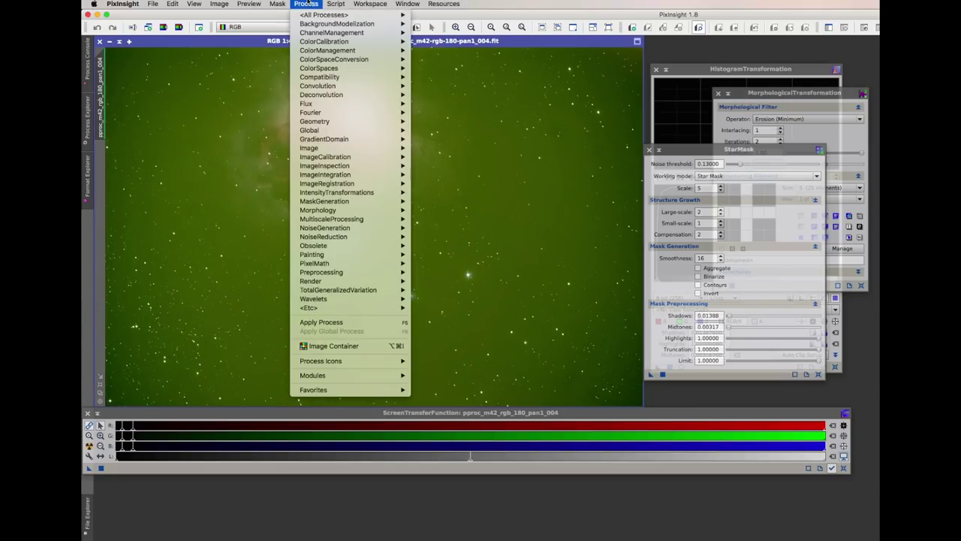
{"action": "key", "text": "Escape"}
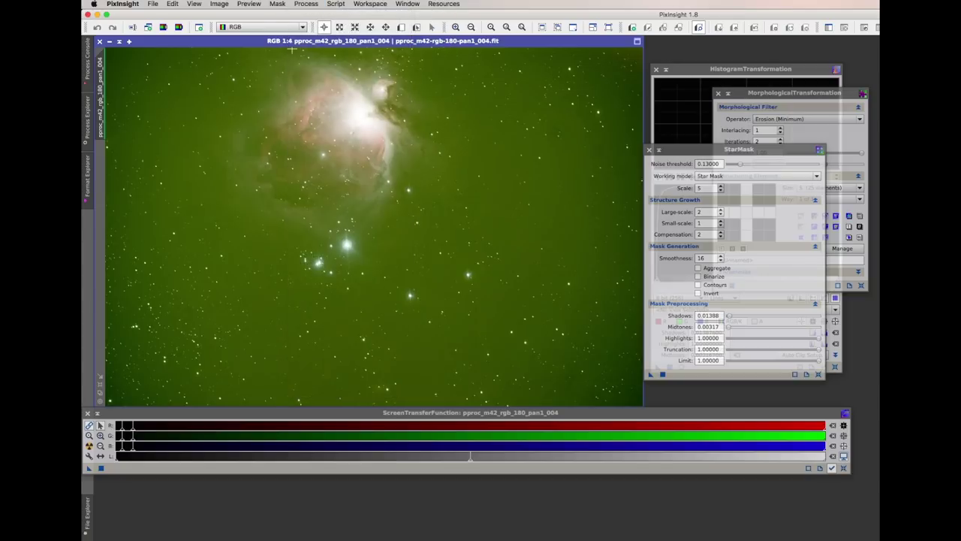
{"action": "left_click", "coordinate": [306, 4]}
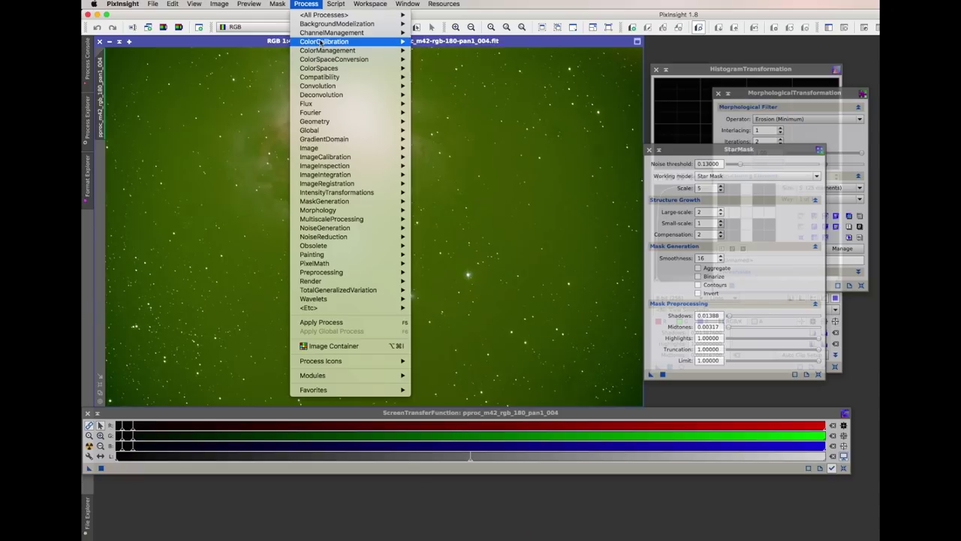
{"action": "mouse_move", "coordinate": [324, 43]}
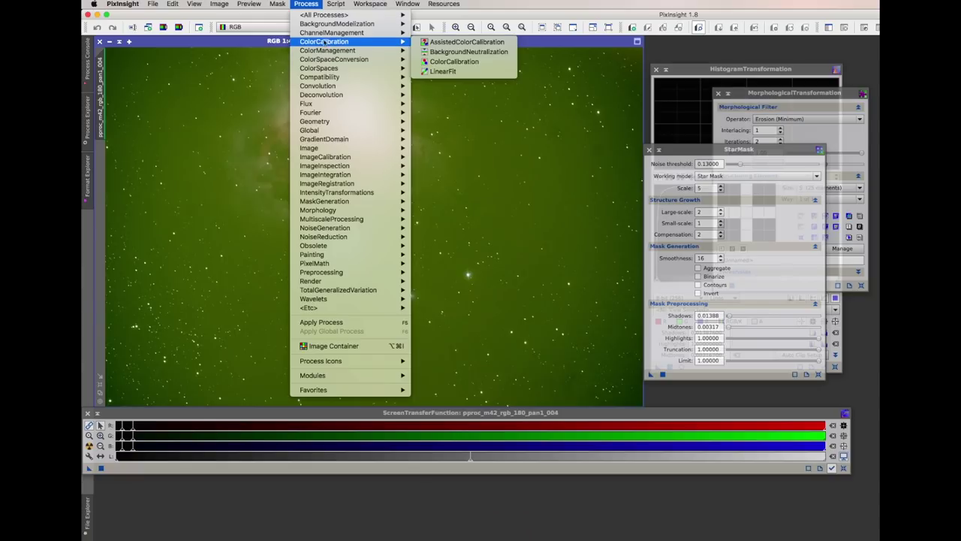
{"action": "left_click", "coordinate": [469, 62]}
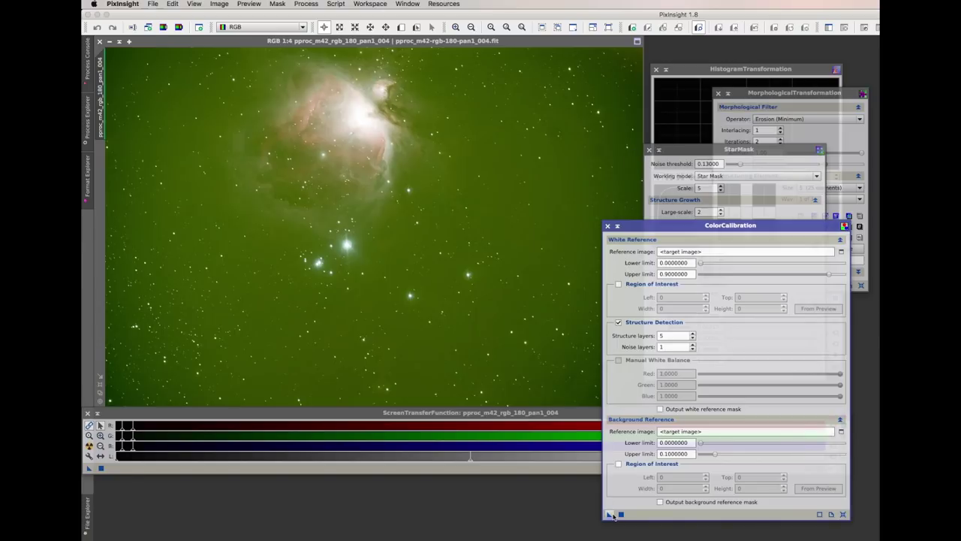
{"action": "left_click_drag", "start_coordinate": [611, 516], "coordinate": [489, 335]}
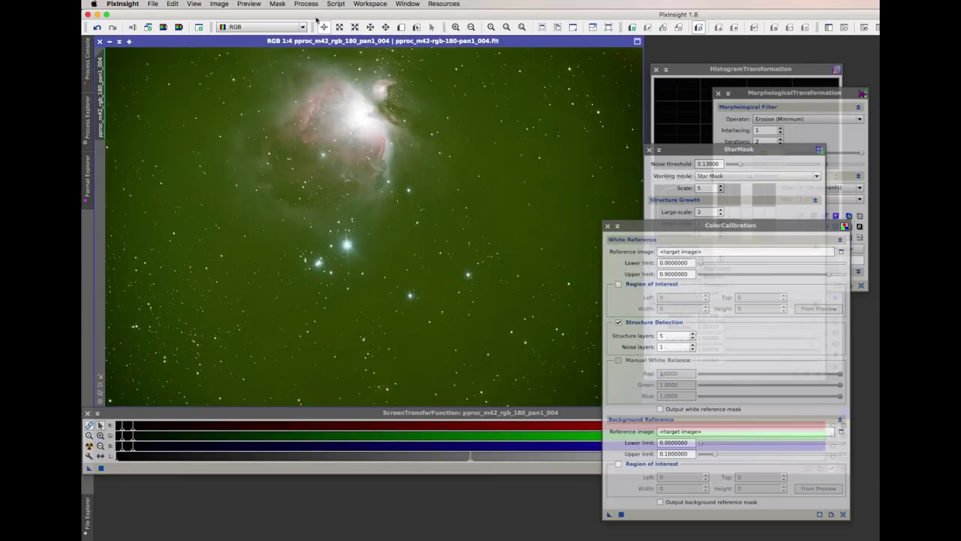
{"action": "left_click", "coordinate": [306, 4]}
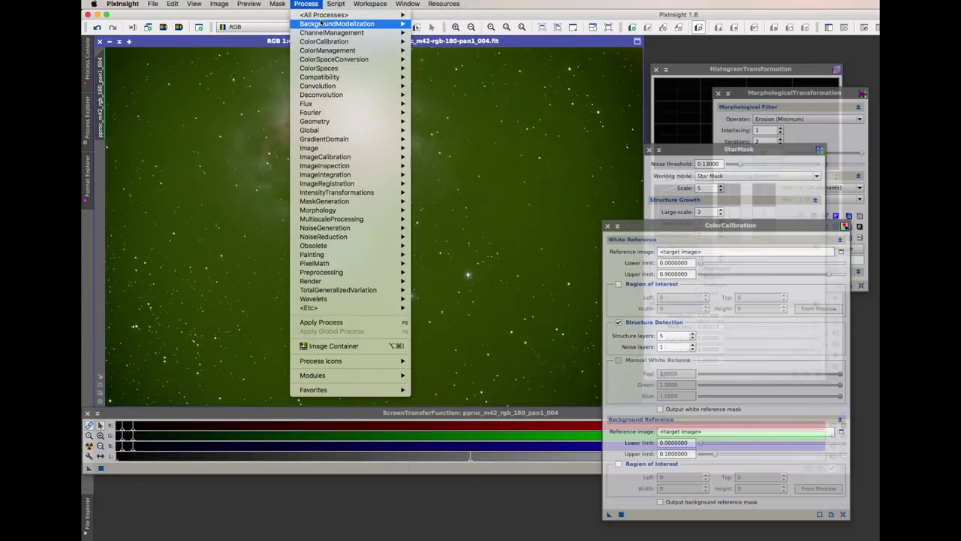
Apply BackgroundNeutralization to pproc_m42_rgb_180_pan1_004, turning the green-tinted sky neutral gray
{"action": "mouse_move", "coordinate": [321, 24]}
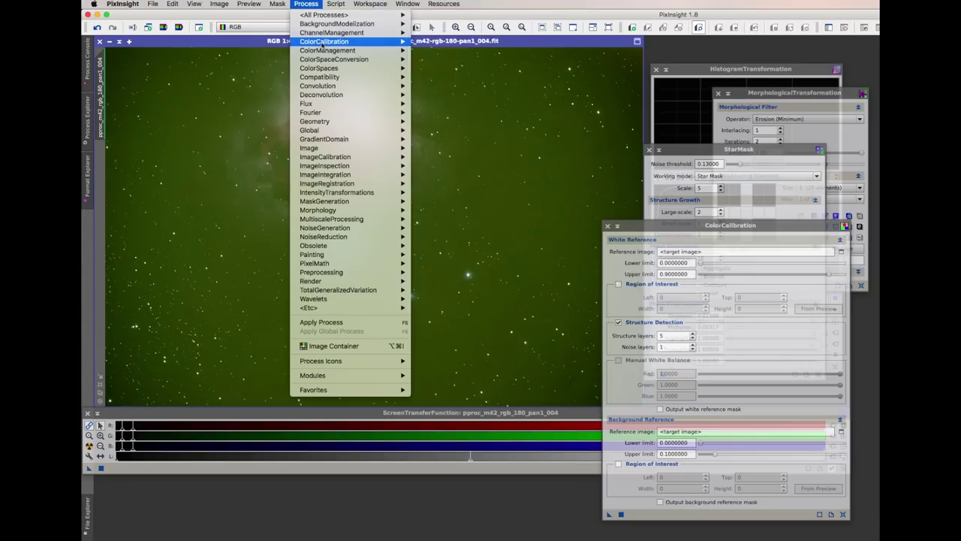
{"action": "mouse_move", "coordinate": [323, 43]}
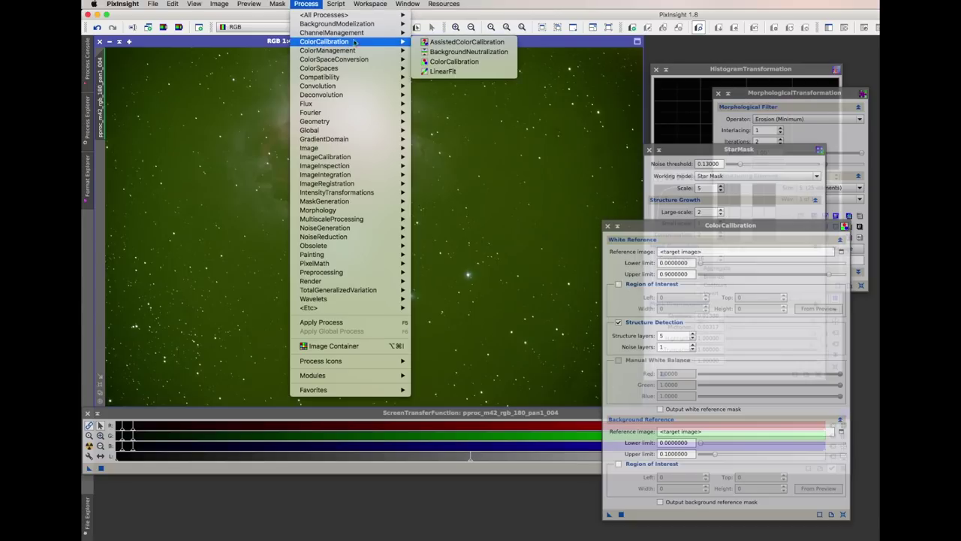
{"action": "left_click", "coordinate": [452, 52]}
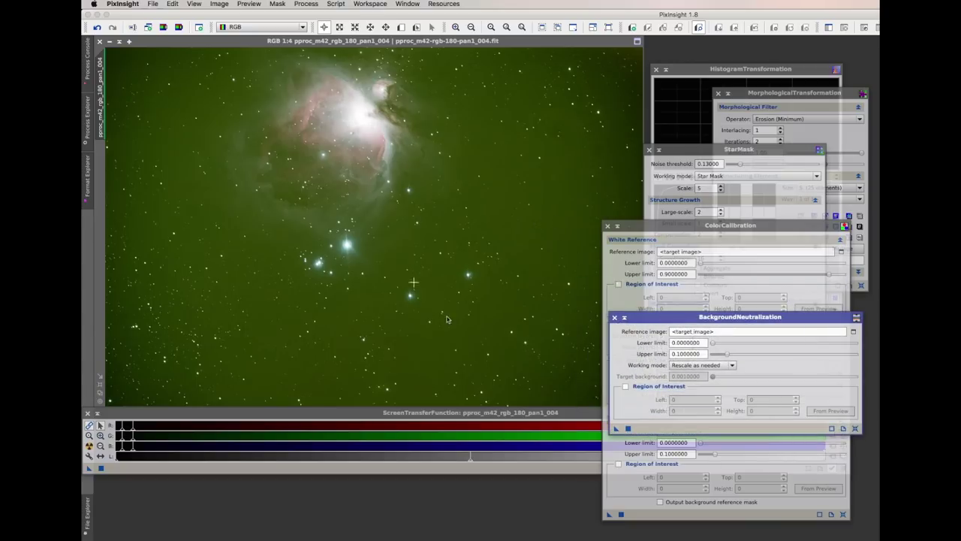
{"action": "left_click_drag", "start_coordinate": [616, 428], "coordinate": [513, 293]}
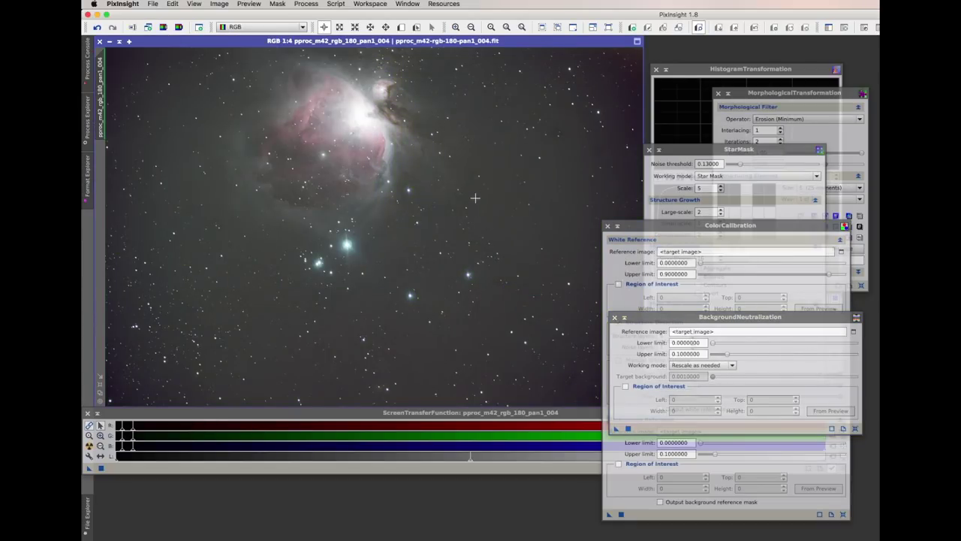
Apply SCNR to the Orion image, removing Green with Average Neutral at amount 1.00
{"action": "left_click", "coordinate": [306, 3]}
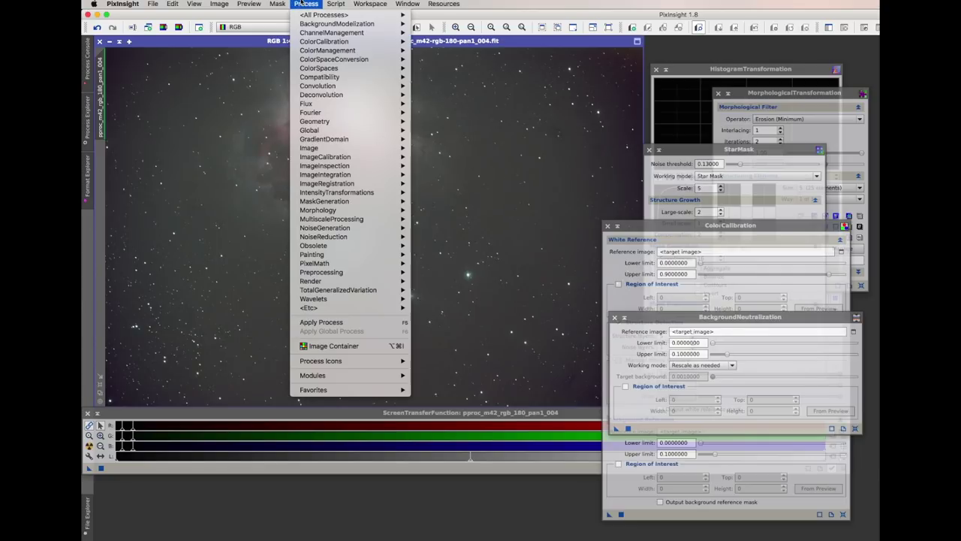
{"action": "mouse_move", "coordinate": [335, 222]}
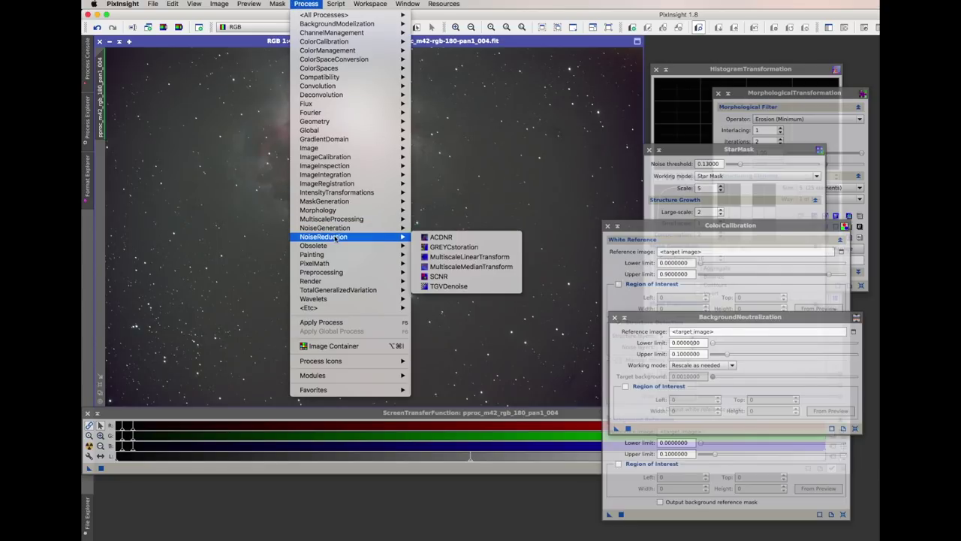
{"action": "left_click", "coordinate": [441, 277]}
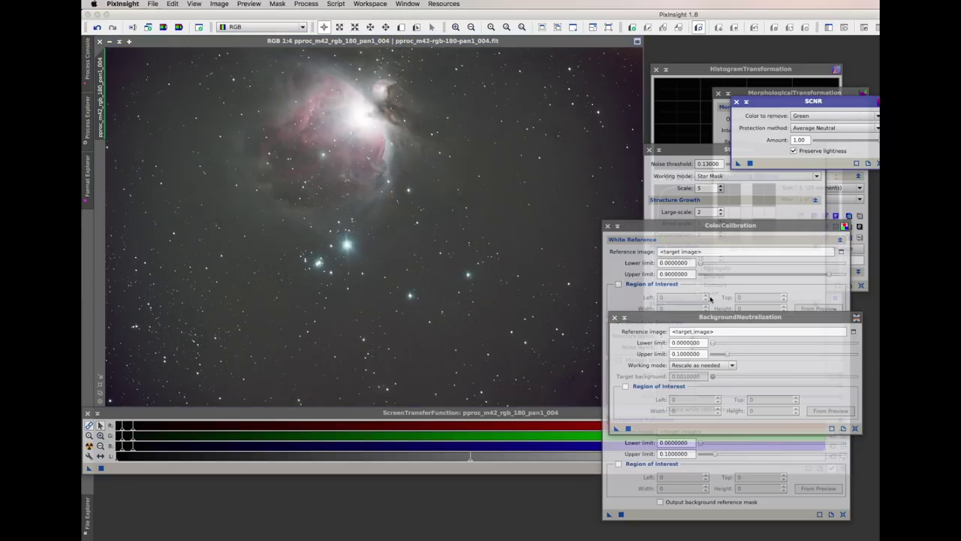
{"action": "left_click_drag", "start_coordinate": [771, 101], "coordinate": [547, 190]}
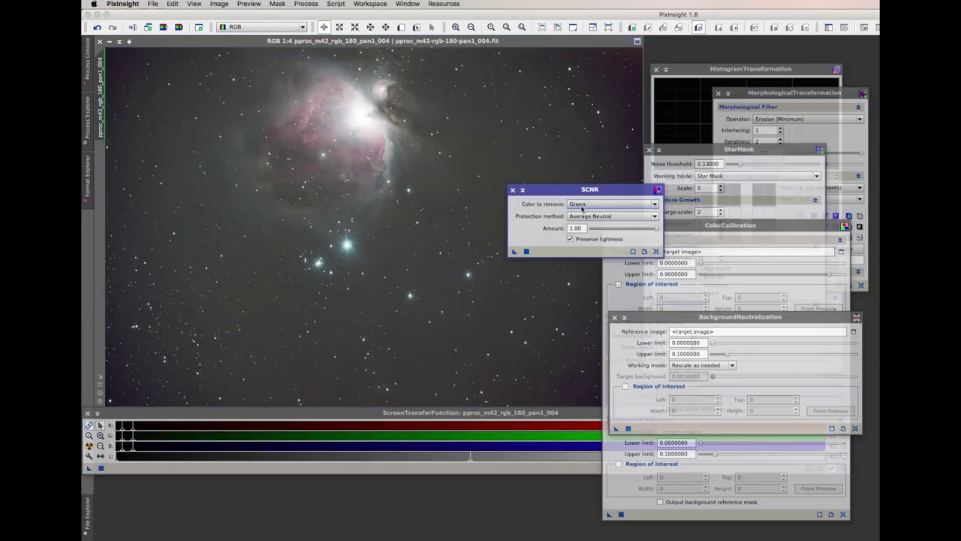
{"action": "left_click_drag", "start_coordinate": [512, 251], "coordinate": [512, 251]}
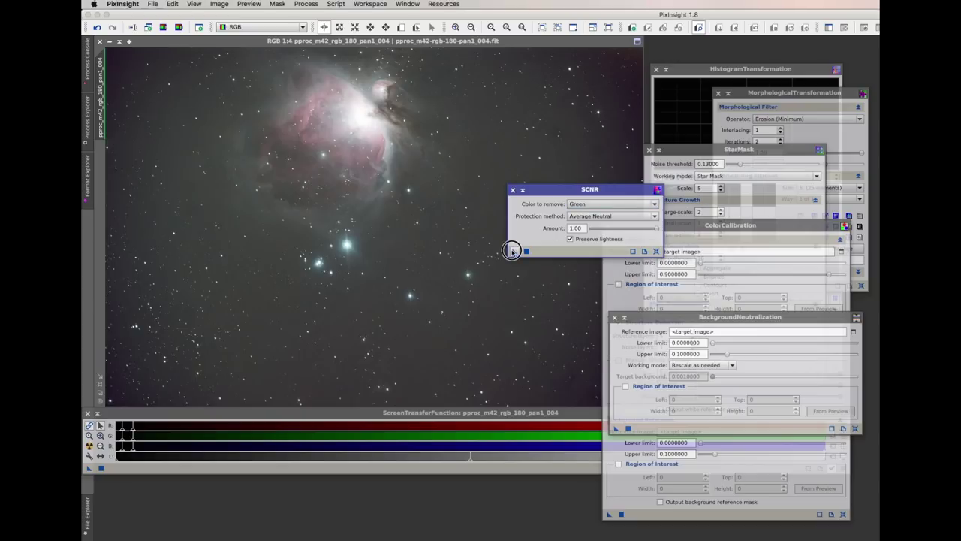
{"action": "left_click_drag", "start_coordinate": [542, 190], "coordinate": [613, 256]}
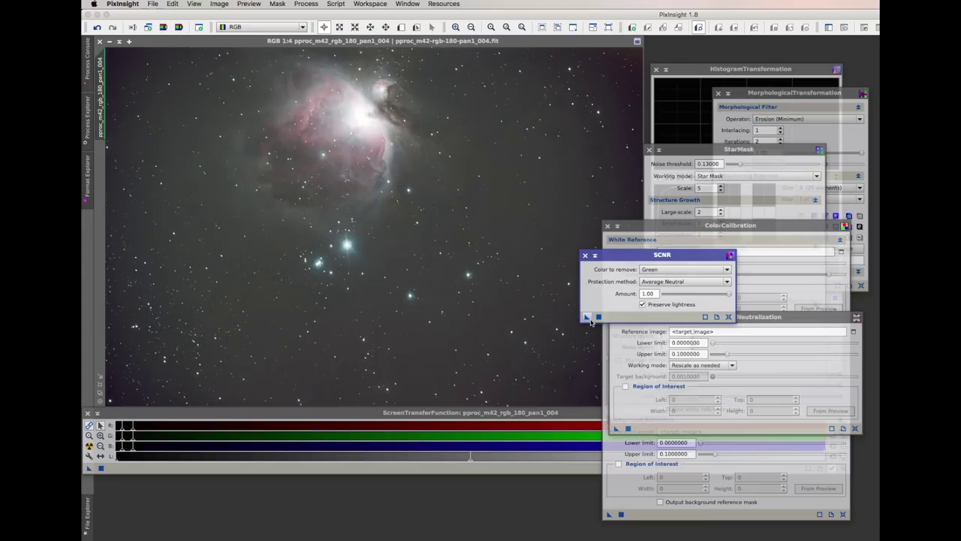
{"action": "left_click_drag", "start_coordinate": [589, 319], "coordinate": [514, 270]}
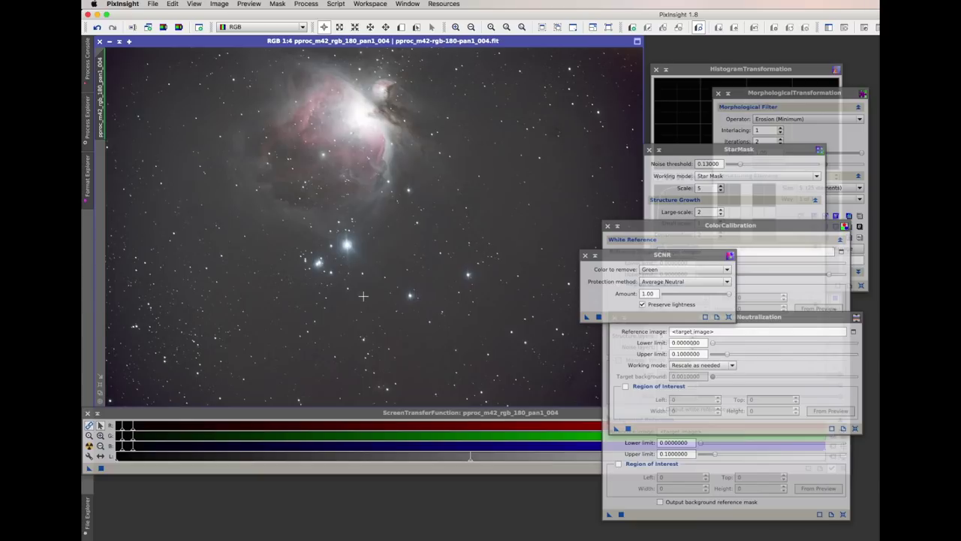
Rearrange the SCNR and BackgroundNeutralization windows beside the image
{"action": "left_click_drag", "start_coordinate": [622, 257], "coordinate": [508, 350]}
{"action": "left_click_drag", "start_coordinate": [653, 321], "coordinate": [621, 293]}
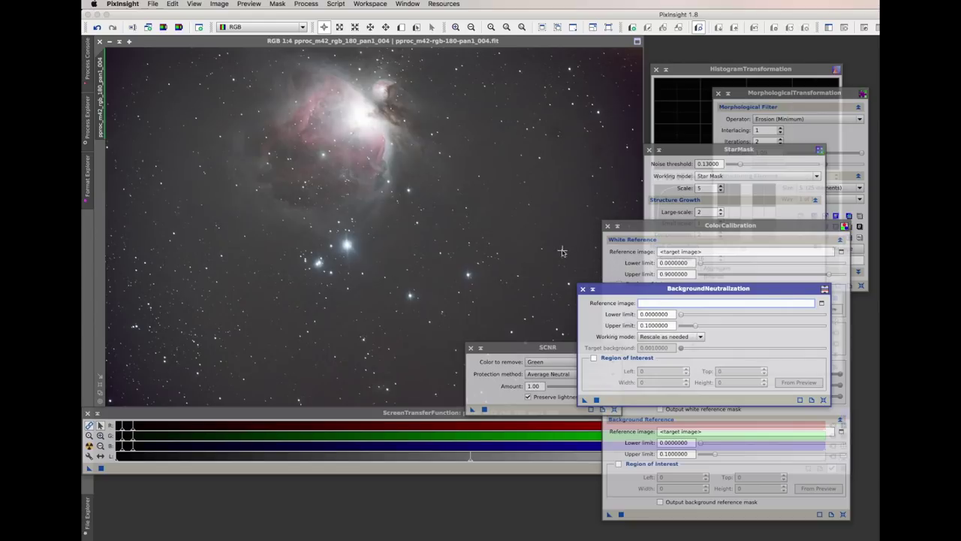
{"action": "left_click_drag", "start_coordinate": [643, 292], "coordinate": [583, 320]}
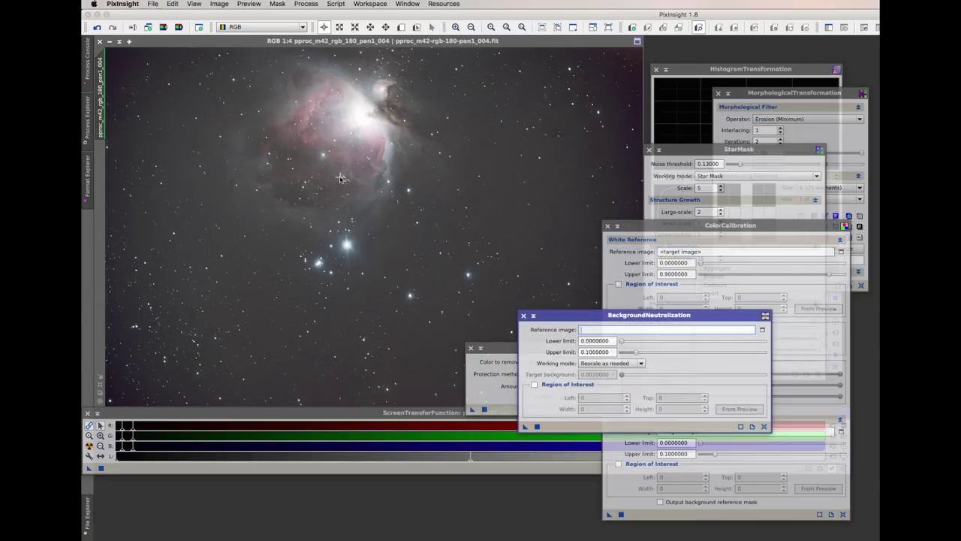
Return to Photoshop and select the Levels 5 adjustment layer
{"action": "key", "text": "super+Tab"}
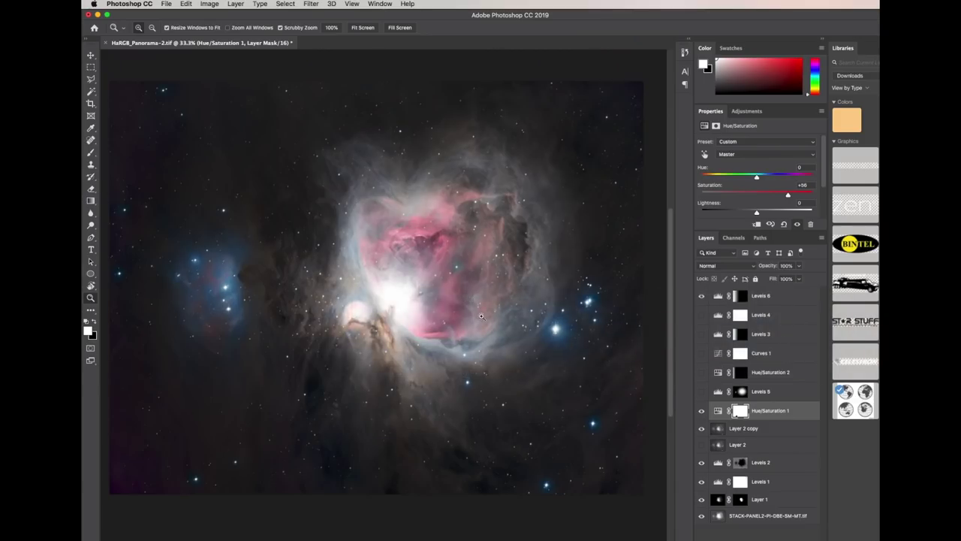
{"action": "scroll", "coordinate": [481, 331], "scroll_direction": "left", "scroll_amount": 1}
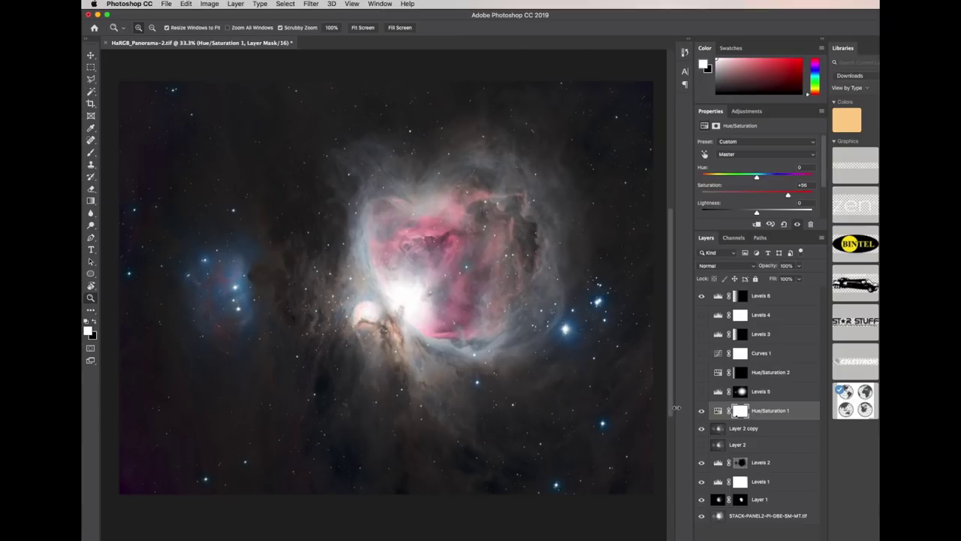
{"action": "left_click", "coordinate": [717, 392]}
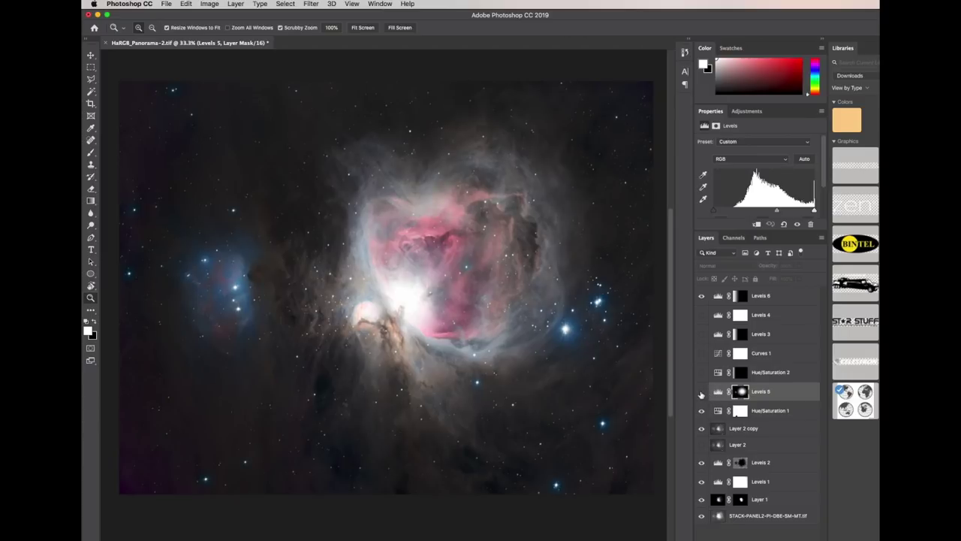
Toggle Levels 5 visibility repeatedly to compare, then display its soft oval mask alone
{"action": "left_click", "coordinate": [701, 391]}
{"action": "left_click", "coordinate": [702, 392]}
{"action": "left_click", "coordinate": [701, 392]}
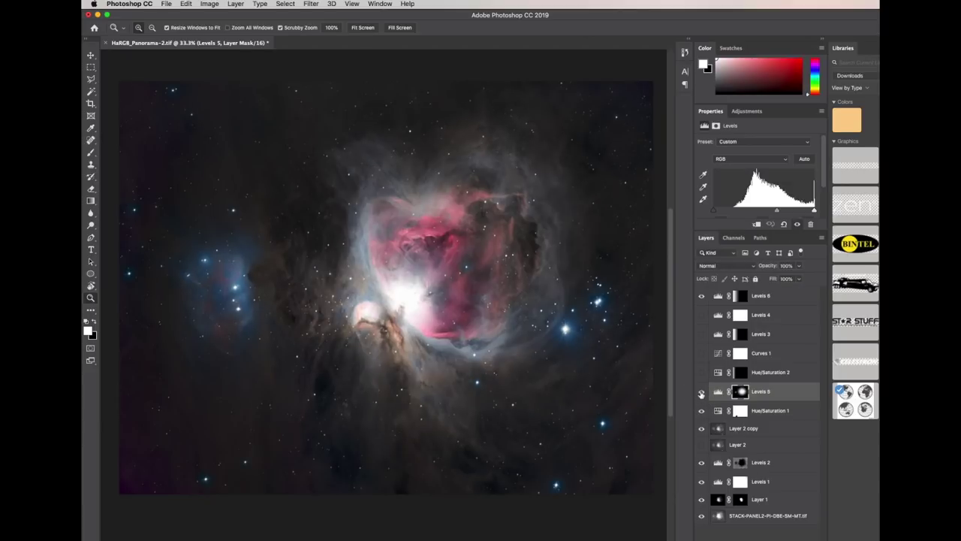
{"action": "left_click", "coordinate": [701, 392]}
{"action": "left_click", "coordinate": [702, 392]}
{"action": "left_click", "coordinate": [702, 392]}
{"action": "left_click", "coordinate": [701, 392]}
{"action": "left_click", "coordinate": [702, 392]}
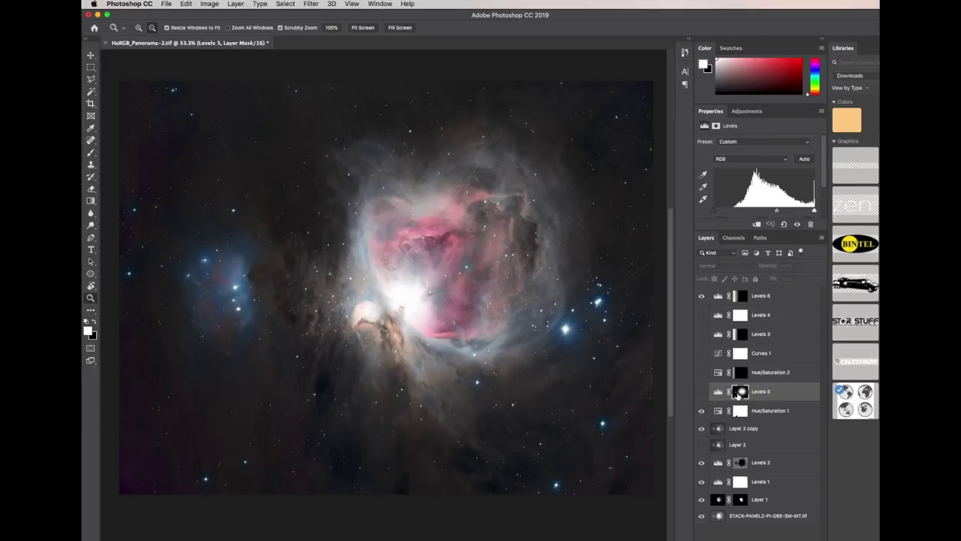
{"action": "left_click", "coordinate": [740, 391], "text": "alt"}
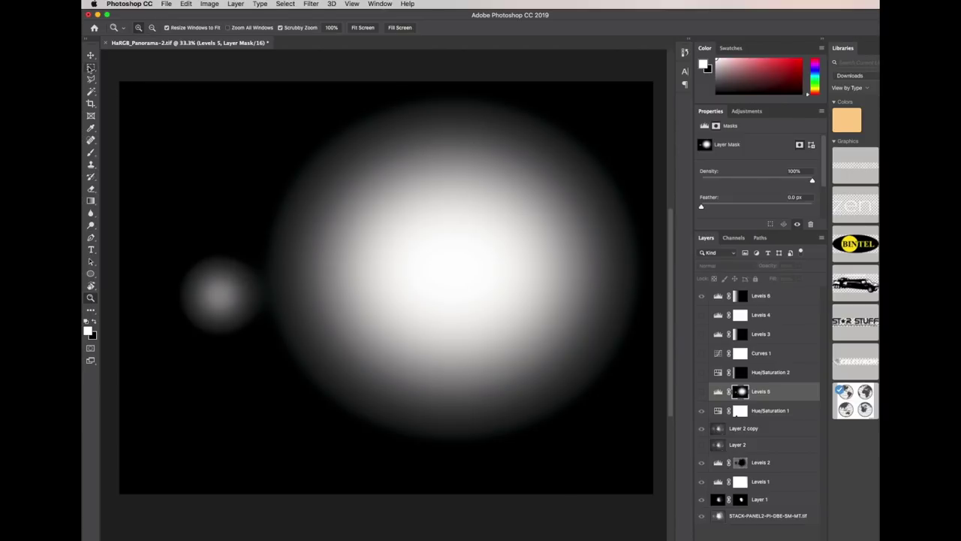
Draw elliptical selections around the large core glow and the smaller glow
{"action": "left_click", "coordinate": [90, 69]}
{"action": "left_click", "coordinate": [138, 73]}
{"action": "left_click_drag", "start_coordinate": [477, 127], "coordinate": [248, 350]}
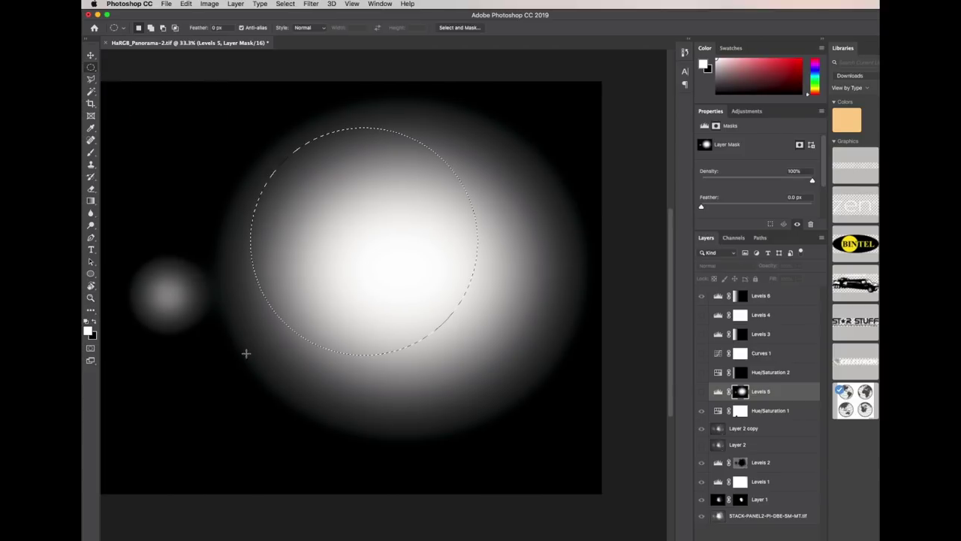
{"action": "left_click_drag", "start_coordinate": [247, 130], "coordinate": [546, 429]}
{"action": "left_click_drag", "start_coordinate": [450, 376], "coordinate": [462, 369]}
{"action": "scroll", "coordinate": [191, 301], "scroll_direction": "left", "scroll_amount": 5}
{"action": "scroll", "coordinate": [211, 300], "scroll_direction": "right", "scroll_amount": 2}
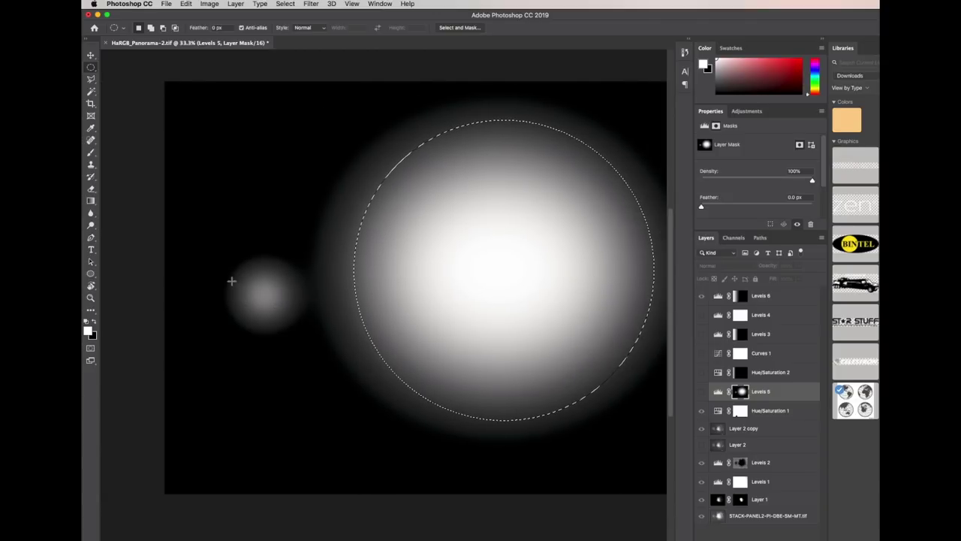
{"action": "left_click_drag", "start_coordinate": [226, 264], "coordinate": [305, 340]}
{"action": "scroll", "coordinate": [361, 255], "scroll_direction": "right", "scroll_amount": 1}
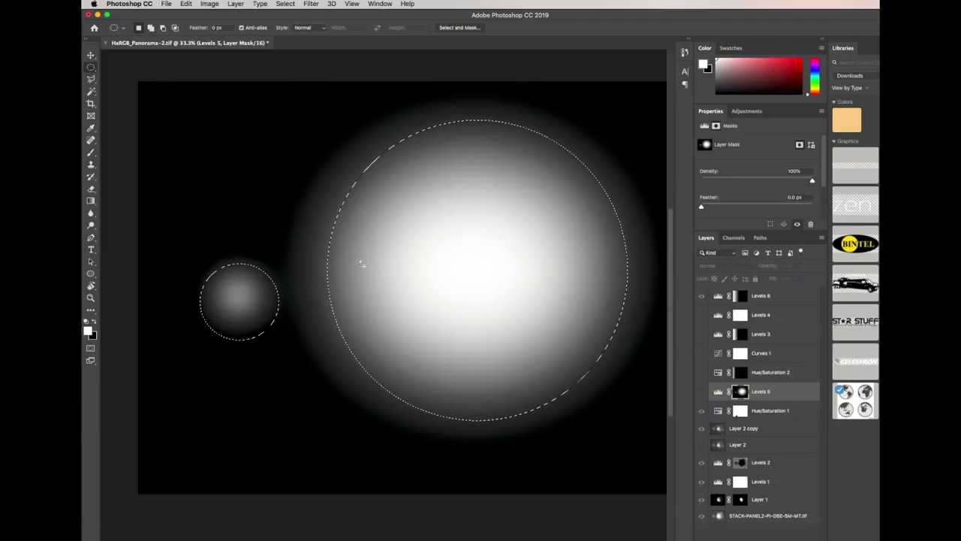
Feather the selection by 250 pixels
{"action": "left_click", "coordinate": [290, 3]}
{"action": "mouse_move", "coordinate": [292, 139]}
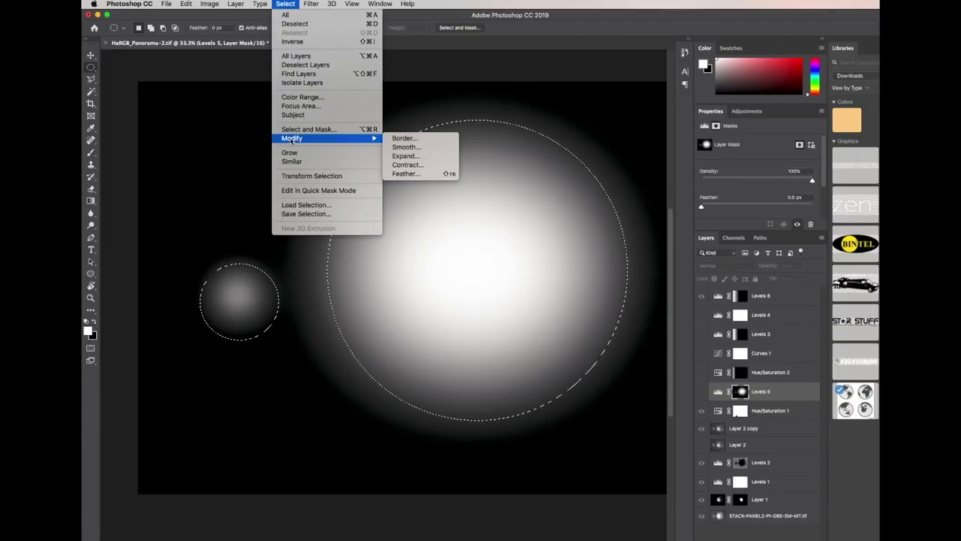
{"action": "left_click", "coordinate": [413, 175]}
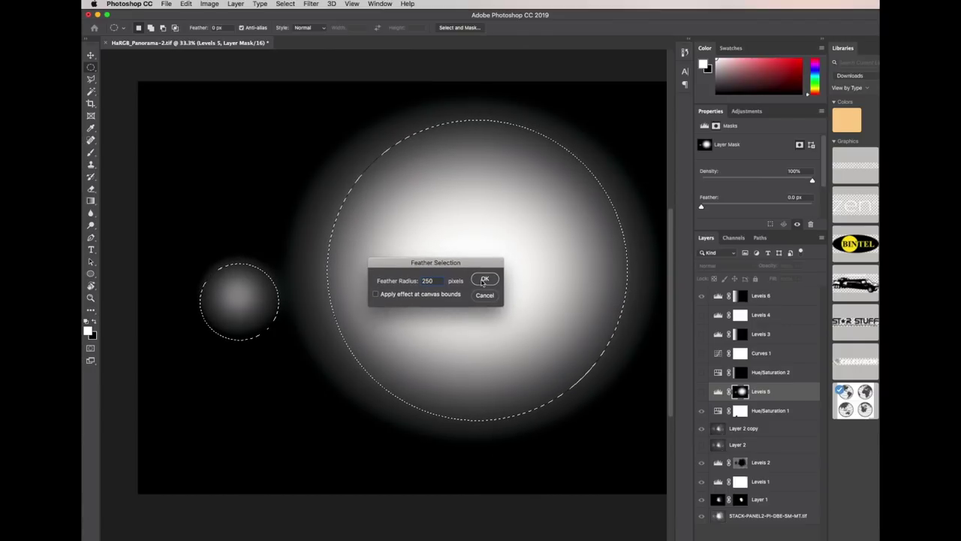
{"action": "left_click", "coordinate": [484, 281]}
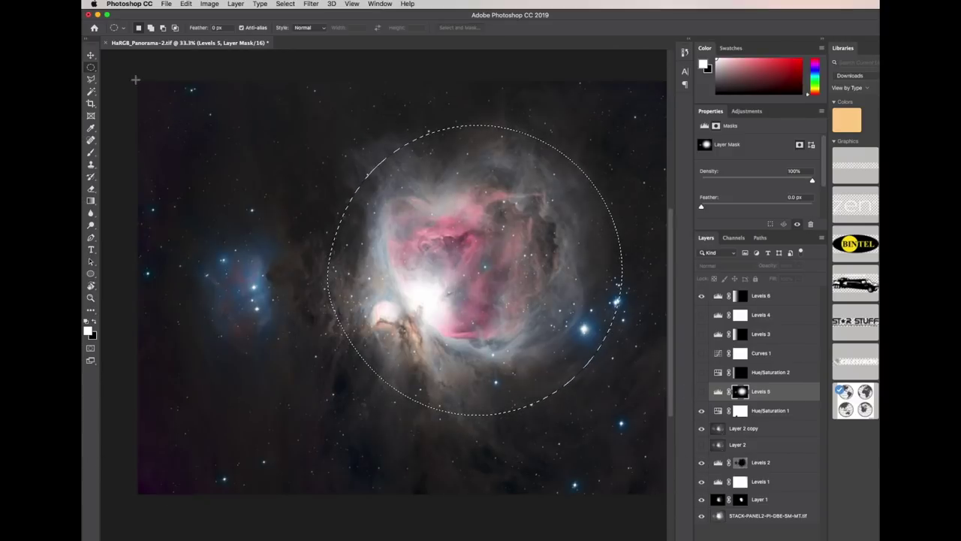
Deselect, then toggle Levels 5 several times to compare, leaving it visible
{"action": "key", "text": "super+d"}
{"action": "left_click", "coordinate": [701, 391]}
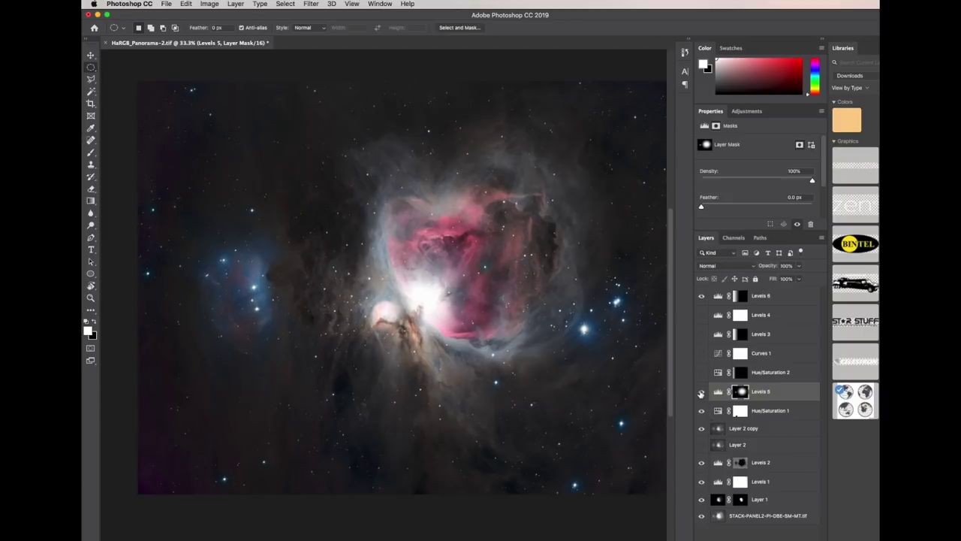
{"action": "left_click", "coordinate": [701, 391]}
{"action": "left_click", "coordinate": [701, 391]}
{"action": "left_click", "coordinate": [701, 391]}
{"action": "left_click", "coordinate": [701, 391]}
{"action": "left_click", "coordinate": [701, 391]}
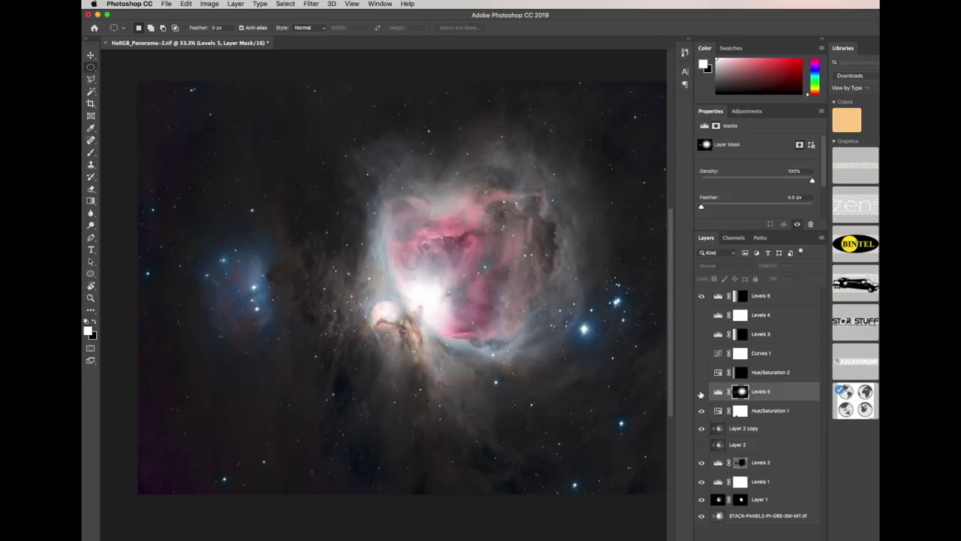
{"action": "left_click", "coordinate": [701, 392]}
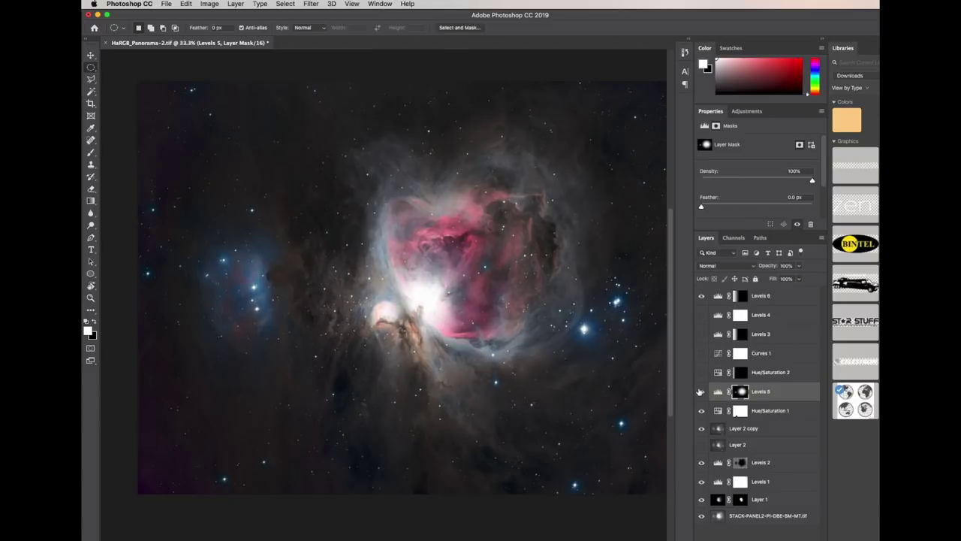
{"action": "scroll", "coordinate": [322, 184], "scroll_direction": "left", "scroll_amount": 3}
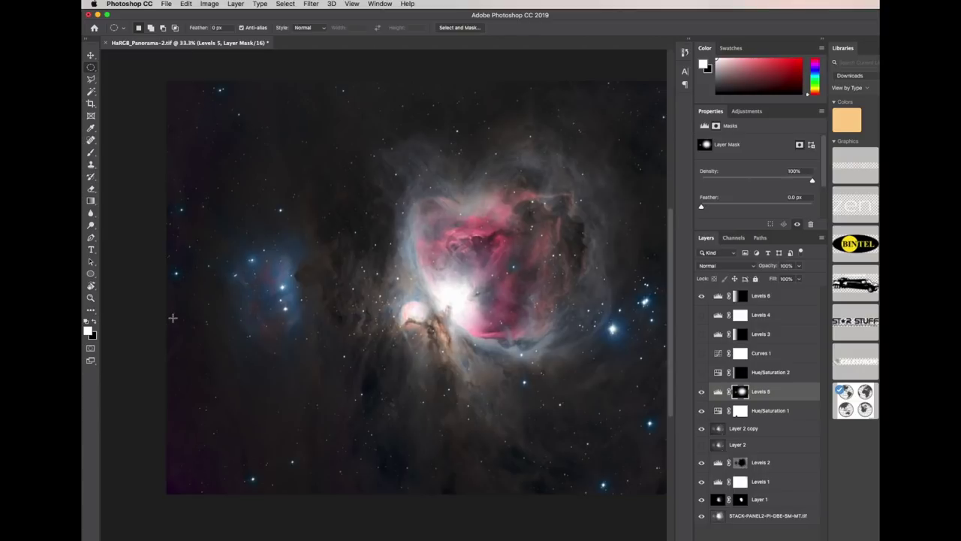
{"action": "scroll", "coordinate": [183, 337], "scroll_direction": "right", "scroll_amount": 5}
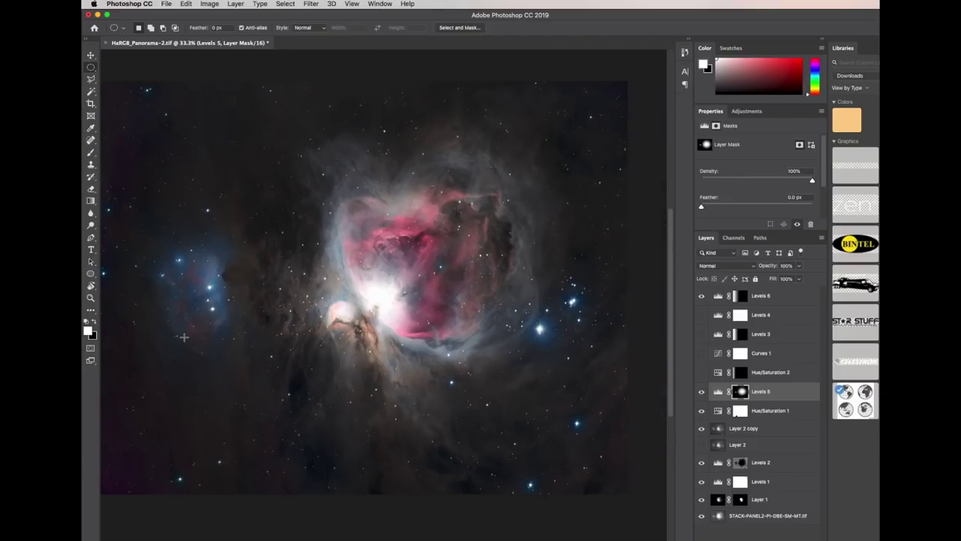
{"action": "scroll", "coordinate": [184, 337], "scroll_direction": "left", "scroll_amount": 2}
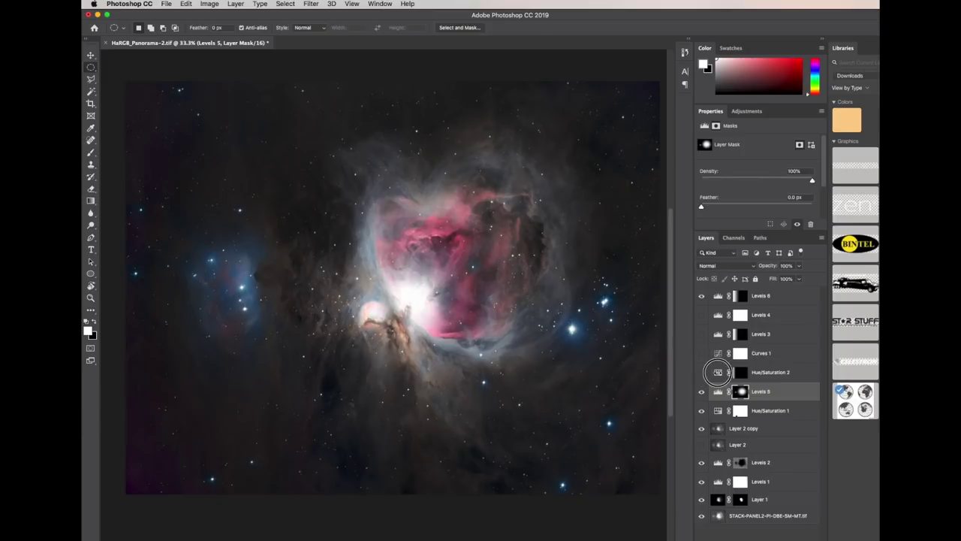
{"action": "left_click", "coordinate": [718, 374]}
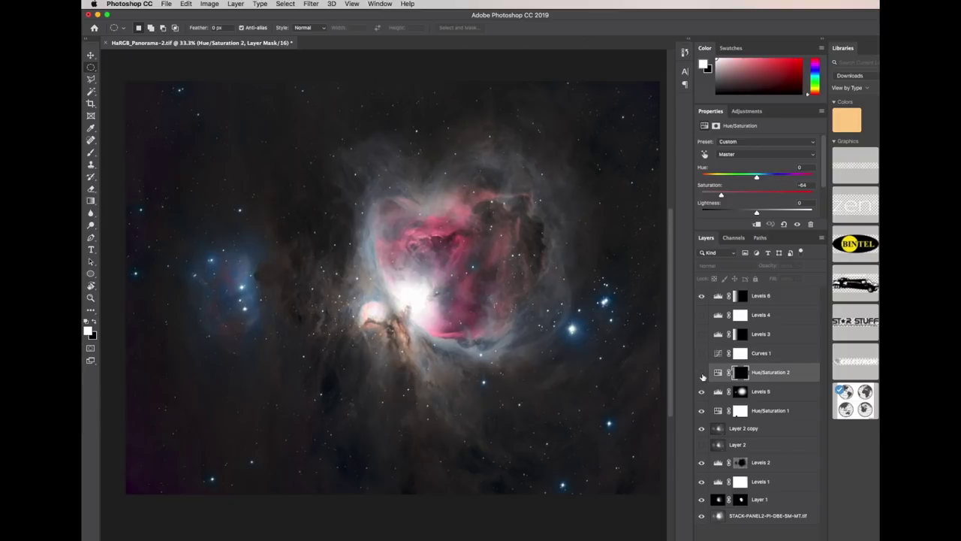
{"action": "left_click", "coordinate": [703, 373]}
{"action": "left_click", "coordinate": [702, 373]}
{"action": "left_click", "coordinate": [703, 374]}
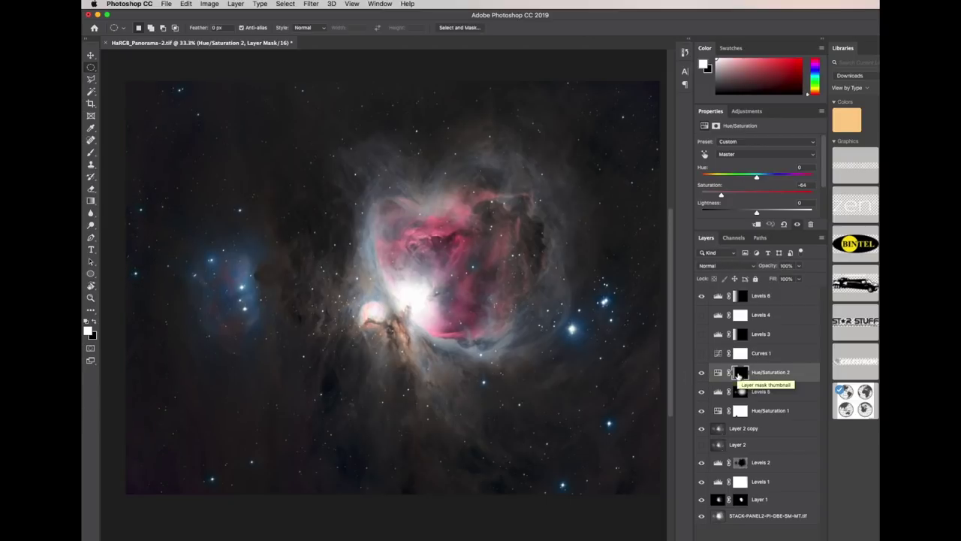
{"action": "left_click", "coordinate": [741, 374], "text": "alt"}
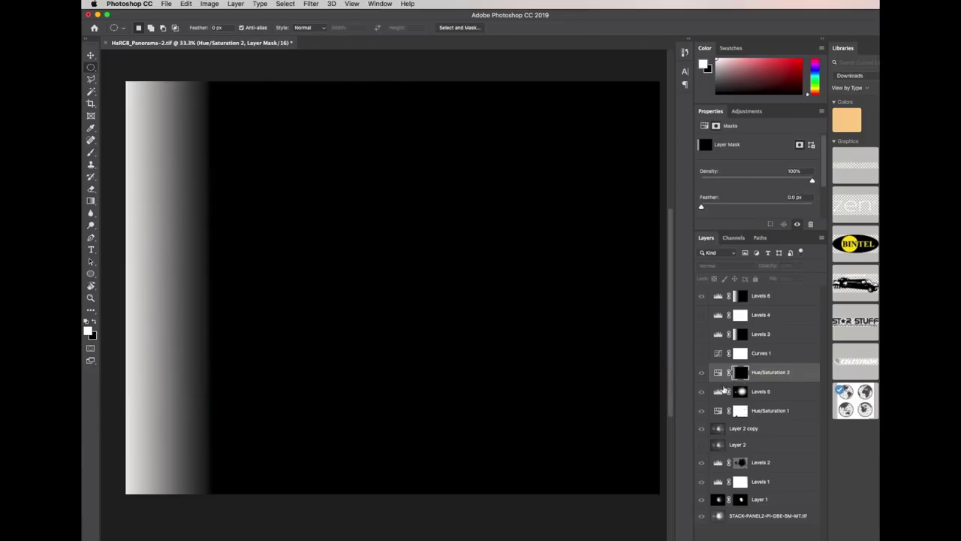
{"action": "left_click", "coordinate": [702, 374]}
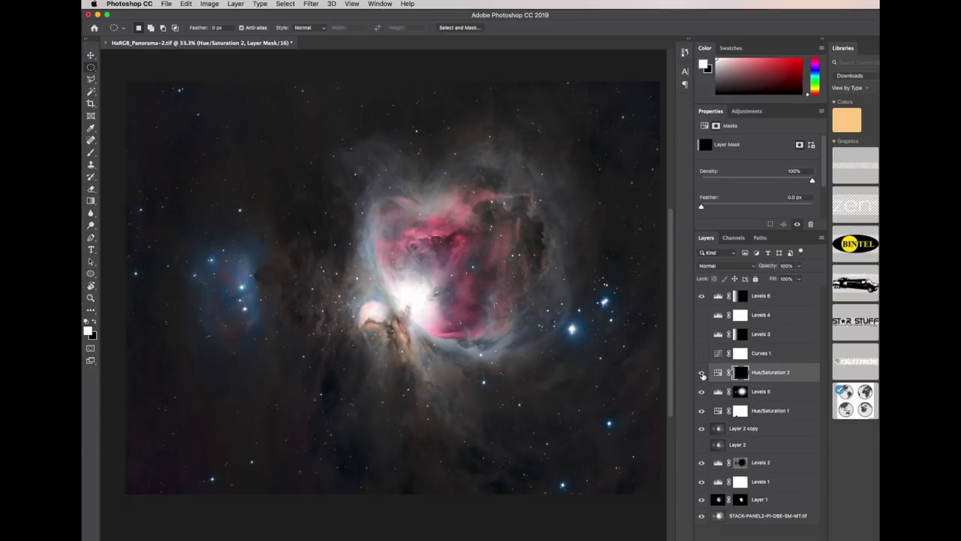
{"action": "left_click", "coordinate": [702, 374]}
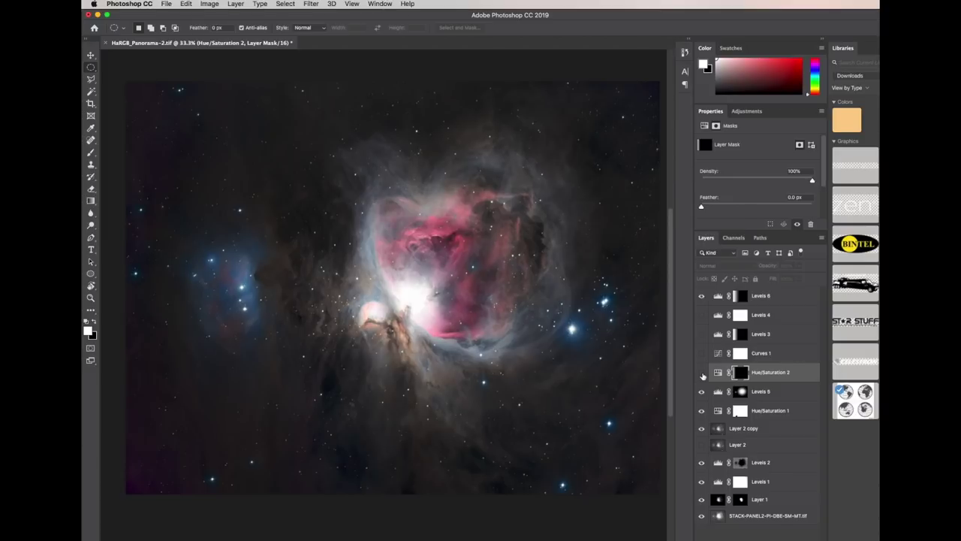
{"action": "left_click", "coordinate": [702, 373]}
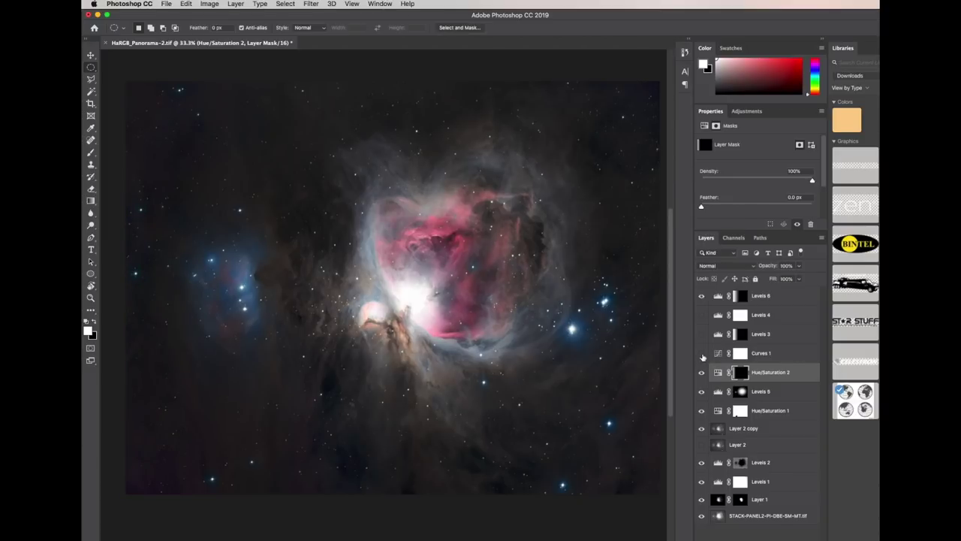
Toggle Curves 1 on and off to compare, then leave it on with its multi-point curve shown
{"action": "left_click", "coordinate": [702, 354]}
{"action": "left_click", "coordinate": [702, 355]}
{"action": "left_click", "coordinate": [702, 354]}
{"action": "left_click", "coordinate": [702, 355]}
{"action": "left_click", "coordinate": [702, 354]}
{"action": "left_click", "coordinate": [720, 354]}
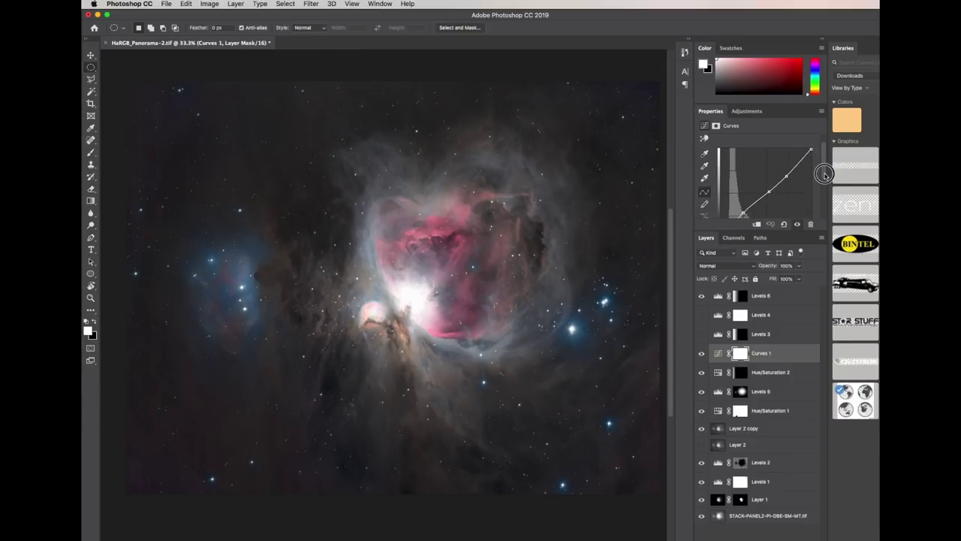
{"action": "scroll", "coordinate": [825, 176], "scroll_direction": "up", "scroll_amount": 2}
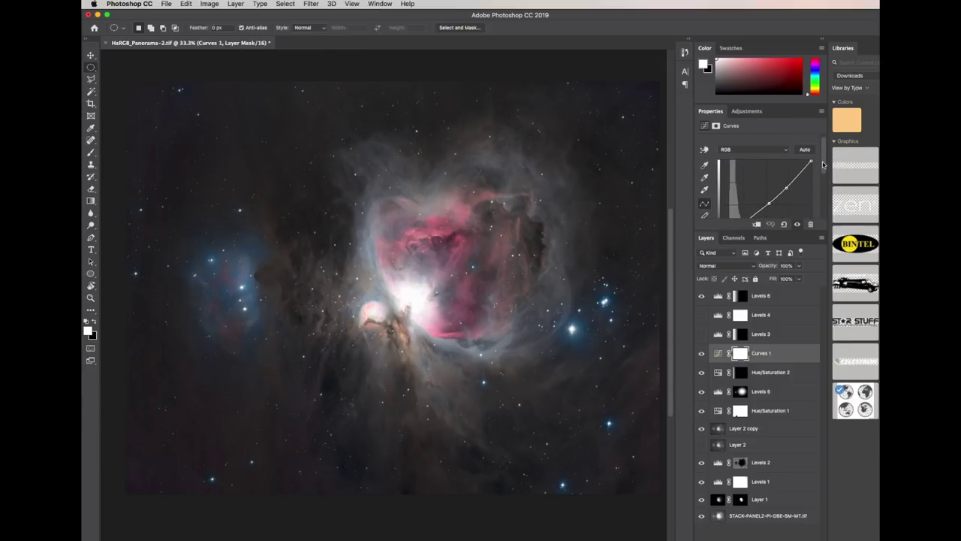
{"action": "scroll", "coordinate": [823, 167], "scroll_direction": "down", "scroll_amount": 2}
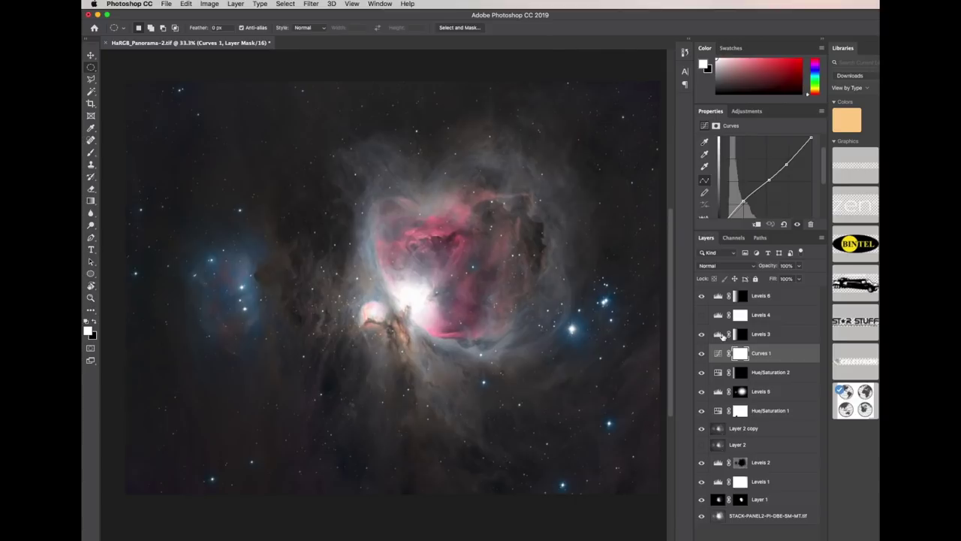
View the Red channel in the Levels 3 adjustment settings
{"action": "left_click", "coordinate": [742, 335]}
{"action": "left_click", "coordinate": [720, 159]}
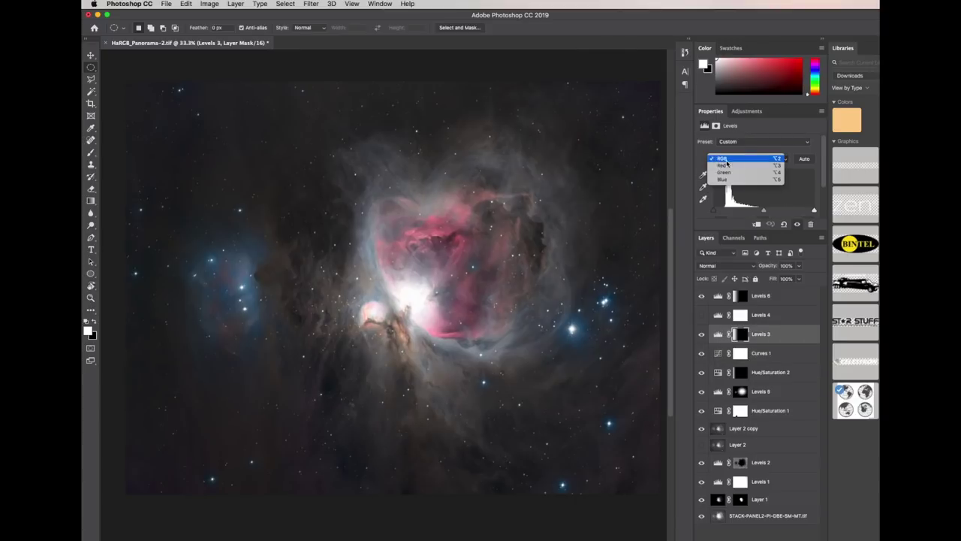
{"action": "left_click", "coordinate": [721, 167]}
{"action": "scroll", "coordinate": [827, 186], "scroll_direction": "down", "scroll_amount": 1}
{"action": "scroll", "coordinate": [827, 186], "scroll_direction": "down", "scroll_amount": 1}
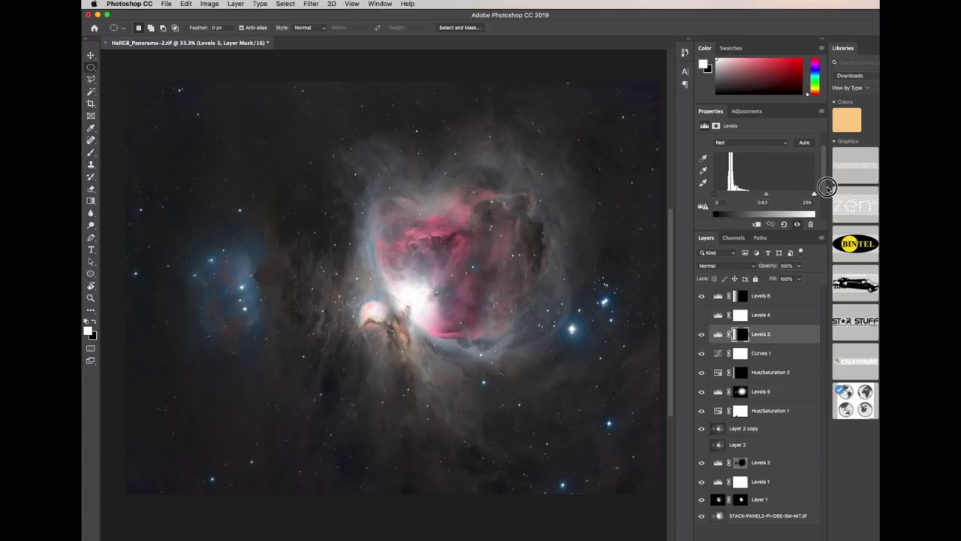
Toggle Levels 4 repeatedly to compare its effect, ending with it switched on
{"action": "left_click", "coordinate": [702, 316]}
{"action": "left_click", "coordinate": [703, 317]}
{"action": "left_click", "coordinate": [702, 317]}
{"action": "left_click", "coordinate": [739, 315]}
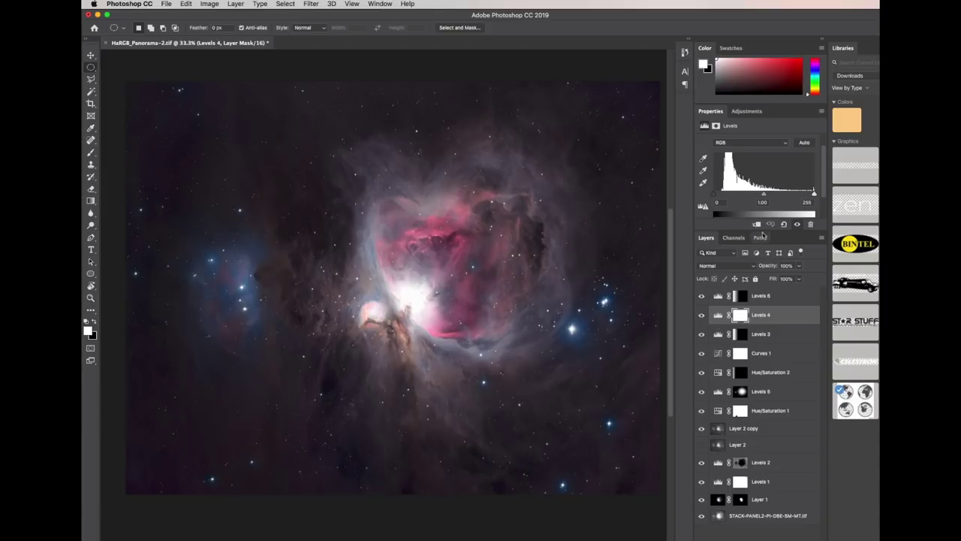
{"action": "left_click", "coordinate": [702, 316]}
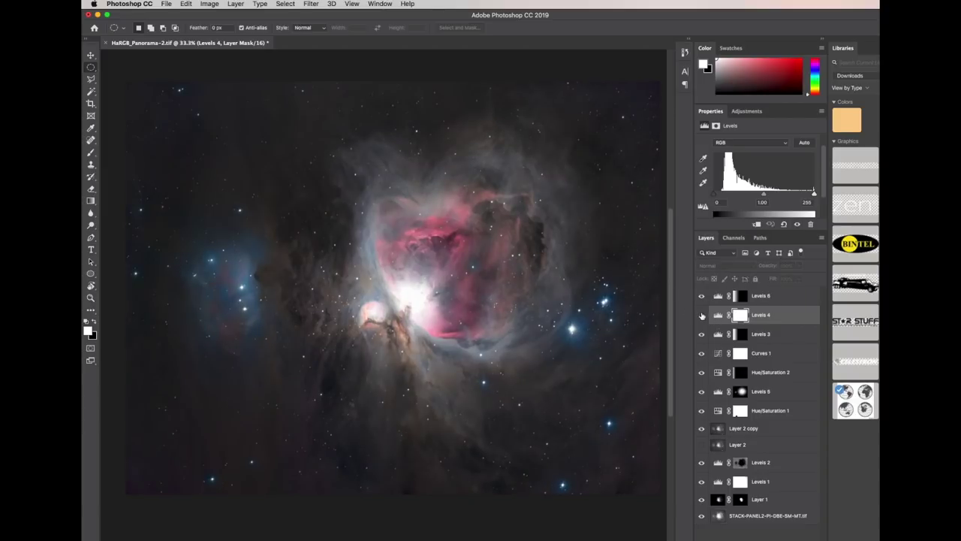
{"action": "left_click", "coordinate": [702, 316]}
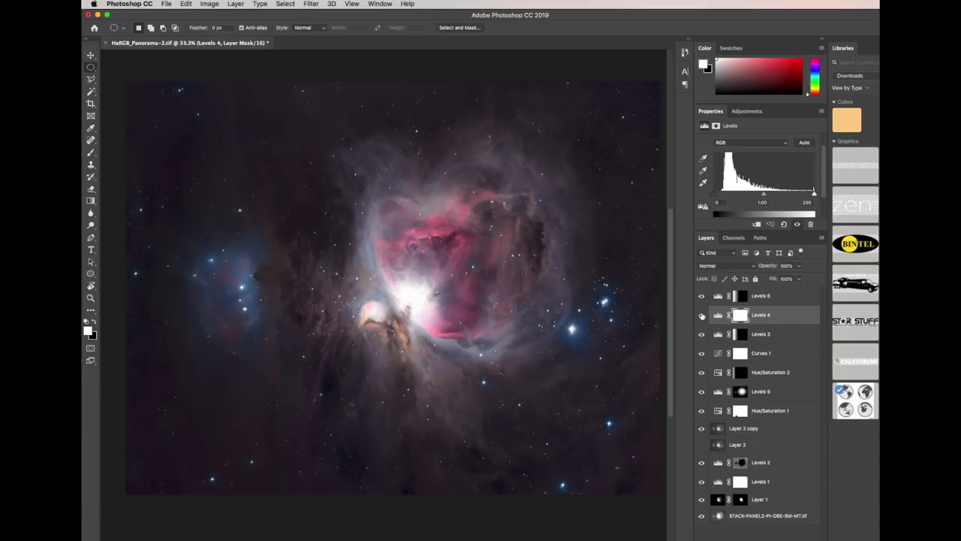
{"action": "left_click", "coordinate": [702, 316]}
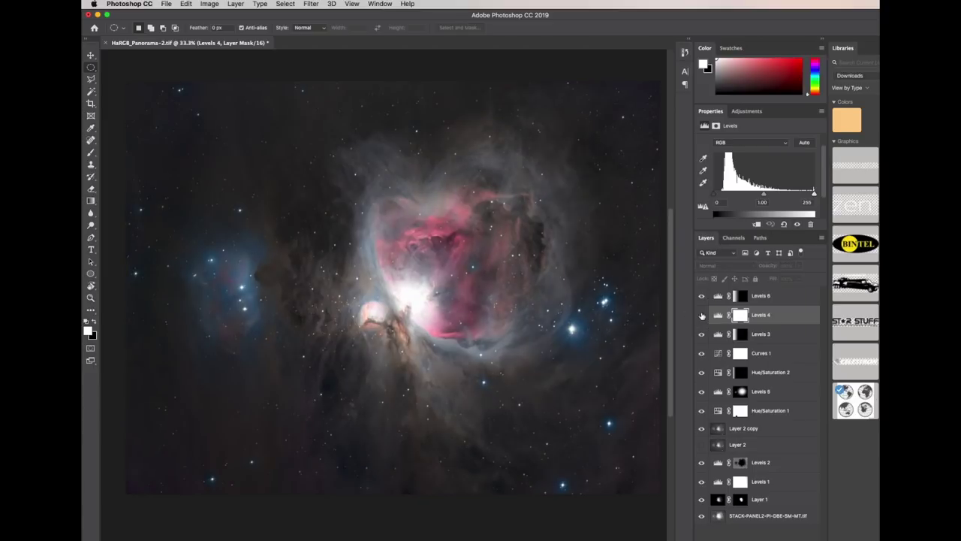
{"action": "left_click", "coordinate": [702, 316]}
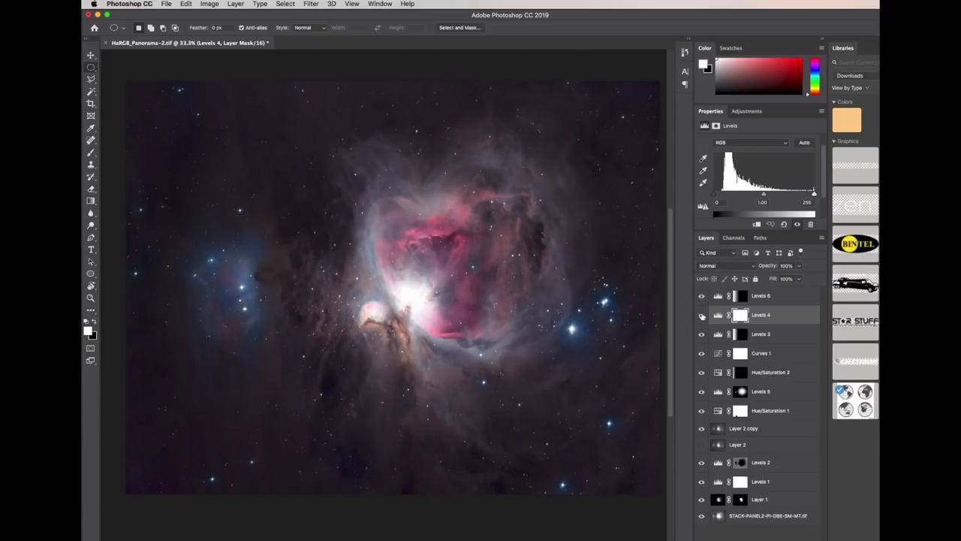
{"action": "left_click", "coordinate": [702, 316]}
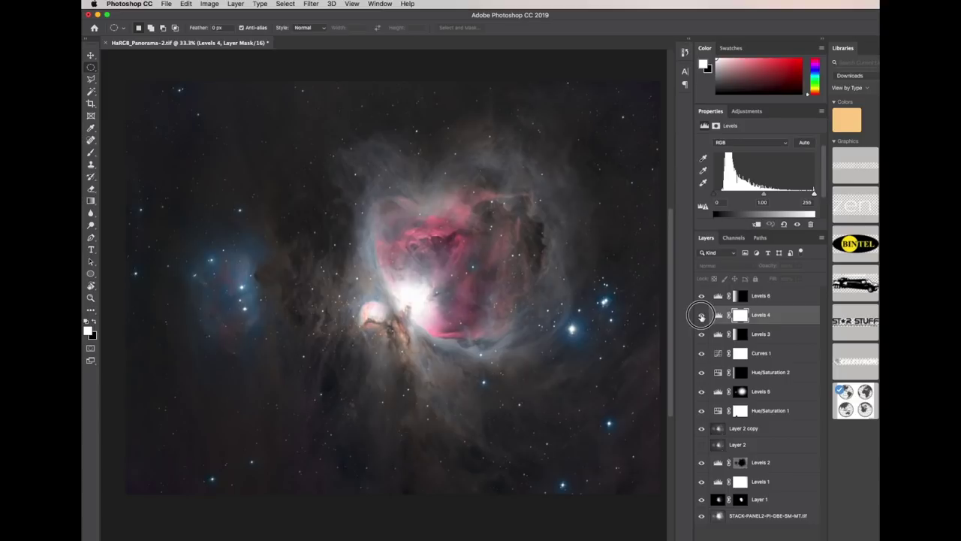
{"action": "left_click", "coordinate": [703, 317]}
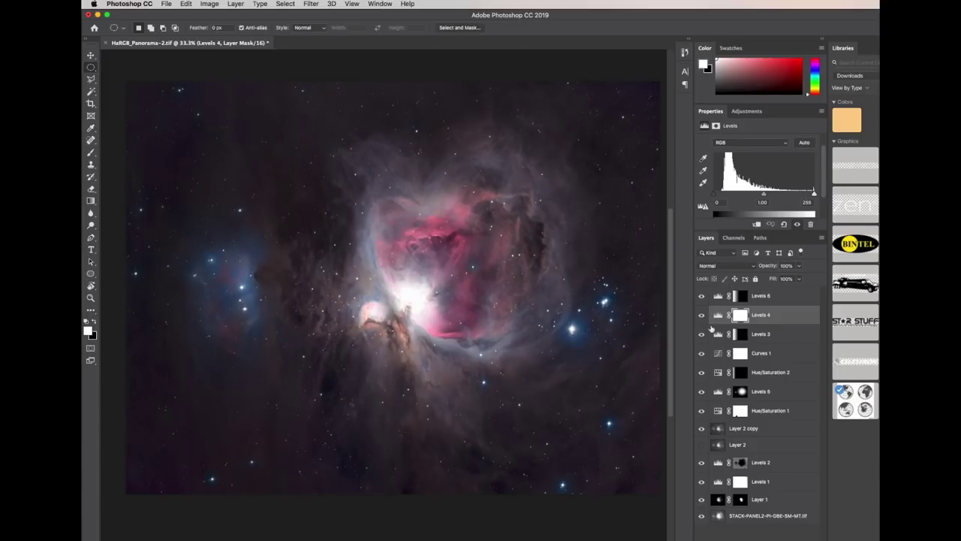
{"action": "scroll", "coordinate": [474, 159], "scroll_direction": "up", "scroll_amount": 1}
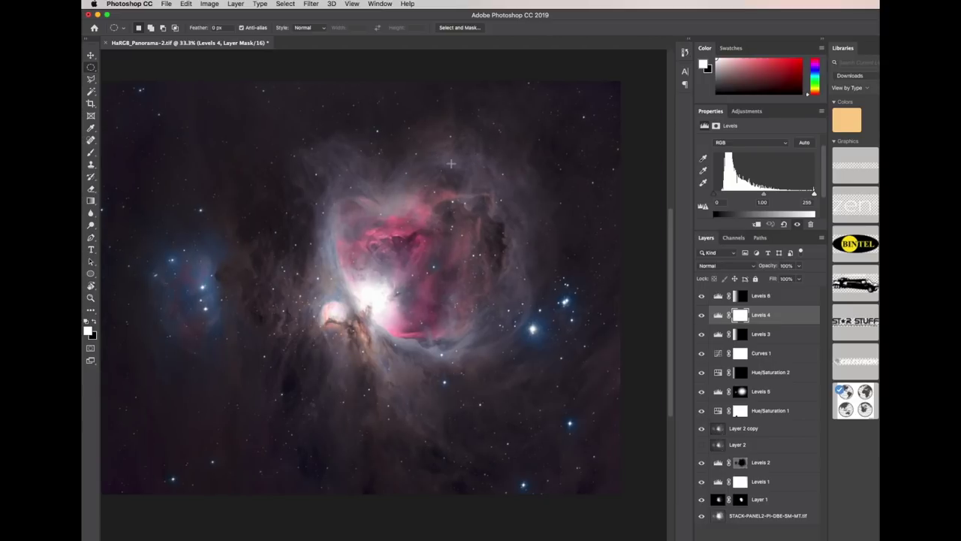
{"action": "scroll", "coordinate": [436, 169], "scroll_direction": "down", "scroll_amount": 1}
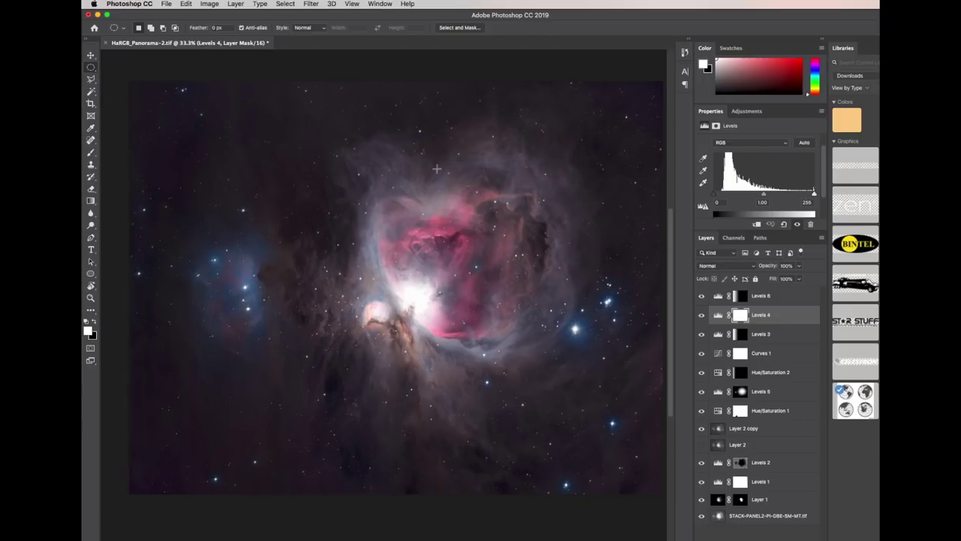
{"action": "left_click", "coordinate": [91, 298]}
{"action": "left_click", "coordinate": [327, 294]}
{"action": "left_click", "coordinate": [317, 289]}
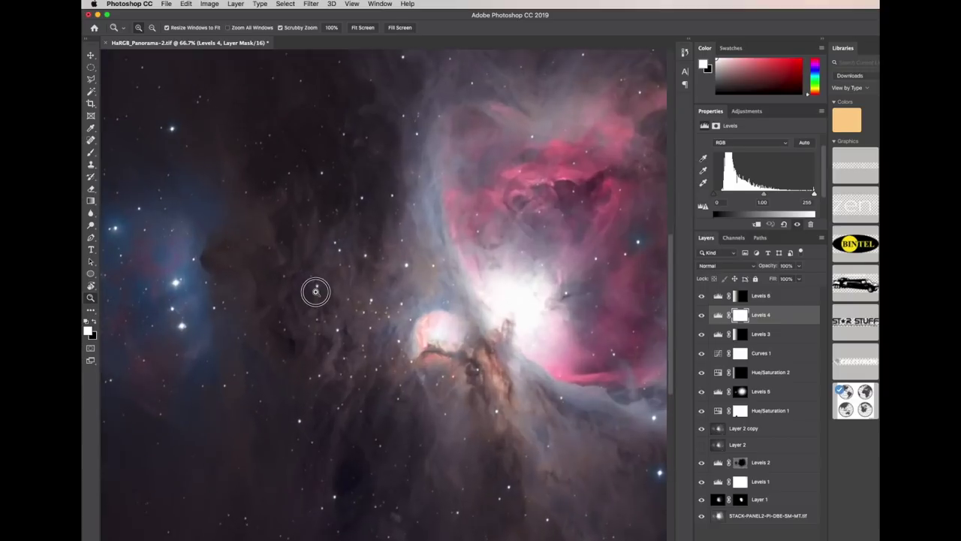
{"action": "left_click", "coordinate": [316, 291]}
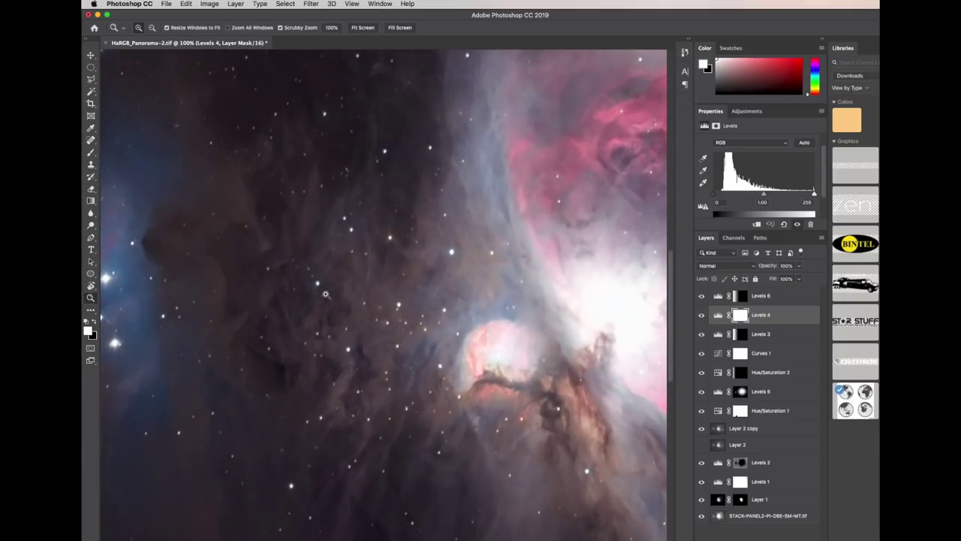
{"action": "scroll", "coordinate": [322, 292], "scroll_direction": "left", "scroll_amount": 5}
{"action": "scroll", "coordinate": [327, 293], "scroll_direction": "right", "scroll_amount": 15}
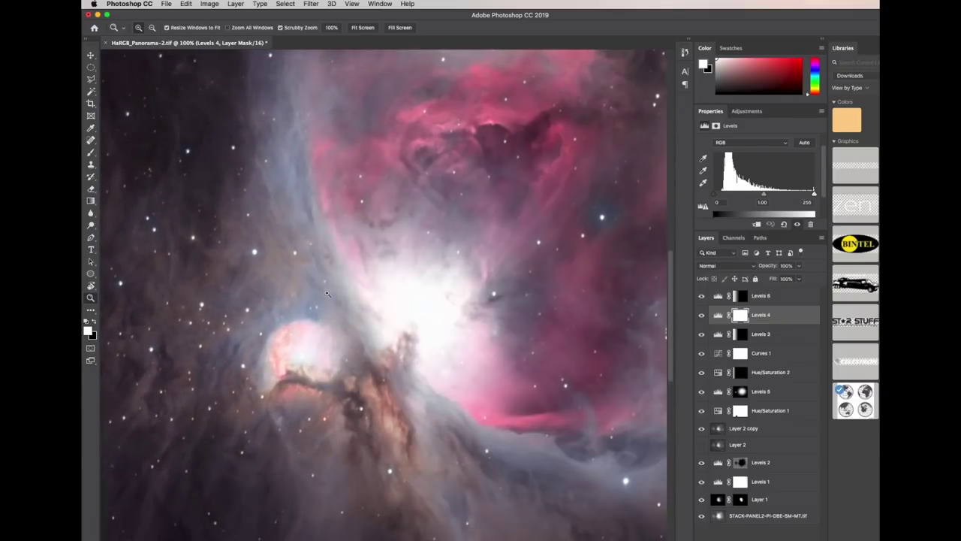
{"action": "scroll", "coordinate": [327, 293], "scroll_direction": "down", "scroll_amount": 4}
{"action": "scroll", "coordinate": [328, 294], "scroll_direction": "left", "scroll_amount": 5}
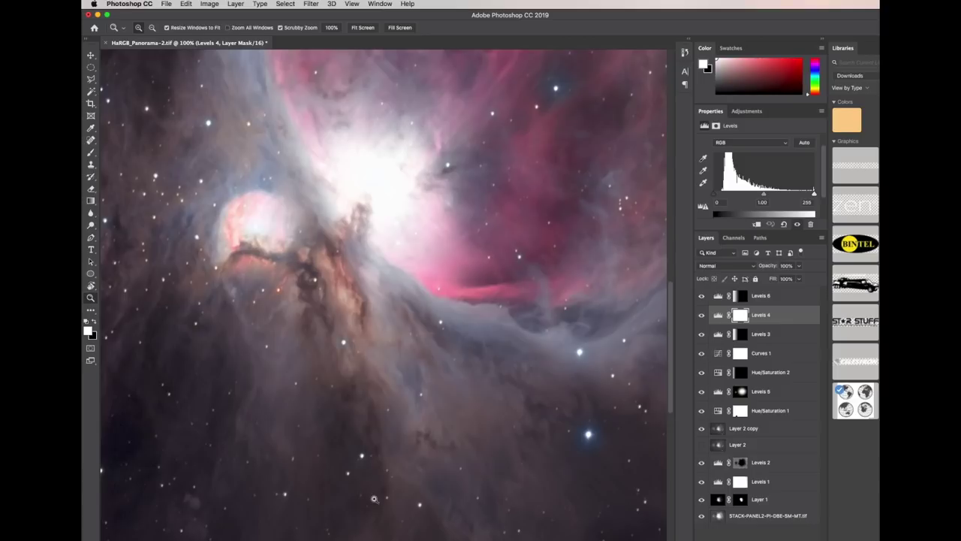
{"action": "scroll", "coordinate": [416, 301], "scroll_direction": "down", "scroll_amount": 5}
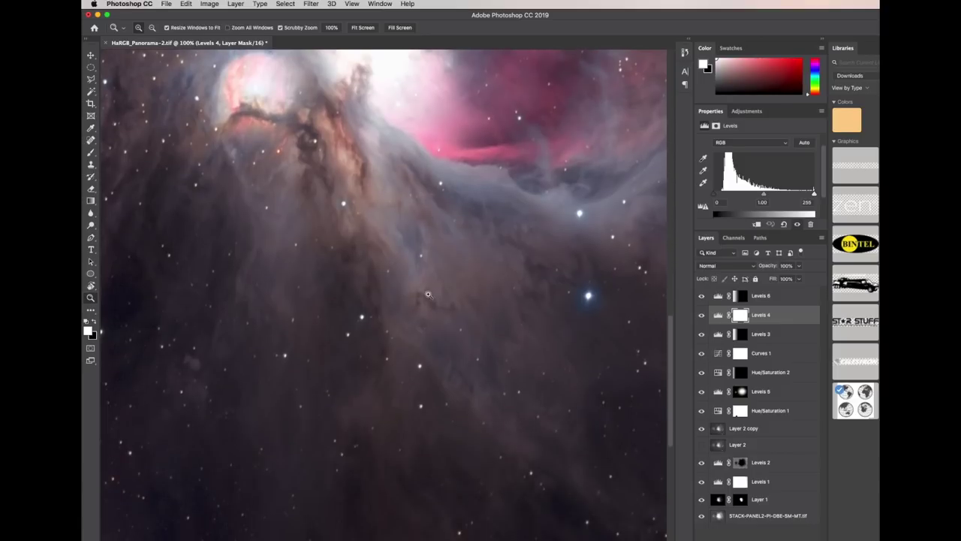
{"action": "scroll", "coordinate": [383, 264], "scroll_direction": "up", "scroll_amount": 8}
{"action": "scroll", "coordinate": [383, 264], "scroll_direction": "up", "scroll_amount": 4}
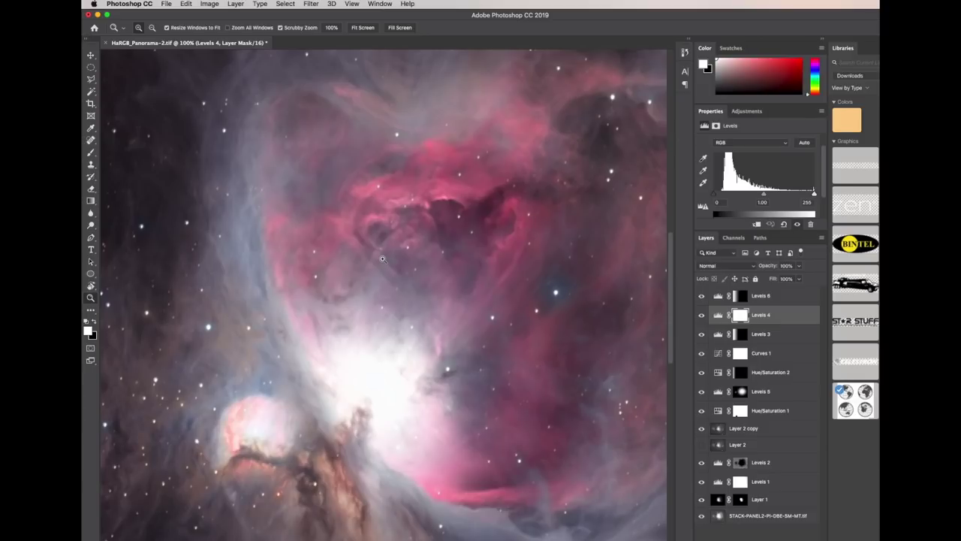
{"action": "scroll", "coordinate": [383, 258], "scroll_direction": "down", "scroll_amount": 4}
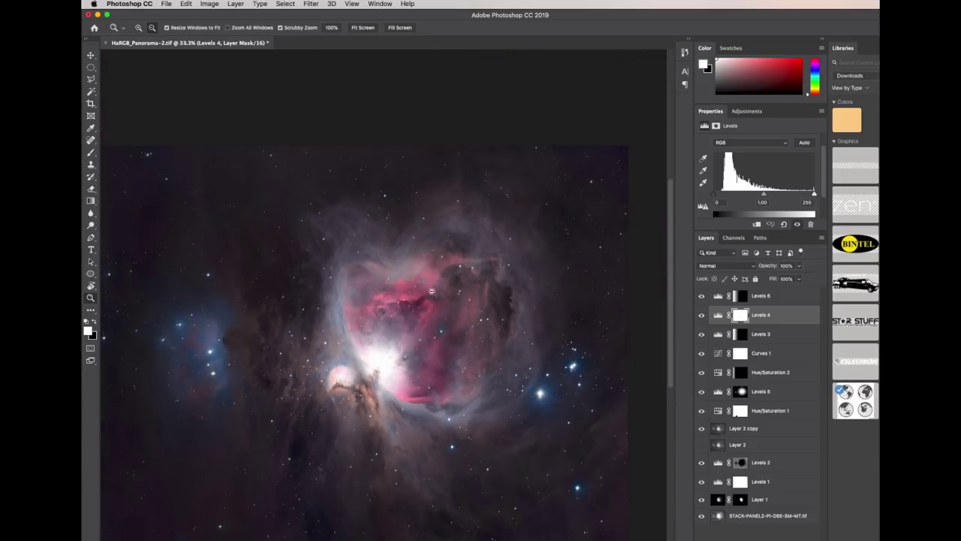
{"action": "scroll", "coordinate": [400, 268], "scroll_direction": "down", "scroll_amount": 3}
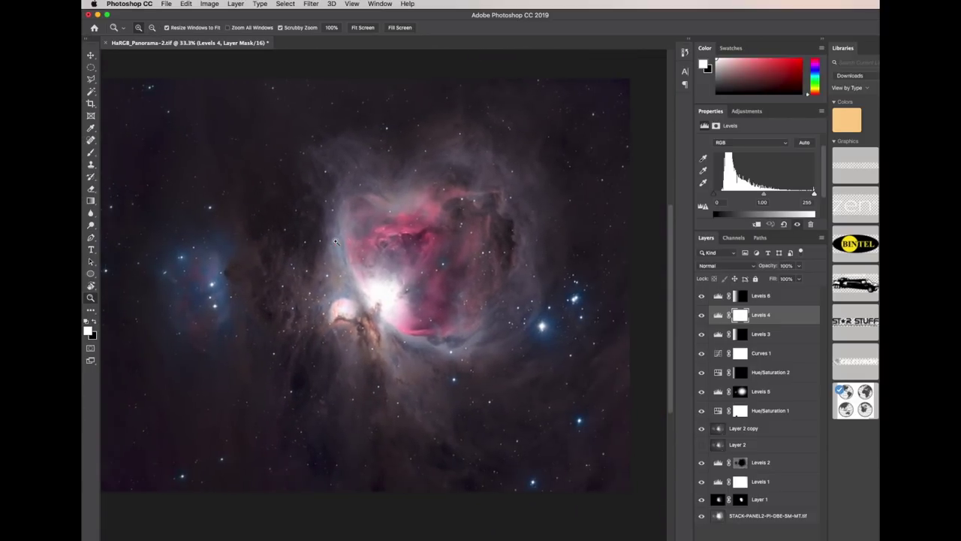
{"action": "scroll", "coordinate": [336, 240], "scroll_direction": "left", "scroll_amount": 2}
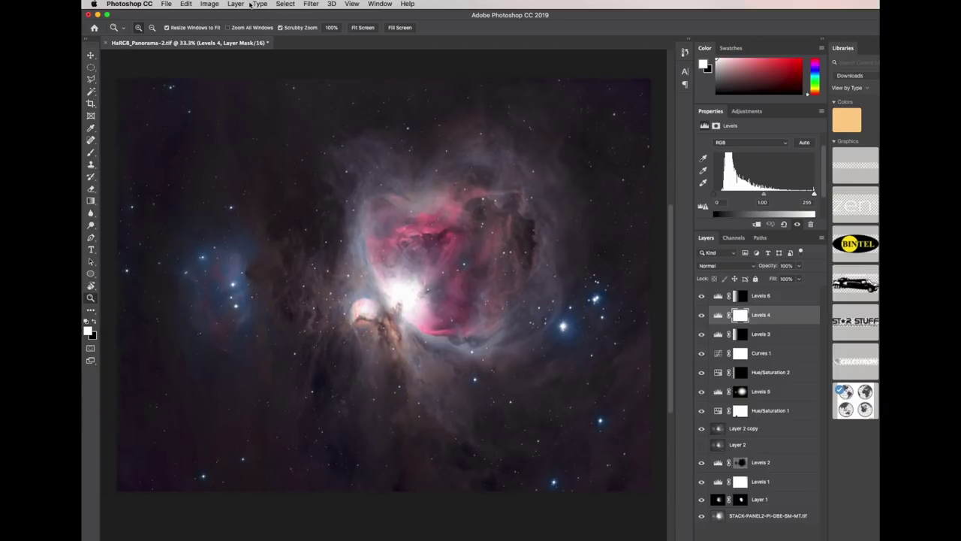
Resample HaRGB_Panorama-2.tif to 2048 × 1582 px using Bicubic Sharper
{"action": "left_click", "coordinate": [210, 4]}
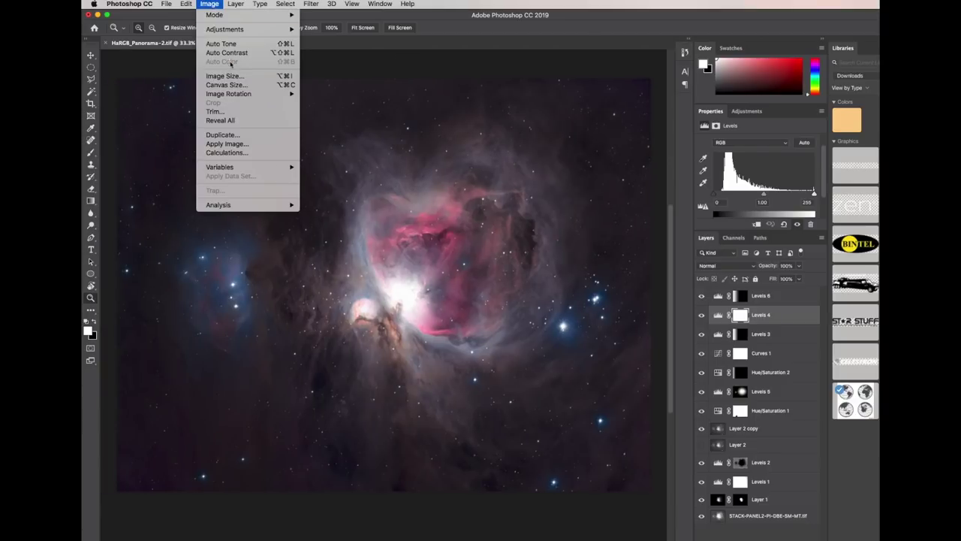
{"action": "left_click", "coordinate": [233, 78]}
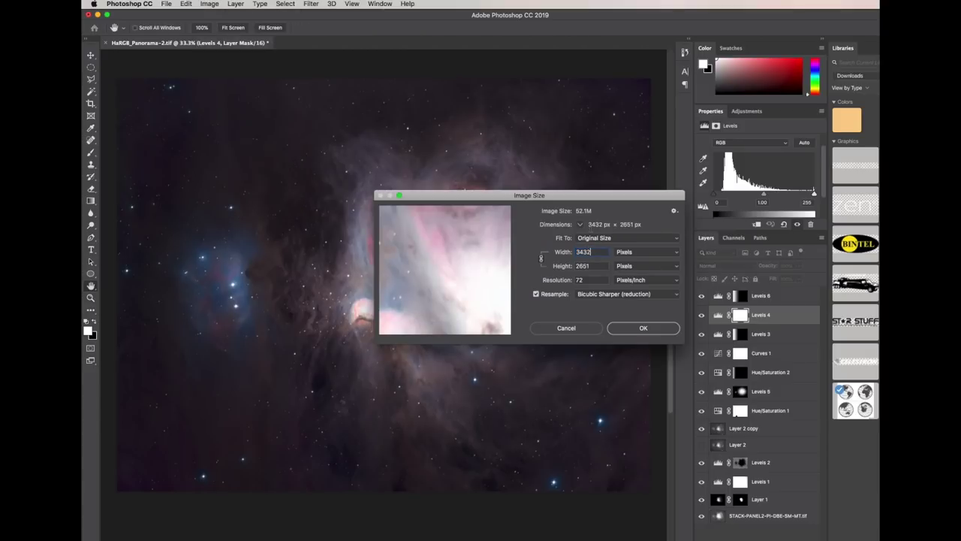
{"action": "left_click_drag", "start_coordinate": [590, 198], "coordinate": [503, 195]}
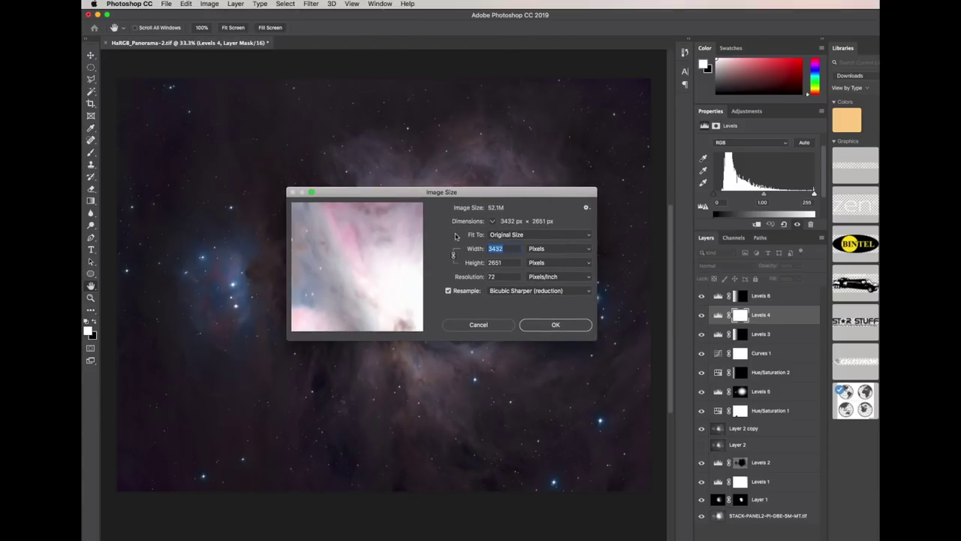
{"action": "type", "text": "2048"}
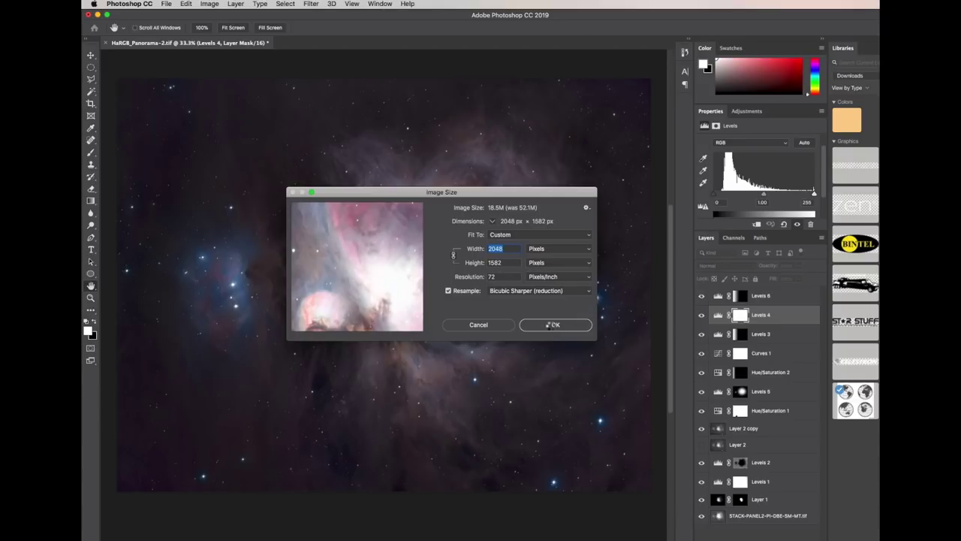
{"action": "left_click", "coordinate": [553, 326]}
Flatten all layers into a single Background layer, discarding the hidden layers
{"action": "key", "text": "z"}
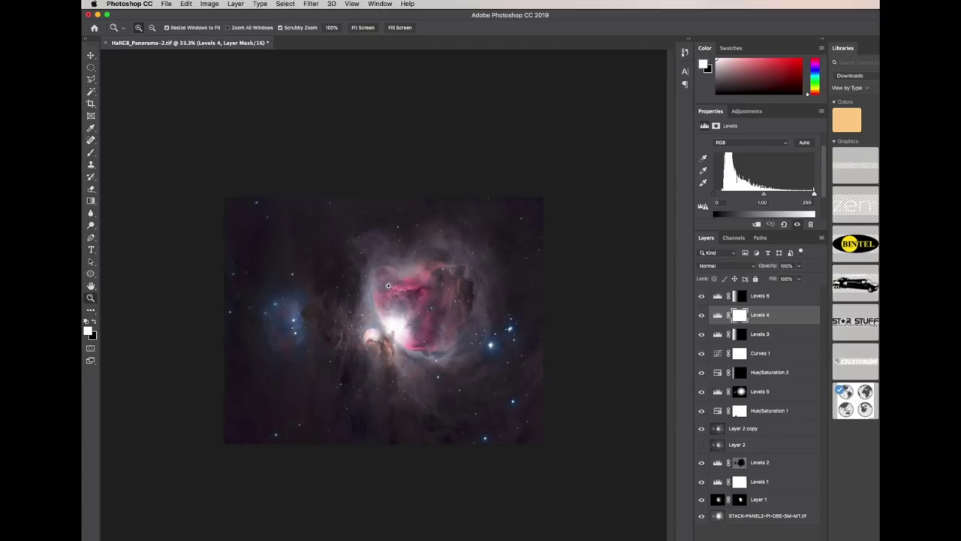
{"action": "left_click", "coordinate": [416, 288]}
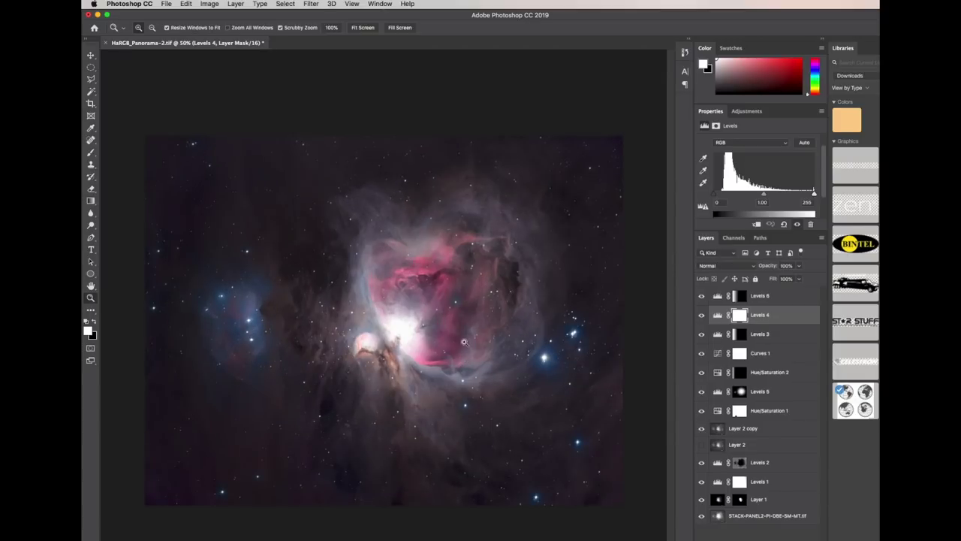
{"action": "left_click", "coordinate": [822, 238]}
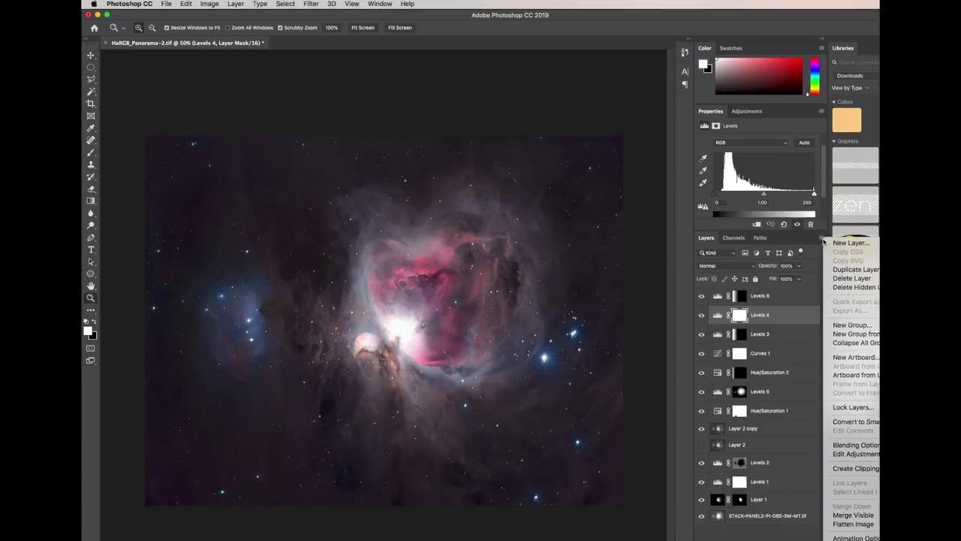
{"action": "left_click", "coordinate": [854, 526]}
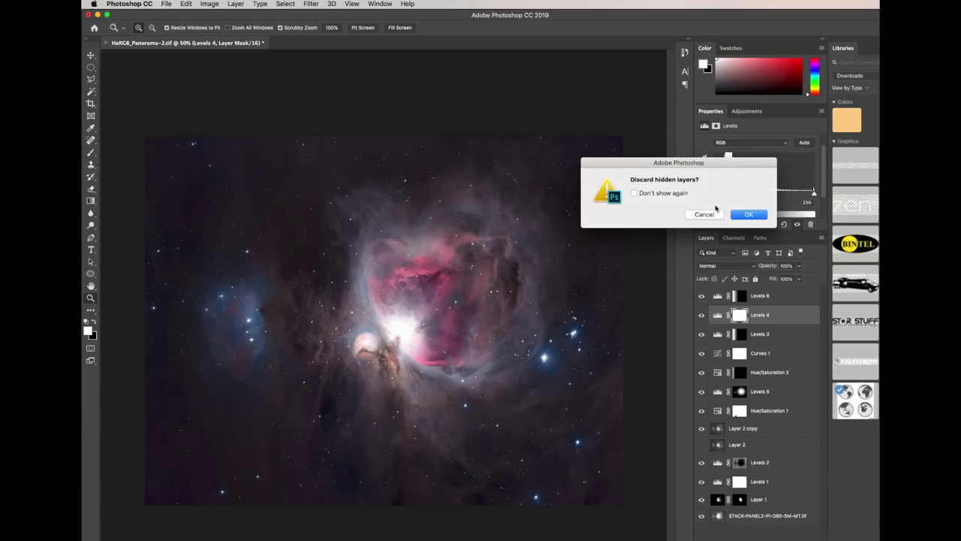
{"action": "left_click", "coordinate": [743, 217]}
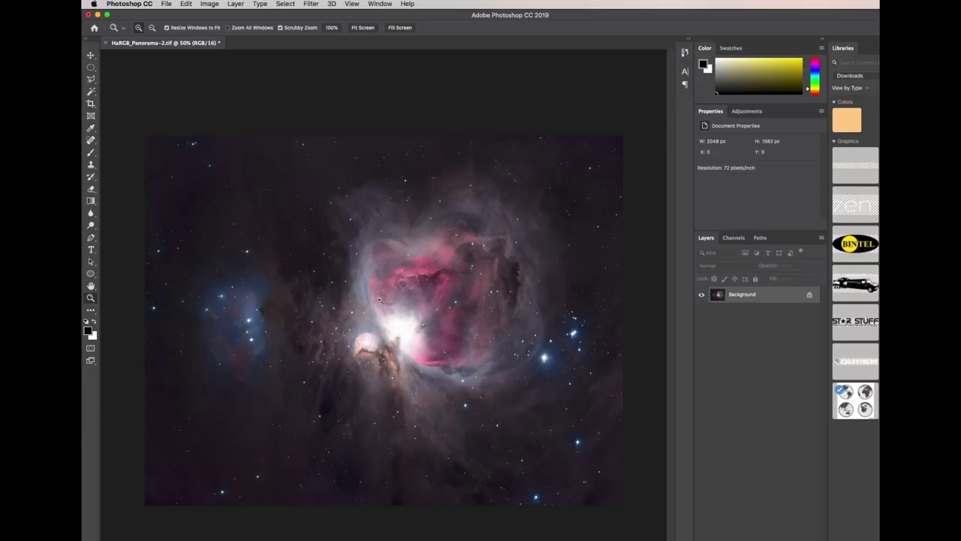
Zoom in to 200% on the nebula core and scroll around to inspect detail
{"action": "left_click", "coordinate": [411, 343]}
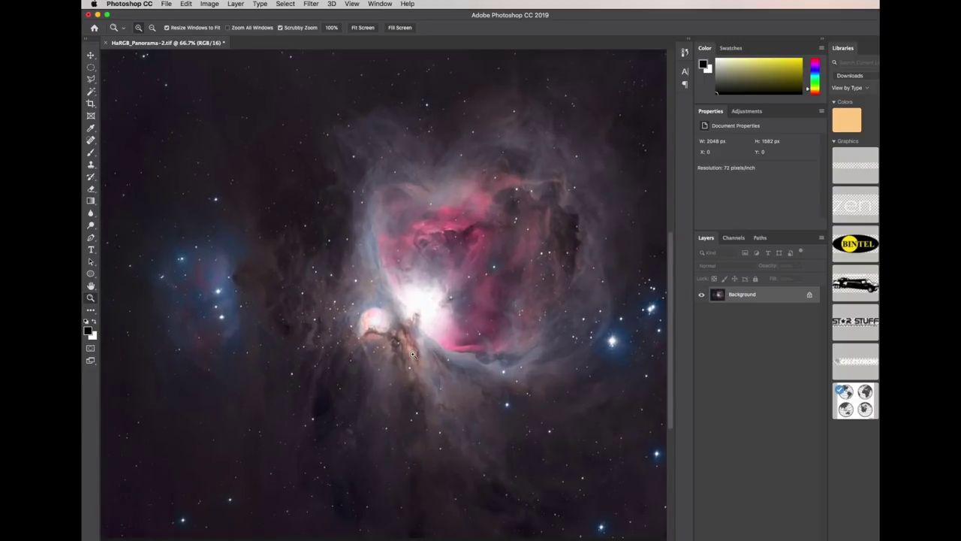
{"action": "left_click", "coordinate": [370, 323]}
{"action": "left_click", "coordinate": [369, 323]}
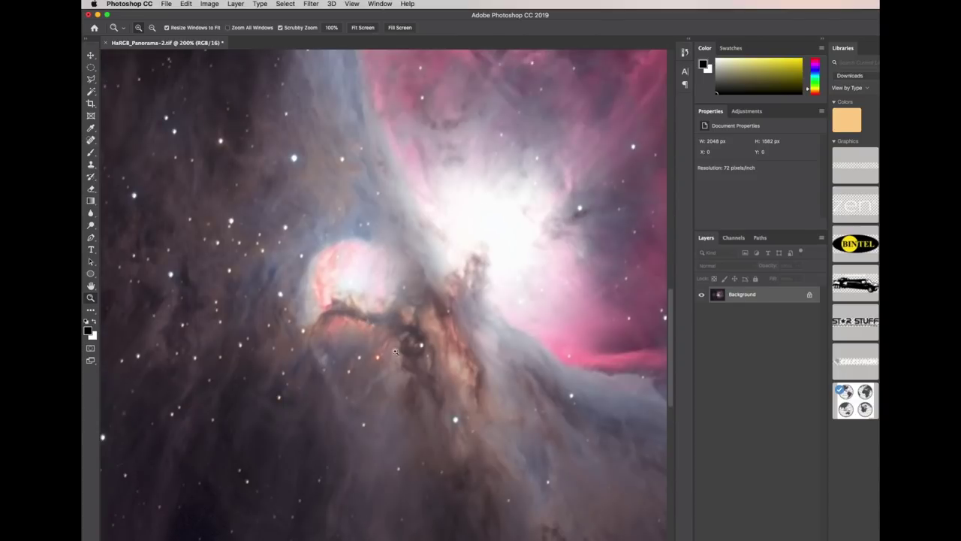
{"action": "scroll", "coordinate": [368, 277], "scroll_direction": "up", "scroll_amount": 5}
{"action": "scroll", "coordinate": [368, 276], "scroll_direction": "up", "scroll_amount": 15}
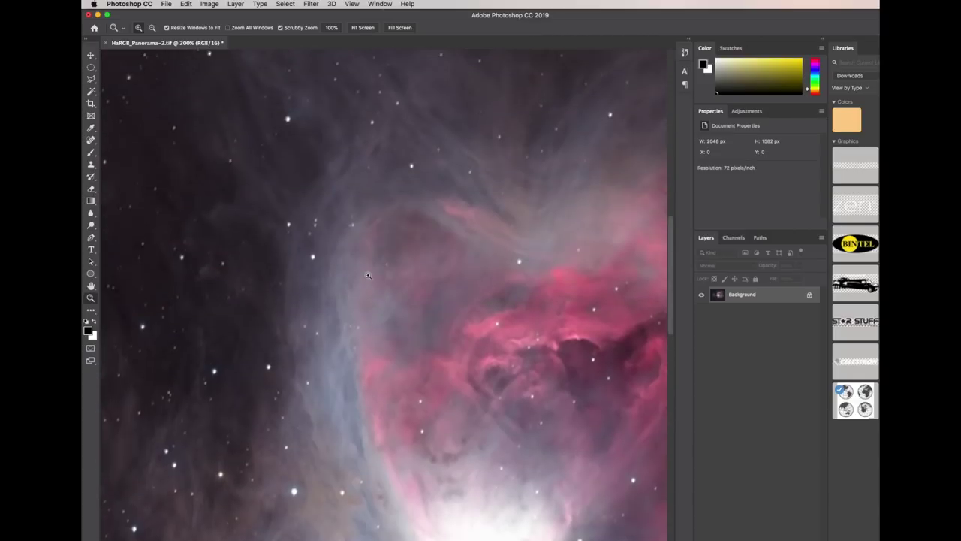
{"action": "scroll", "coordinate": [368, 275], "scroll_direction": "up", "scroll_amount": 3}
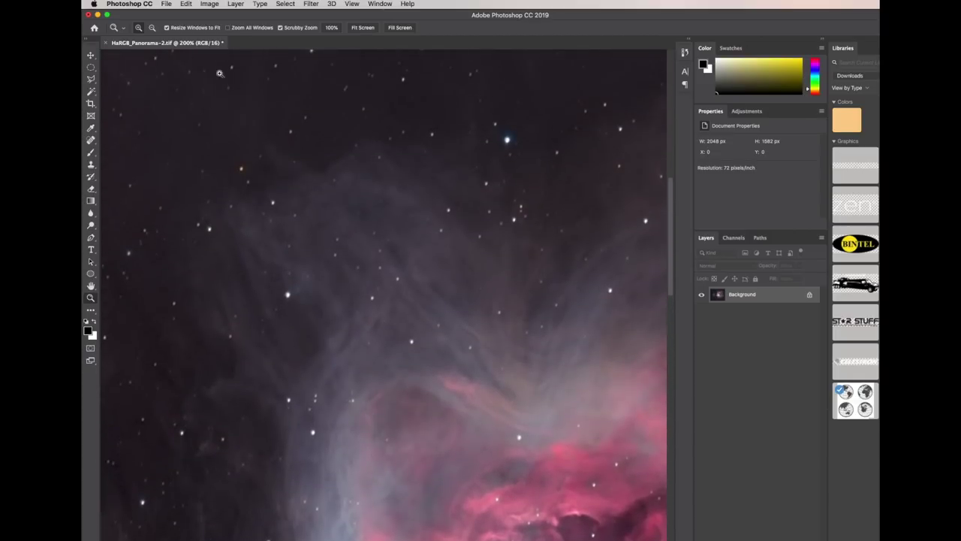
{"action": "scroll", "coordinate": [251, 115], "scroll_direction": "left", "scroll_amount": 7}
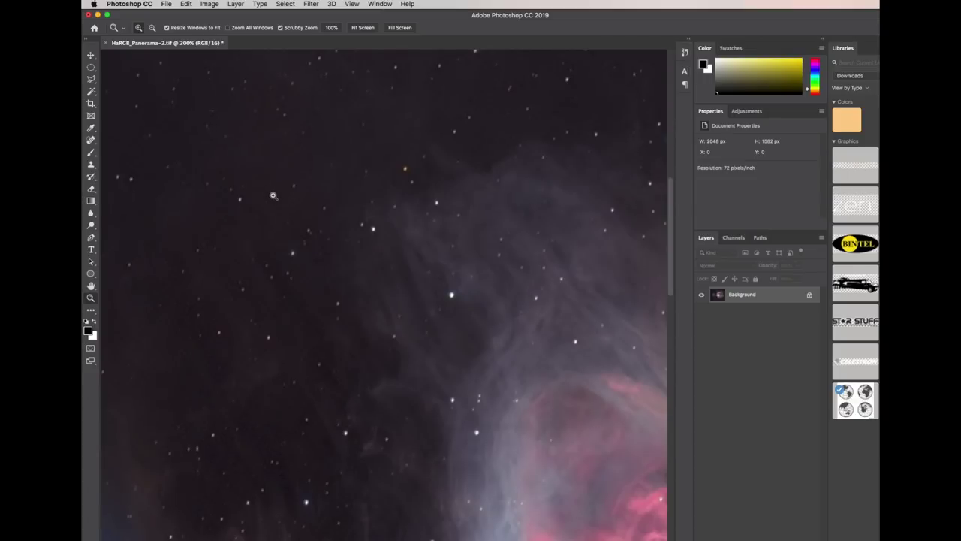
{"action": "left_click", "coordinate": [311, 4]}
{"action": "mouse_move", "coordinate": [337, 213]}
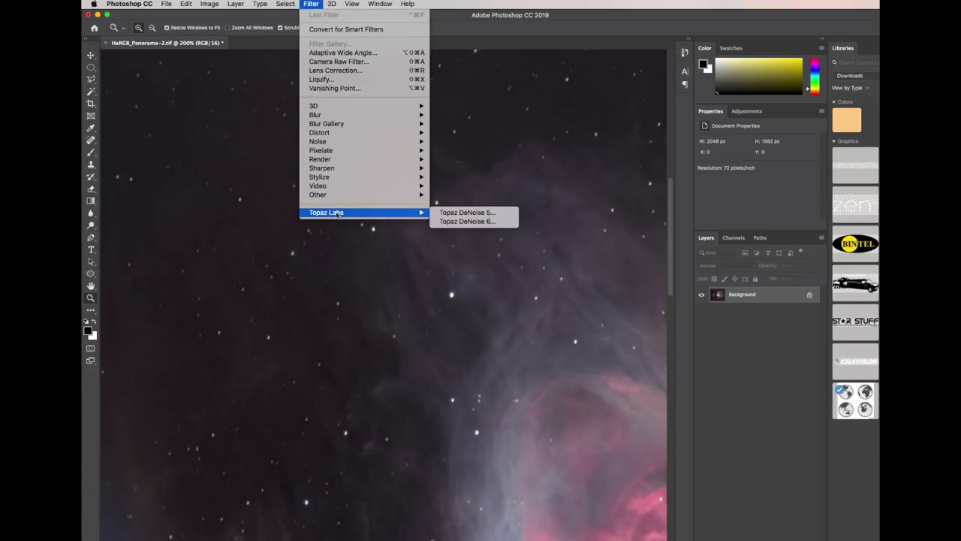
Launch Topaz DeNoise 6, dismiss the clipboard alert and pan the preview to dark sky
{"action": "left_click", "coordinate": [469, 221]}
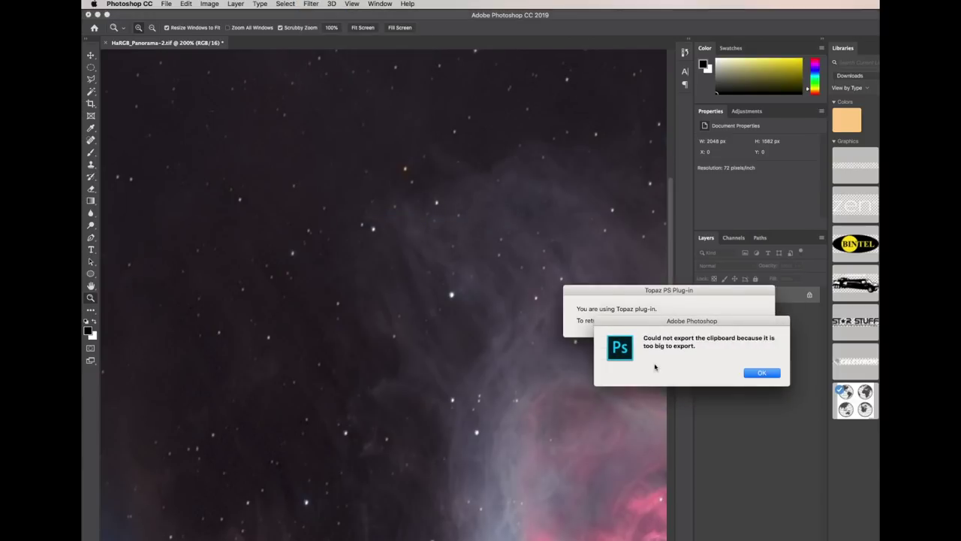
{"action": "left_click", "coordinate": [760, 373]}
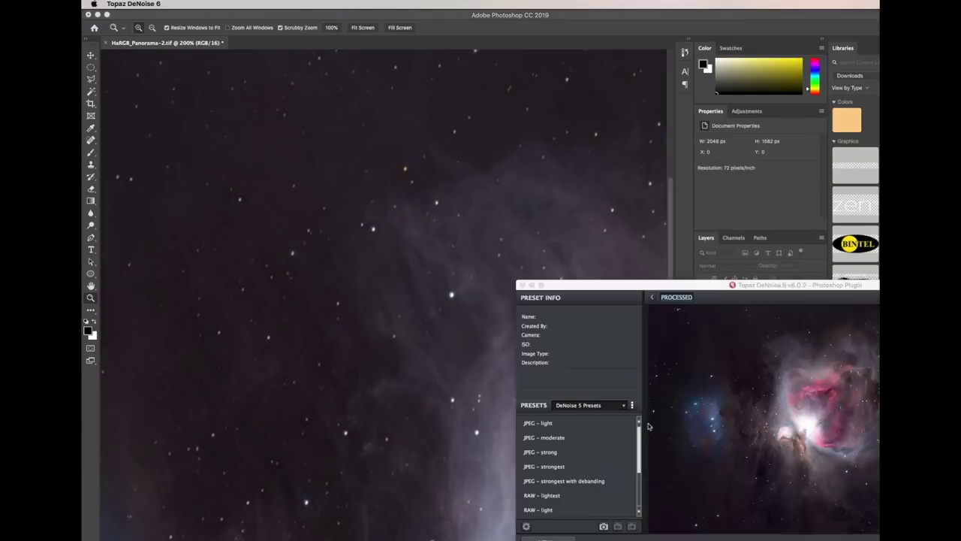
{"action": "left_click_drag", "start_coordinate": [759, 290], "coordinate": [459, 222]}
{"action": "left_click", "coordinate": [460, 309]}
{"action": "left_click_drag", "start_coordinate": [460, 310], "coordinate": [538, 351]}
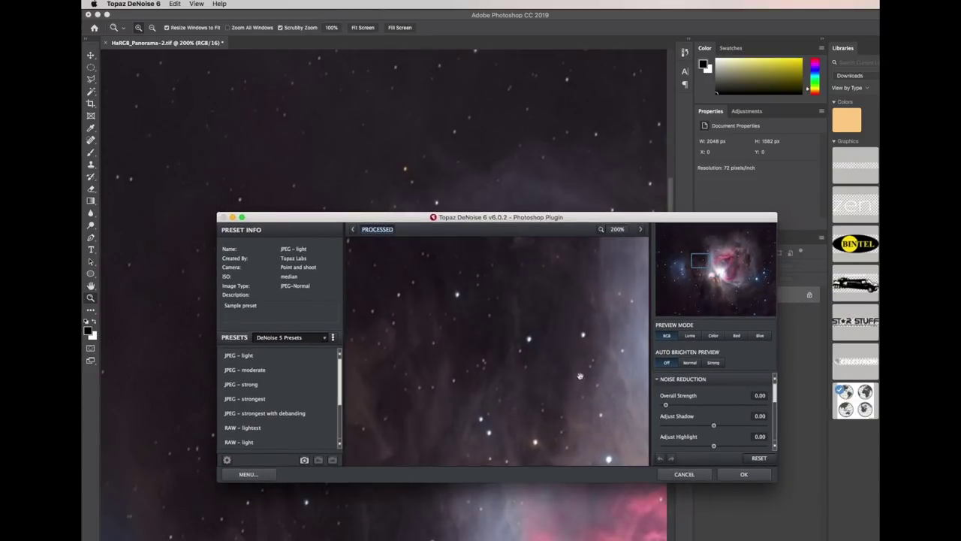
{"action": "left_click_drag", "start_coordinate": [415, 290], "coordinate": [573, 410]}
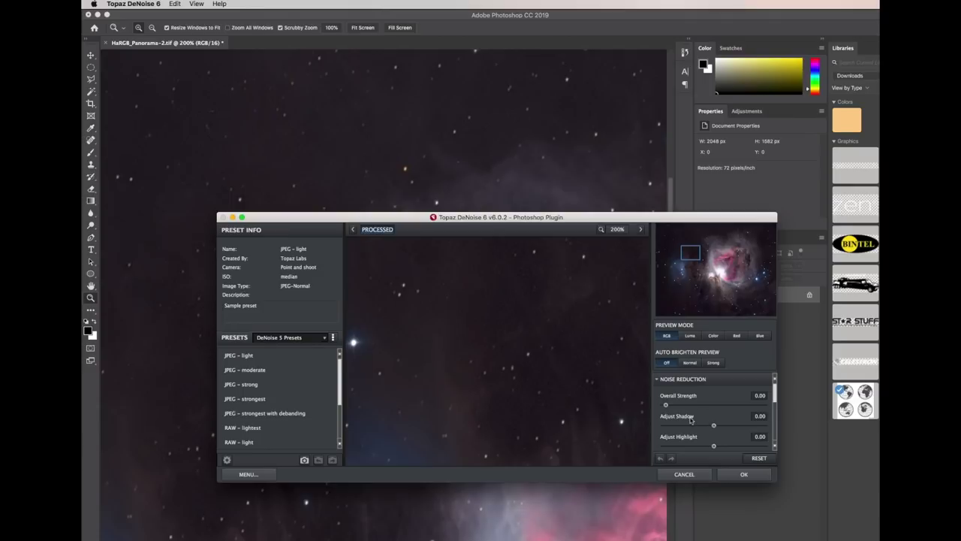
Apply JPEG light noise reduction with overall strength 0.06 to the nebula
{"action": "left_click_drag", "start_coordinate": [666, 405], "coordinate": [672, 407]}
{"action": "left_click", "coordinate": [745, 475]}
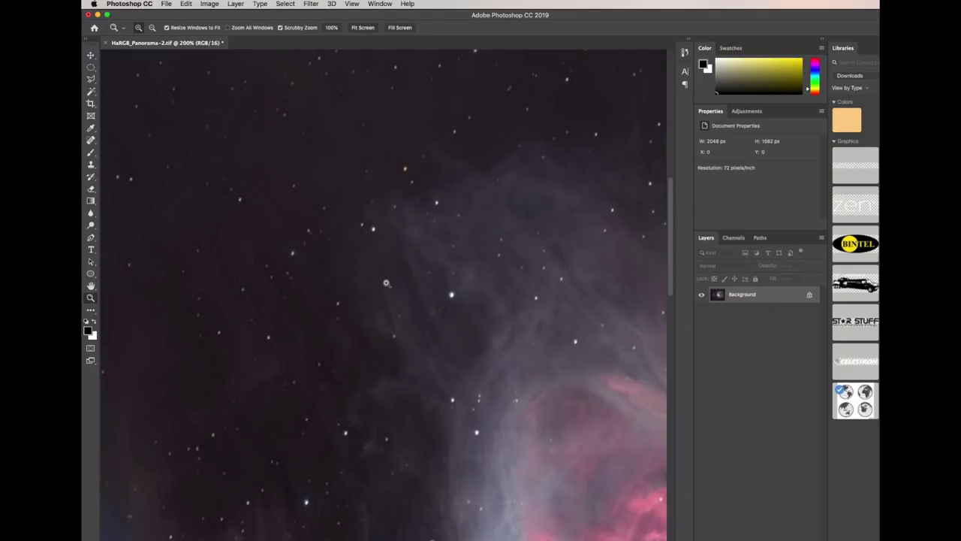
{"action": "scroll", "coordinate": [379, 277], "scroll_direction": "down", "scroll_amount": 1}
{"action": "scroll", "coordinate": [379, 277], "scroll_direction": "down", "scroll_amount": 10}
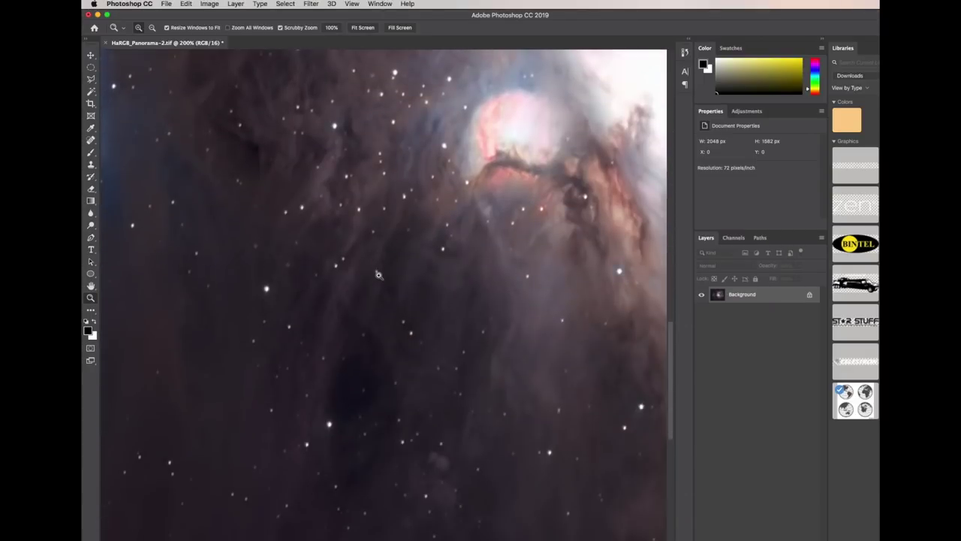
Pan around and zoom out to 66.7% to view the whole denoised nebula
{"action": "scroll", "coordinate": [380, 275], "scroll_direction": "right", "scroll_amount": 15}
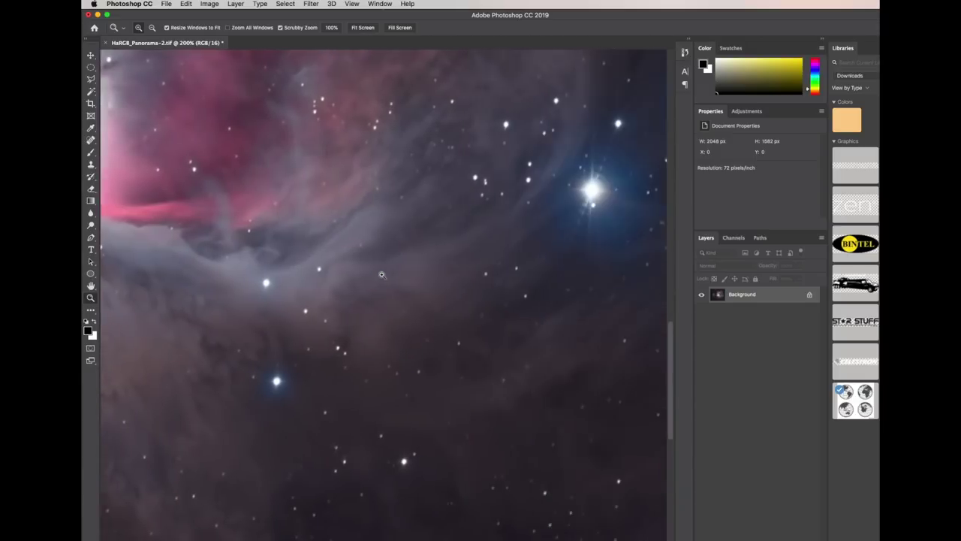
{"action": "scroll", "coordinate": [381, 275], "scroll_direction": "right", "scroll_amount": 5}
{"action": "scroll", "coordinate": [380, 275], "scroll_direction": "up", "scroll_amount": 10}
{"action": "scroll", "coordinate": [380, 274], "scroll_direction": "left", "scroll_amount": 2}
{"action": "scroll", "coordinate": [379, 275], "scroll_direction": "down", "scroll_amount": 6}
{"action": "scroll", "coordinate": [379, 274], "scroll_direction": "left", "scroll_amount": 3}
{"action": "left_click", "coordinate": [379, 273], "text": "alt"}
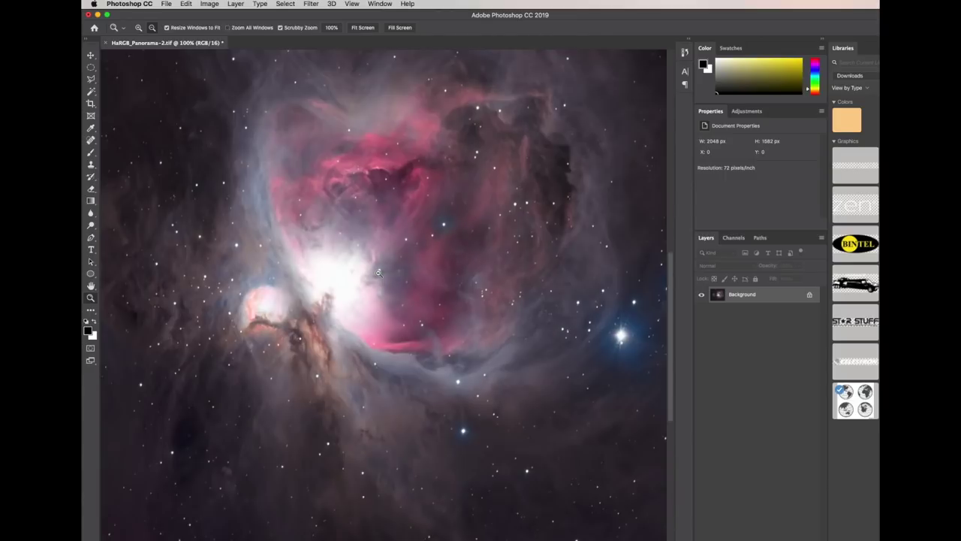
{"action": "left_click", "coordinate": [379, 272], "text": "alt"}
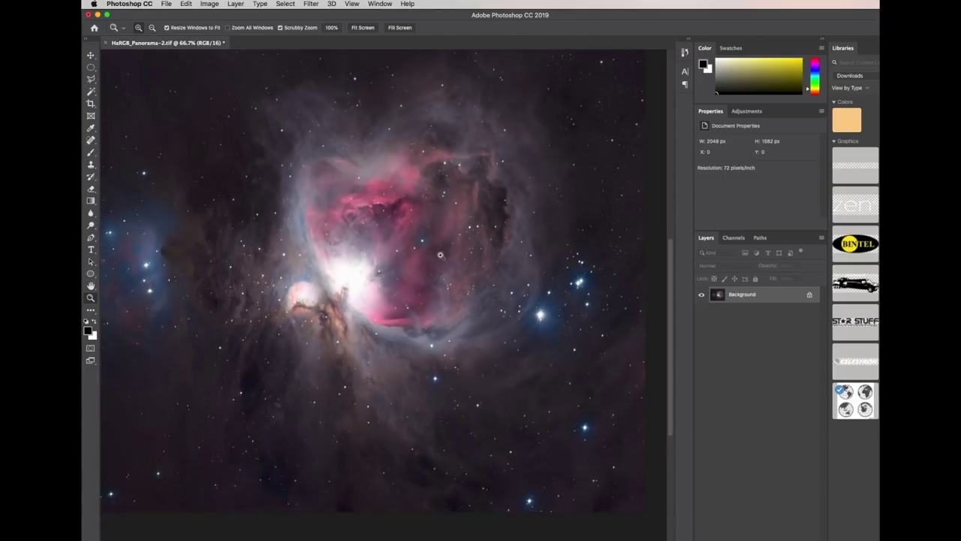
{"action": "scroll", "coordinate": [435, 245], "scroll_direction": "left", "scroll_amount": 3}
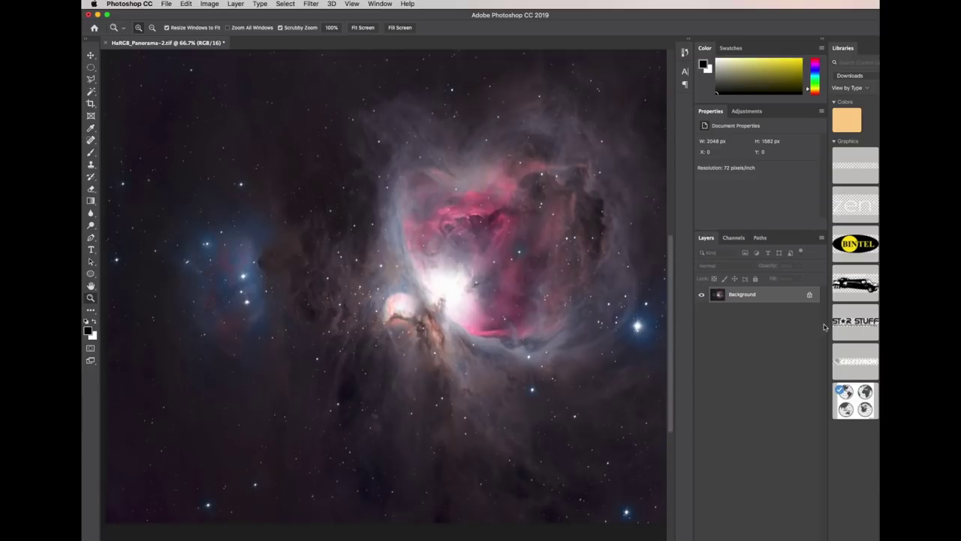
Zoom in to 300% on the bright knot near the core to inspect the noise
{"action": "left_click", "coordinate": [379, 314]}
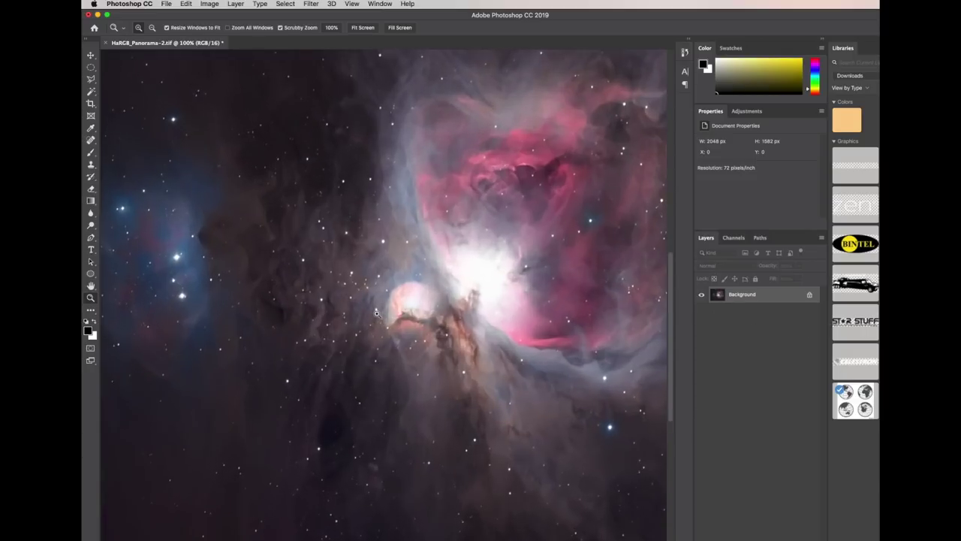
{"action": "left_click", "coordinate": [380, 314]}
{"action": "left_click", "coordinate": [383, 234]}
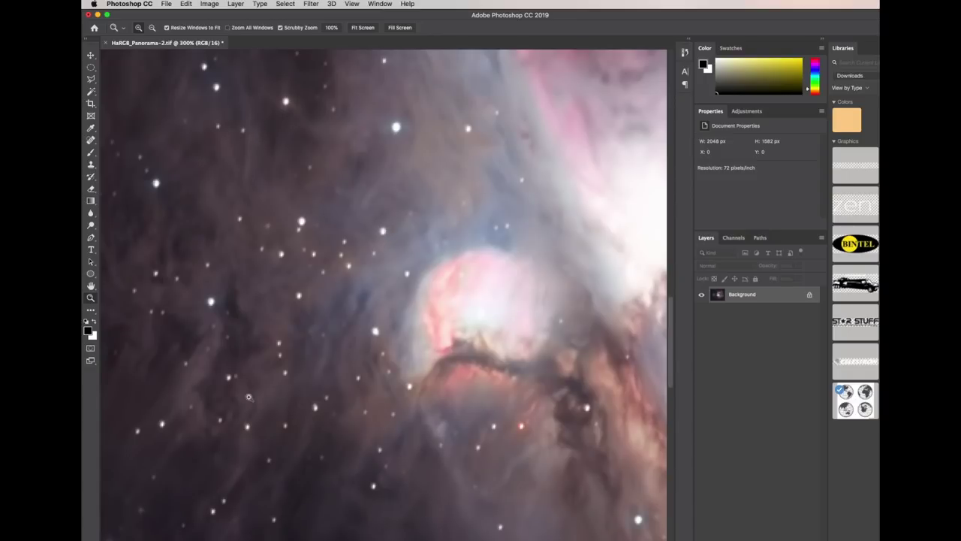
{"action": "scroll", "coordinate": [369, 412], "scroll_direction": "down", "scroll_amount": 1}
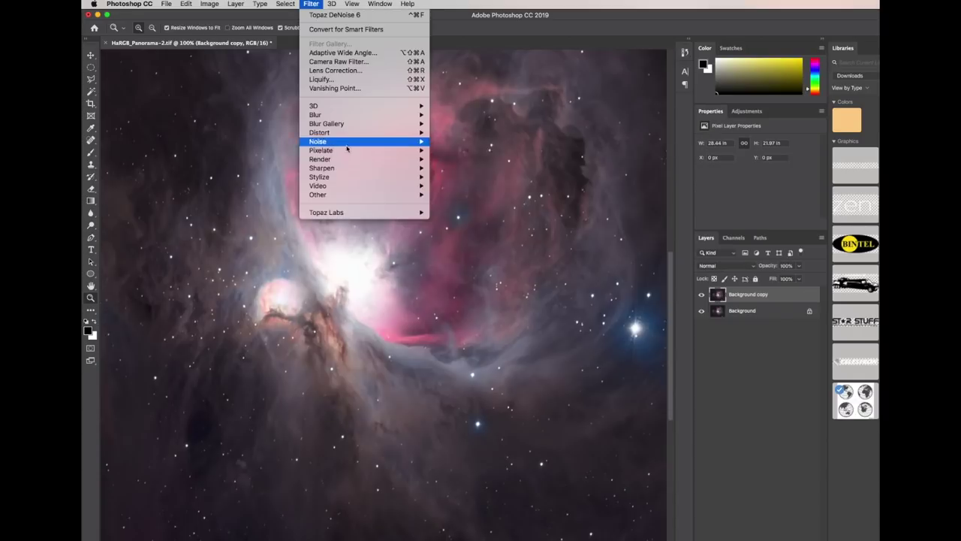
Open Smart Sharpen, point its preview at the nebula and compare against the unsharpened image
{"action": "mouse_move", "coordinate": [391, 168]}
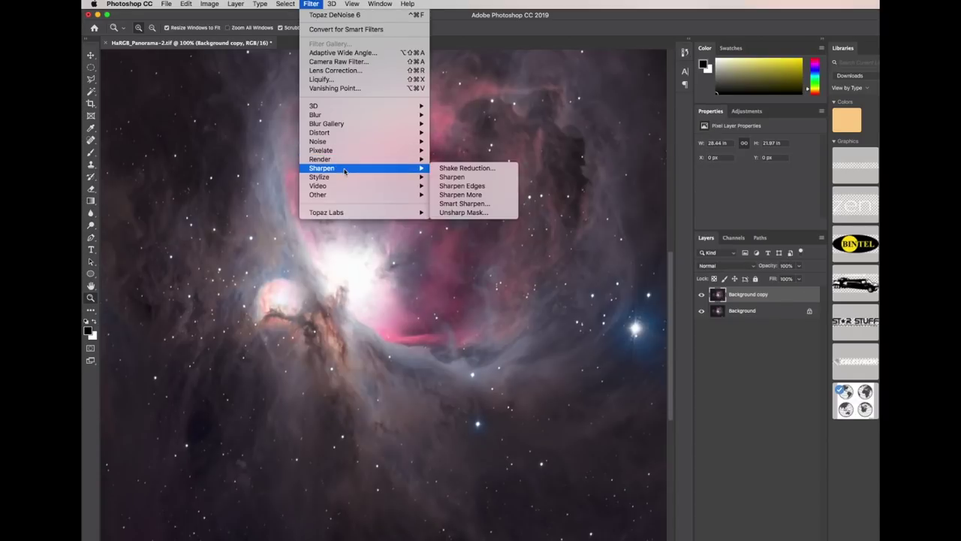
{"action": "left_click", "coordinate": [469, 206]}
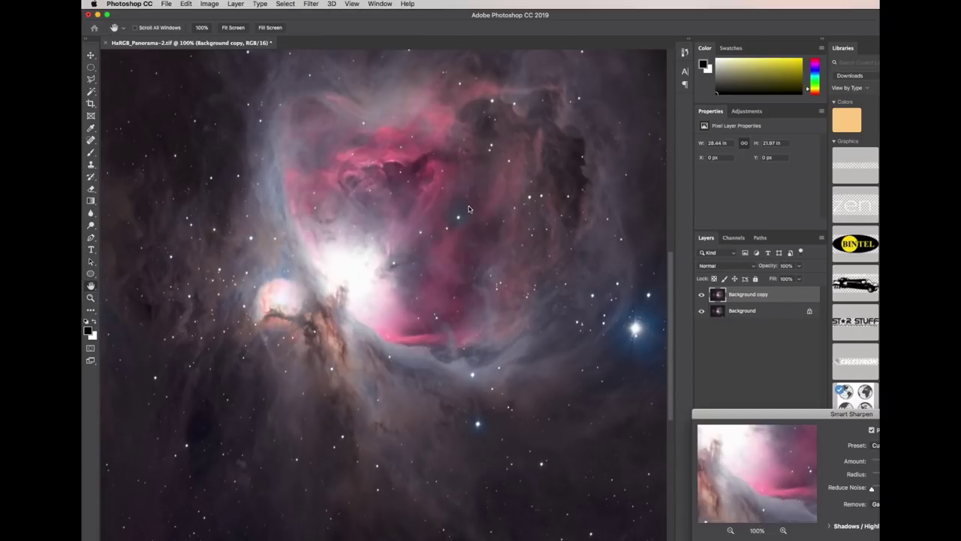
{"action": "left_click", "coordinate": [539, 410]}
{"action": "left_click_drag", "start_coordinate": [770, 418], "coordinate": [436, 384]}
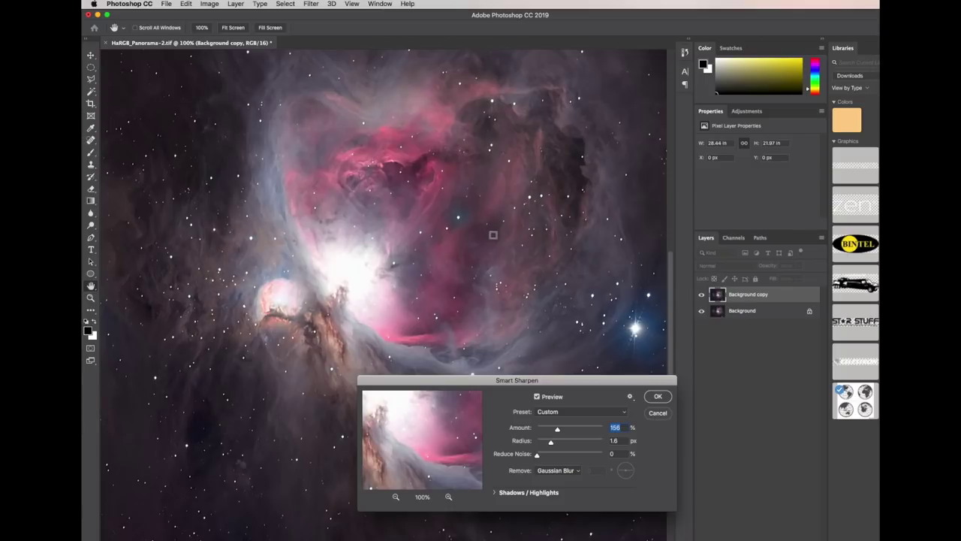
{"action": "left_click", "coordinate": [537, 396]}
{"action": "left_click", "coordinate": [538, 397]}
Raise the Smart Sharpen Amount and set the Radius to 1.2 px
{"action": "left_click_drag", "start_coordinate": [557, 429], "coordinate": [573, 429]}
{"action": "left_click", "coordinate": [556, 443]}
{"action": "mouse_move", "coordinate": [549, 444]}
{"action": "left_mouse_down"}
{"action": "mouse_move", "coordinate": [569, 431]}
{"action": "mouse_move", "coordinate": [555, 430]}
{"action": "left_mouse_up"}
{"action": "key", "text": "Tab"}
{"action": "key", "text": "Up"}
{"action": "key", "text": "Up"}
{"action": "left_click", "coordinate": [659, 397]}
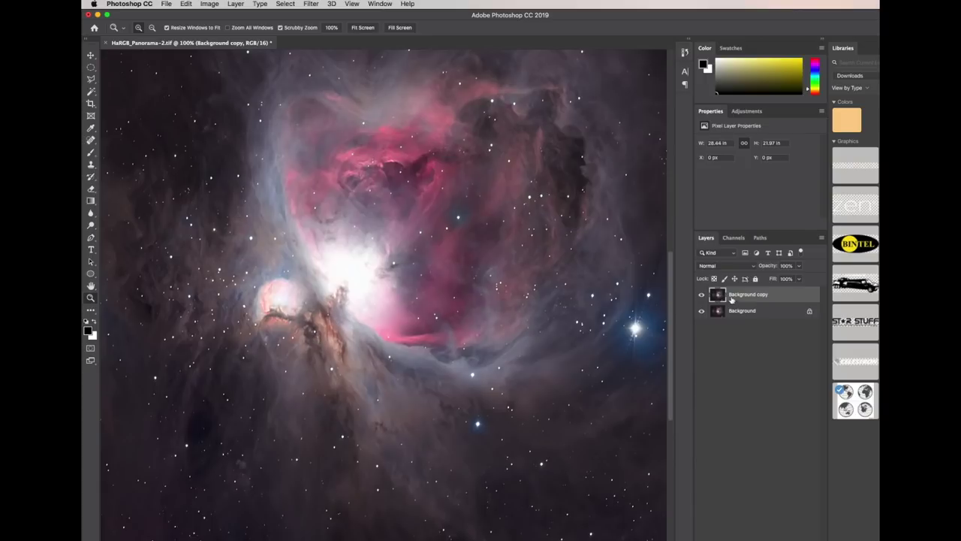
{"action": "left_click", "coordinate": [702, 295]}
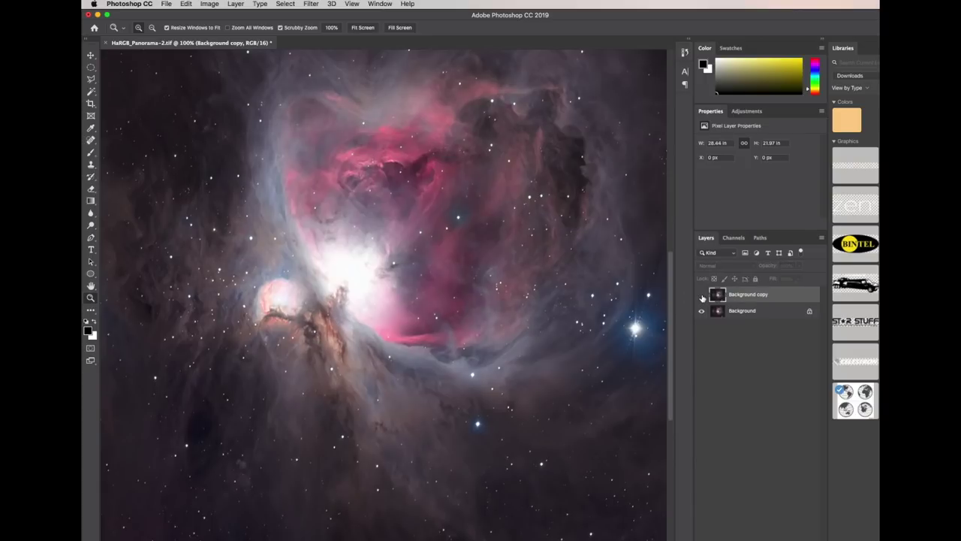
{"action": "left_click", "coordinate": [703, 296]}
{"action": "left_click", "coordinate": [702, 295]}
{"action": "left_click", "coordinate": [702, 295]}
{"action": "left_click", "coordinate": [702, 295]}
{"action": "left_click", "coordinate": [703, 295]}
{"action": "left_click", "coordinate": [703, 295]}
{"action": "left_click", "coordinate": [703, 295]}
{"action": "left_click", "coordinate": [703, 295]}
{"action": "left_click", "coordinate": [702, 295]}
{"action": "left_click", "coordinate": [703, 295]}
{"action": "left_click", "coordinate": [703, 295]}
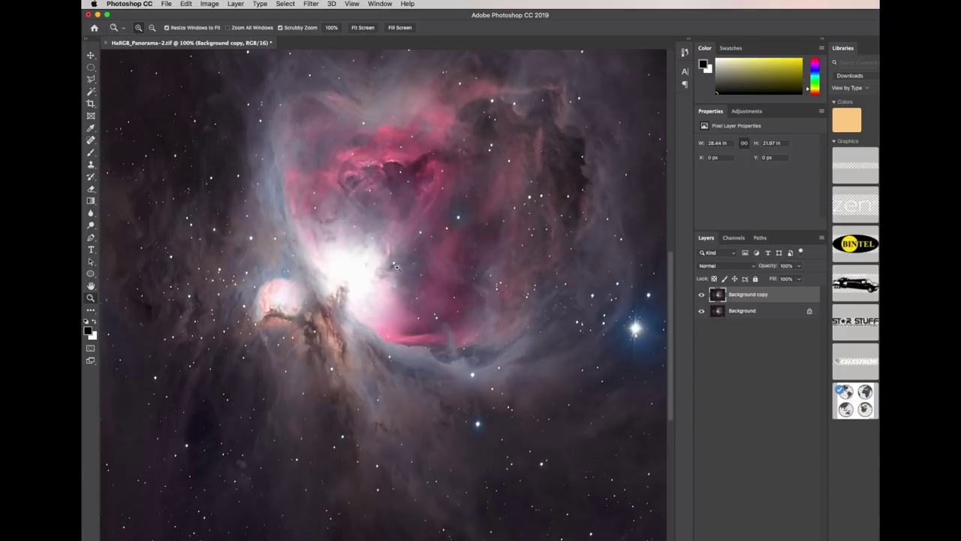
Select the bright nebula core and all stars with the Magic Wand at 200% zoom
{"action": "left_click", "coordinate": [308, 304]}
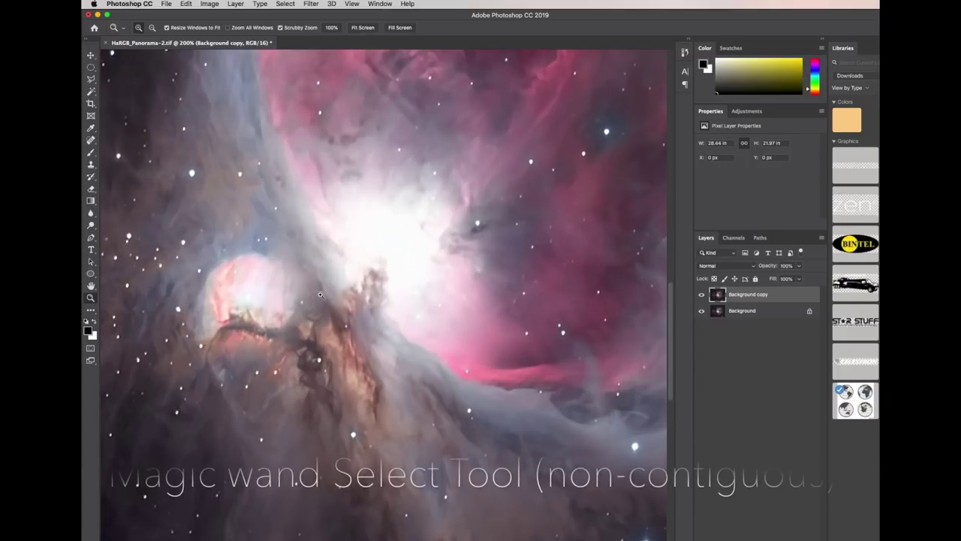
{"action": "scroll", "coordinate": [320, 294], "scroll_direction": "left", "scroll_amount": 5}
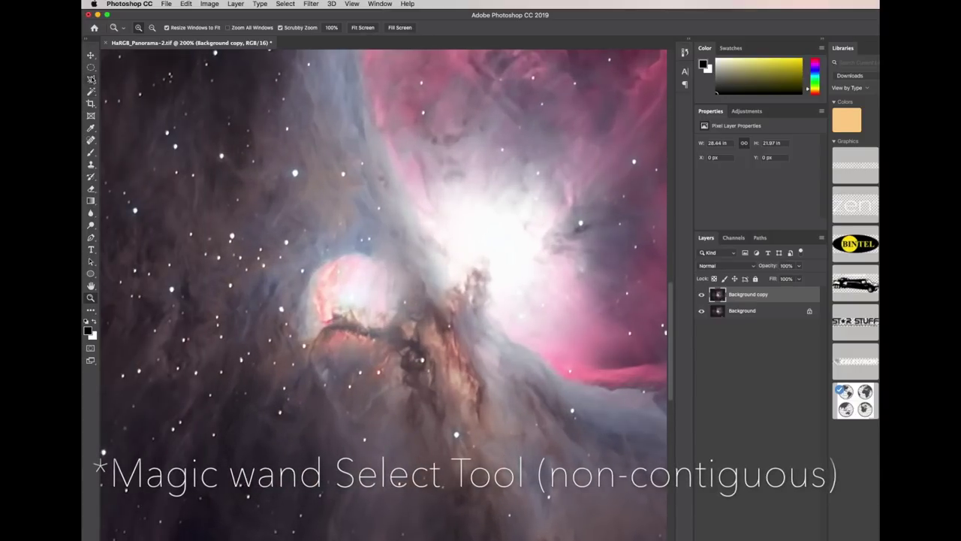
{"action": "left_click", "coordinate": [91, 91]}
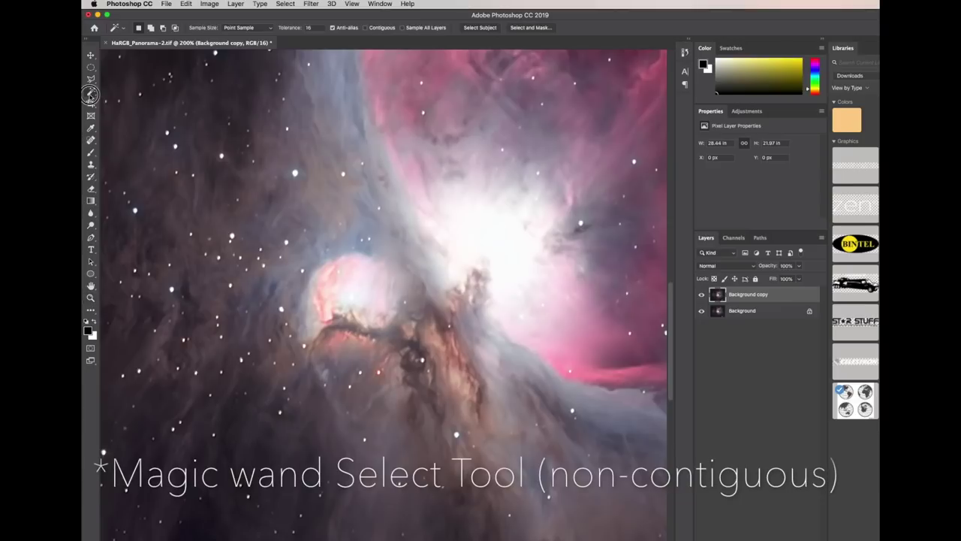
{"action": "left_click", "coordinate": [294, 175]}
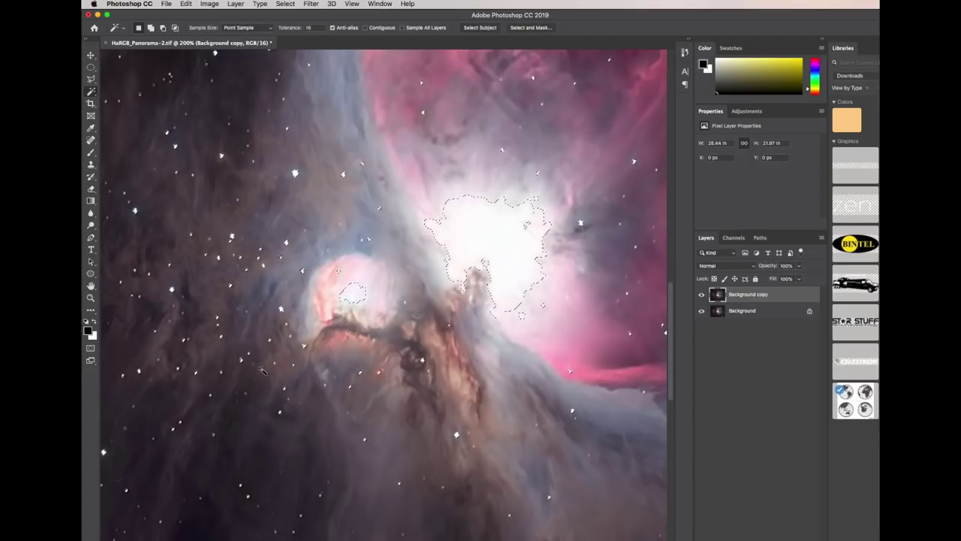
{"action": "scroll", "coordinate": [271, 374], "scroll_direction": "down", "scroll_amount": 5}
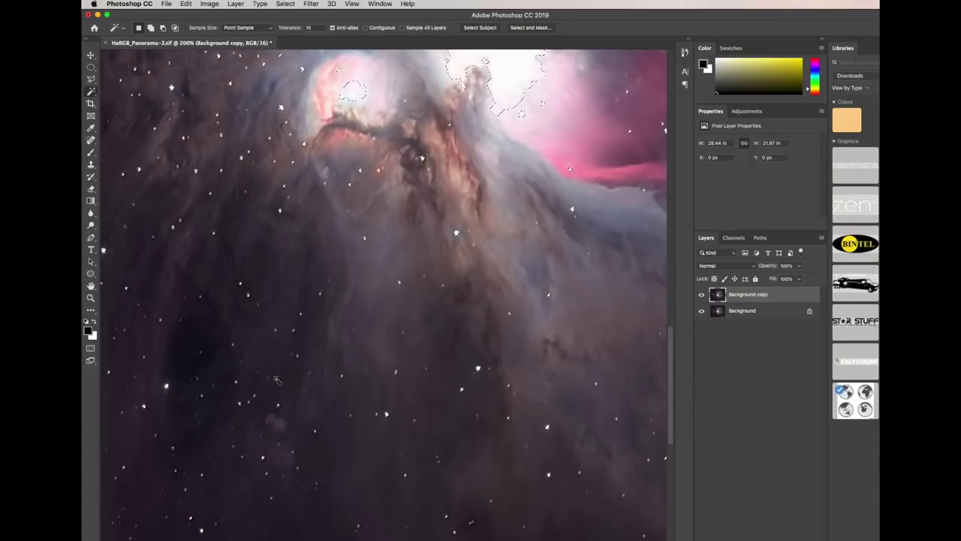
{"action": "scroll", "coordinate": [276, 379], "scroll_direction": "right", "scroll_amount": 8}
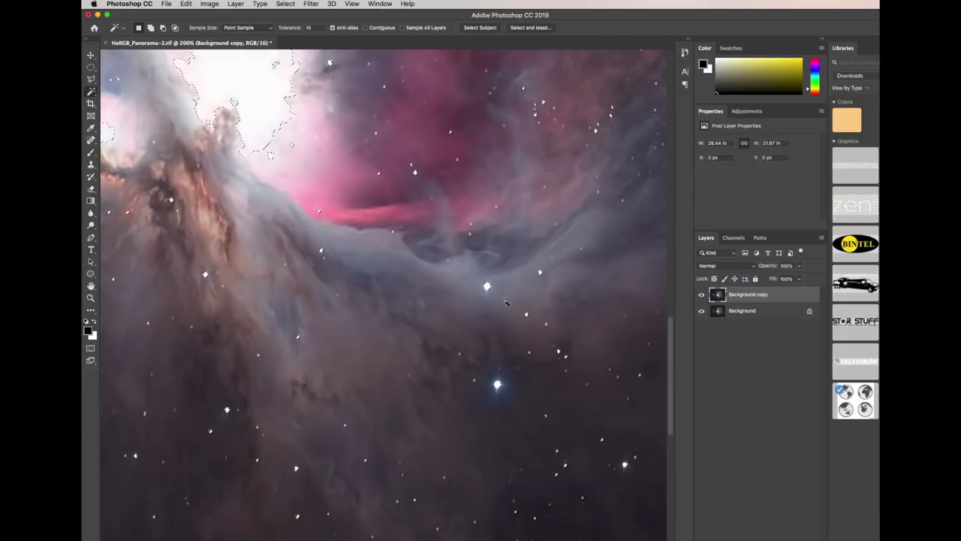
{"action": "scroll", "coordinate": [505, 301], "scroll_direction": "right", "scroll_amount": 3}
{"action": "scroll", "coordinate": [505, 302], "scroll_direction": "down", "scroll_amount": 4}
{"action": "scroll", "coordinate": [502, 308], "scroll_direction": "up", "scroll_amount": 4}
{"action": "scroll", "coordinate": [502, 308], "scroll_direction": "left", "scroll_amount": 5}
{"action": "scroll", "coordinate": [501, 308], "scroll_direction": "up", "scroll_amount": 3}
{"action": "scroll", "coordinate": [502, 307], "scroll_direction": "left", "scroll_amount": 4}
Expand the core and star selection outward by 10 pixels
{"action": "left_click", "coordinate": [286, 3]}
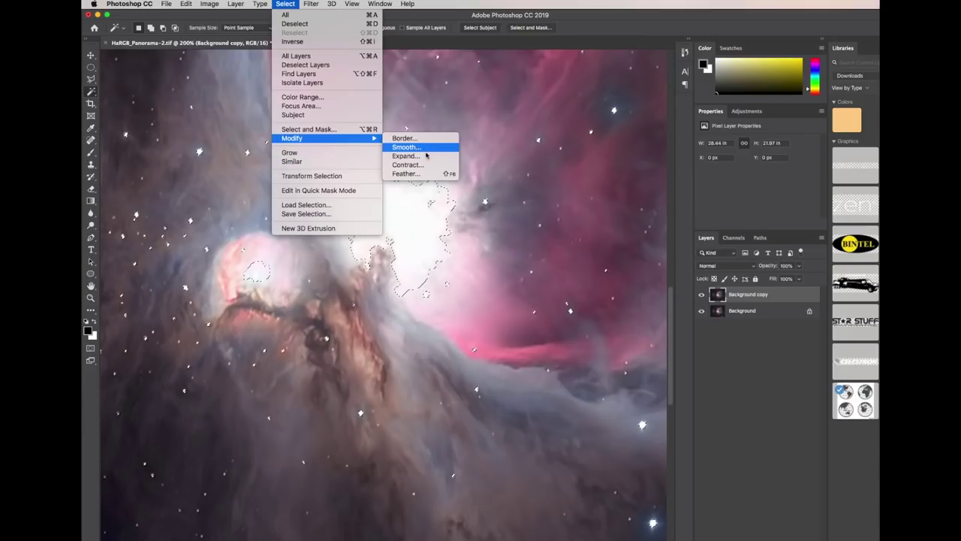
{"action": "left_click", "coordinate": [426, 155]}
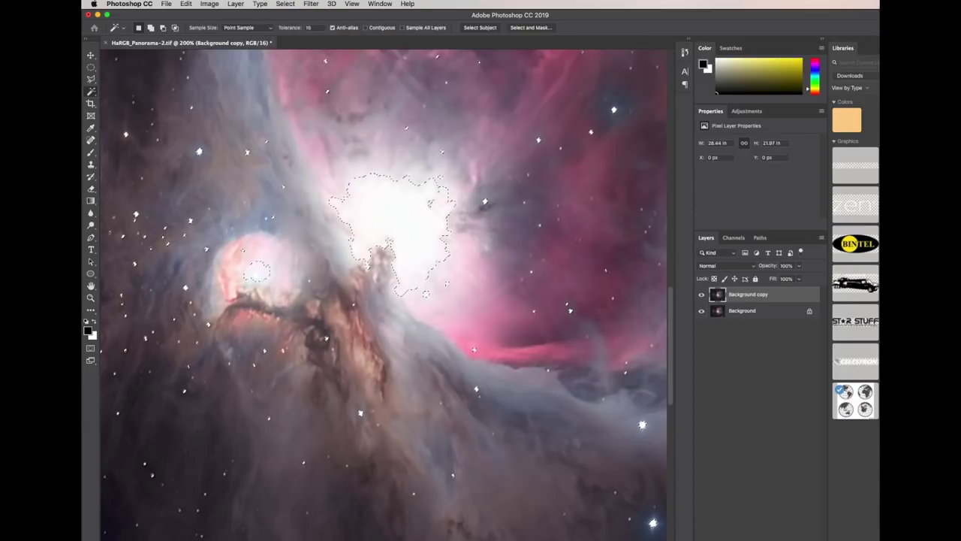
{"action": "left_click_drag", "start_coordinate": [441, 479], "coordinate": [441, 303]}
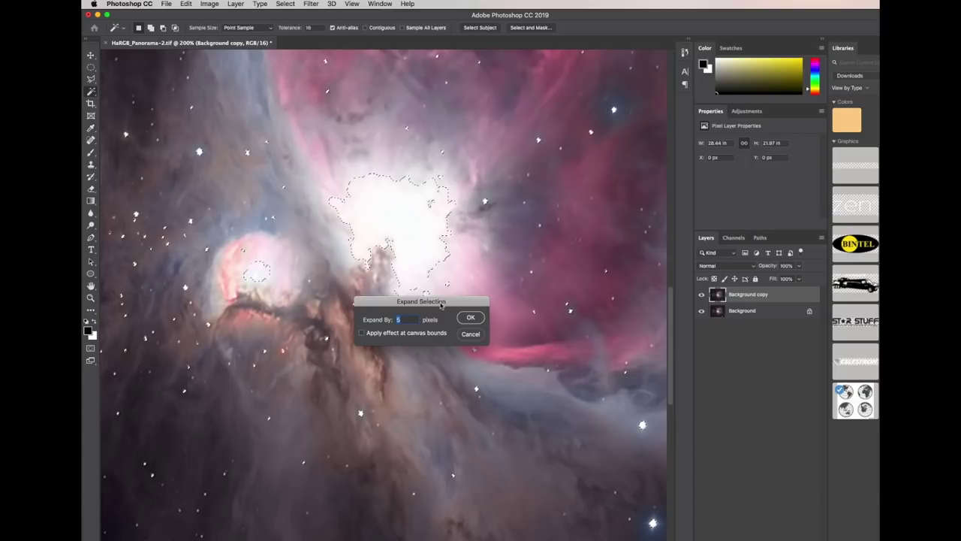
{"action": "key", "text": "Return"}
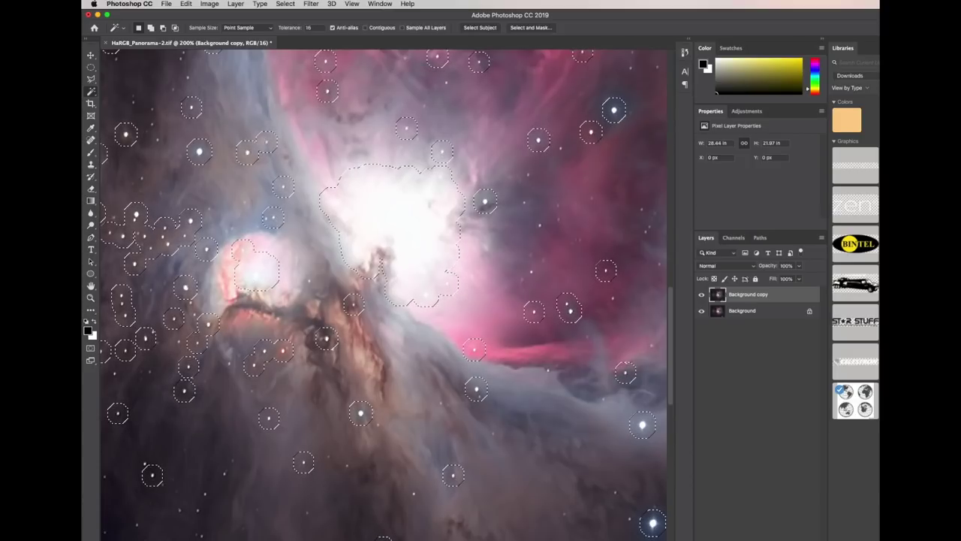
{"action": "key", "text": "super+z"}
{"action": "left_click", "coordinate": [234, 4]}
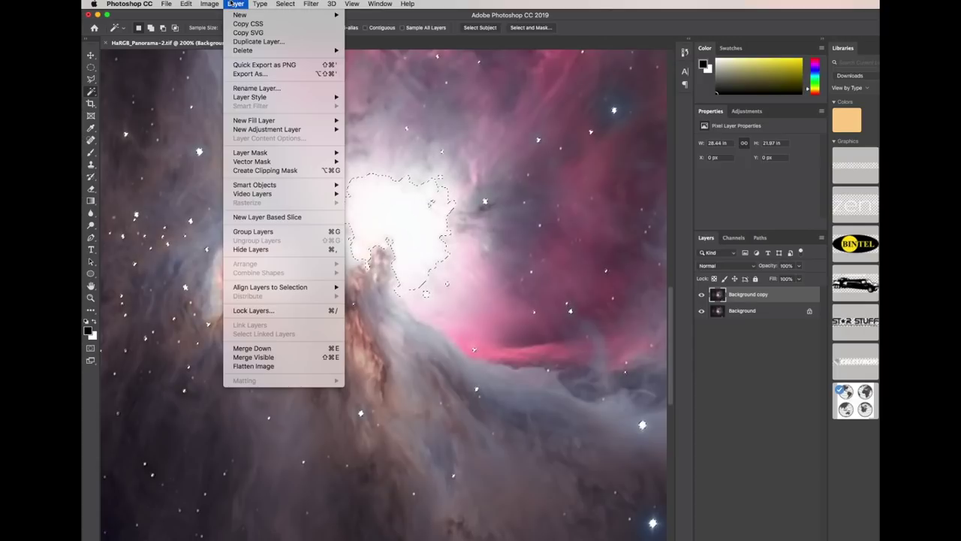
{"action": "mouse_move", "coordinate": [296, 141]}
{"action": "left_click", "coordinate": [424, 156]}
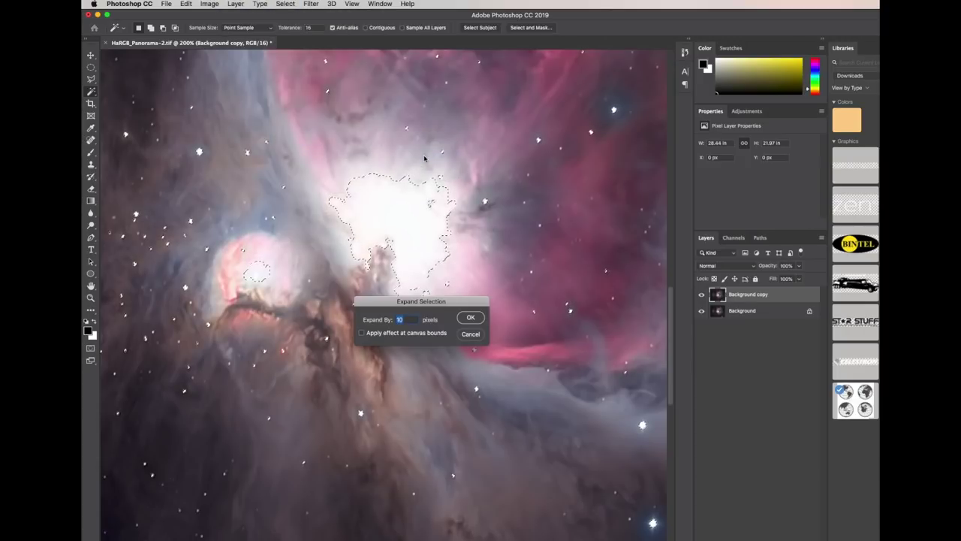
{"action": "key", "text": "Return"}
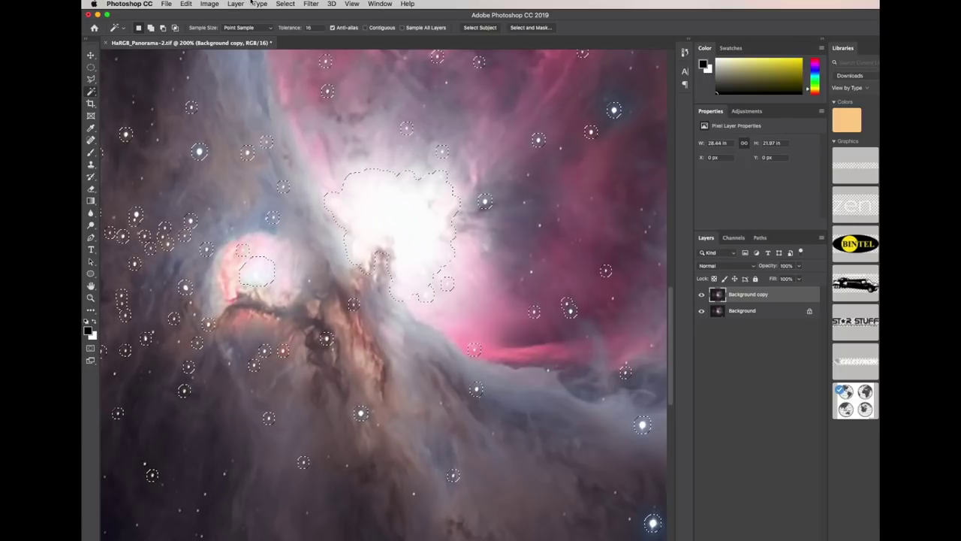
Feather the selection by 3 pixels
{"action": "left_click", "coordinate": [285, 4]}
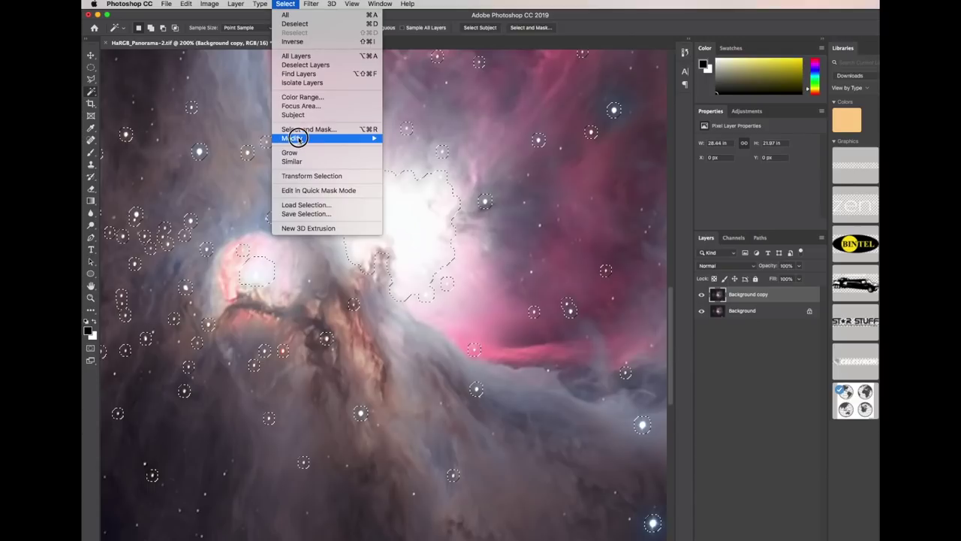
{"action": "left_click", "coordinate": [393, 173]}
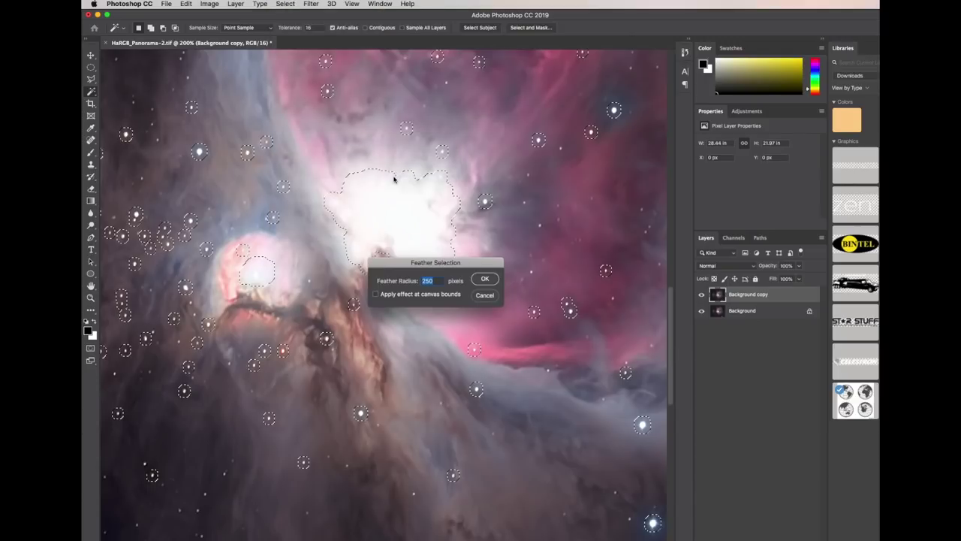
{"action": "type", "text": "3"}
{"action": "left_click", "coordinate": [485, 278]}
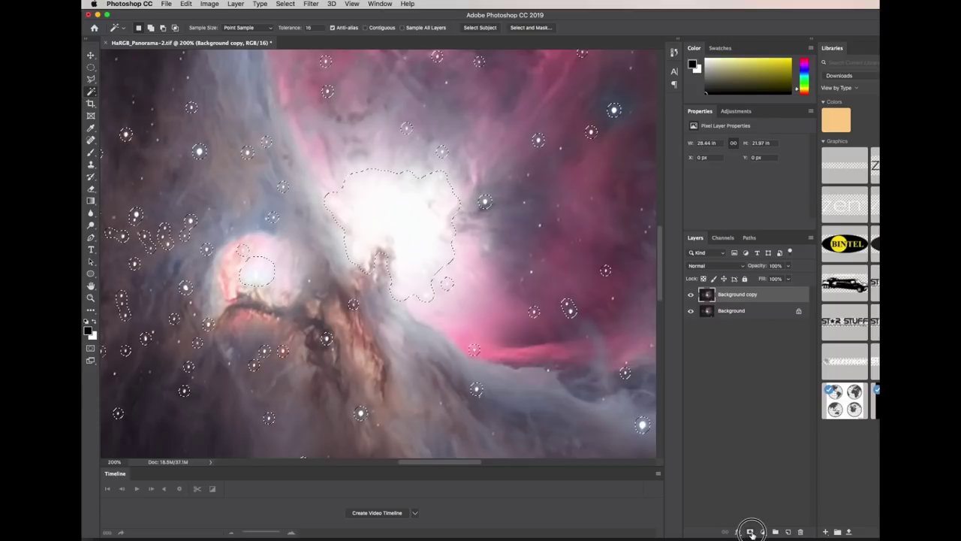
Add a layer mask to Background copy and invert it so stars and core are hidden
{"action": "left_click", "coordinate": [749, 532]}
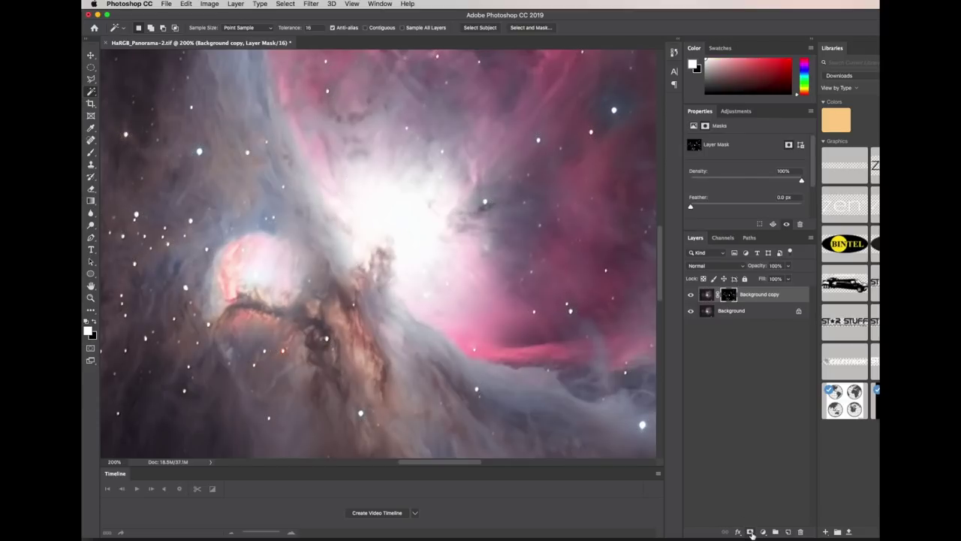
{"action": "left_click", "coordinate": [728, 295], "text": "alt"}
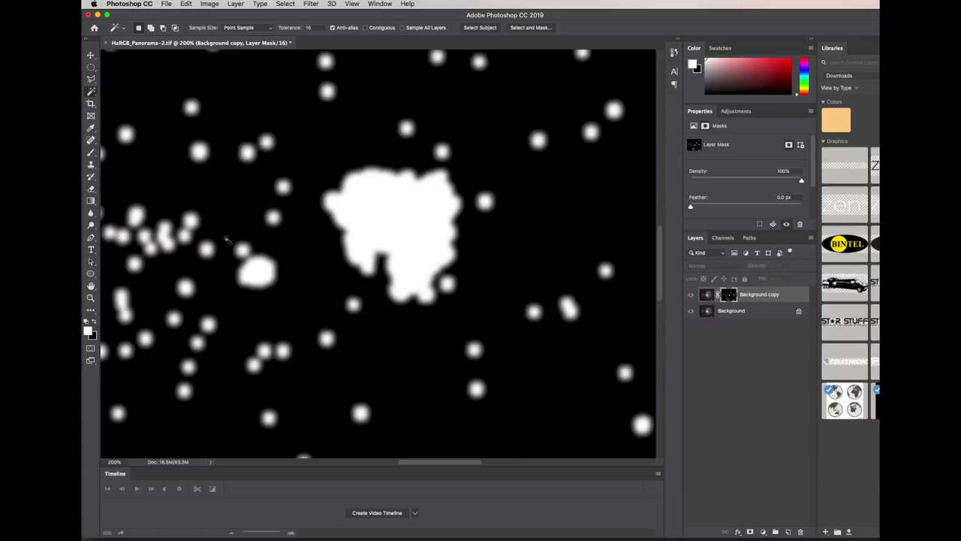
{"action": "key", "text": "super+i"}
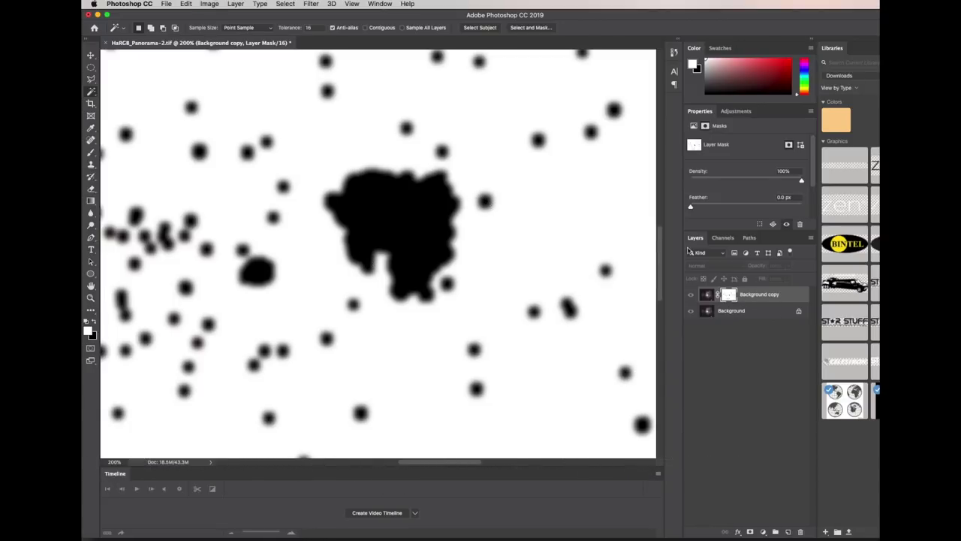
{"action": "left_click", "coordinate": [728, 297], "text": "alt"}
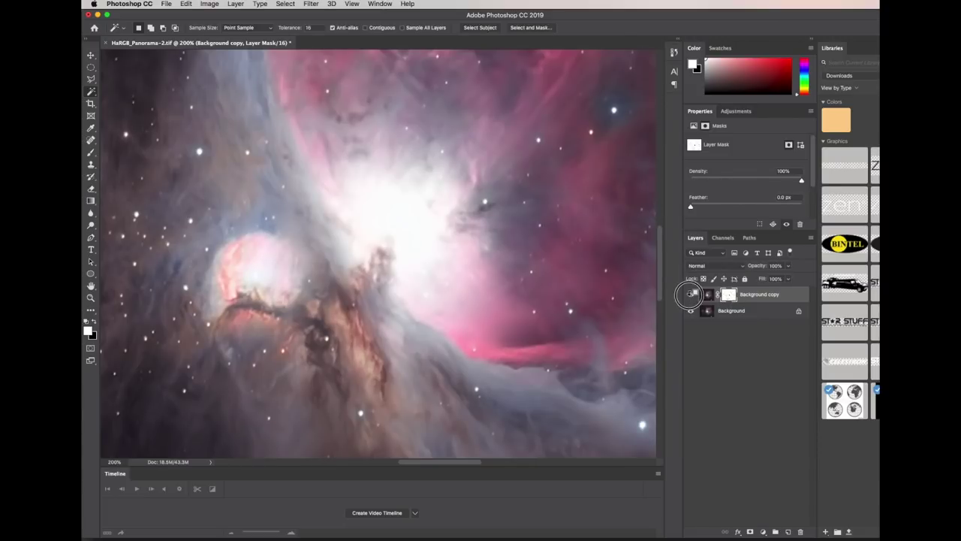
Toggle Background copy visibility repeatedly to compare before and after, then zoom out
{"action": "left_click", "coordinate": [690, 296]}
{"action": "left_click", "coordinate": [690, 295]}
{"action": "left_click", "coordinate": [691, 295]}
{"action": "left_click", "coordinate": [690, 294]}
{"action": "left_click", "coordinate": [691, 294]}
{"action": "left_click", "coordinate": [690, 295]}
{"action": "left_click", "coordinate": [690, 296]}
{"action": "left_click", "coordinate": [690, 297]}
{"action": "left_click", "coordinate": [691, 295]}
{"action": "left_click", "coordinate": [690, 296]}
{"action": "left_click", "coordinate": [691, 295]}
{"action": "left_click", "coordinate": [692, 296]}
{"action": "left_click", "coordinate": [692, 296]}
{"action": "left_click", "coordinate": [692, 296]}
{"action": "left_click", "coordinate": [691, 296]}
{"action": "left_click", "coordinate": [692, 296]}
{"action": "left_click", "coordinate": [691, 296]}
{"action": "left_click", "coordinate": [692, 296]}
{"action": "left_click", "coordinate": [91, 298]}
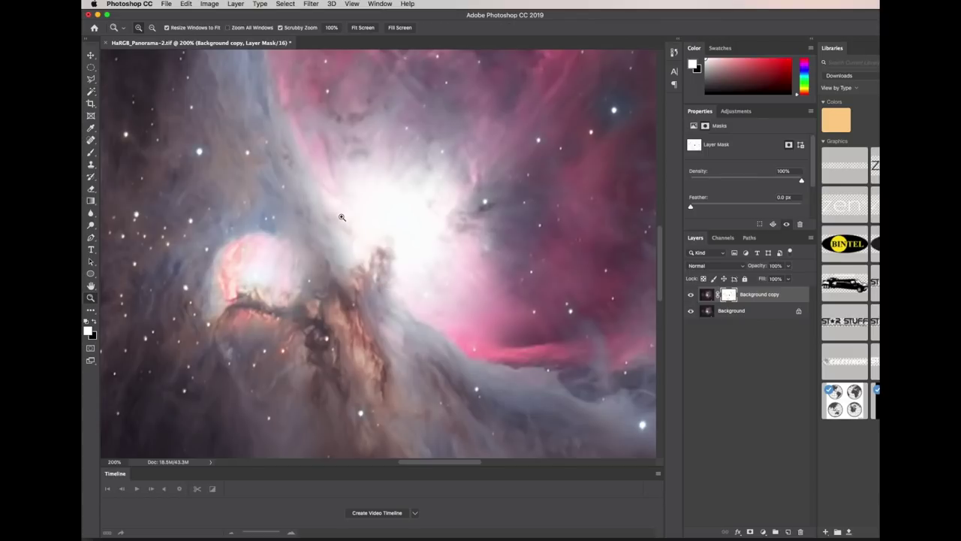
{"action": "left_click", "coordinate": [342, 217], "text": "alt"}
Show HaRGB_Panorama-2-2048.jpg in JView at 75% zoom, window nudged slightly right
{"action": "left_click", "coordinate": [351, 232], "text": "alt"}
{"action": "left_click", "coordinate": [363, 247], "text": "alt"}
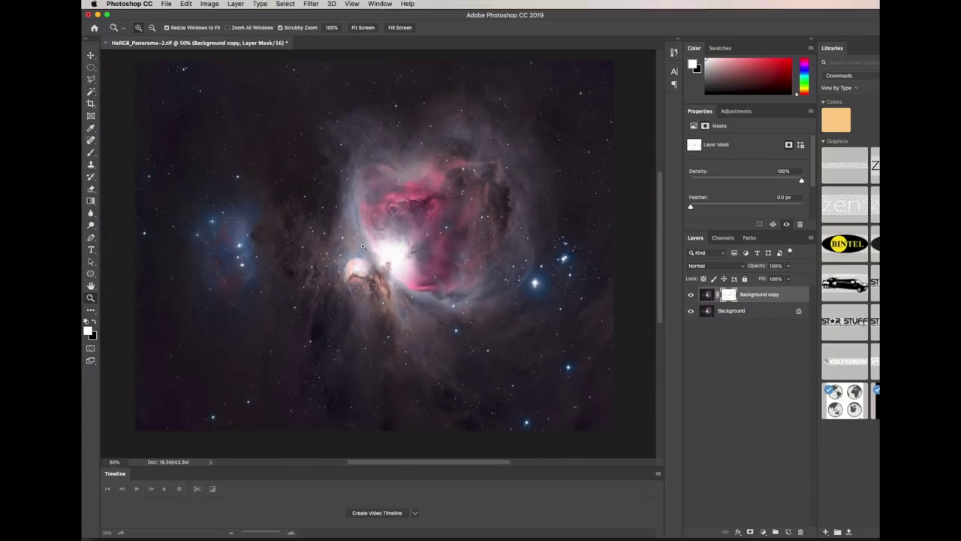
{"action": "key", "text": "super+Tab"}
{"action": "key", "text": "super+z"}
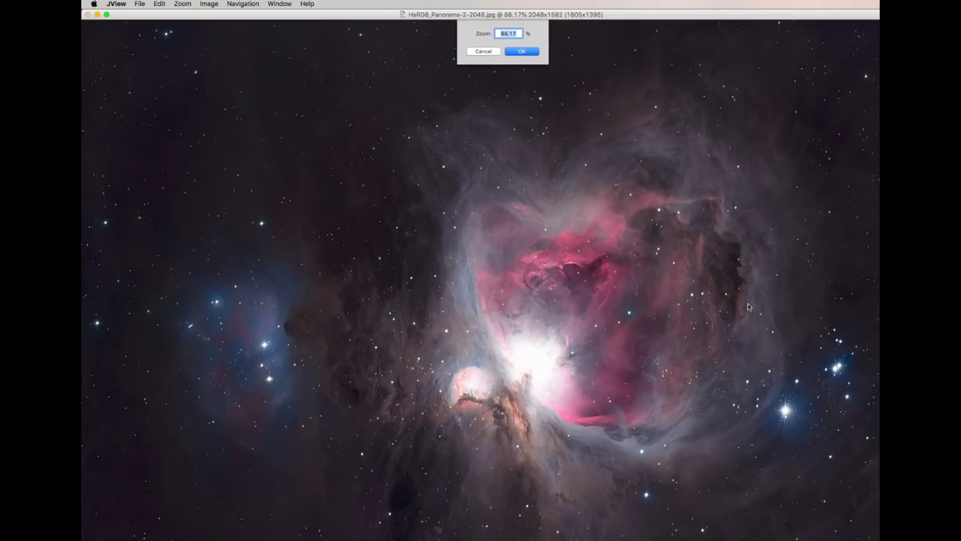
{"action": "type", "text": "75"}
{"action": "key", "text": "Return"}
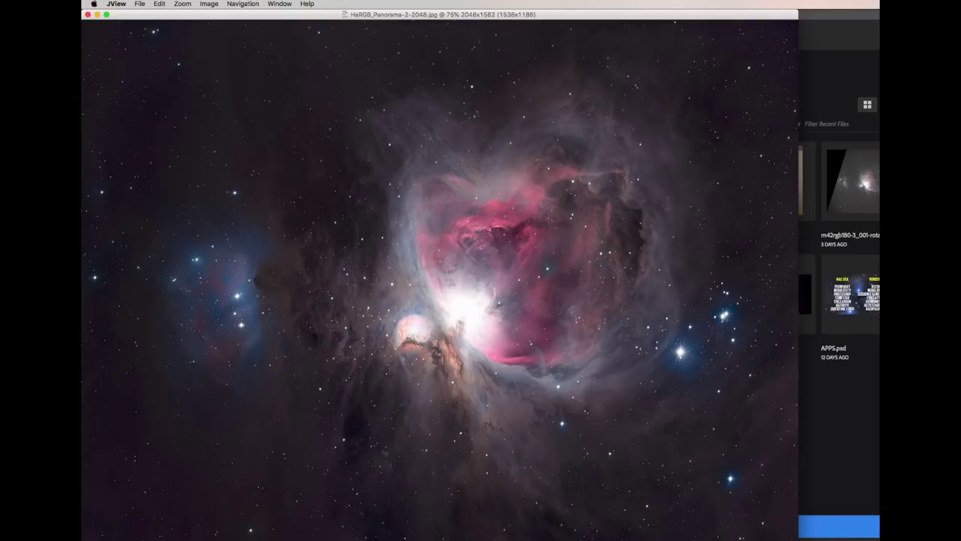
{"action": "left_click_drag", "start_coordinate": [568, 18], "coordinate": [595, 12]}
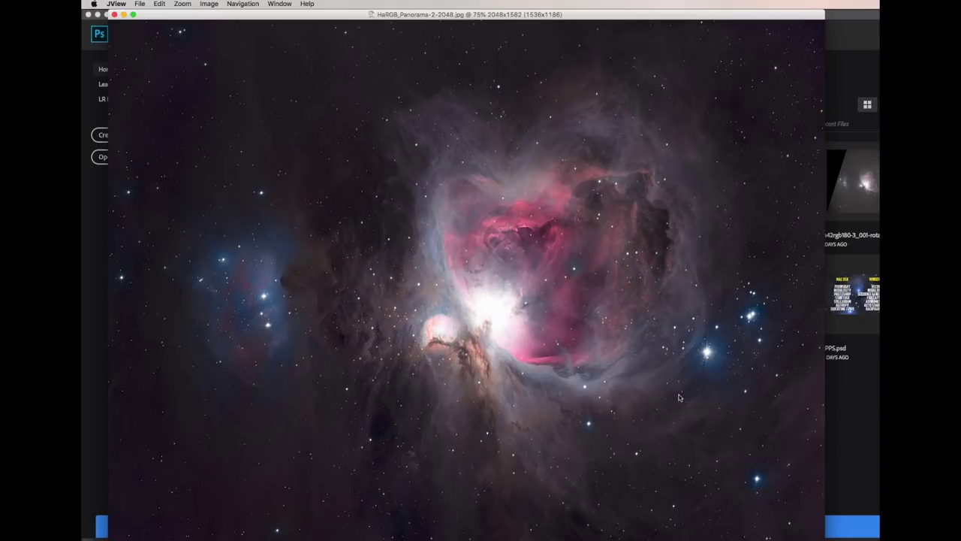
Bring Photo Booth's live camera window to the front over the nebula image
{"action": "key", "text": "super+Tab"}
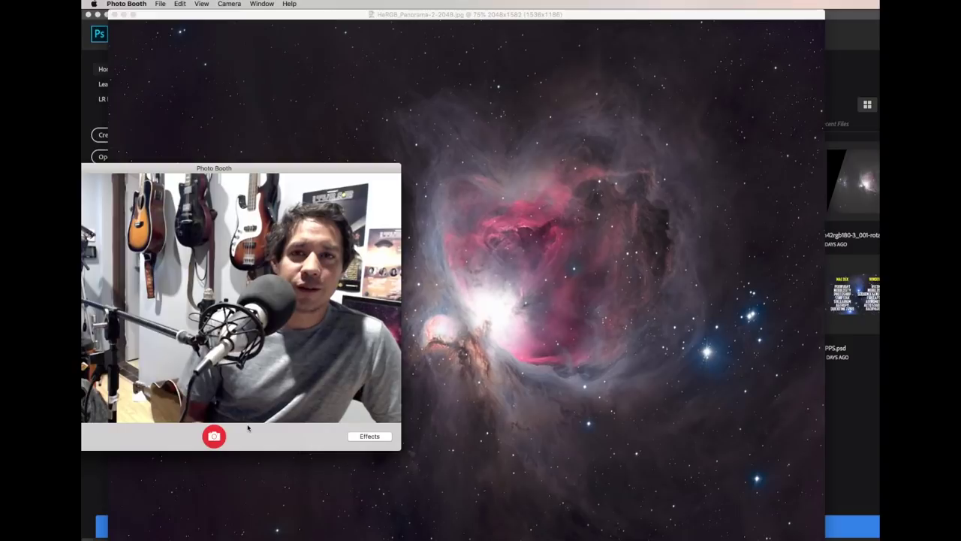